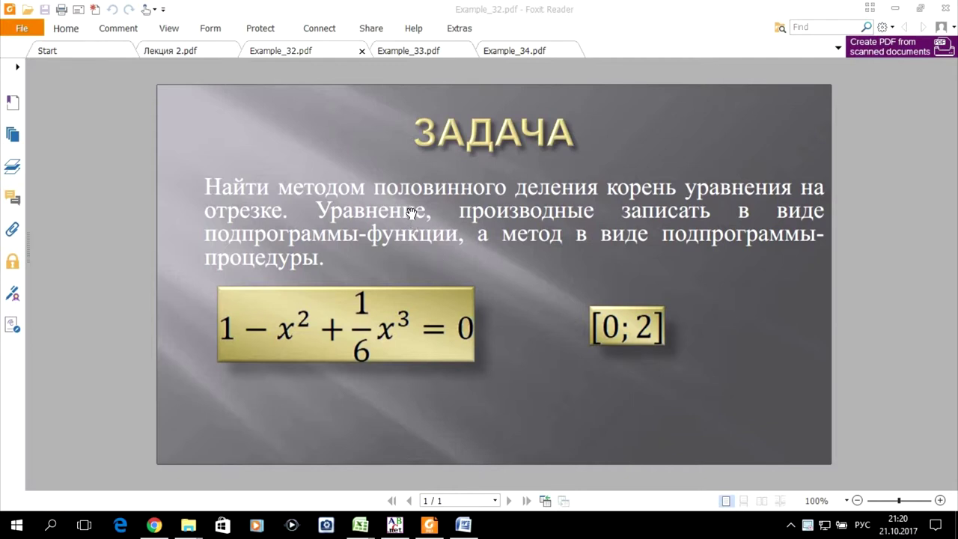
- Check the flowchart in Лекция 2.pdf and the Example_32.pdf task, then move to the empty Program1.pas
{"action": "left_click", "coordinate": [180, 50]}
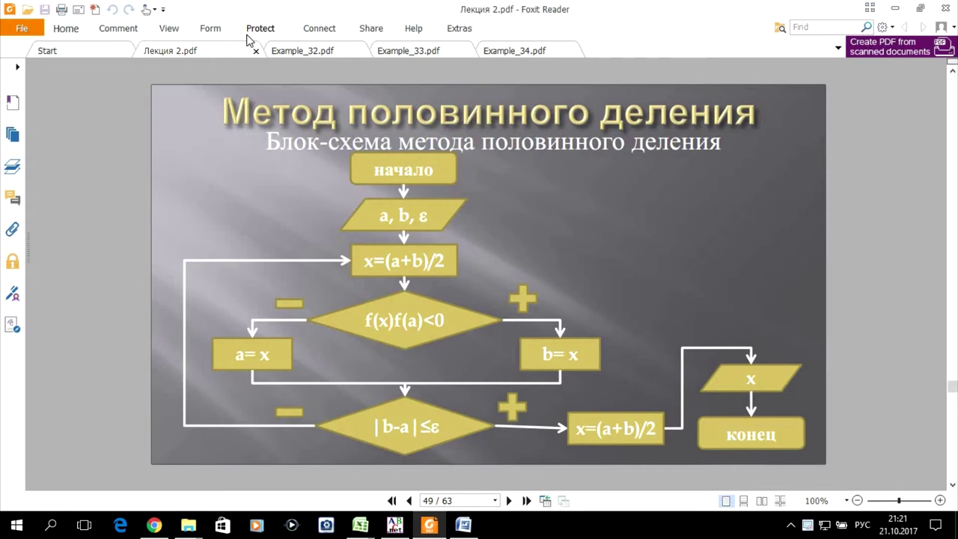
{"action": "left_click", "coordinate": [297, 54]}
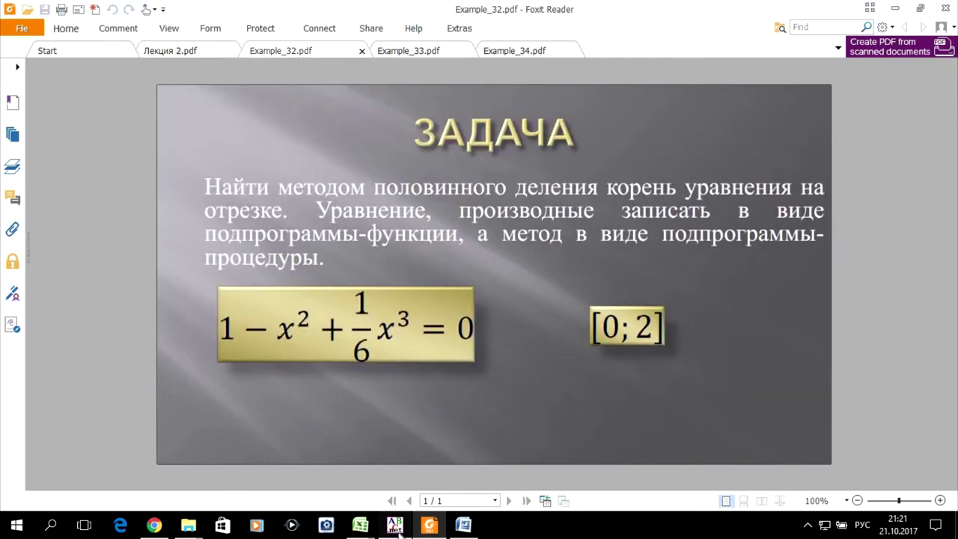
{"action": "left_click", "coordinate": [394, 525]}
{"action": "left_click", "coordinate": [195, 128]}
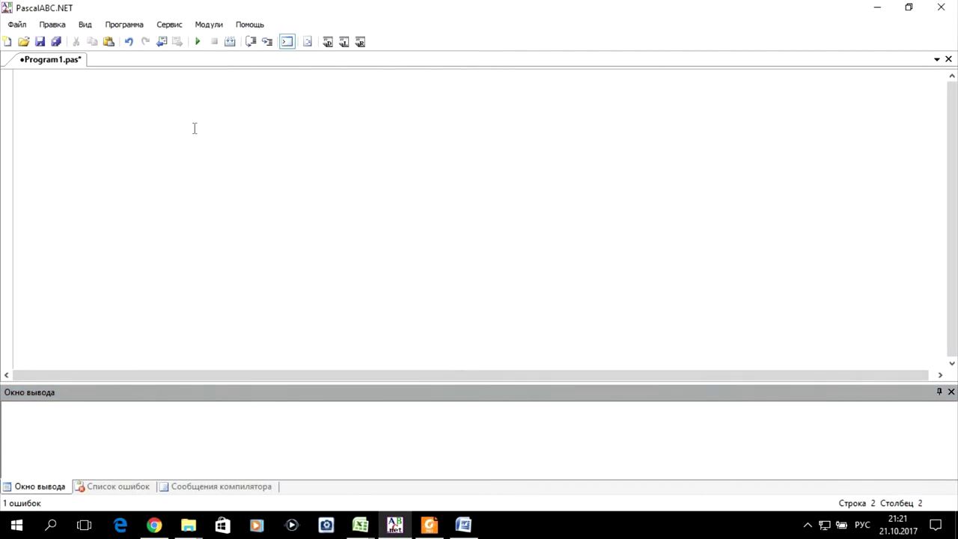
{"action": "type", "text": "з"}
- Write the program header 'Program primer' using the English keyboard layout
{"action": "key", "text": "BackSpace"}
{"action": "key", "text": "BackSpace"}
{"action": "key", "text": "alt+shift"}
{"action": "type", "text": "Program primer"}
{"action": "key", "text": "Return"}
- Declare a, b and e_eps as real variables on the var line
{"action": "type", "text": "var "}
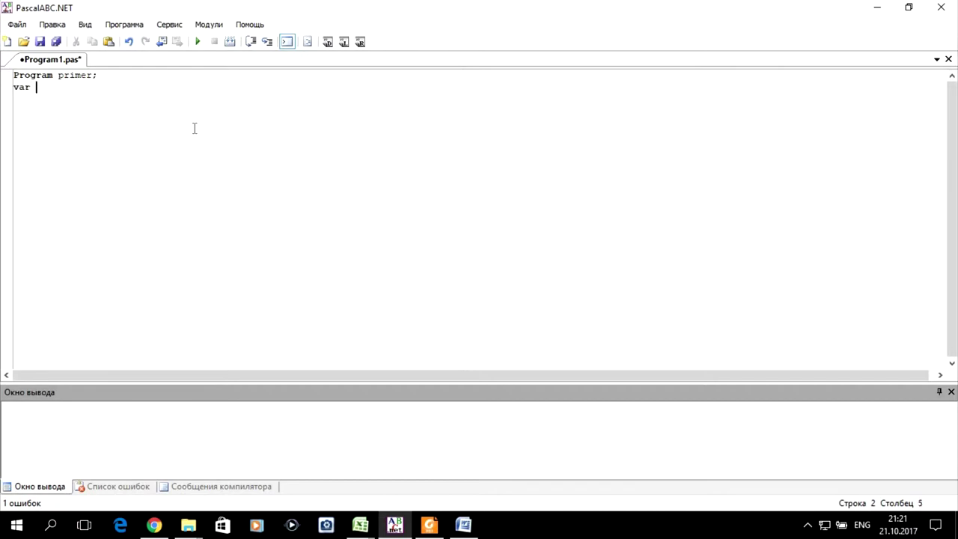
{"action": "type", "text": "a,"}
{"action": "type", "text": "b"}
{"action": "type", "text": ":"}
{"action": "key", "text": "BackSpace"}
{"action": "type", "text": ","}
{"action": "key", "text": "BackSpace"}
{"action": "type", "text": "c:"}
{"action": "type", "text": "eps"}
{"action": "key", "text": "Left"}
{"action": "key", "text": "Left"}
- Declare i_isk:integer on the next line and start the 'function f(' header
{"action": "key", "text": "Left"}
{"action": "key", "text": "BackSpace"}
{"action": "type", "text": "_"}
{"action": "left_click", "coordinate": [88, 87]}
{"action": "type", "text": ":real"}
{"action": "type", "text": ";"}
{"action": "key", "text": "Return"}
- Add x_isk to the list of real variables
{"action": "key", "text": "Up"}
{"action": "key", "text": "Right"}
{"action": "key", "text": "Right"}
{"action": "key", "text": "Right"}
{"action": "key", "text": "Right"}
{"action": "key", "text": "Right"}
{"action": "key", "text": "Right"}
{"action": "type", "text": ","}
{"action": "key", "text": "Right"}
{"action": "key", "text": "Right"}
{"action": "key", "text": "Right"}
{"action": "key", "text": "Right"}
{"action": "type", "text": ",x is"}
{"action": "type", "text": "k"}
{"action": "key", "text": "Down"}
{"action": "type", "text": "i"}
{"action": "type", "text": "-isk"}
{"action": "key", "text": "Left"}
{"action": "key", "text": "Left"}
{"action": "key", "text": "Left"}
{"action": "key", "text": "BackSpace"}
{"action": "type", "text": "_"}
{"action": "key", "text": "Right"}
{"action": "key", "text": "Right"}
{"action": "key", "text": "Right"}
{"action": "type", "text": "'"}
{"action": "key", "text": "BackSpace"}
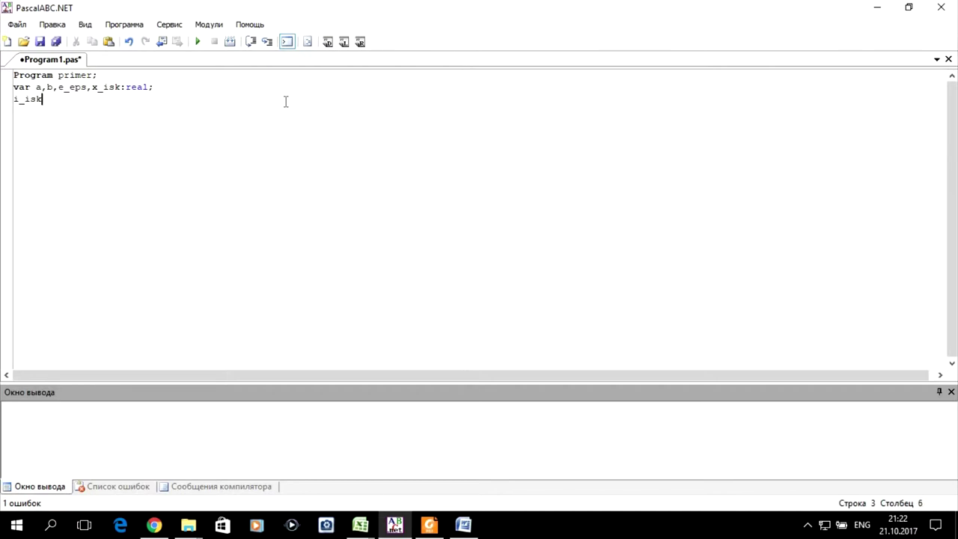
{"action": "type", "text": ":integer"}
{"action": "type", "text": ";"}
{"action": "key", "text": "Return"}
{"action": "type", "text": "f"}
{"action": "type", "text": "unction"}
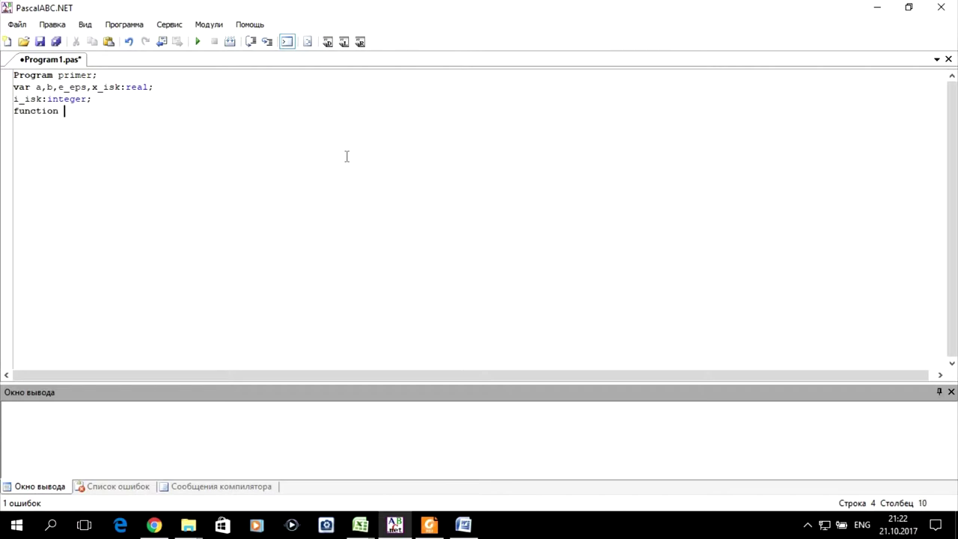
{"action": "type", "text": " f("}
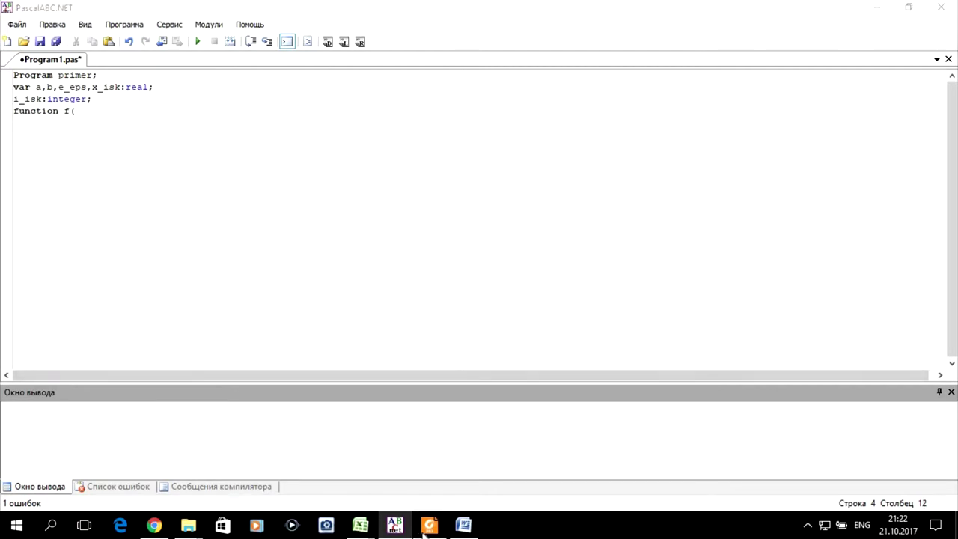
{"action": "left_click", "coordinate": [429, 525]}
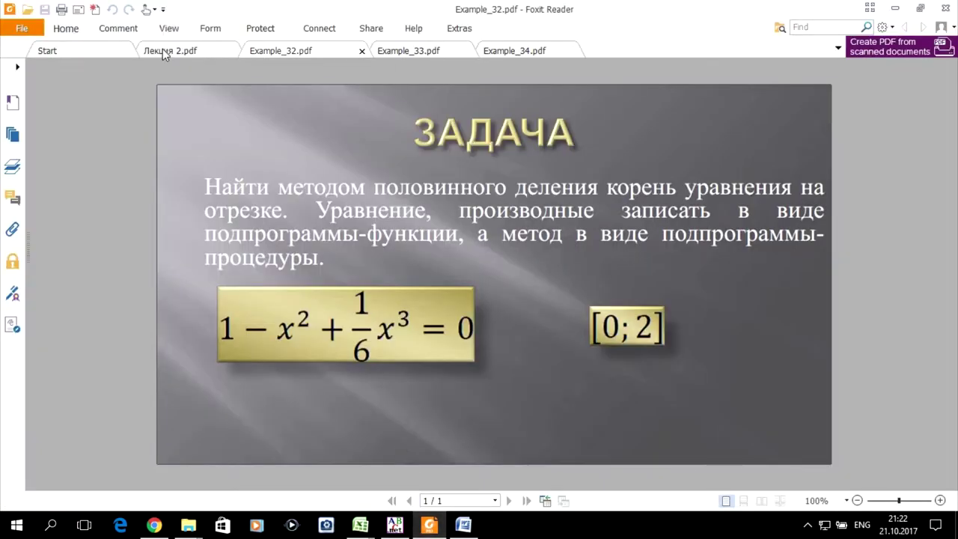
{"action": "left_click", "coordinate": [162, 49]}
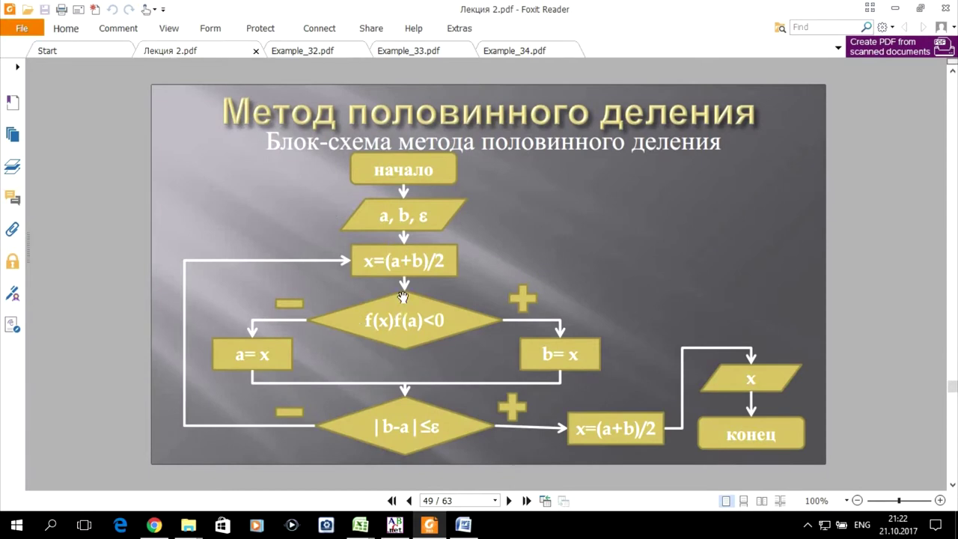
{"action": "left_click", "coordinate": [296, 50]}
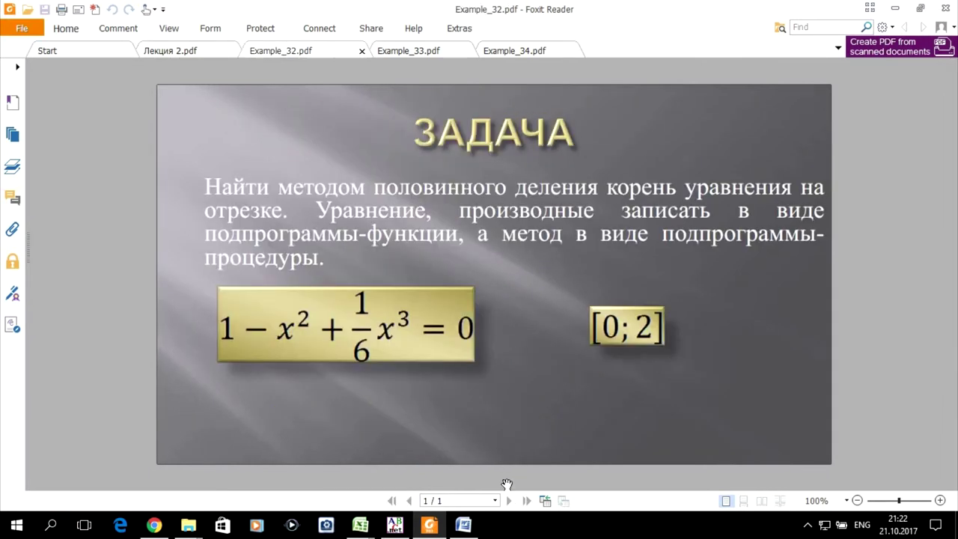
{"action": "left_click", "coordinate": [390, 526]}
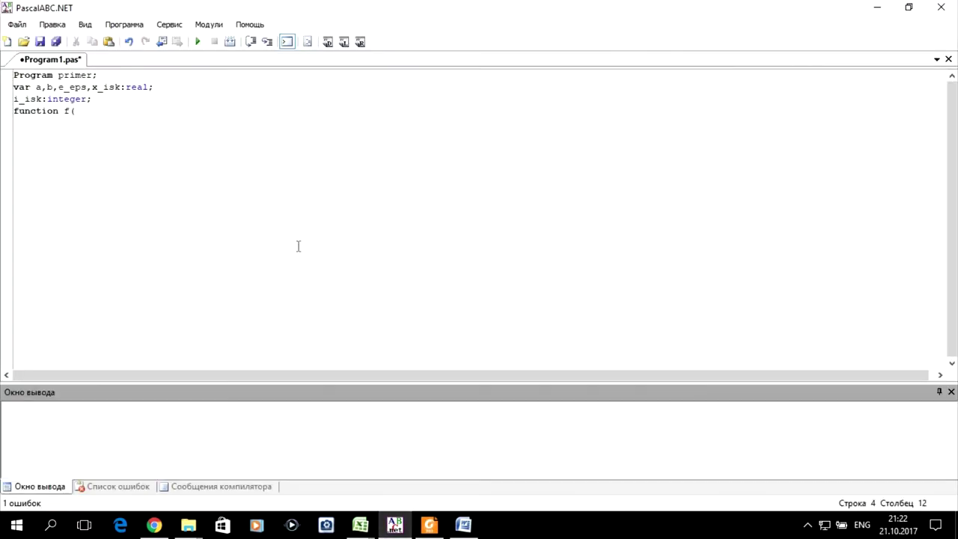
- Complete f(x1:real):real with the body f:=1-sqr(x1)+1/6*power(x1,3)
{"action": "type", "text": "x"}
{"action": "type", "text": ":"}
{"action": "type", "text": ":"}
{"action": "type", "text": "rea"}
{"action": "type", "text": "l"}
{"action": "type", "text": ")"}
{"action": "type", "text": ":real"}
{"action": "type", "text": ";"}
{"action": "key", "text": "Return"}
{"action": "type", "text": "begin"}
{"action": "key", "text": "Return"}
{"action": "type", "text": "f:=1"}
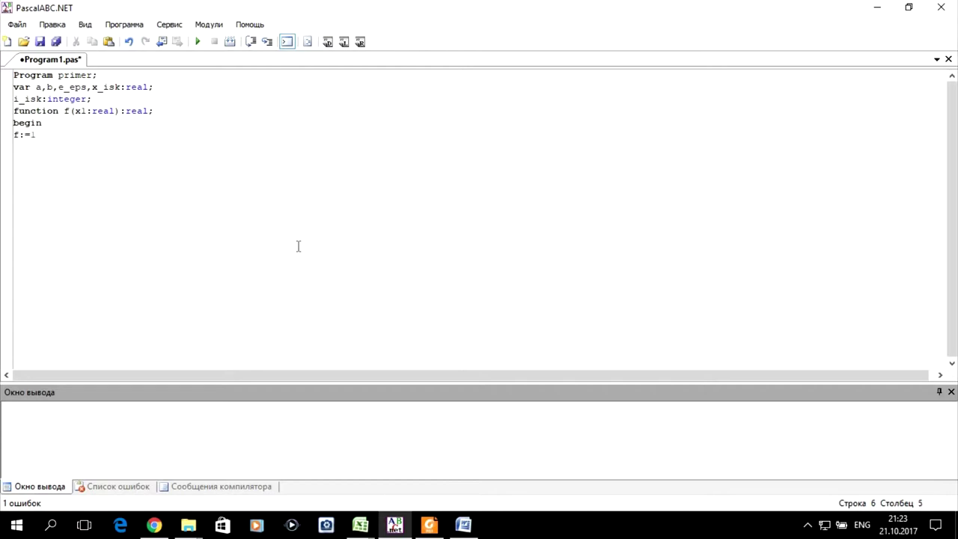
{"action": "type", "text": "-"}
{"action": "type", "text": "s"}
{"action": "type", "text": "qr(x1"}
{"action": "type", "text": ")+1/6"}
{"action": "type", "text": "8power"}
{"action": "key", "text": "Menu"}
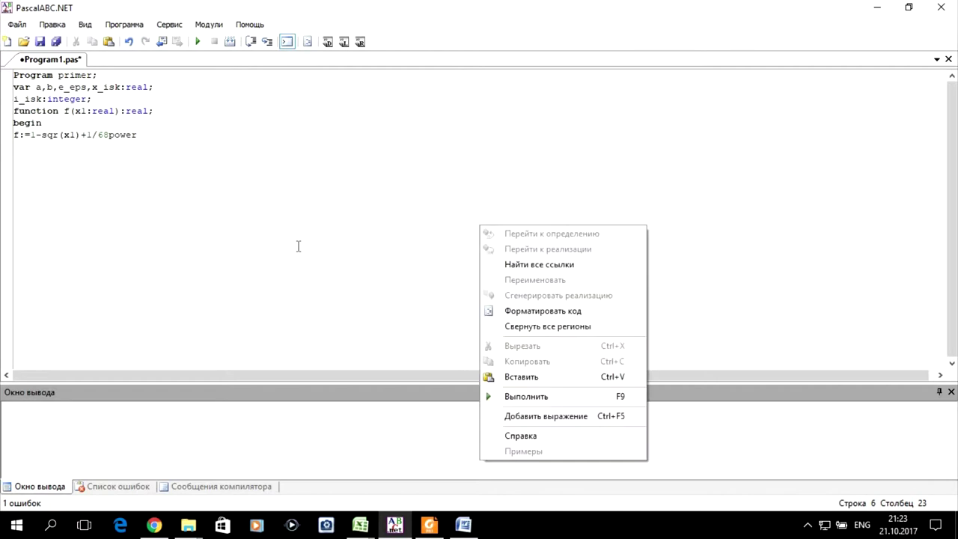
{"action": "left_click", "coordinate": [105, 135]}
{"action": "key", "text": "Delete"}
{"action": "type", "text": "*"}
{"action": "left_click", "coordinate": [169, 140]}
{"action": "type", "text": "(x1"}
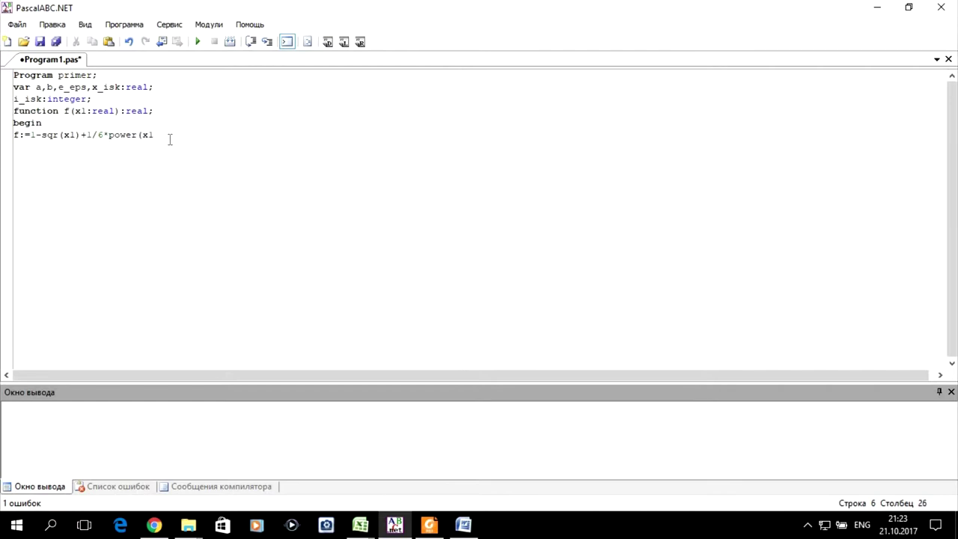
{"action": "type", "text": ",3)"}
- Close the function with end; and start 'procedure MPD(a1,b1,e_p,'
{"action": "key", "text": "Return"}
{"action": "type", "text": "end;"}
{"action": "key", "text": "Return"}
{"action": "type", "text": "proced"}
{"action": "type", "text": "e"}
{"action": "type", "text": " MPD("}
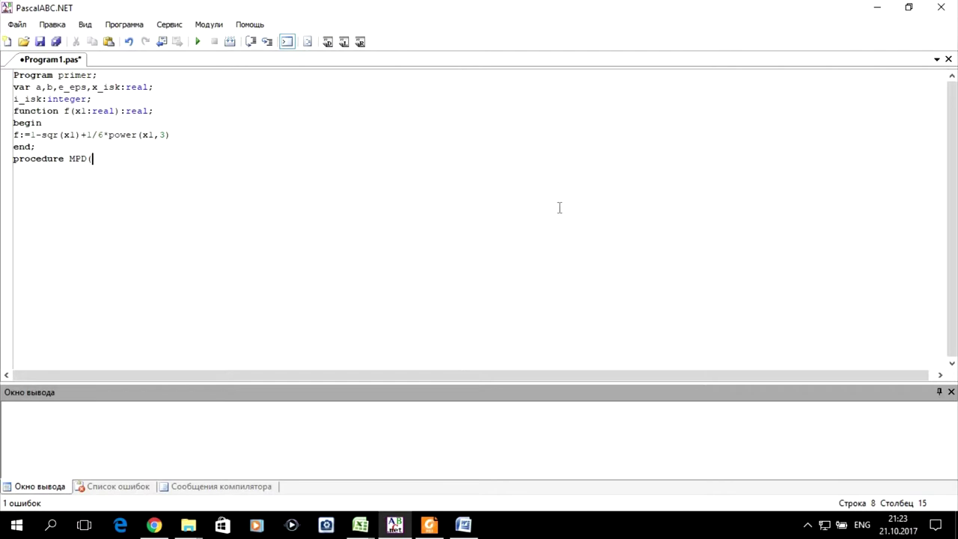
{"action": "type", "text": "a"}
{"action": "type", "text": "1,"}
{"action": "type", "text": "b1"}
{"action": "type", "text": ","}
{"action": "type", "text": "e"}
{"action": "type", "text": "_p"}
{"action": "type", "text": ","}
- Give a1, b1, e_p the real type and add the var parameter x:real
{"action": "key", "text": "BackSpace"}
{"action": "type", "text": ":real;"}
{"action": "type", "text": "var"}
{"action": "type", "text": "x"}
{"action": "type", "text": "i"}
{"action": "key", "text": "Left"}
{"action": "key", "text": "Left"}
{"action": "type", "text": ":real;"}
- Add var i:integer, close the MPD header, and declare label lb1 below it
{"action": "key", "text": "Right"}
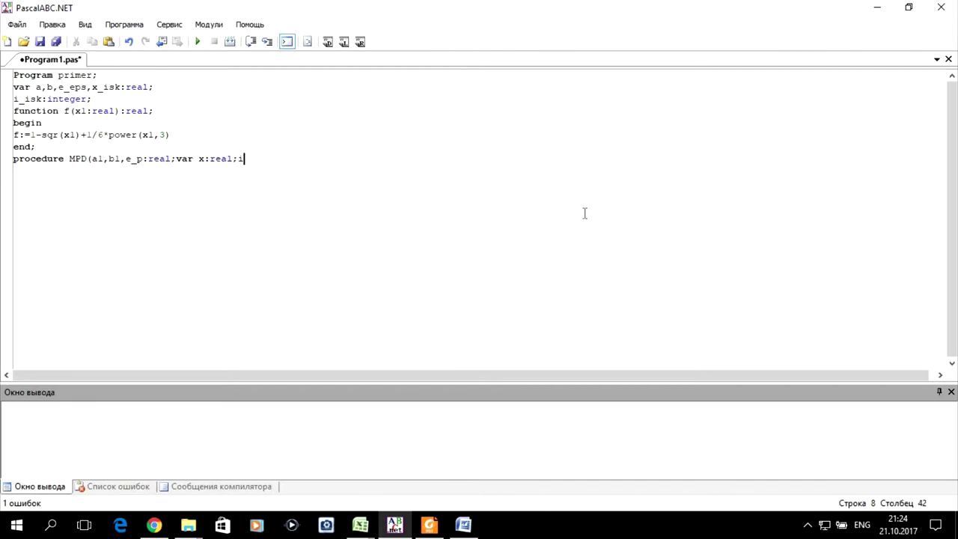
{"action": "type", "text": ":integer"}
{"action": "key", "text": "Left"}
{"action": "key", "text": "Left"}
{"action": "key", "text": "Left"}
{"action": "key", "text": "Left"}
{"action": "key", "text": "Left"}
{"action": "key", "text": "Left"}
{"action": "key", "text": "Left"}
{"action": "key", "text": "Left"}
{"action": "type", "text": "var"}
{"action": "left_click", "coordinate": [367, 159]}
{"action": "type", "text": ")"}
{"action": "key", "text": "Return"}
{"action": "type", "text": "la"}
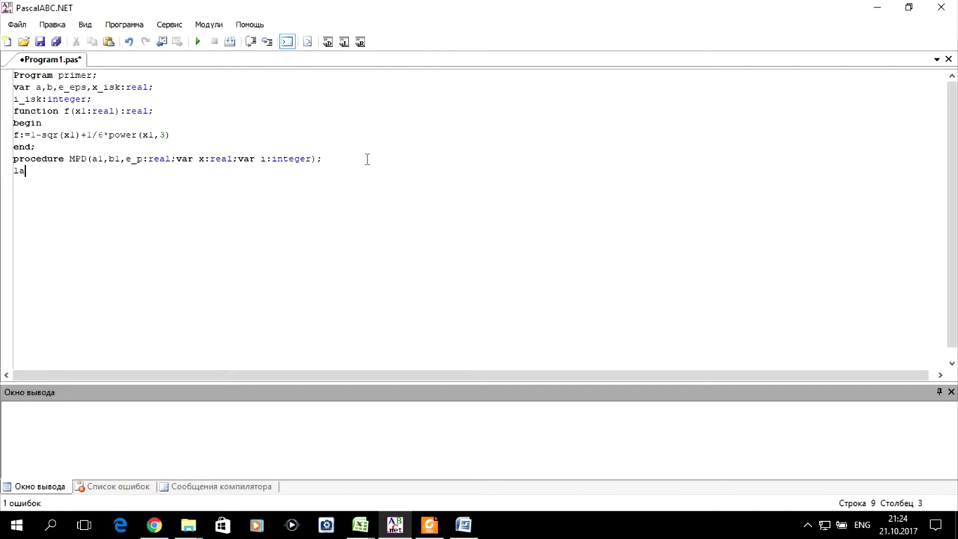
{"action": "type", "text": "bel"}
{"action": "type", "text": " lbl"}
{"action": "type", "text": ";"}
- Open the MPD body with begin and initialise i:=0
{"action": "key", "text": "Return"}
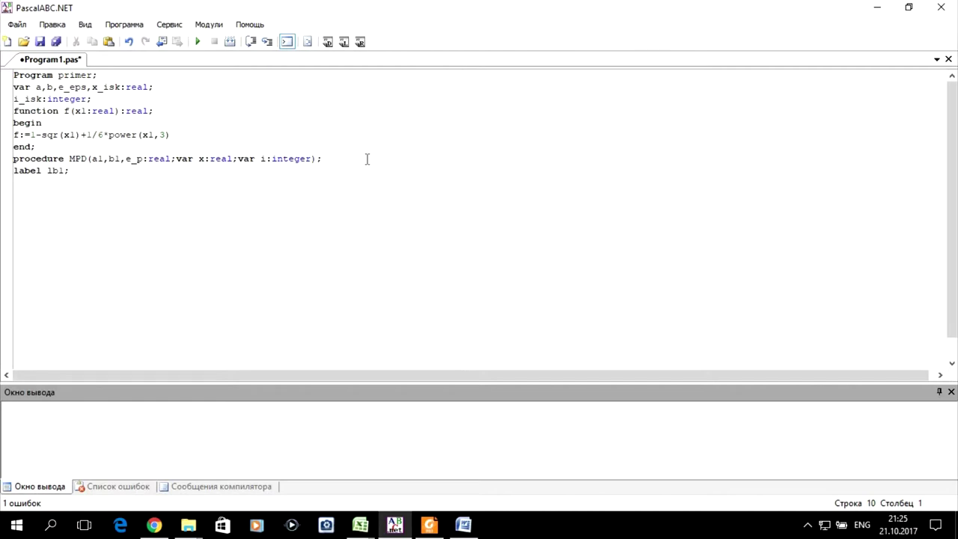
{"action": "type", "text": "begin"}
{"action": "key", "text": "Return"}
{"action": "type", "text": "i:="}
{"action": "type", "text": "0;"}
{"action": "key", "text": "Return"}
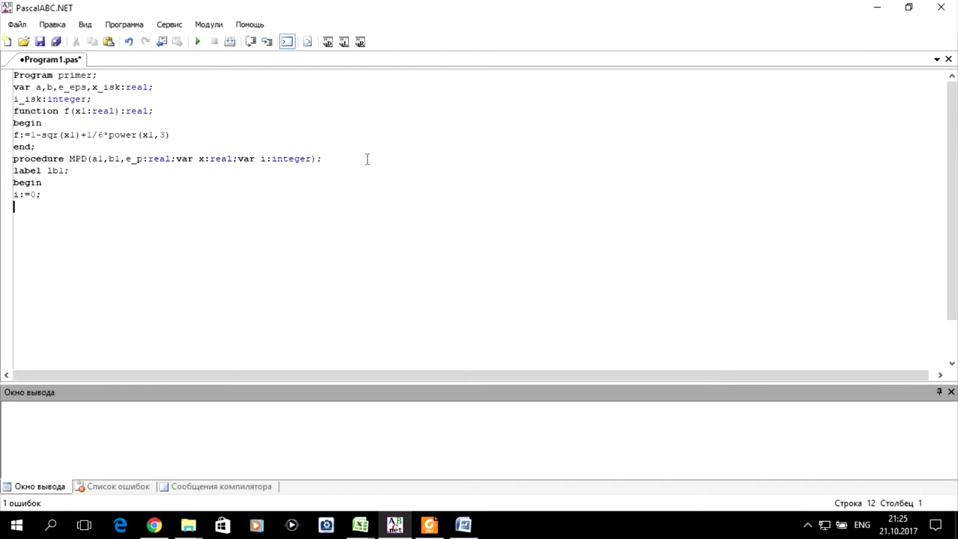
- Add inc(i), the midpoint x:=(a1+b1)/2, and start the test if f(a1)*f(x)>
{"action": "type", "text": "i;="}
{"action": "key", "text": "BackSpace"}
{"action": "key", "text": "BackSpace"}
{"action": "key", "text": "BackSpace"}
{"action": "type", "text": "inc("}
{"action": "type", "text": "i)"}
{"action": "key", "text": "Return"}
{"action": "type", "text": "x:=(a1"}
{"action": "type", "text": "+b1)/2"}
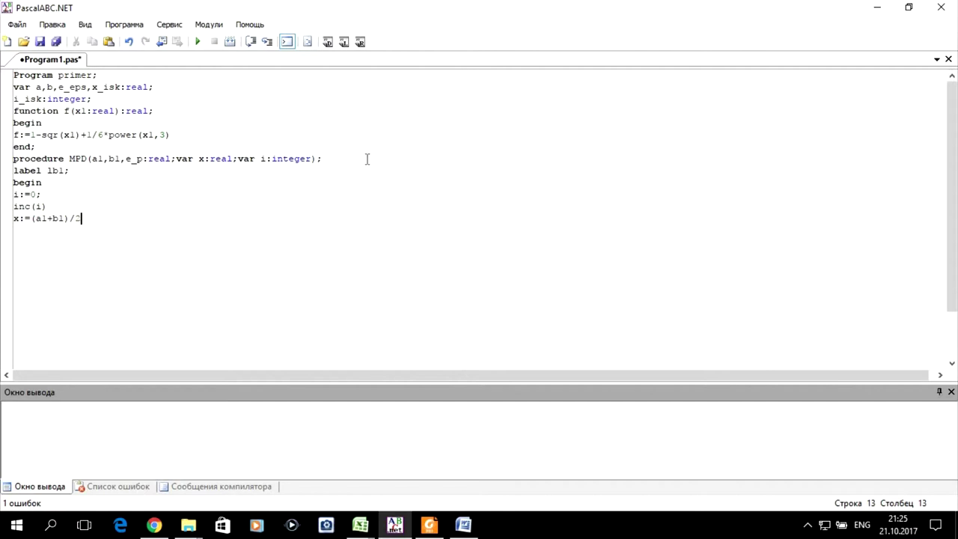
{"action": "type", "text": ";"}
{"action": "key", "text": "Return"}
{"action": "type", "text": "i"}
{"action": "type", "text": "f "}
{"action": "type", "text": "f("}
{"action": "type", "text": "a1"}
{"action": "type", "text": ")"}
{"action": "type", "text": "*"}
{"action": "type", "text": "f(x)>"}
{"action": "left_click", "coordinate": [429, 525]}
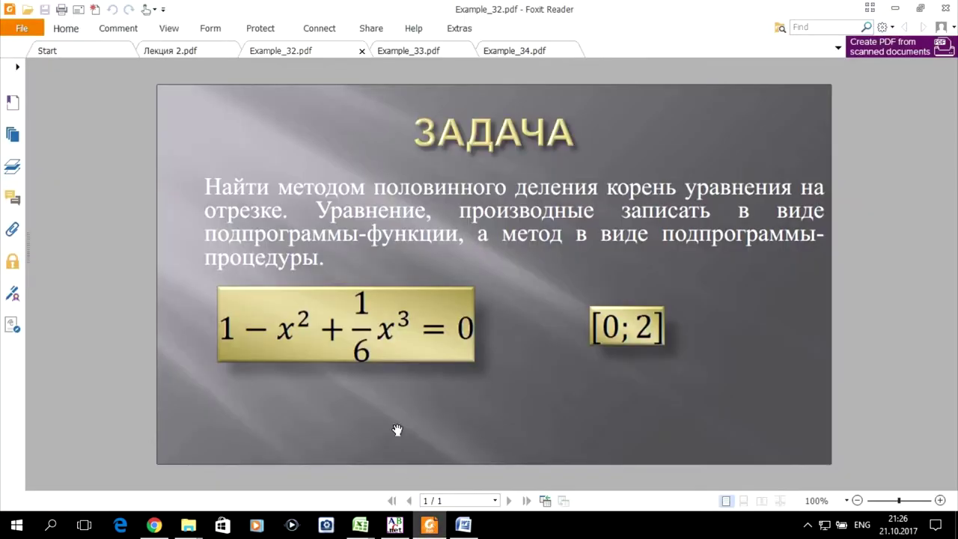
{"action": "left_click", "coordinate": [166, 54]}
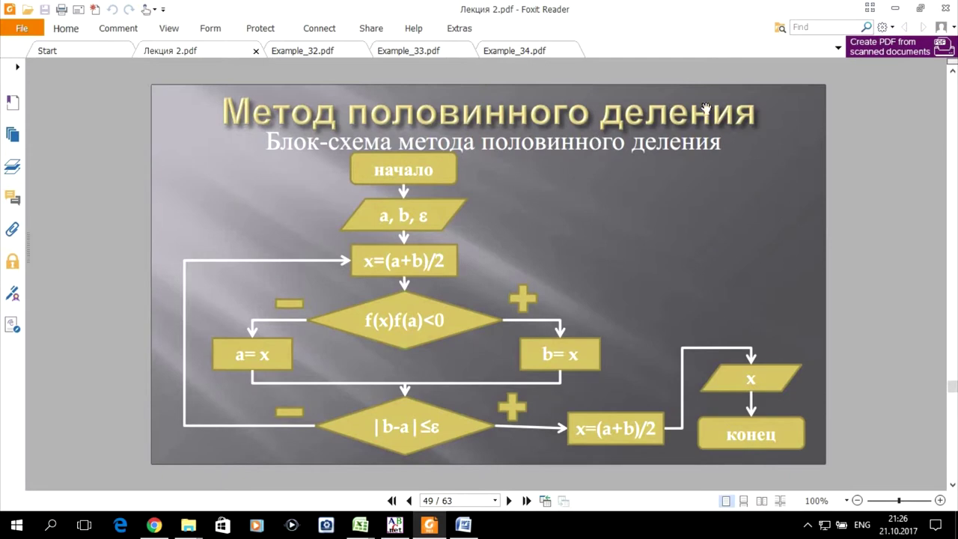
{"action": "left_click", "coordinate": [896, 13]}
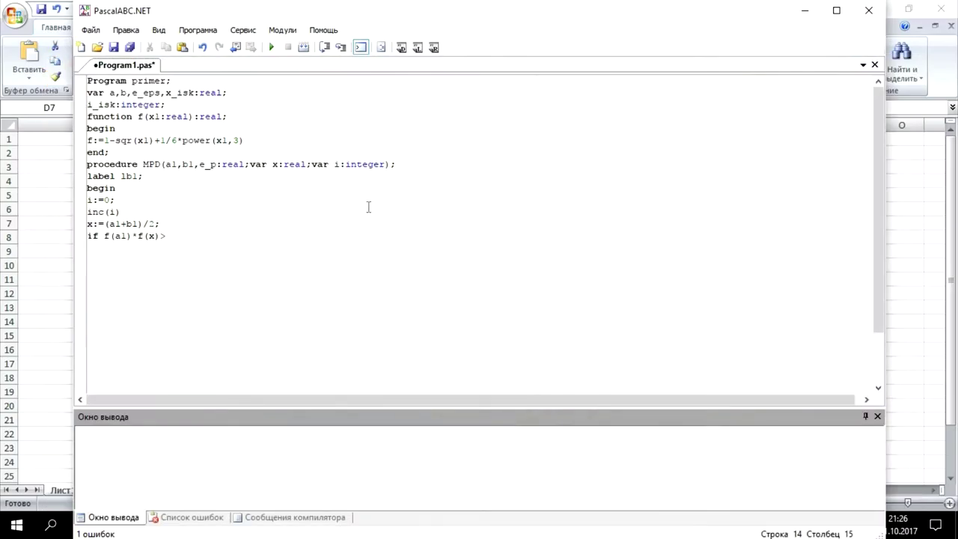
- Complete the sign test: if f(a1)*f(x)<0 then b1:=x else a1:=x;
{"action": "key", "text": "BackSpace"}
{"action": "type", "text": "<"}
{"action": "type", "text": "0 then"}
{"action": "mouse_move", "coordinate": [633, 4]}
{"action": "left_mouse_down"}
{"action": "mouse_move", "coordinate": [619, 75]}
{"action": "mouse_move", "coordinate": [622, 33]}
{"action": "left_mouse_up"}
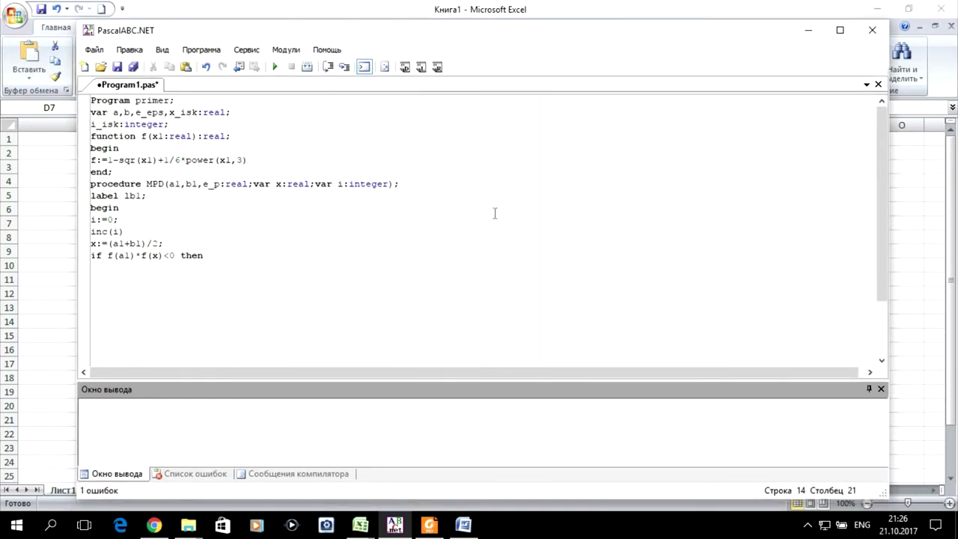
{"action": "left_click", "coordinate": [847, 30]}
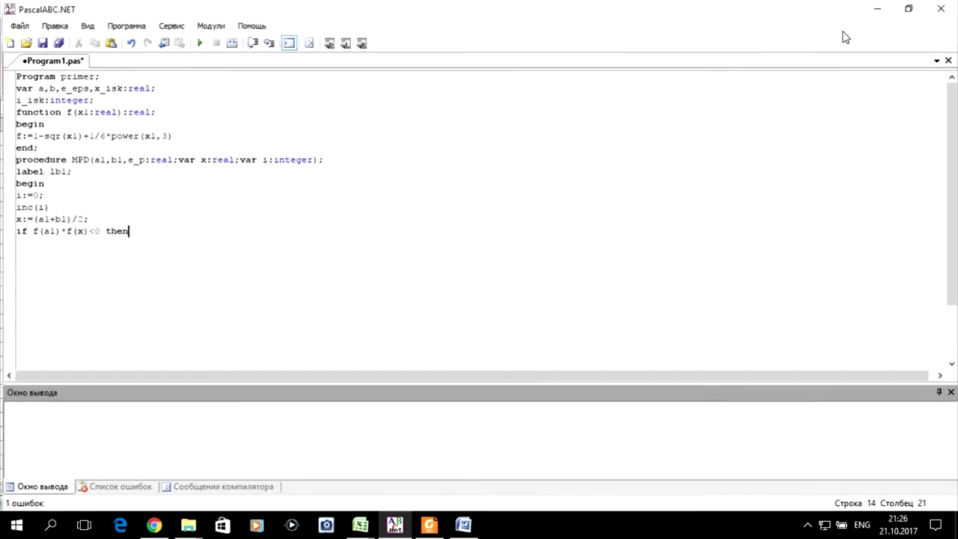
{"action": "left_click", "coordinate": [445, 529]}
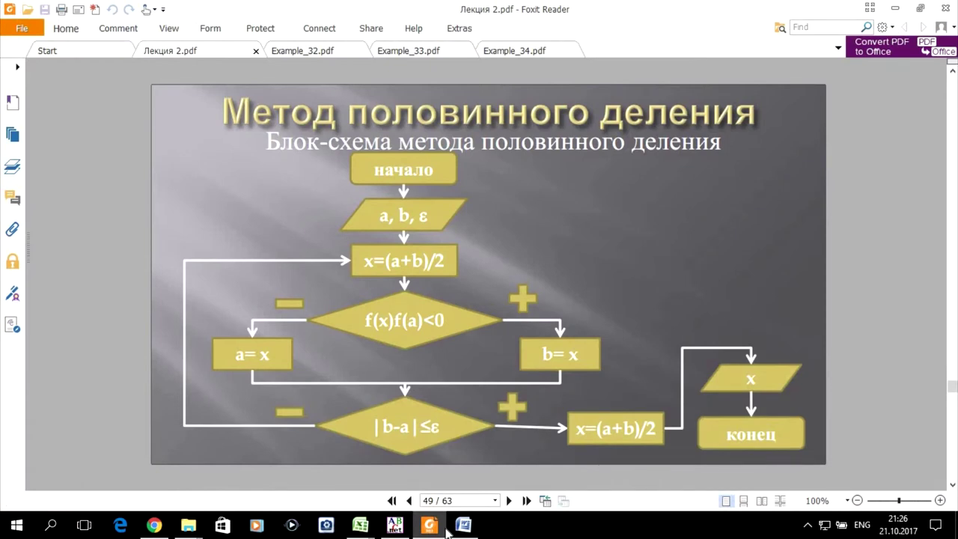
{"action": "left_click", "coordinate": [445, 529]}
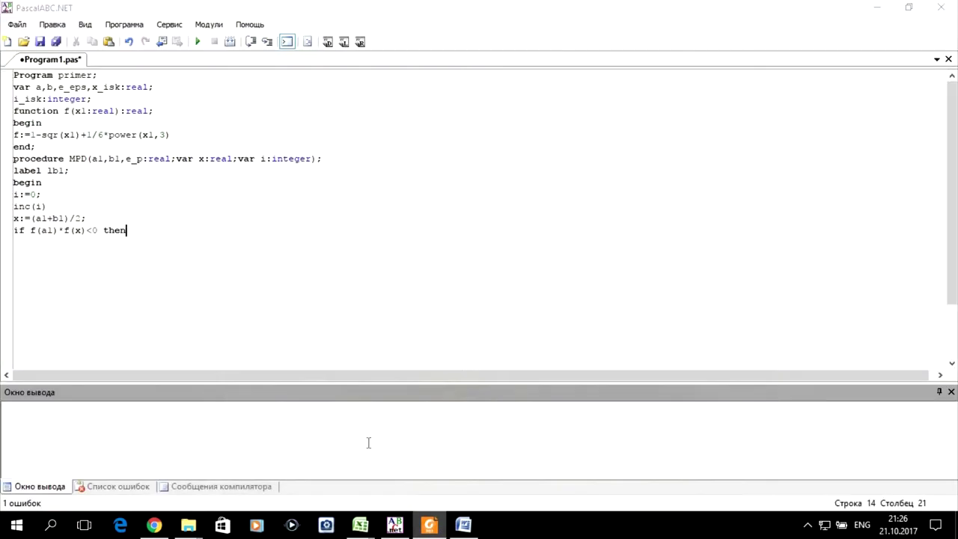
{"action": "type", "text": " b"}
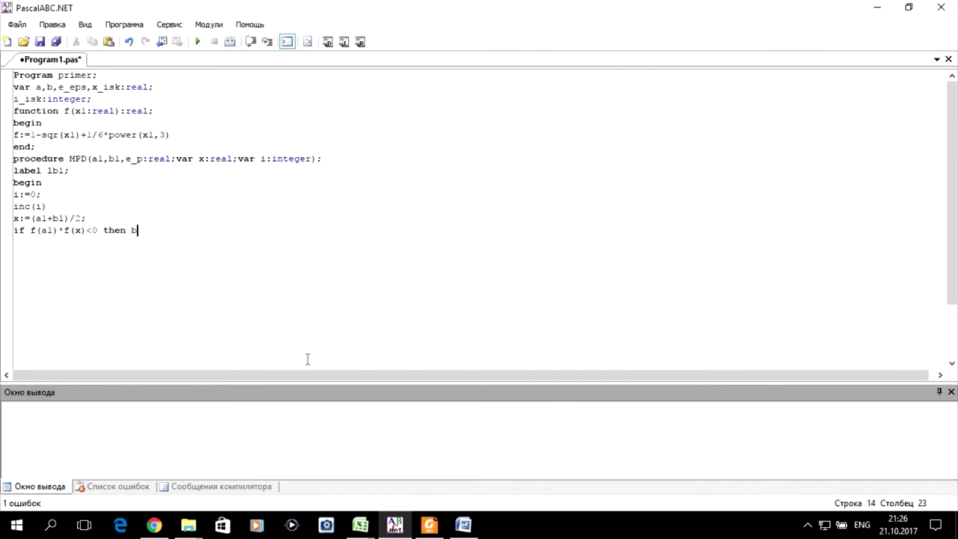
{"action": "type", "text": "1:=z"}
{"action": "key", "text": "BackSpace"}
{"action": "type", "text": "x el"}
{"action": "type", "text": "se "}
{"action": "type", "text": "a1:=x"}
{"action": "type", "text": ";"}
{"action": "key", "text": "Return"}
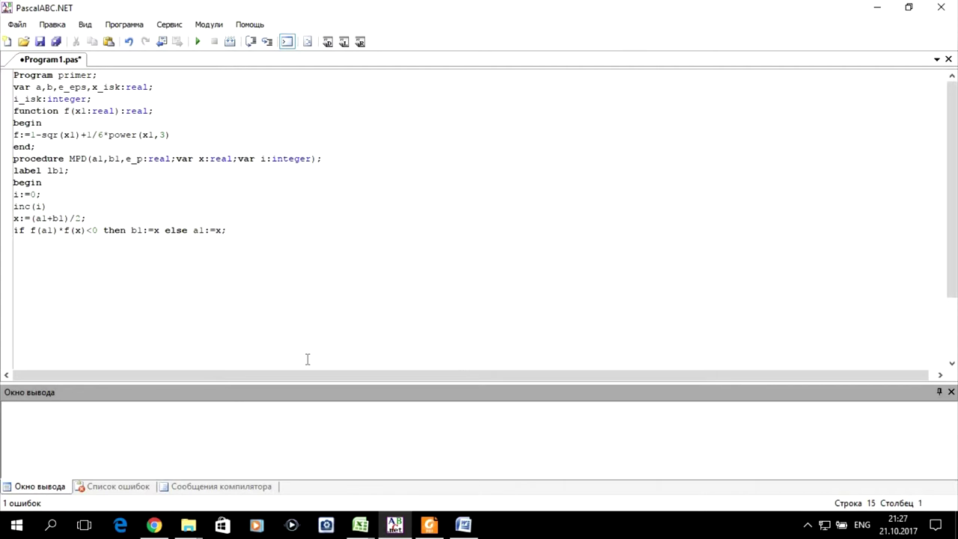
- Add the loop condition if abs(b1-a1)>e_p then goto lb1;
{"action": "mouse_move", "coordinate": [395, 524]}
{"action": "left_click", "coordinate": [429, 525]}
{"action": "left_click", "coordinate": [429, 525]}
{"action": "left_click", "coordinate": [165, 236]}
{"action": "type", "text": "i"}
{"action": "type", "text": "f "}
{"action": "type", "text": "abs"}
{"action": "type", "text": "(b"}
{"action": "type", "text": "1-"}
{"action": "type", "text": "a1"}
{"action": "type", "text": ")"}
{"action": "type", "text": ">e_"}
{"action": "type", "text": "p"}
{"action": "type", "text": " then"}
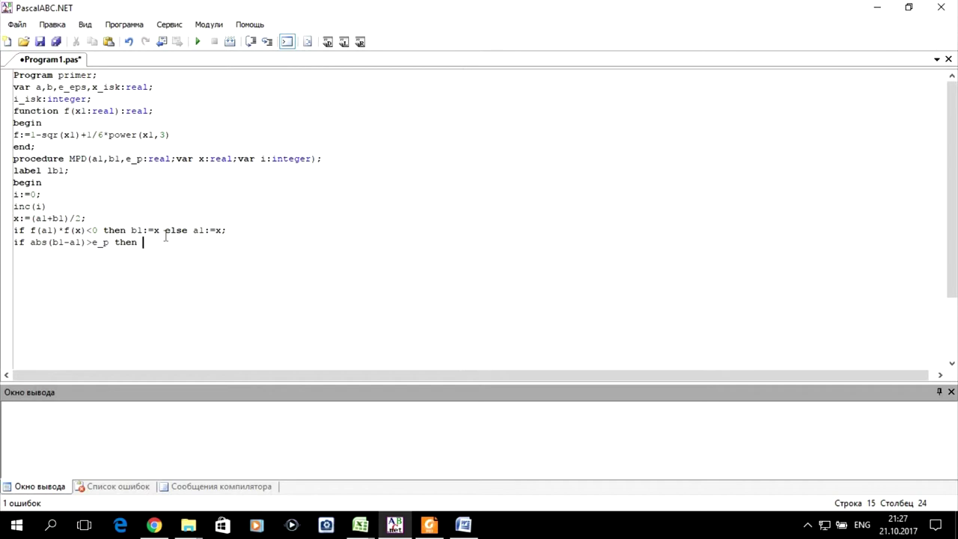
{"action": "type", "text": " goto "}
{"action": "type", "text": "lb1"}
{"action": "type", "text": ";"}
{"action": "key", "text": "Return"}
- Close MPD with end; and place the label lb1: before inc(i)
{"action": "type", "text": "tr"}
{"action": "key", "text": "BackSpace"}
{"action": "type", "text": "re"}
{"action": "key", "text": "BackSpace"}
{"action": "key", "text": "BackSpace"}
{"action": "key", "text": "BackSpace"}
{"action": "type", "text": "end"}
{"action": "key", "text": "Left"}
{"action": "key", "text": "Left"}
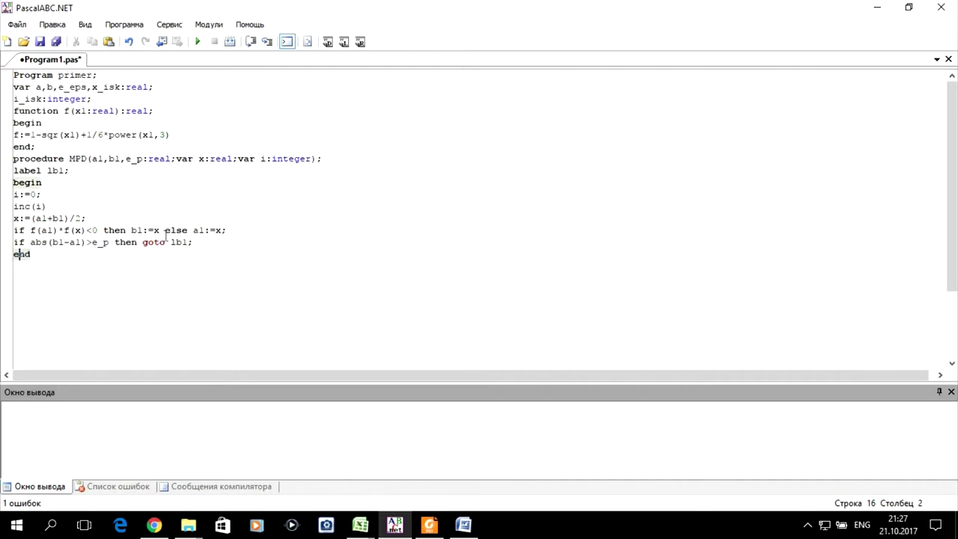
{"action": "left_click", "coordinate": [10, 205]}
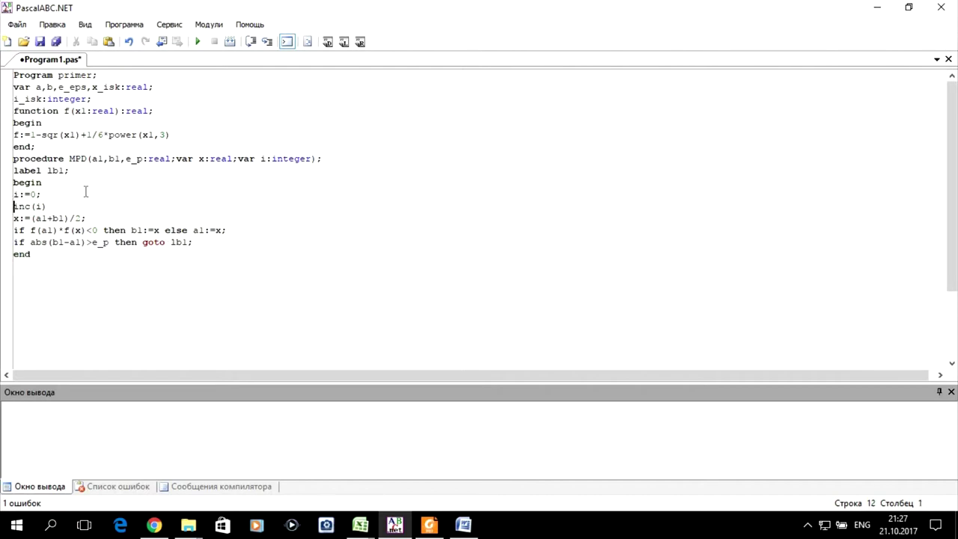
{"action": "type", "text": "lb1:"}
{"action": "left_click", "coordinate": [53, 253]}
{"action": "type", "text": ";"}
- Open the main block with begin and type the Write('vvedite a,b,e=') prompt with readln
{"action": "key", "text": "Return"}
{"action": "type", "text": "begin"}
{"action": "key", "text": "Return"}
{"action": "type", "text": "Wr"}
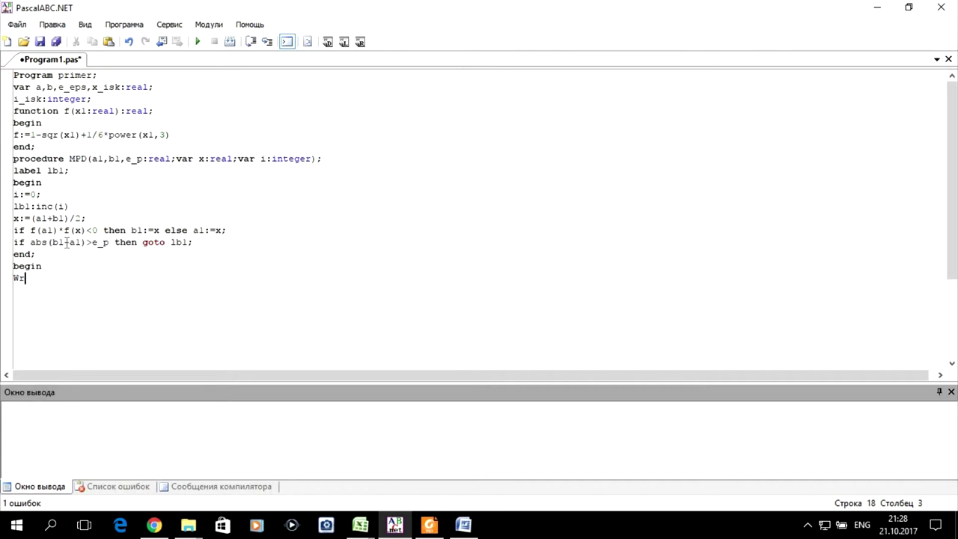
{"action": "type", "text": "ite"}
{"action": "type", "text": "('vvedite "}
{"action": "type", "text": "a,b,e="}
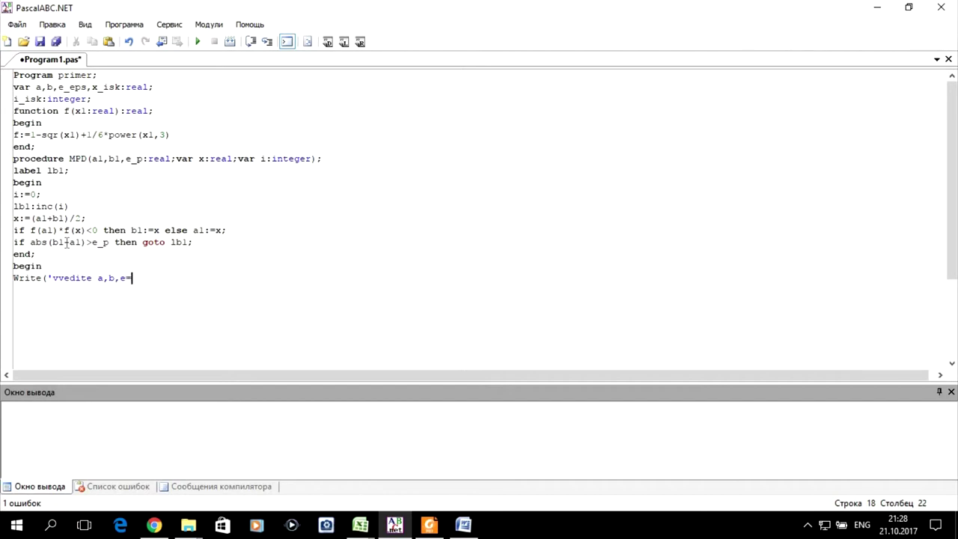
{"action": "type", "text": "')"}
{"action": "type", "text": ";readln("}
{"action": "type", "text": "a"}
{"action": "type", "text": ",b"}
{"action": "type", "text": ","}
{"action": "type", "text": "x"}
- Fix the input statement to readln(a,b,e_eps); and move to a new line
{"action": "key", "text": "BackSpace"}
{"action": "type", "text": "e"}
{"action": "type", "text": "_eps);"}
{"action": "key", "text": "Return"}
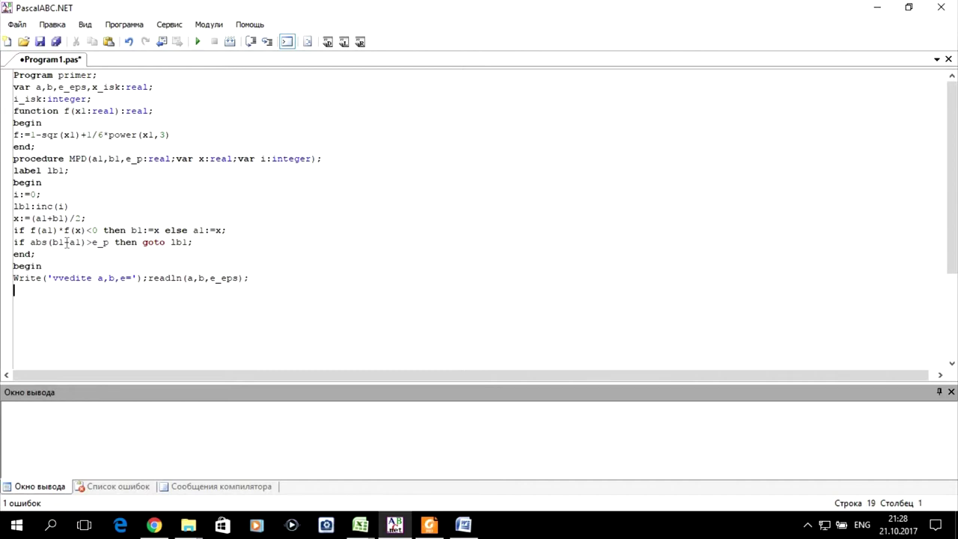
- Copy the MPD procedure header and paste it into the main block
{"action": "left_click", "coordinate": [69, 158]}
{"action": "left_click", "coordinate": [327, 165], "text": "shift"}
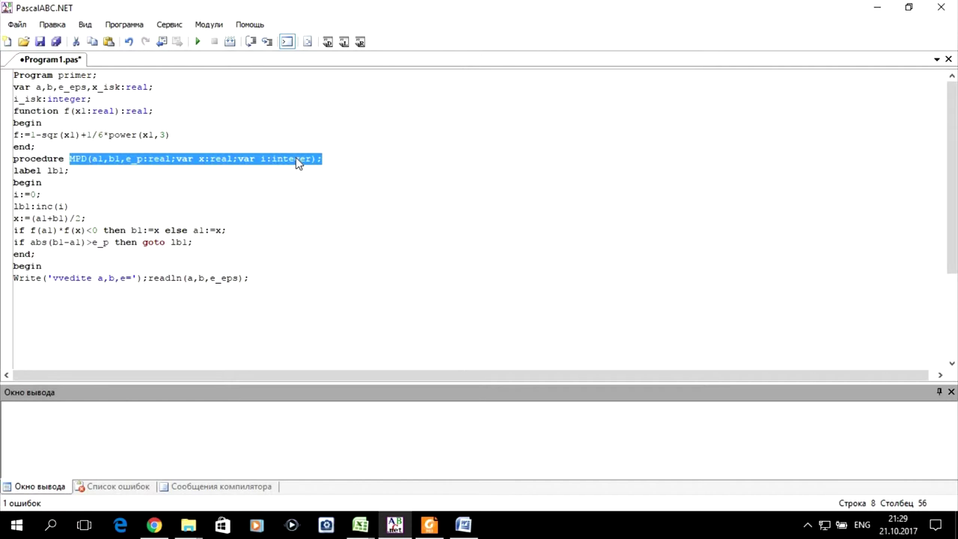
{"action": "right_click", "coordinate": [296, 161]}
{"action": "left_click", "coordinate": [386, 298]}
{"action": "left_click", "coordinate": [289, 278]}
{"action": "key", "text": "Return"}
{"action": "type", "text": "MPD(a1,b1,e_p:real;var x:real;var i:integer);"}
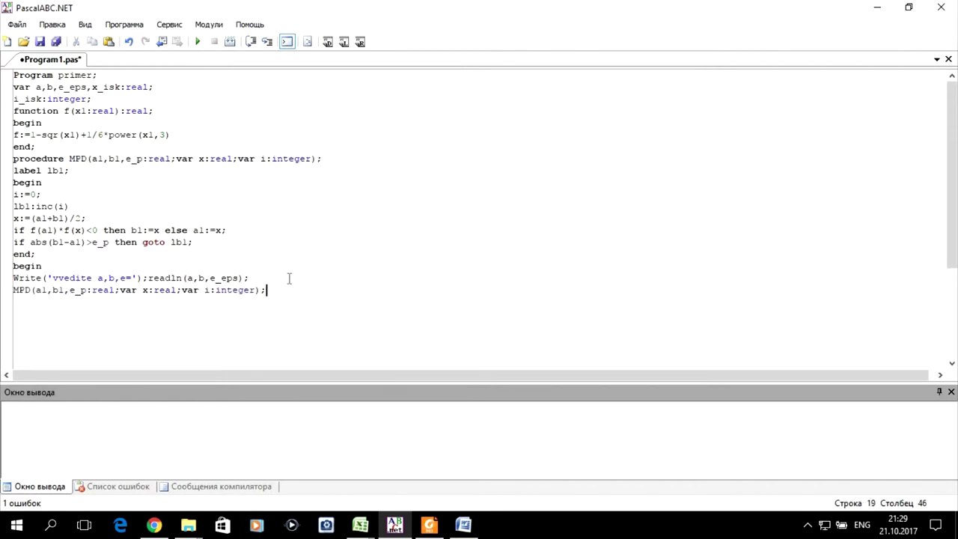
- Rename the first call arguments a1, b1, e_p to a, b, e_eps
{"action": "left_click", "coordinate": [42, 291]}
{"action": "key", "text": "Delete"}
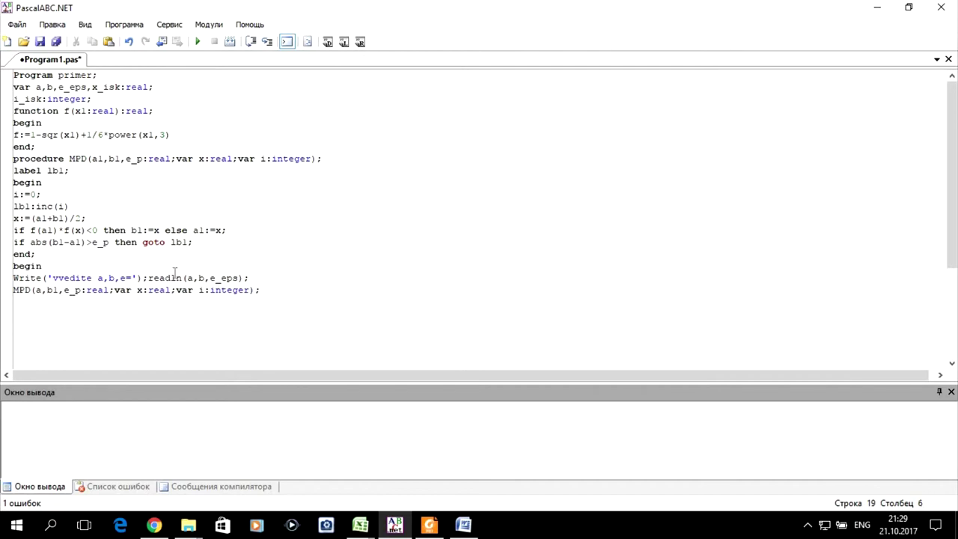
{"action": "key", "text": "Right"}
{"action": "key", "text": "Right"}
{"action": "key", "text": "Delete"}
{"action": "key", "text": "Right"}
{"action": "key", "text": "Right"}
{"action": "key", "text": "Right"}
{"action": "type", "text": "e"}
{"action": "key", "text": "Right"}
{"action": "type", "text": "s"}
{"action": "key", "text": "Delete"}
{"action": "key", "text": "Delete"}
{"action": "key", "text": "Delete"}
{"action": "key", "text": "Delete"}
{"action": "key", "text": "Delete"}
{"action": "key", "text": "Delete"}
{"action": "key", "text": "Delete"}
{"action": "key", "text": "Delete"}
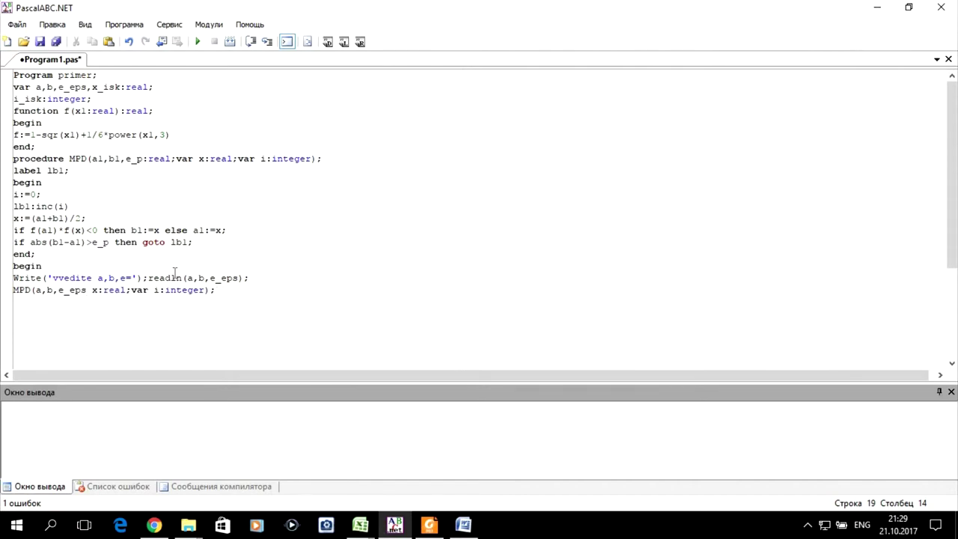
{"action": "type", "text": ","}
- Change the last arguments to x_isk and i_isk, strip the types, then start Writeln(
{"action": "key", "text": "Right"}
{"action": "key", "text": "Right"}
{"action": "type", "text": "_is"}
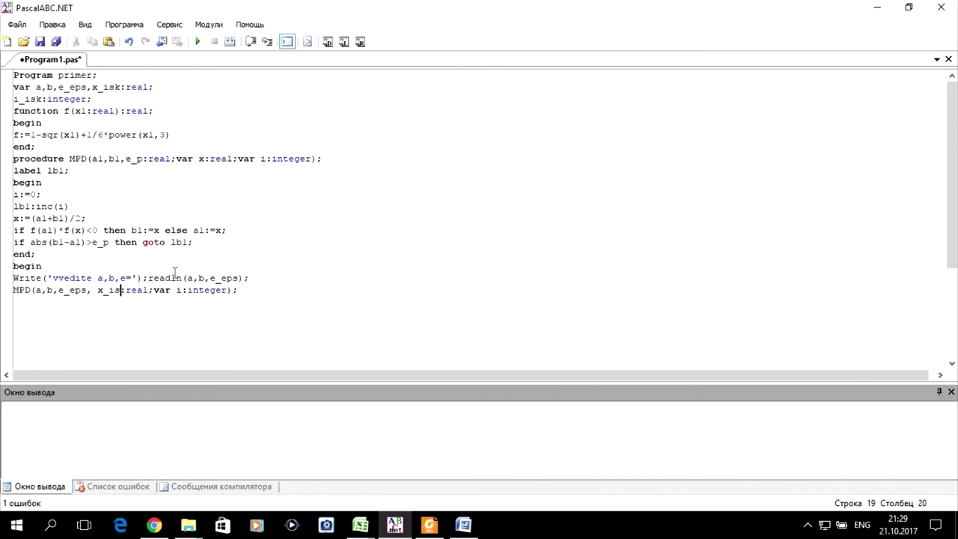
{"action": "type", "text": "k,"}
{"action": "key", "text": "Delete"}
{"action": "key", "text": "Delete"}
{"action": "key", "text": "Delete"}
{"action": "key", "text": "Delete"}
{"action": "key", "text": "Delete"}
{"action": "key", "text": "Delete"}
{"action": "key", "text": "Delete"}
{"action": "key", "text": "Left"}
{"action": "key", "text": "Left"}
{"action": "key", "text": "Left"}
{"action": "key", "text": "Left"}
{"action": "key", "text": "Left"}
{"action": "key", "text": "Left"}
{"action": "key", "text": "Delete"}
{"action": "key", "text": "Right"}
{"action": "key", "text": "Right"}
{"action": "key", "text": "Right"}
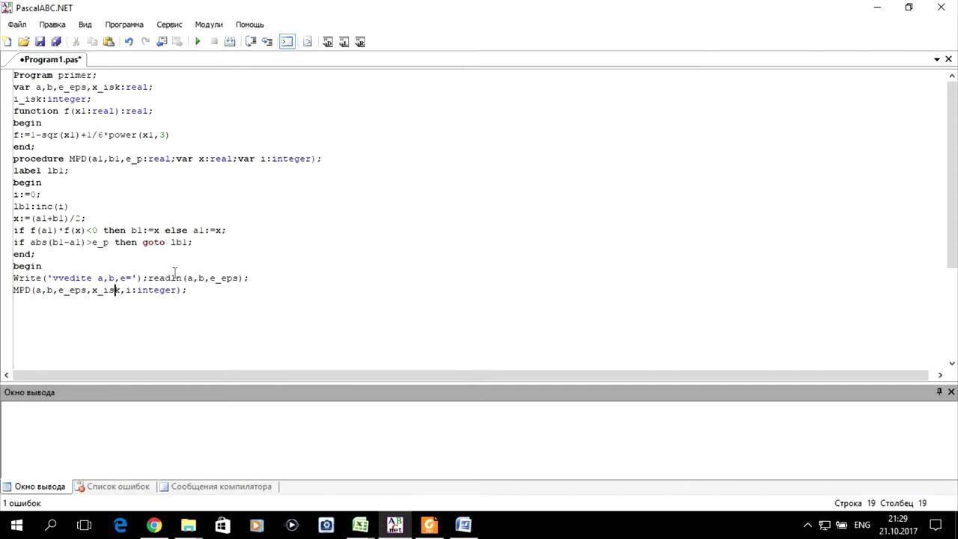
{"action": "key", "text": "Right"}
{"action": "key", "text": "Right"}
{"action": "key", "text": "Right"}
{"action": "type", "text": "_isk"}
{"action": "key", "text": "Delete"}
{"action": "key", "text": "Delete"}
{"action": "key", "text": "Delete"}
{"action": "key", "text": "Delete"}
{"action": "key", "text": "Delete"}
{"action": "key", "text": "Delete"}
{"action": "key", "text": "Delete"}
{"action": "key", "text": "Delete"}
{"action": "left_click", "coordinate": [177, 291]}
{"action": "key", "text": "Return"}
{"action": "type", "text": "Wr"}
{"action": "type", "text": "iteln("}
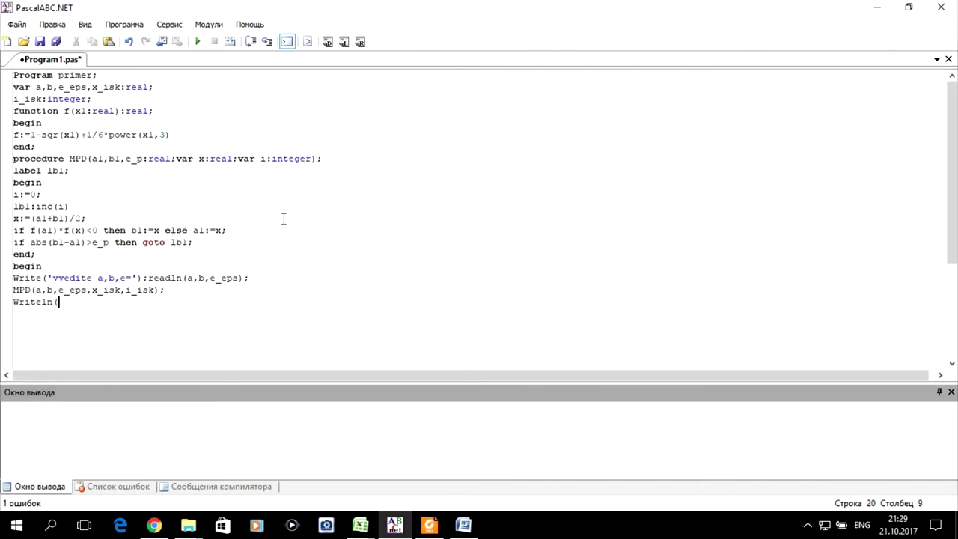
{"action": "type", "text": "'r"}
- Complete the line Writeln('koren uravnenia =',x_isk,' na i=',i_isk) and close the program with end
{"action": "key", "text": "BackSpace"}
{"action": "type", "text": "koren "}
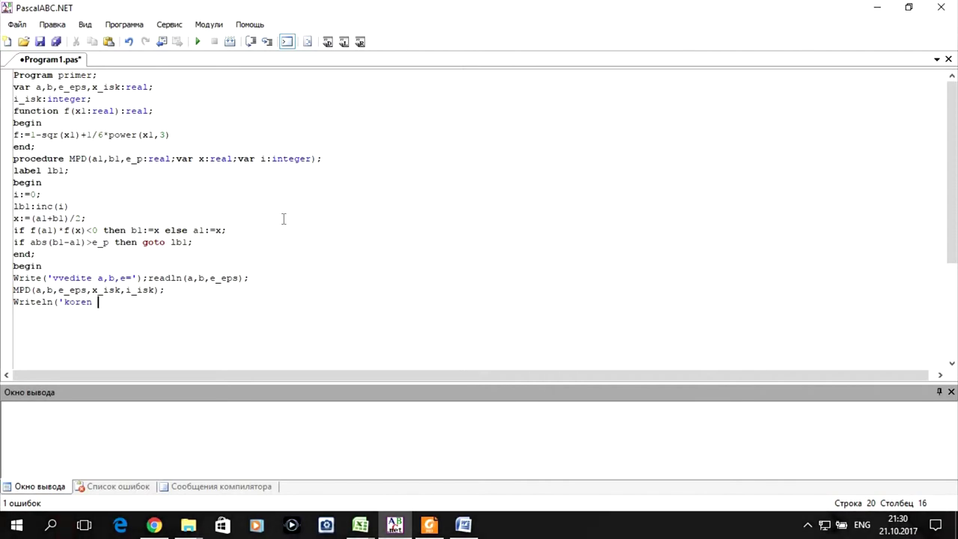
{"action": "type", "text": "ura"}
{"action": "type", "text": "vnenia "}
{"action": "type", "text": "=',"}
{"action": "type", "text": "x_"}
{"action": "type", "text": "isk,"}
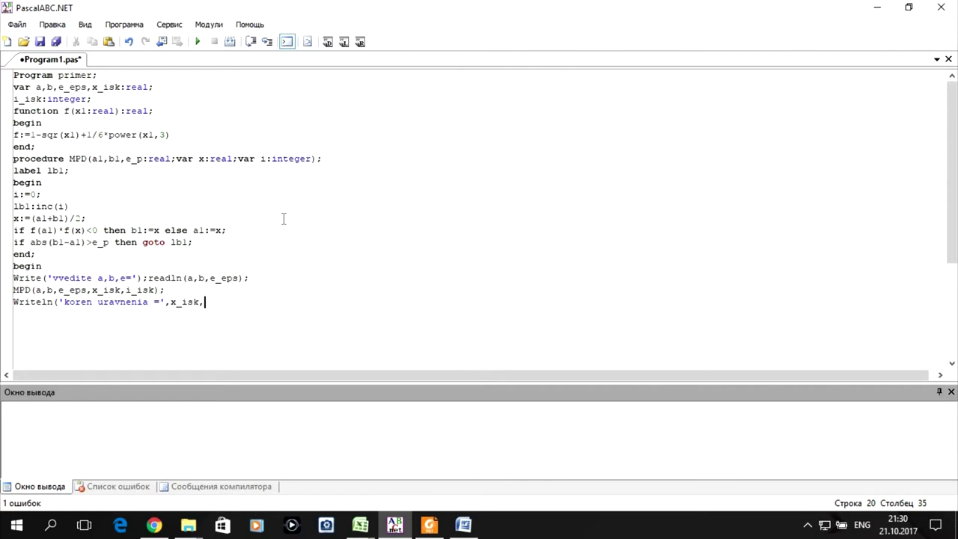
{"action": "type", "text": "'"}
{"action": "type", "text": " n"}
{"action": "type", "text": "a "}
{"action": "type", "text": "i="}
{"action": "type", "text": ",,"}
{"action": "key", "text": "BackSpace"}
{"action": "key", "text": "BackSpace"}
{"action": "type", "text": "'"}
{"action": "type", "text": ",i"}
{"action": "type", "text": "_isk)"}
{"action": "key", "text": "Return"}
{"action": "type", "text": "end."}
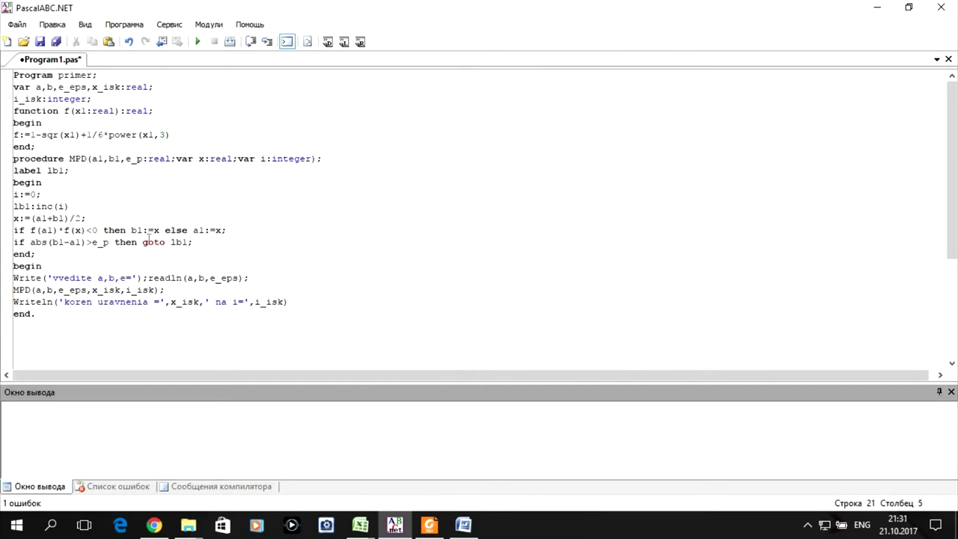
- Run the program and add the missing semicolon after lb1:inc(i) on line 13
{"action": "left_click", "coordinate": [199, 42]}
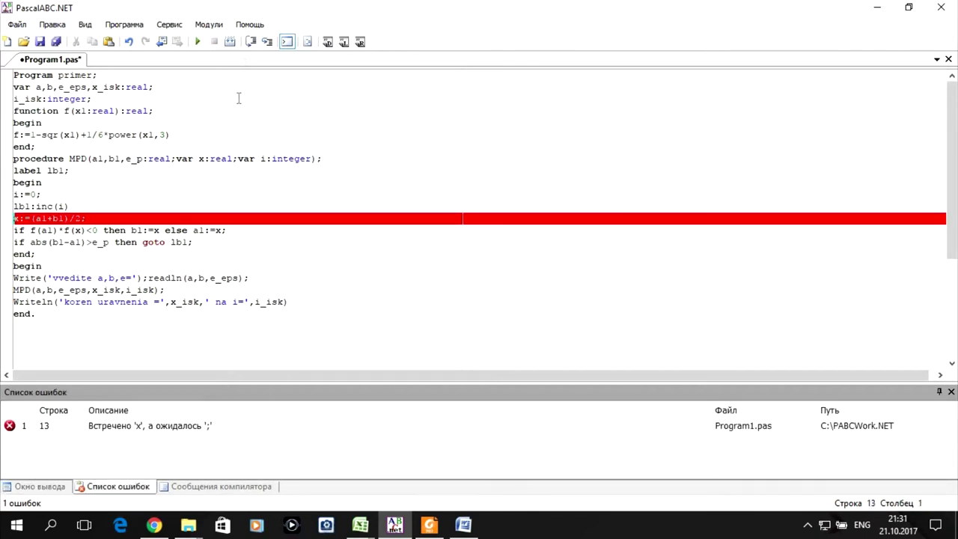
{"action": "left_click", "coordinate": [75, 208]}
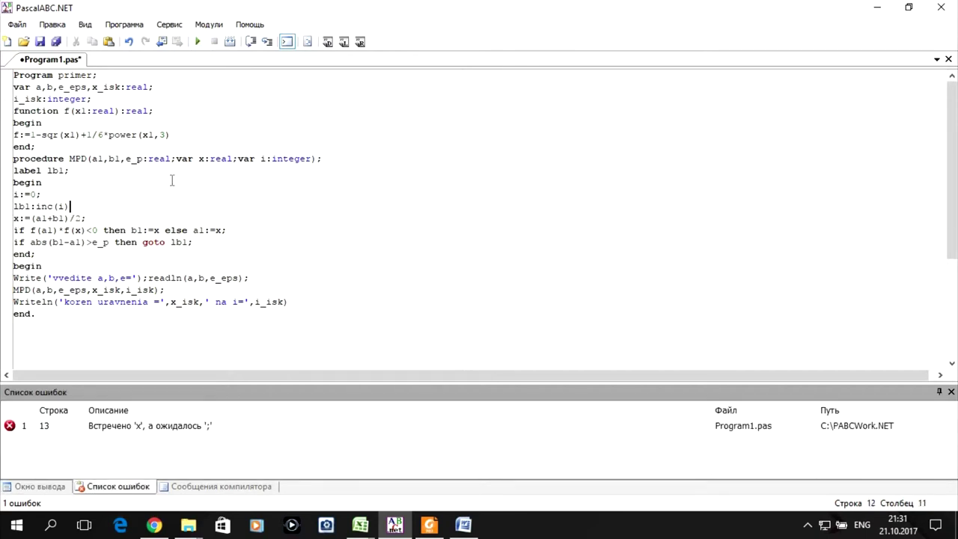
{"action": "type", "text": ";"}
- Rerun with inputs 0 2 0.01, getting root 1.1015625 at i=8
{"action": "left_click", "coordinate": [199, 42]}
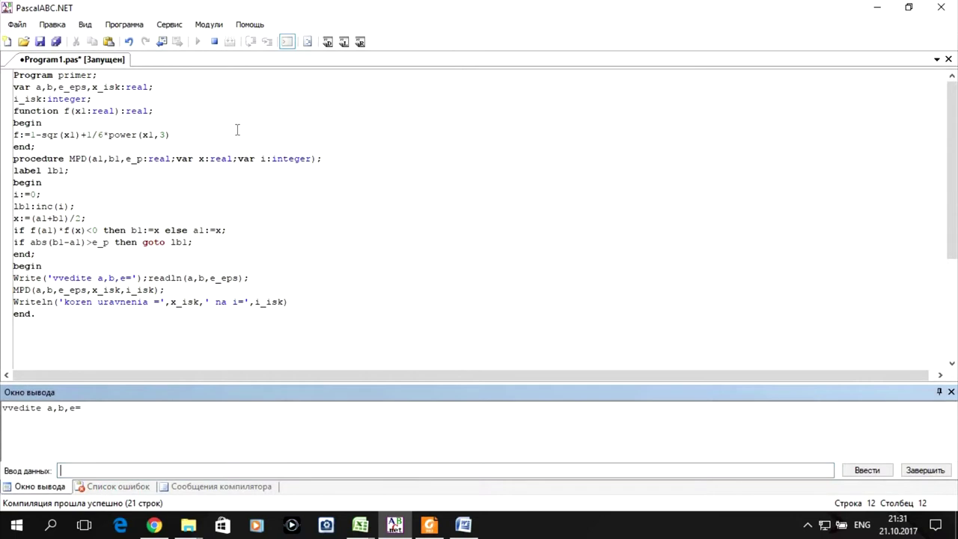
{"action": "type", "text": "0 2 0.01"}
{"action": "key", "text": "Return"}
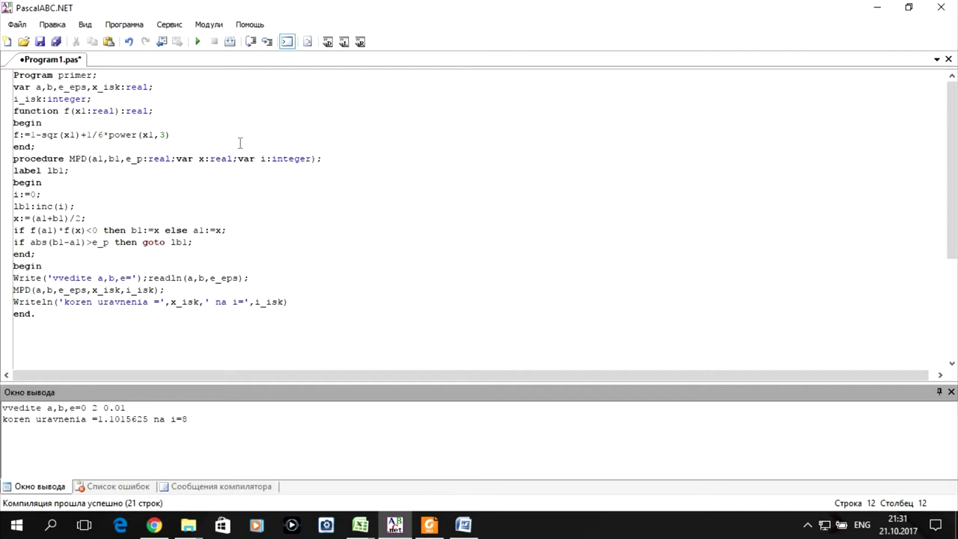
{"action": "left_click", "coordinate": [360, 525]}
{"action": "mouse_move", "coordinate": [360, 525]}
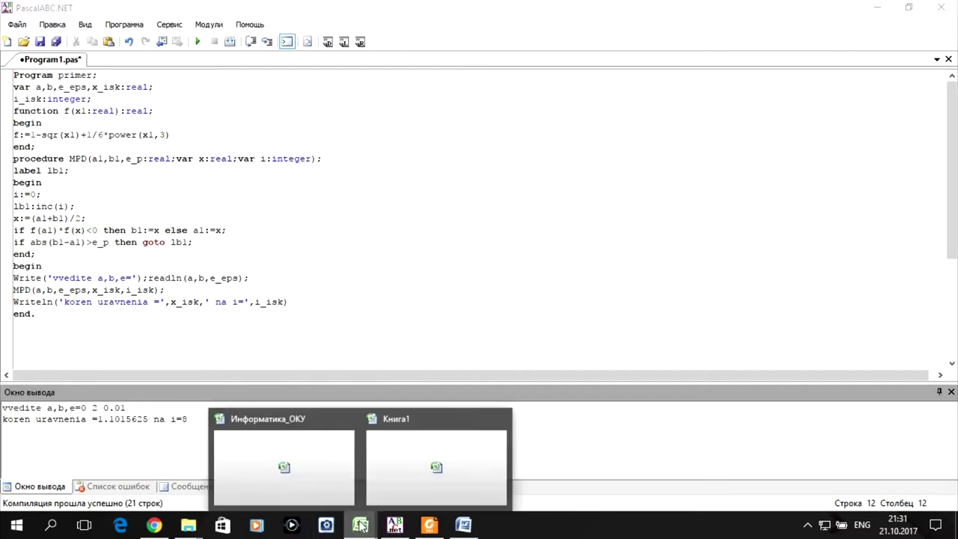
{"action": "left_click", "coordinate": [326, 494]}
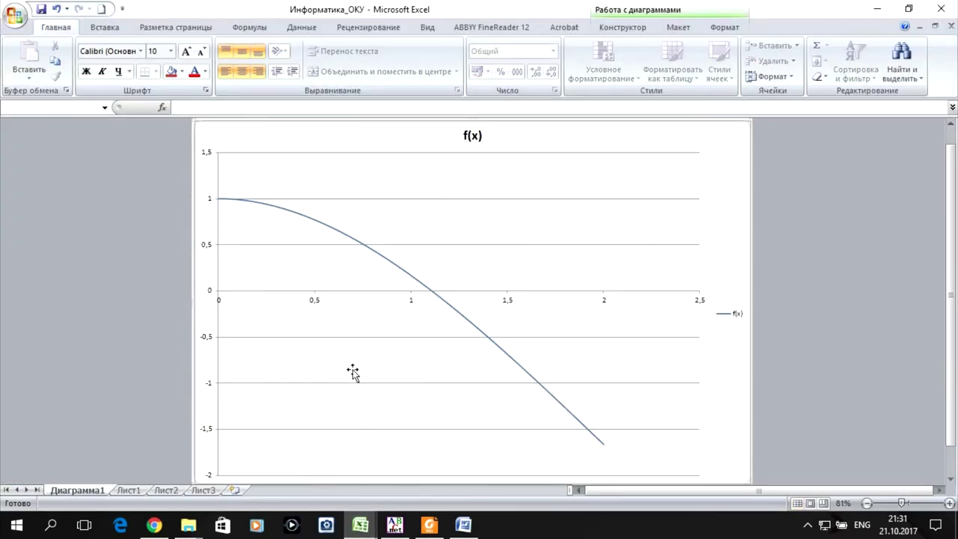
{"action": "mouse_move", "coordinate": [433, 295]}
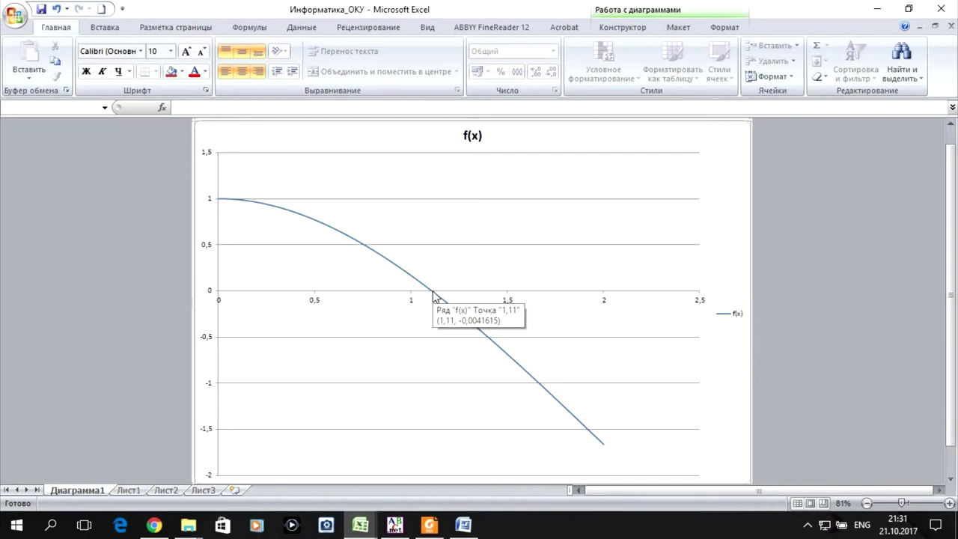
{"action": "left_click", "coordinate": [382, 521]}
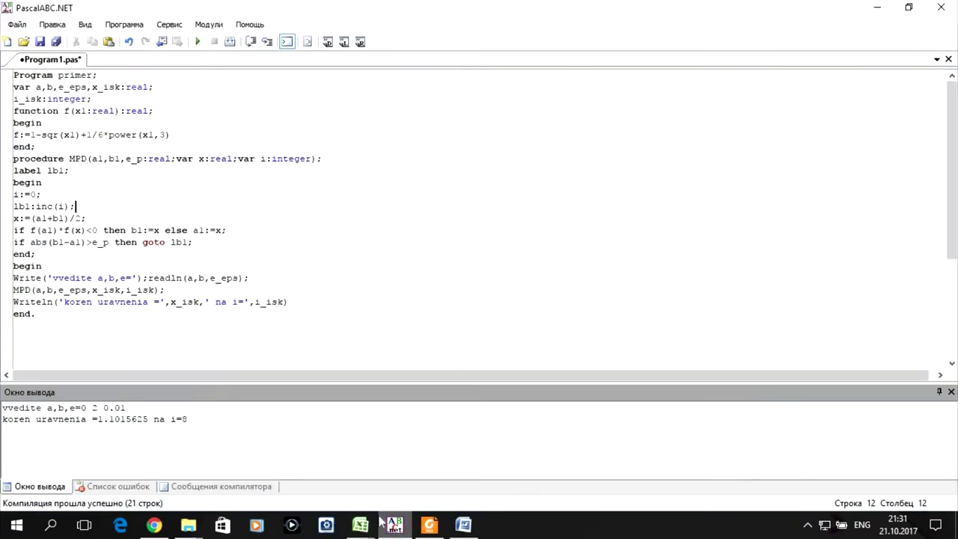
- Add x:=(a1+b1)/2 after the goto lb1 line, per the flowchart, and run the program
{"action": "left_click", "coordinate": [206, 238]}
{"action": "key", "text": "Return"}
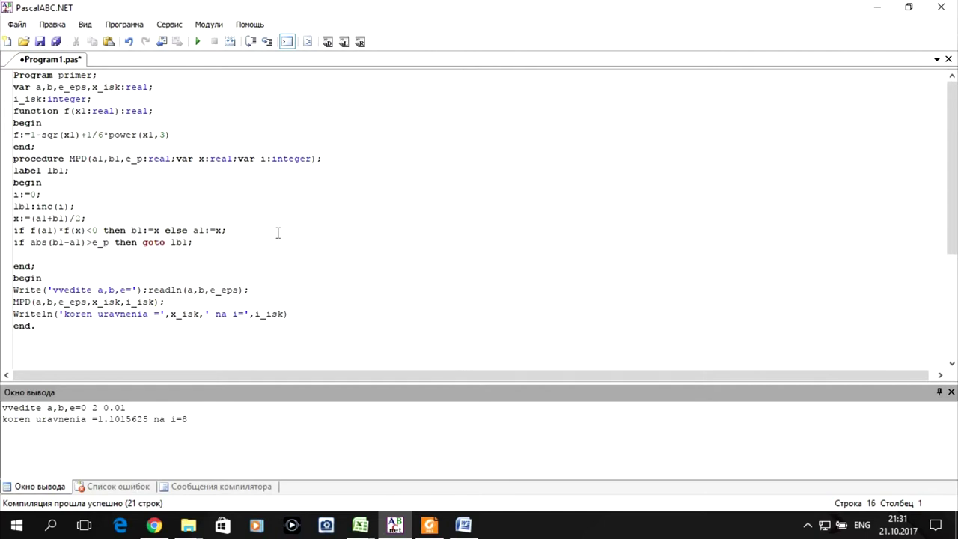
{"action": "type", "text": "x;="}
{"action": "left_click", "coordinate": [430, 526]}
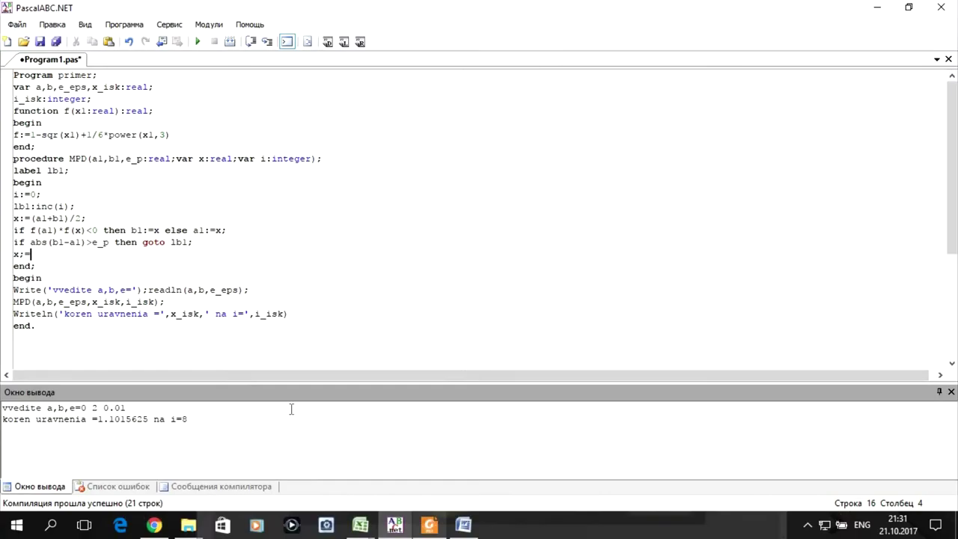
{"action": "left_click", "coordinate": [395, 526]}
{"action": "key", "text": "Left"}
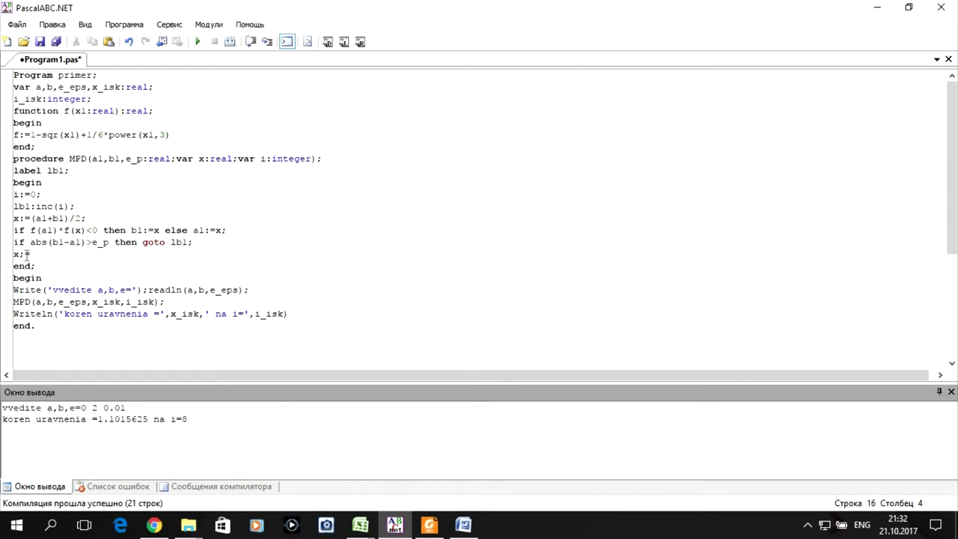
{"action": "key", "text": "BackSpace"}
{"action": "type", "text": ":"}
{"action": "key", "text": "Right"}
{"action": "type", "text": "(a"}
{"action": "type", "text": "1"}
{"action": "type", "text": "+"}
{"action": "type", "text": "b1)/2"}
{"action": "left_click", "coordinate": [197, 42]}
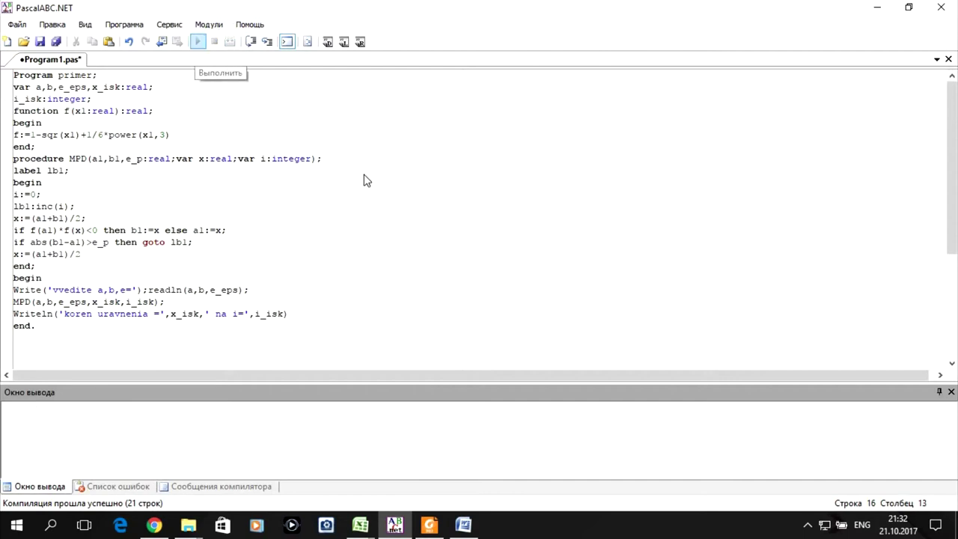
- Enter inputs 0 2 0.01, getting the refined root 1.10546875 at i=8
{"action": "type", "text": "0 2"}
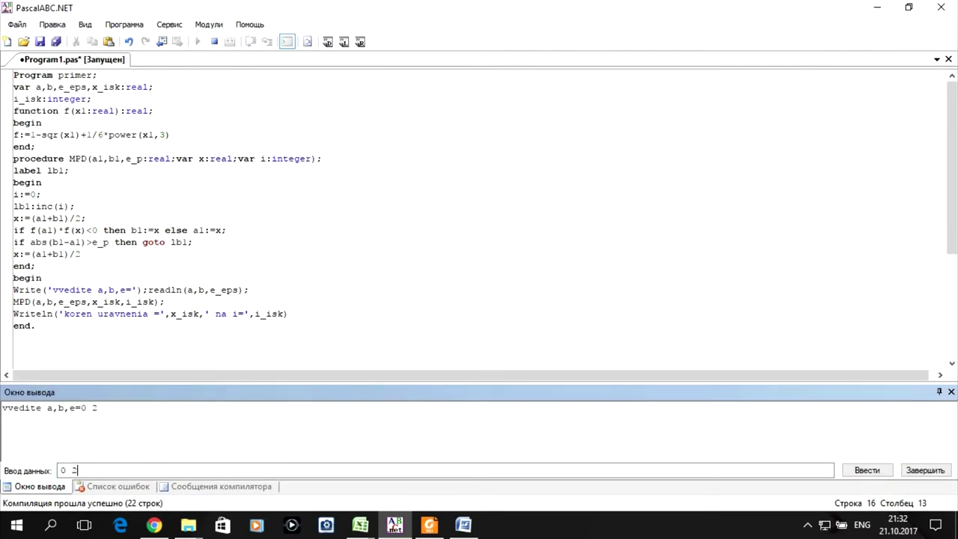
{"action": "type", "text": " 0.01"}
{"action": "key", "text": "Return"}
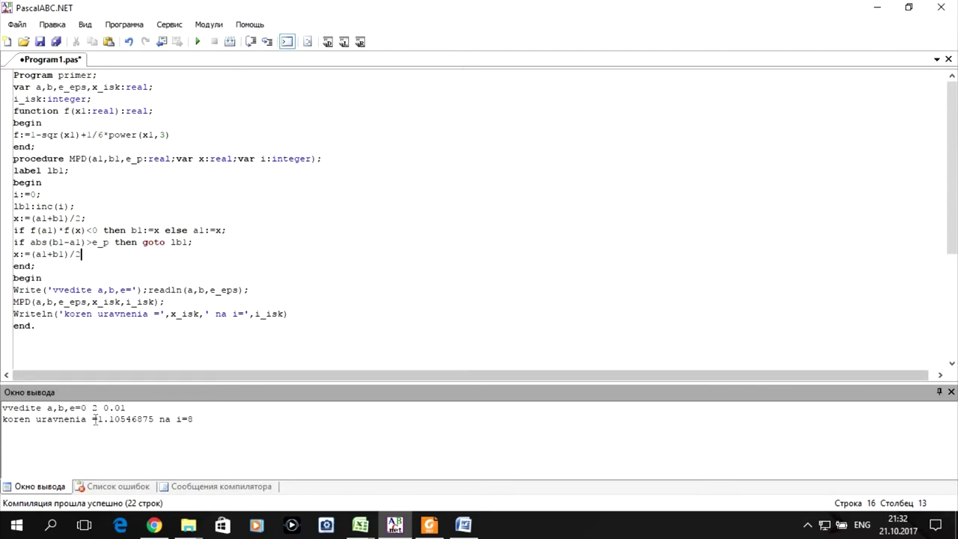
{"action": "left_click", "coordinate": [361, 525]}
{"action": "left_click", "coordinate": [321, 469]}
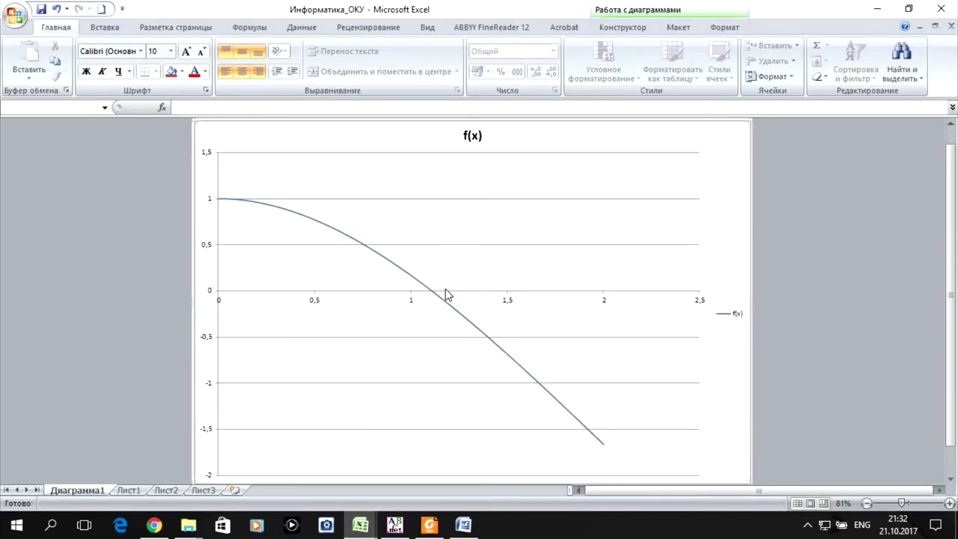
{"action": "mouse_move", "coordinate": [433, 294]}
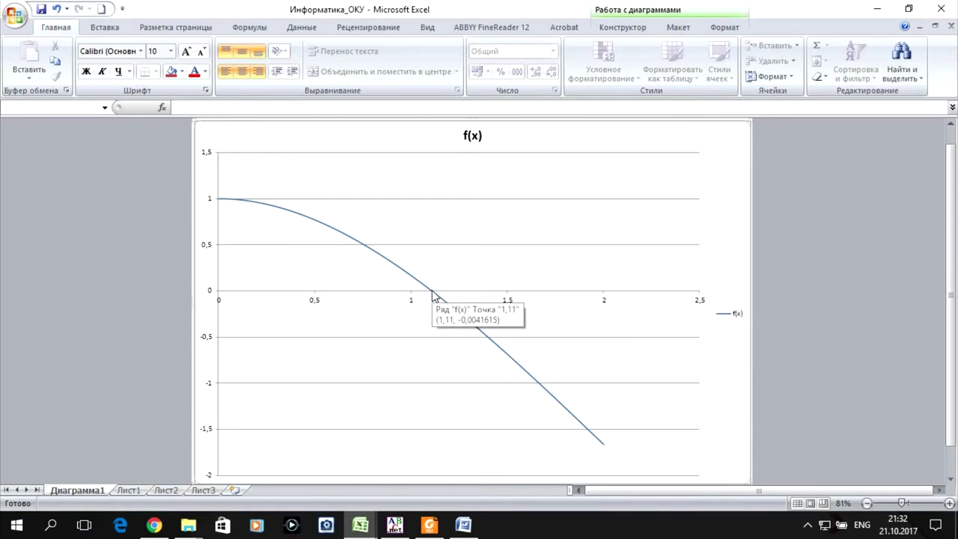
{"action": "left_click", "coordinate": [428, 527]}
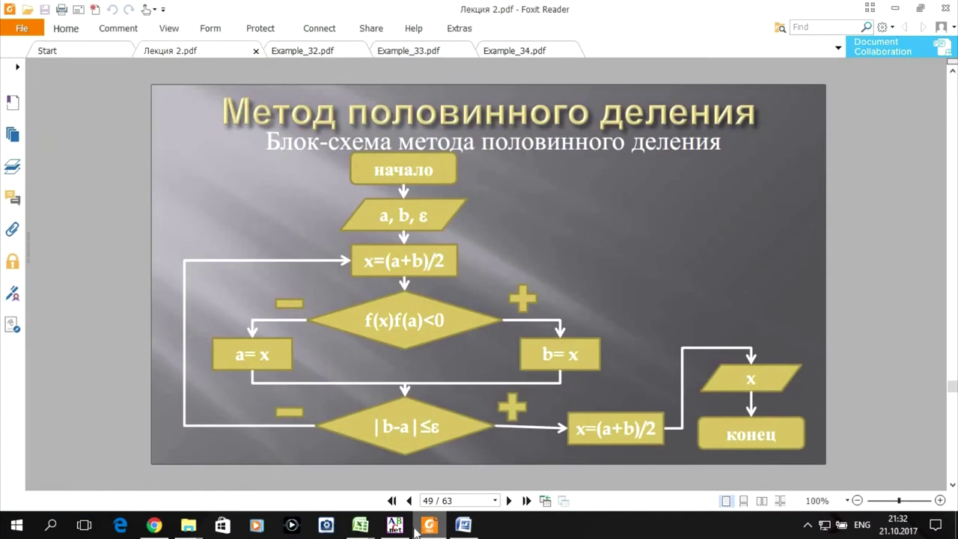
{"action": "left_click", "coordinate": [395, 525]}
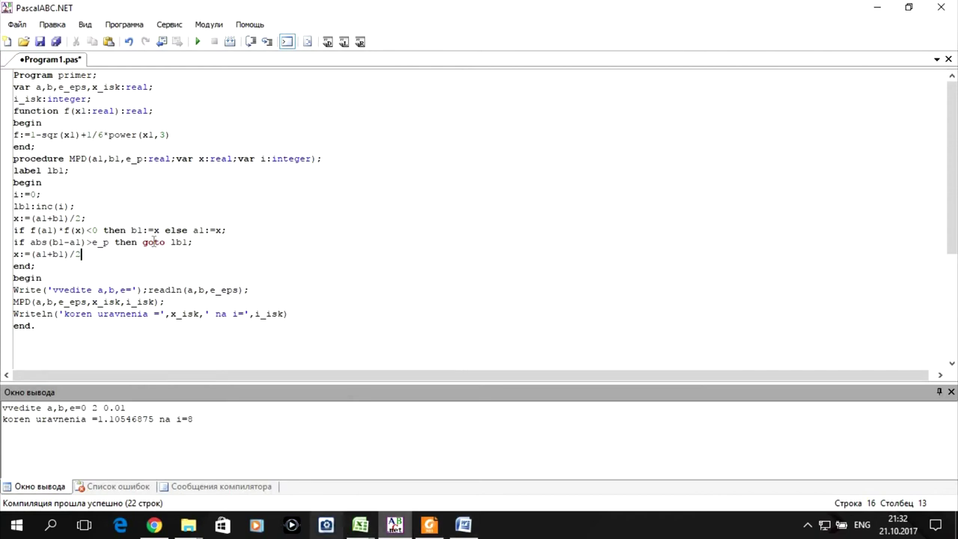
- Copy all of the program code and switch to the Книга1 workbook in Excel
{"action": "left_click", "coordinate": [14, 75]}
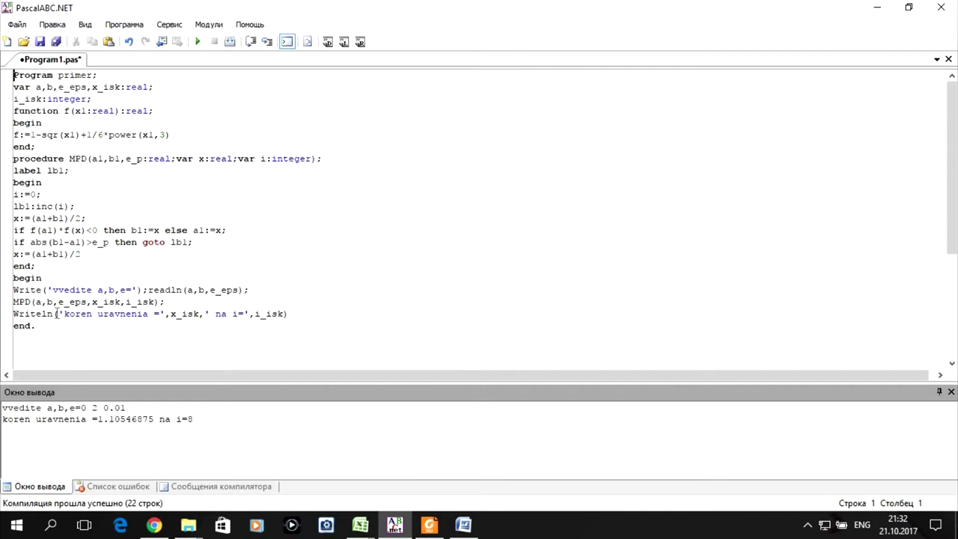
{"action": "key", "text": "ctrl+a"}
{"action": "key", "text": "ctrl+c"}
{"action": "right_click", "coordinate": [18, 125]}
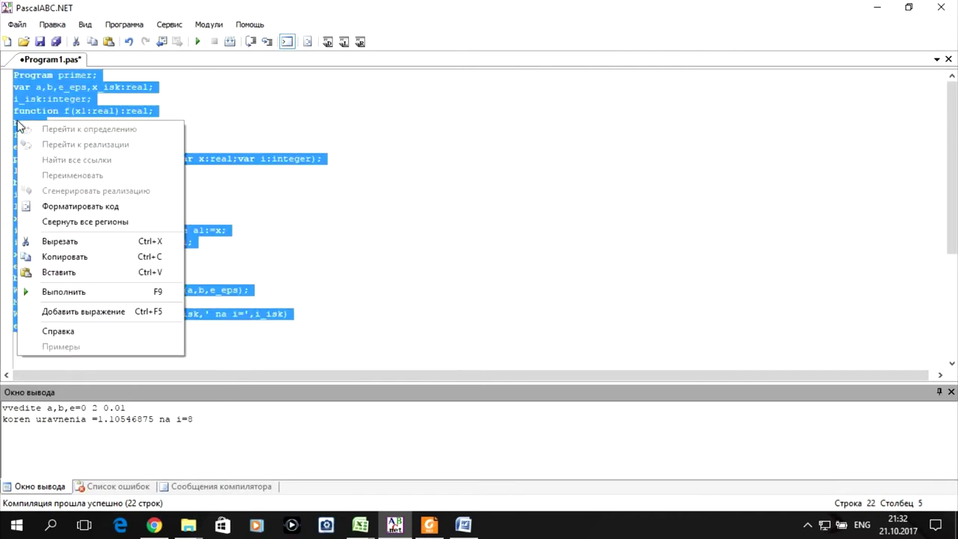
{"action": "left_click", "coordinate": [89, 258]}
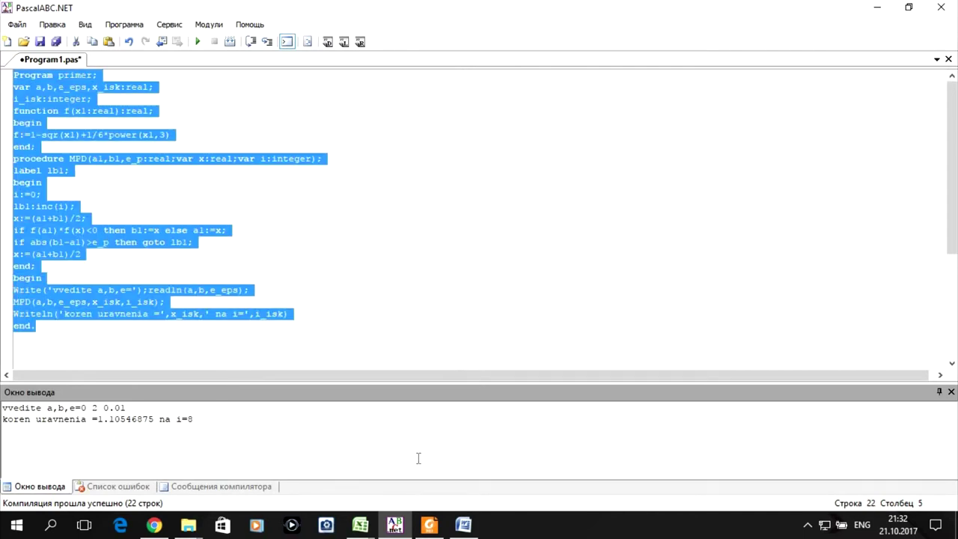
{"action": "mouse_move", "coordinate": [360, 524]}
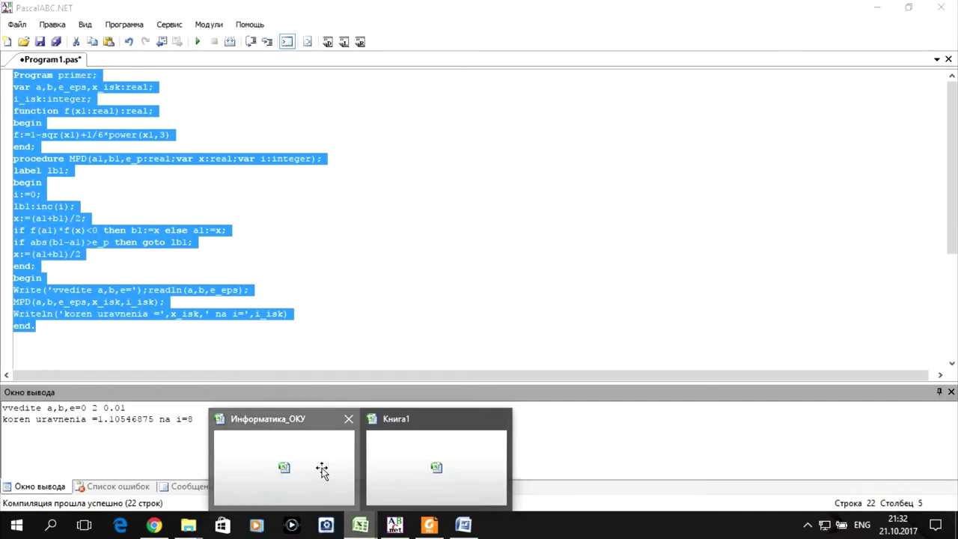
{"action": "left_click", "coordinate": [324, 471]}
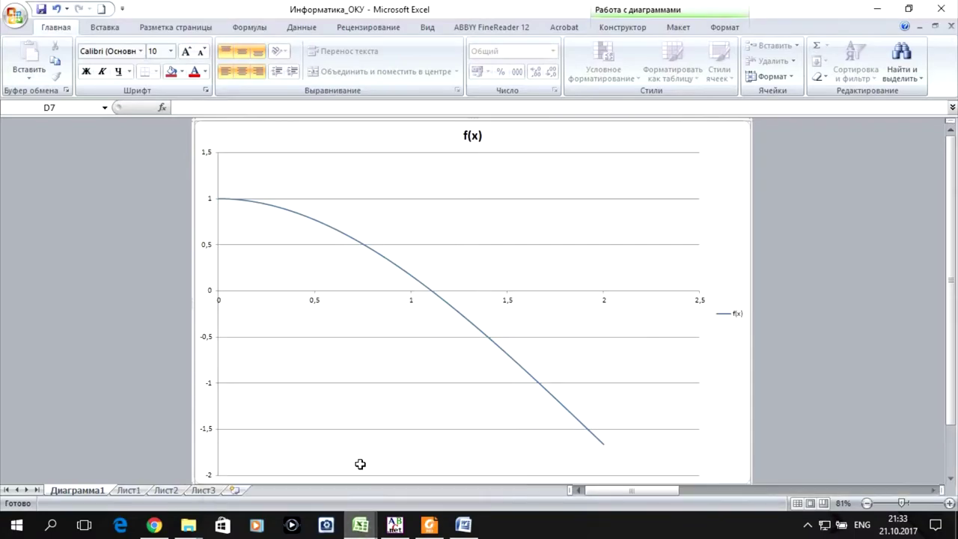
{"action": "left_click", "coordinate": [387, 479]}
- Paste the program code into column A starting at cell A2
{"action": "left_click", "coordinate": [107, 153]}
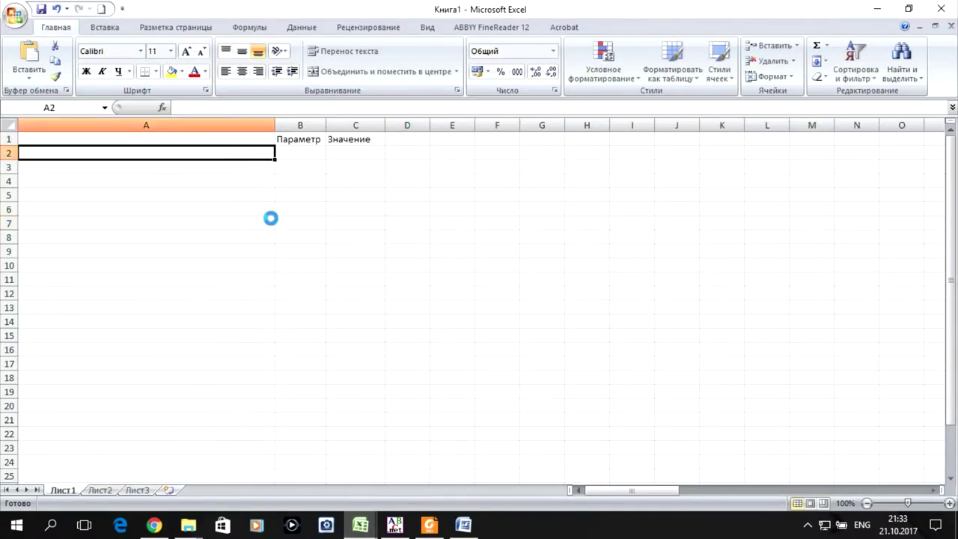
{"action": "key", "text": "ctrl+v"}
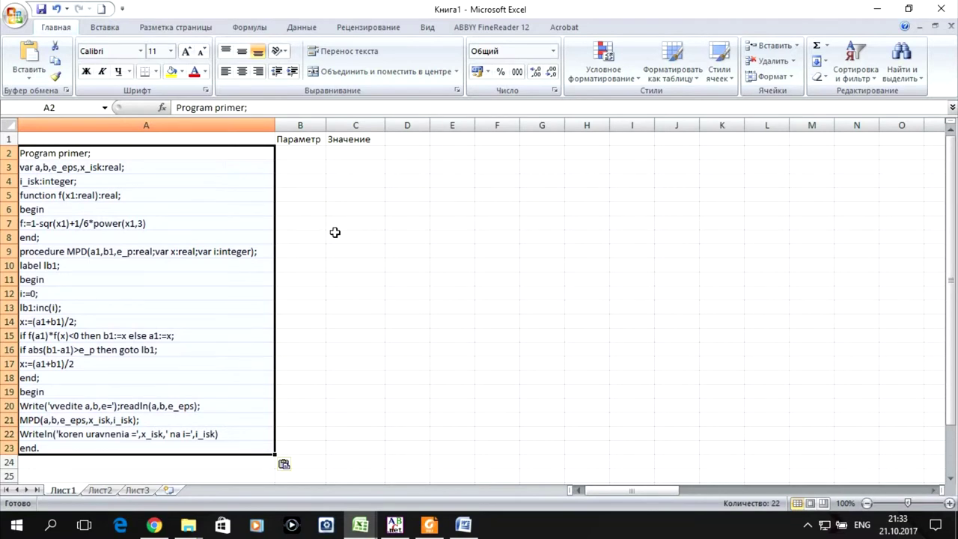
{"action": "left_click", "coordinate": [334, 283]}
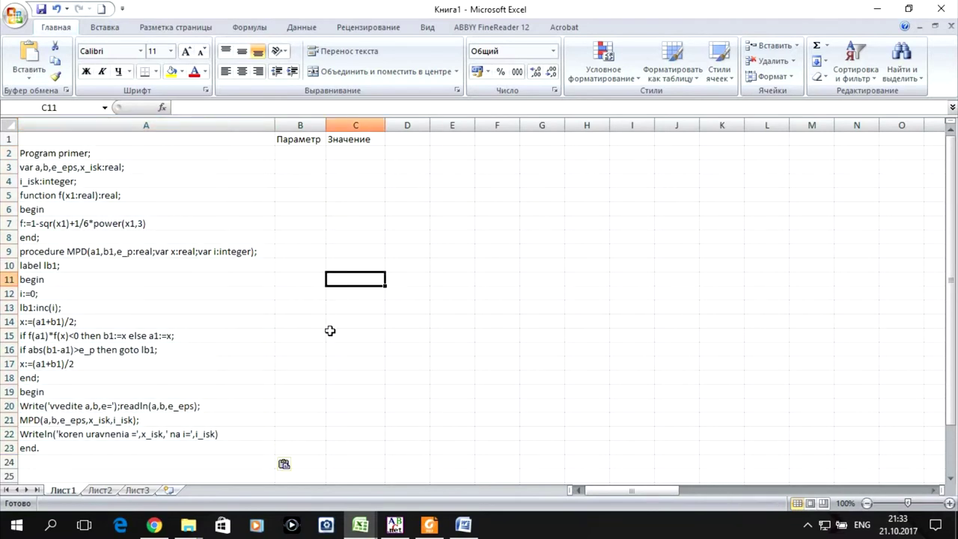
- Enter labels a=, b=, e_eps= in B20:B22 with values 0, 2, 0,01 in C20:C22
{"action": "left_click", "coordinate": [303, 405]}
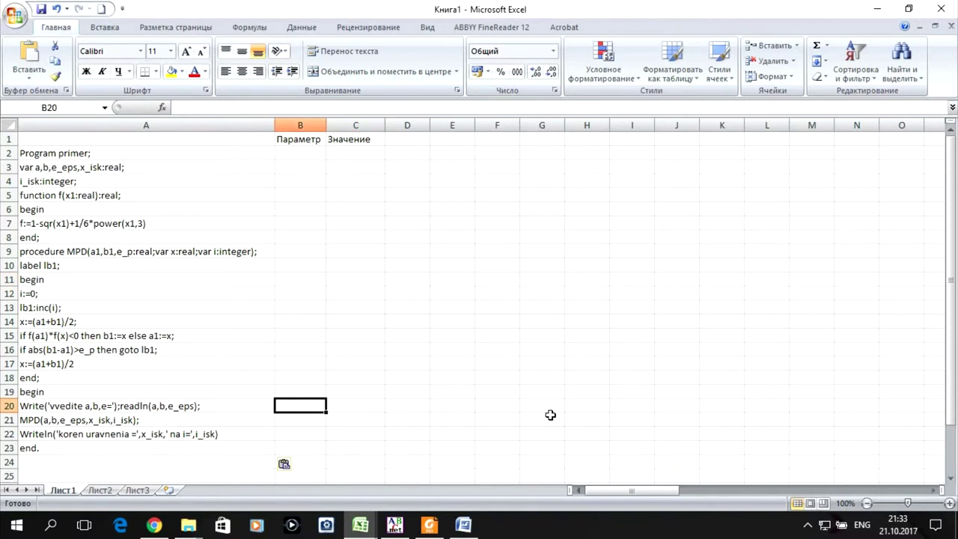
{"action": "type", "text": "a="}
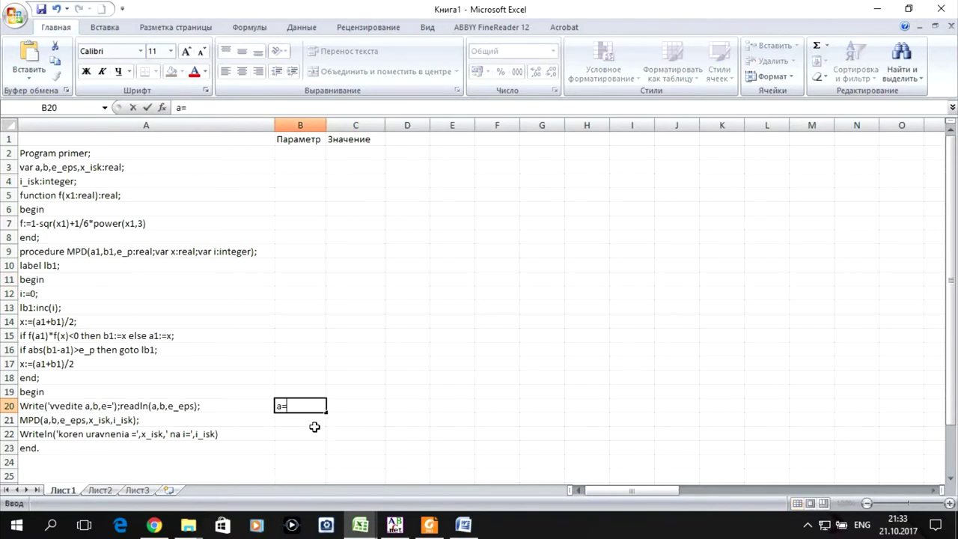
{"action": "left_click", "coordinate": [304, 420]}
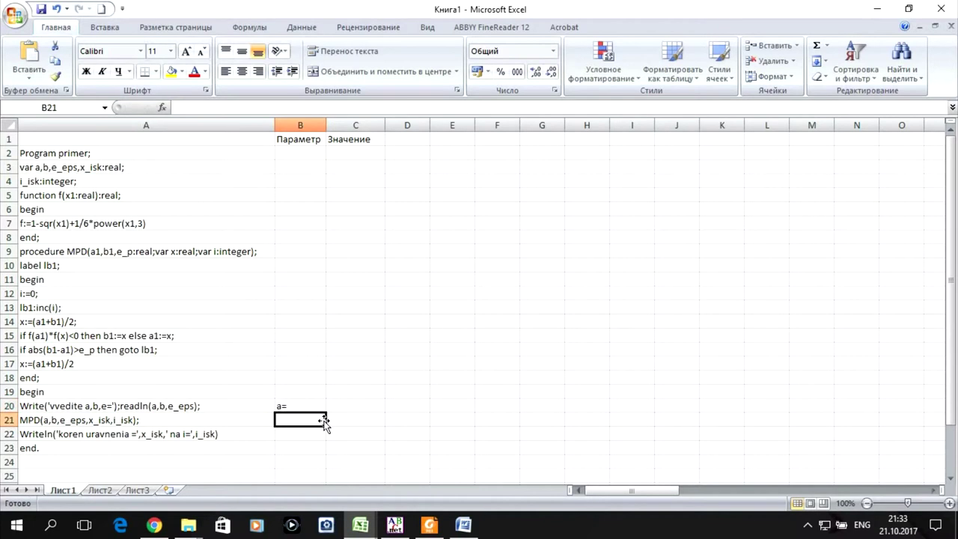
{"action": "type", "text": "b="}
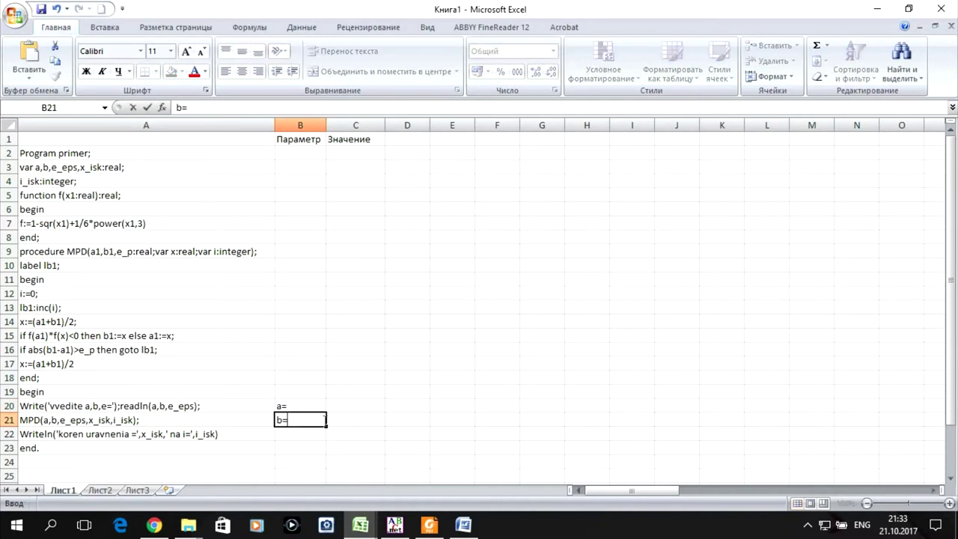
{"action": "left_click", "coordinate": [312, 434]}
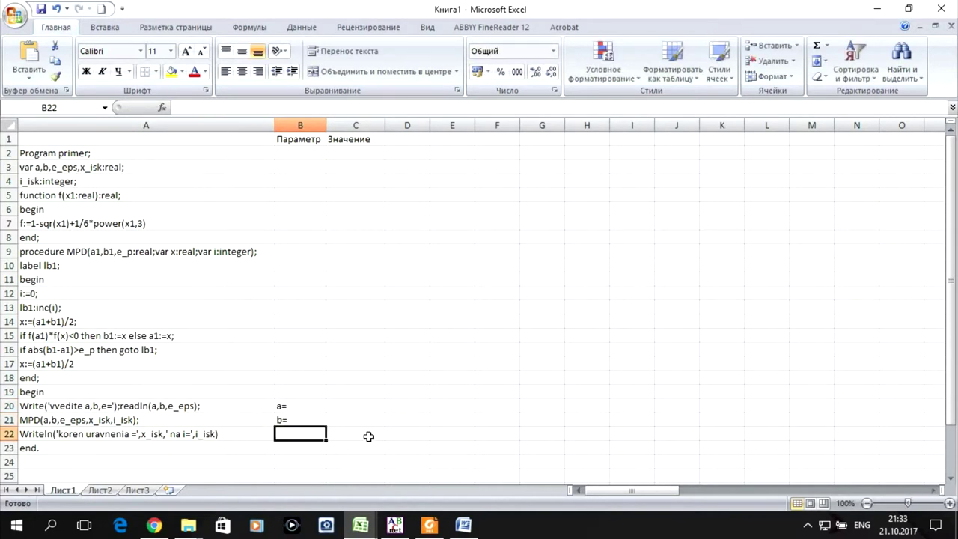
{"action": "type", "text": "e_eps="}
{"action": "left_click", "coordinate": [378, 407]}
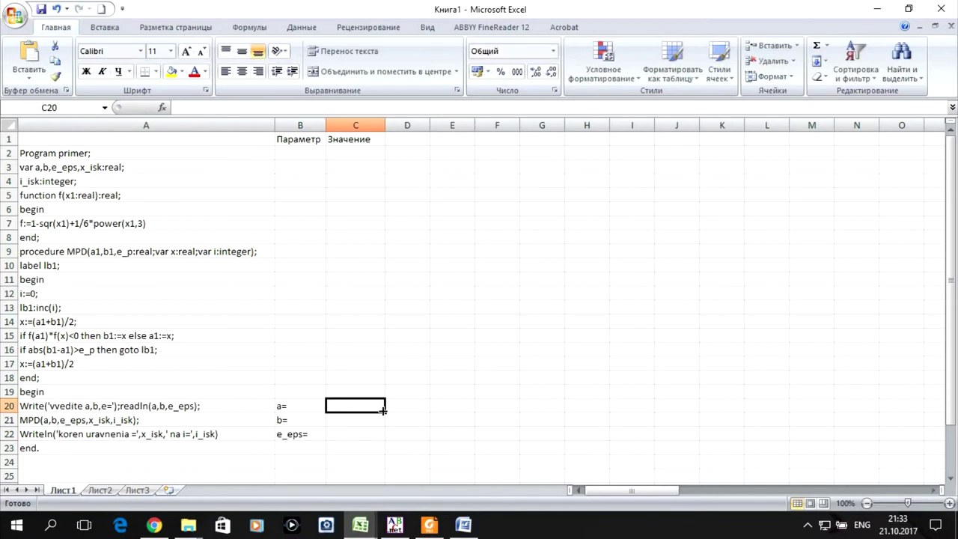
{"action": "key", "text": "Return"}
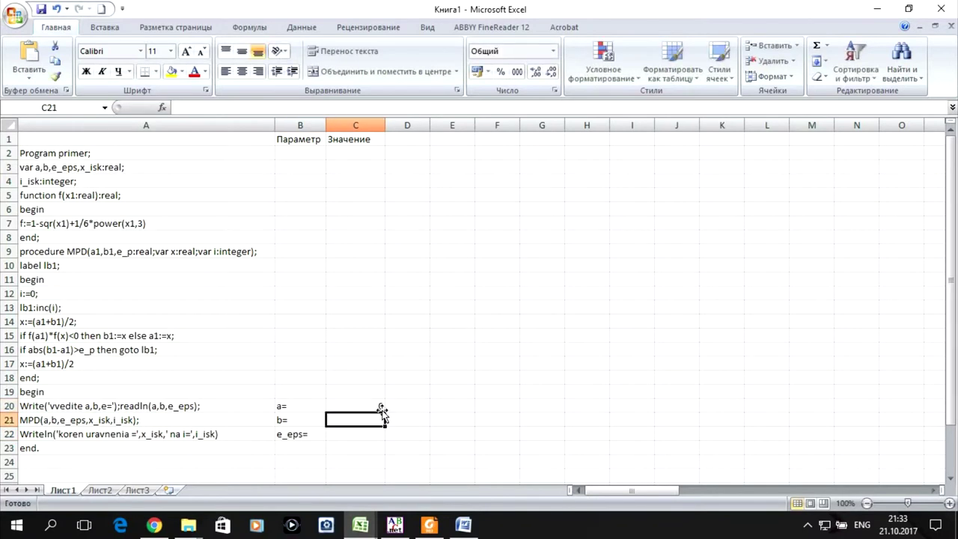
{"action": "type", "text": "2"}
{"action": "key", "text": "Return"}
{"action": "type", "text": "0,01"}
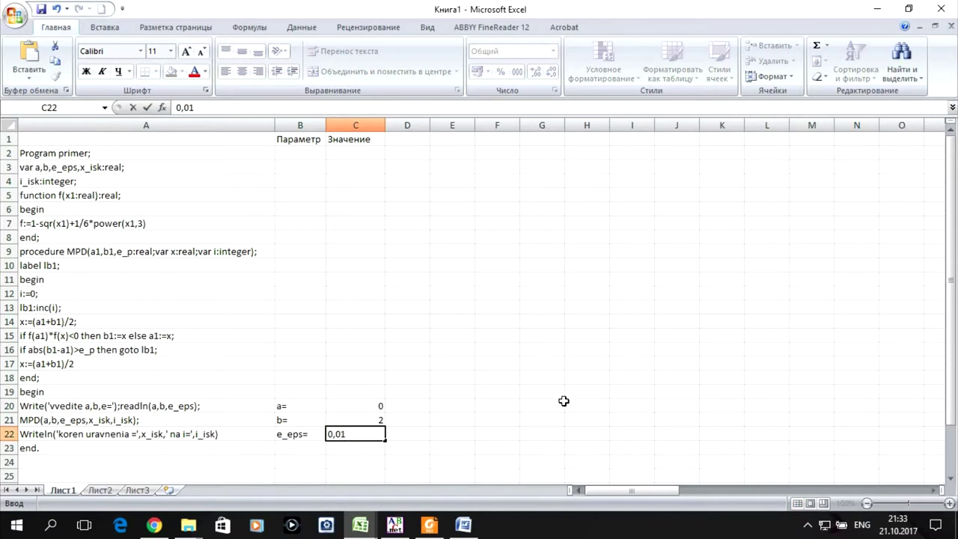
{"action": "key", "text": "Return"}
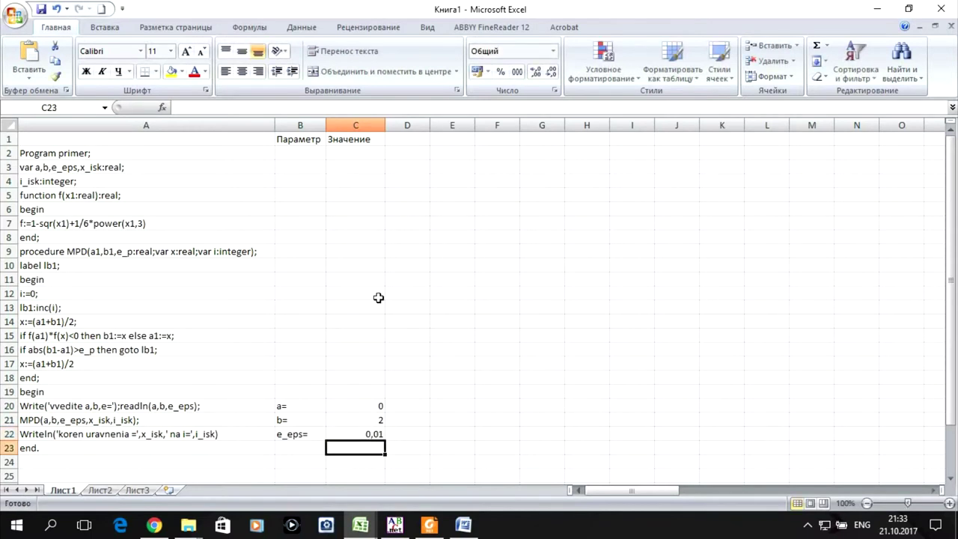
{"action": "left_click", "coordinate": [343, 289]}
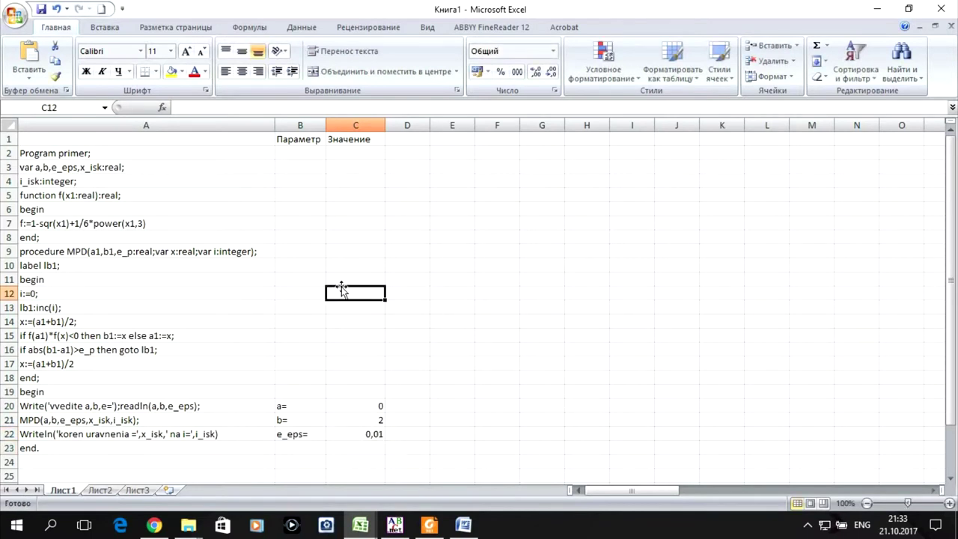
- Label B12 and B13 as i=, with 0 in C12 and a C12 increment formula showing 1
{"action": "left_click", "coordinate": [310, 297]}
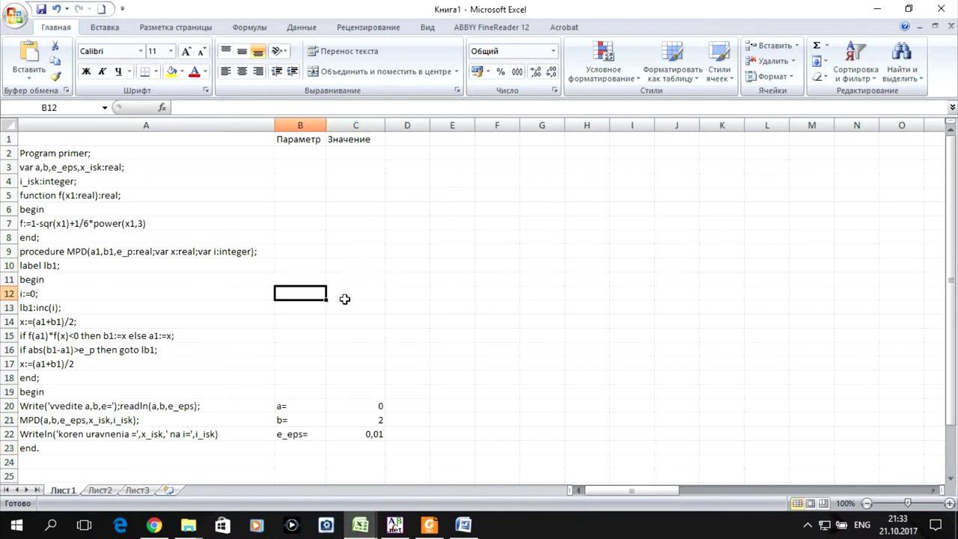
{"action": "type", "text": "i="}
{"action": "left_click", "coordinate": [348, 280]}
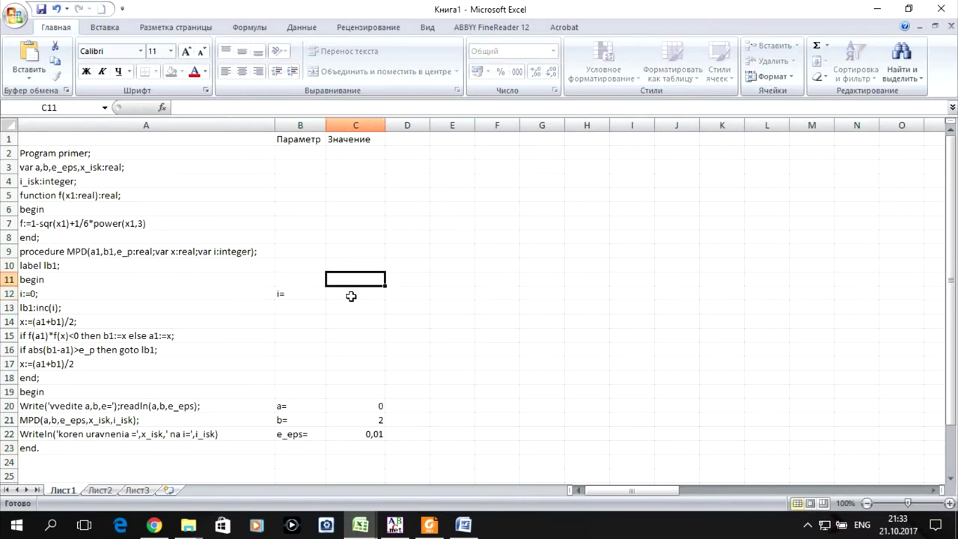
{"action": "left_click", "coordinate": [351, 296]}
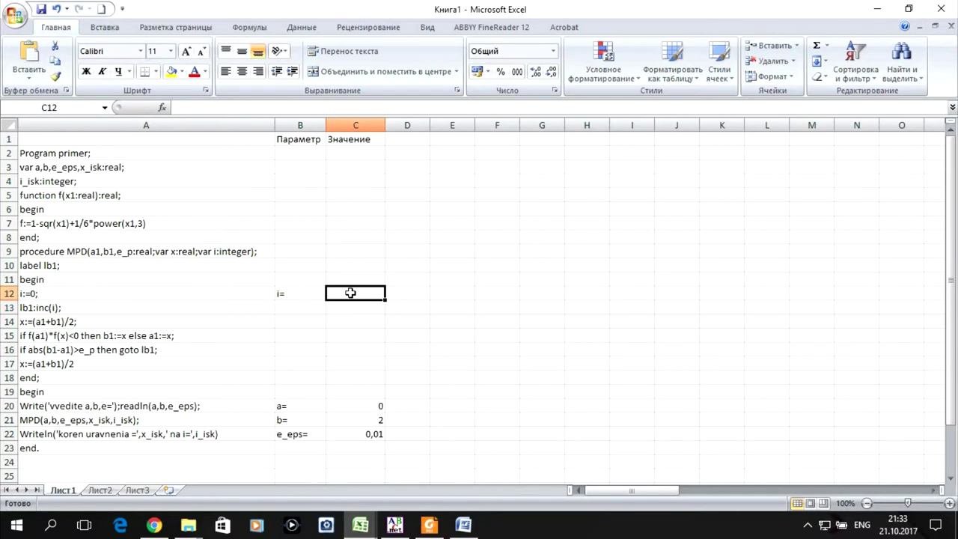
{"action": "type", "text": "0"}
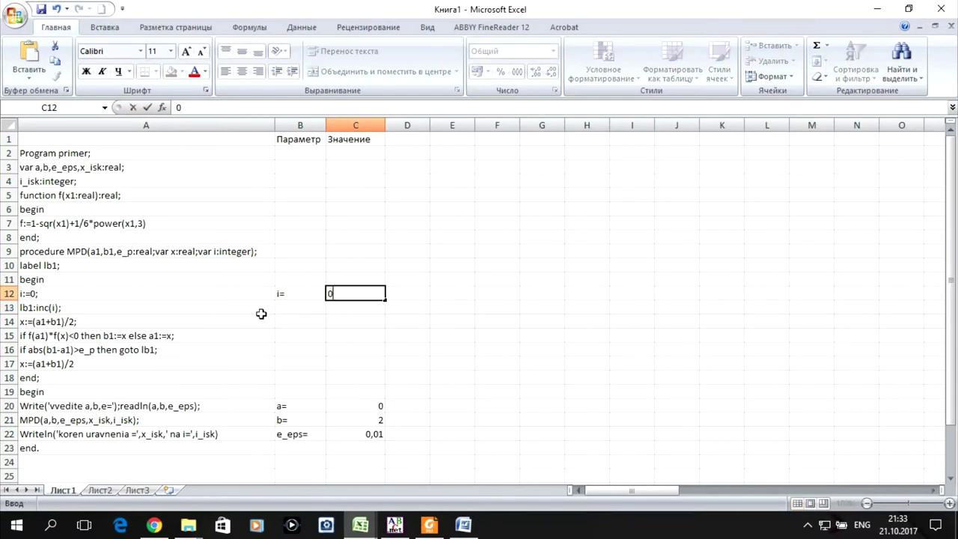
{"action": "left_click", "coordinate": [304, 316]}
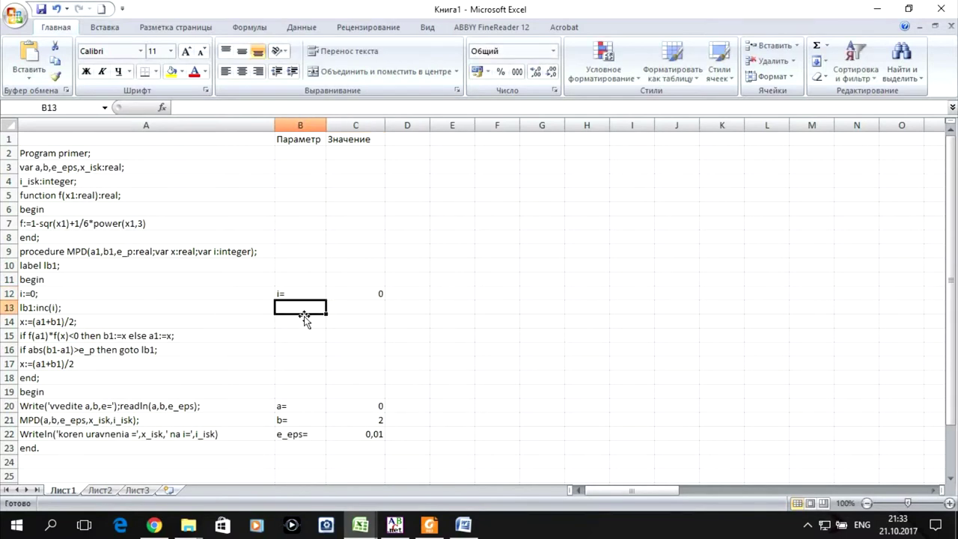
{"action": "type", "text": "i="}
{"action": "key", "text": "Return"}
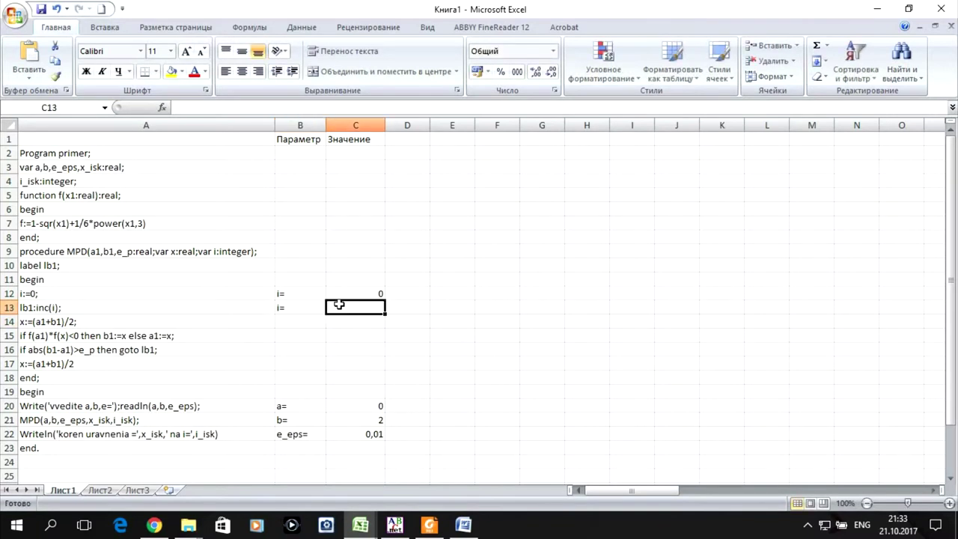
{"action": "type", "text": "="}
{"action": "left_click", "coordinate": [355, 296]}
{"action": "type", "text": "+1"}
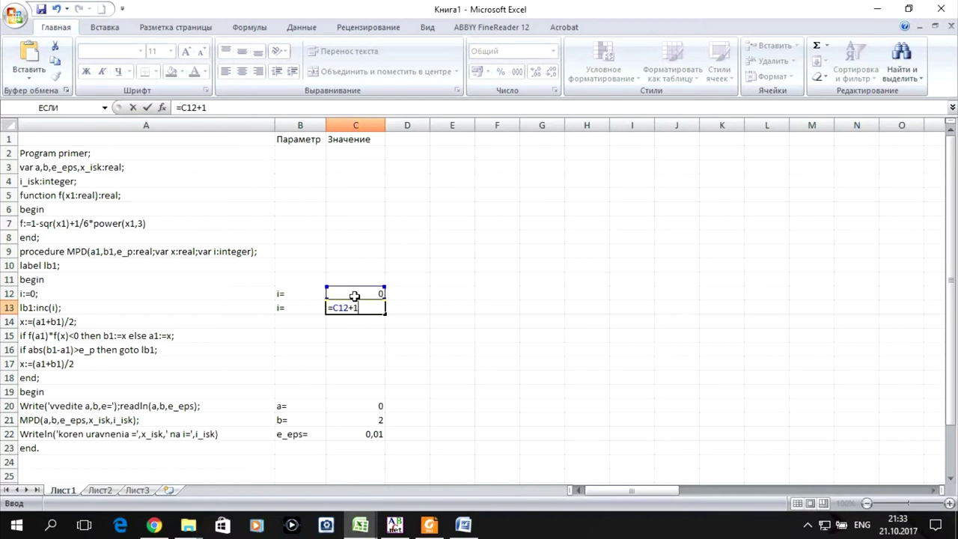
{"action": "key", "text": "Return"}
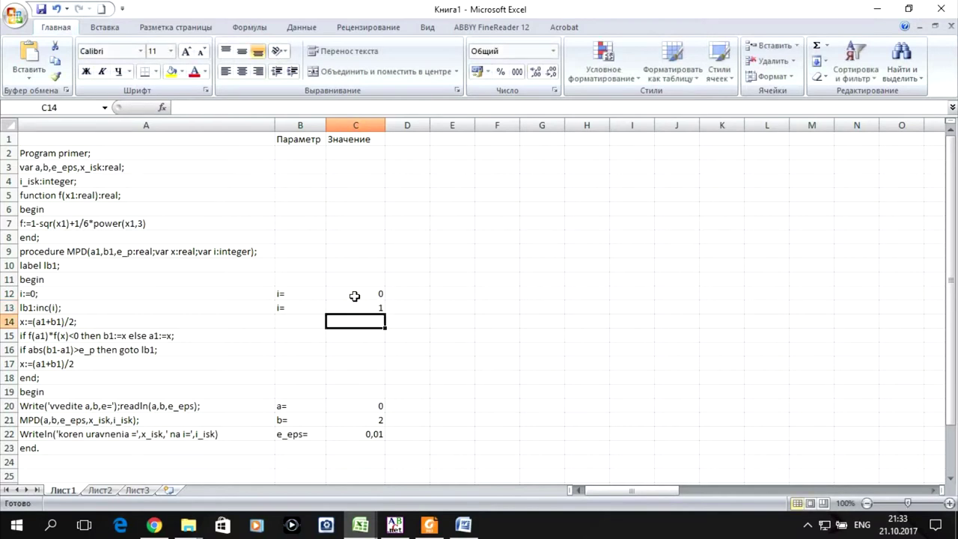
- Label B14 as x= and enter =(C20+C21)/2 in C14, showing 1
{"action": "left_click", "coordinate": [301, 320]}
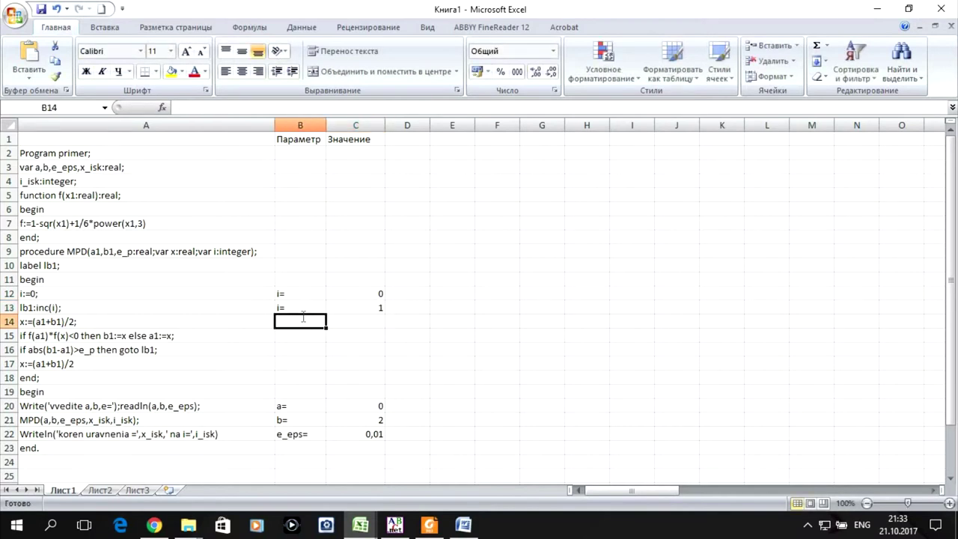
{"action": "type", "text": "x="}
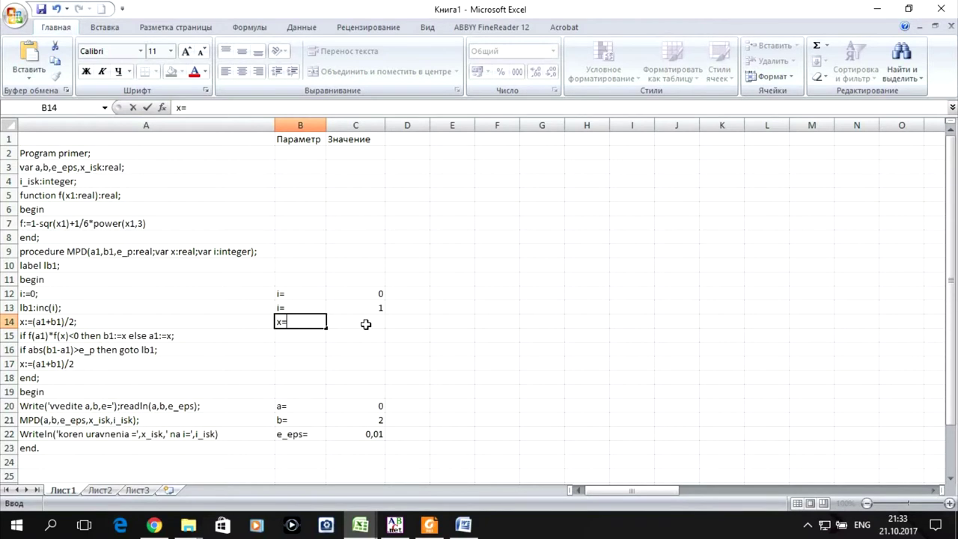
{"action": "left_click", "coordinate": [366, 324]}
{"action": "type", "text": "="}
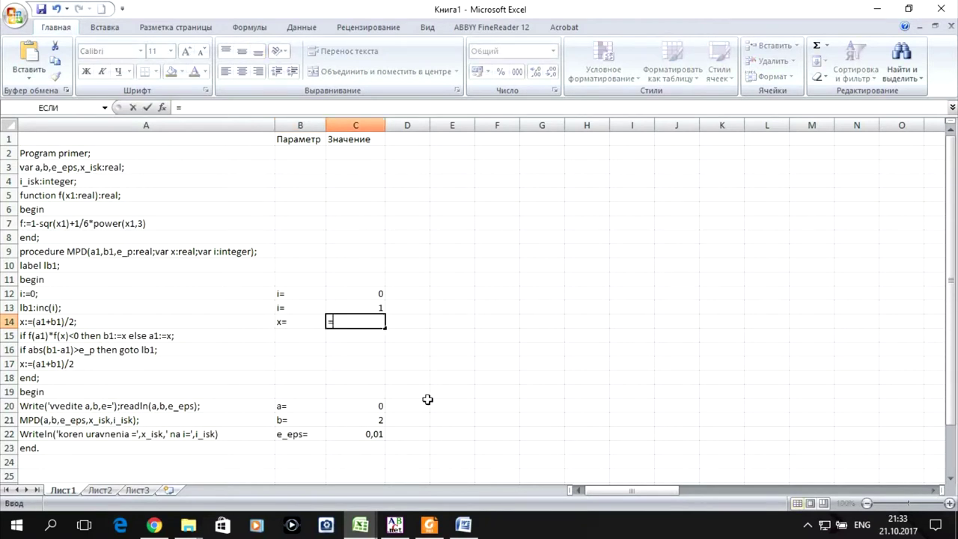
{"action": "left_click", "coordinate": [366, 405]}
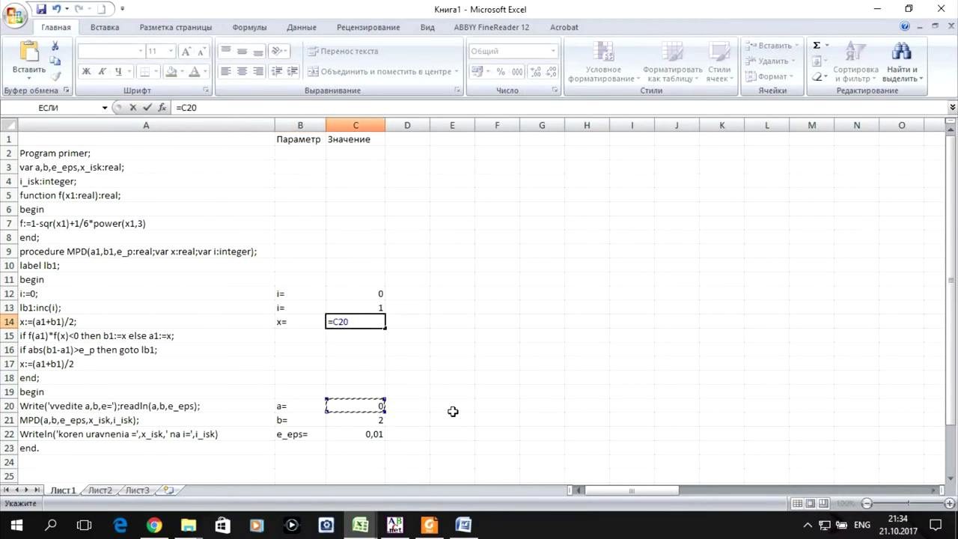
{"action": "type", "text": "+"}
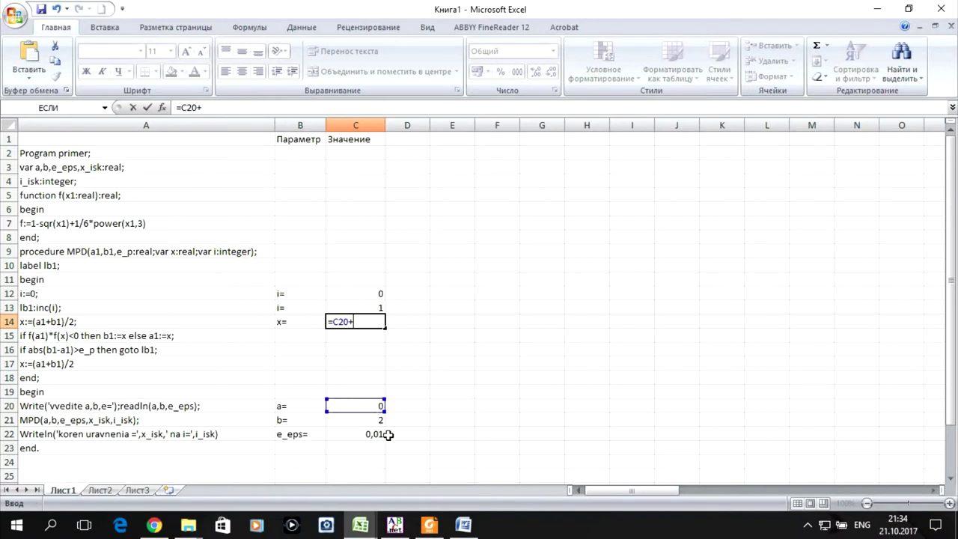
{"action": "left_click", "coordinate": [344, 417]}
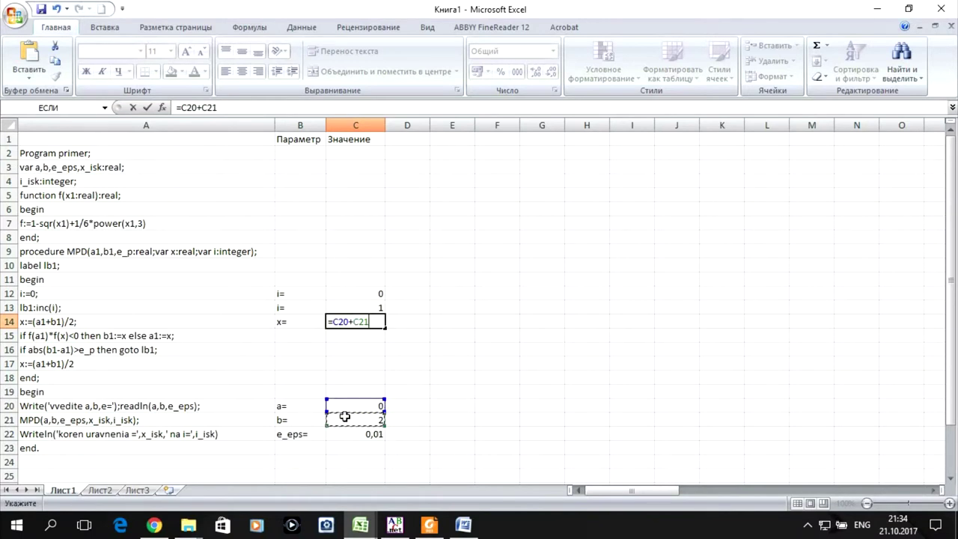
{"action": "type", "text": ")"}
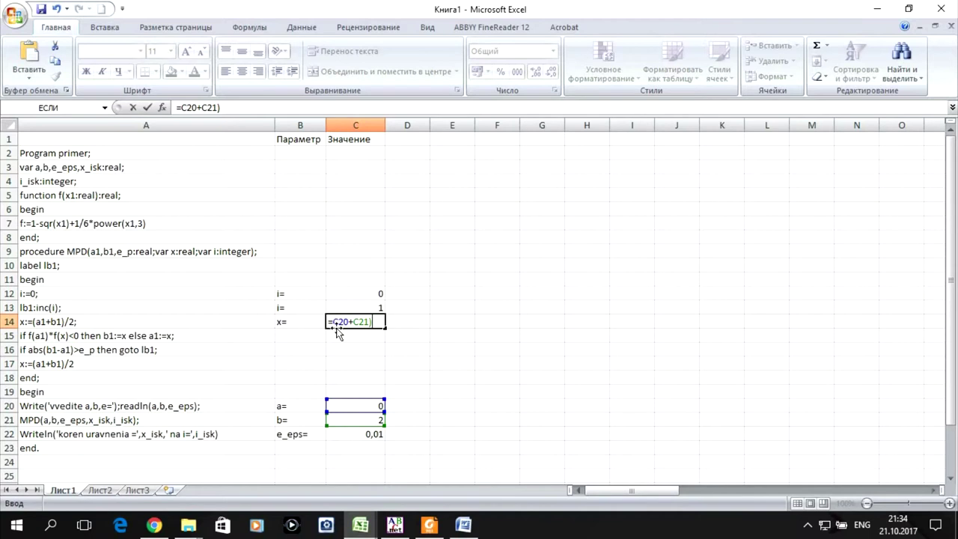
{"action": "left_click", "coordinate": [333, 322]}
{"action": "type", "text": "("}
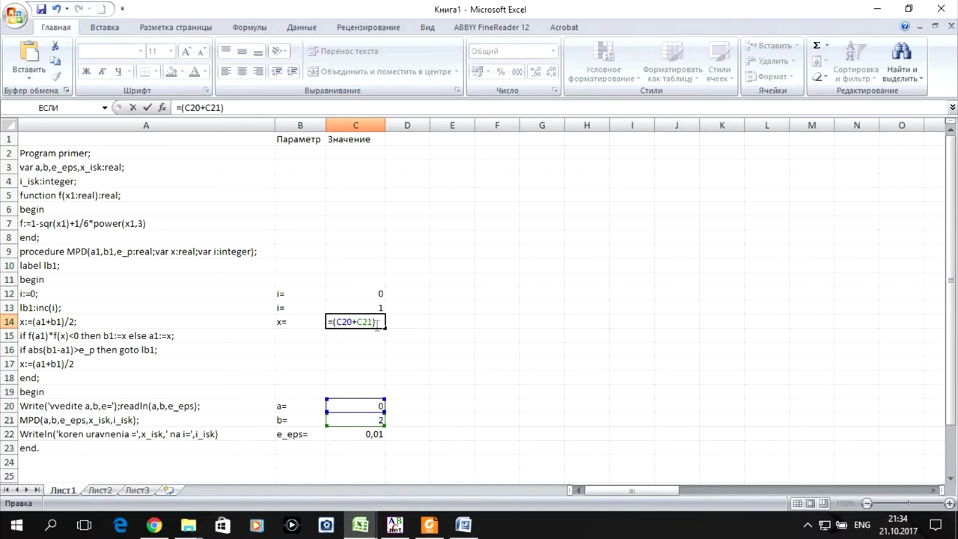
{"action": "left_click", "coordinate": [379, 323]}
{"action": "type", "text": "/2"}
{"action": "key", "text": "Return"}
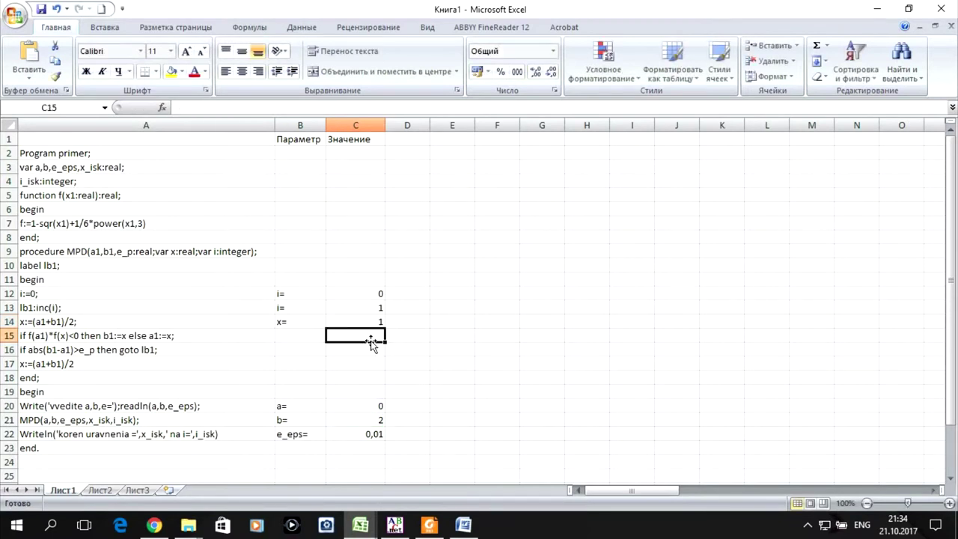
{"action": "left_click", "coordinate": [298, 335]}
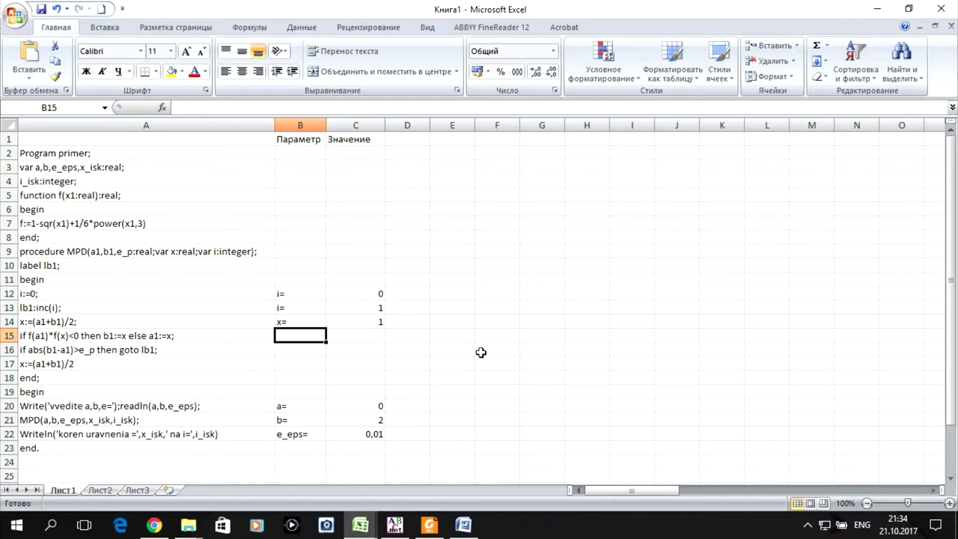
- Enter the label Проверка= in B15
{"action": "type", "text": "Gh"}
{"action": "key", "text": "BackSpace"}
{"action": "key", "text": "BackSpace"}
{"action": "key", "text": "alt+shift"}
{"action": "type", "text": "Проверка"}
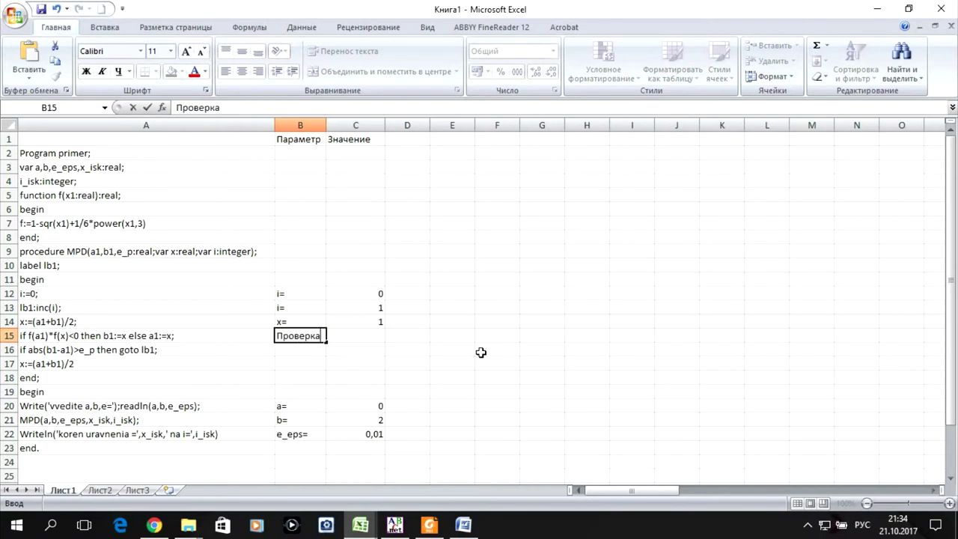
{"action": "type", "text": "="}
{"action": "left_click", "coordinate": [367, 336]}
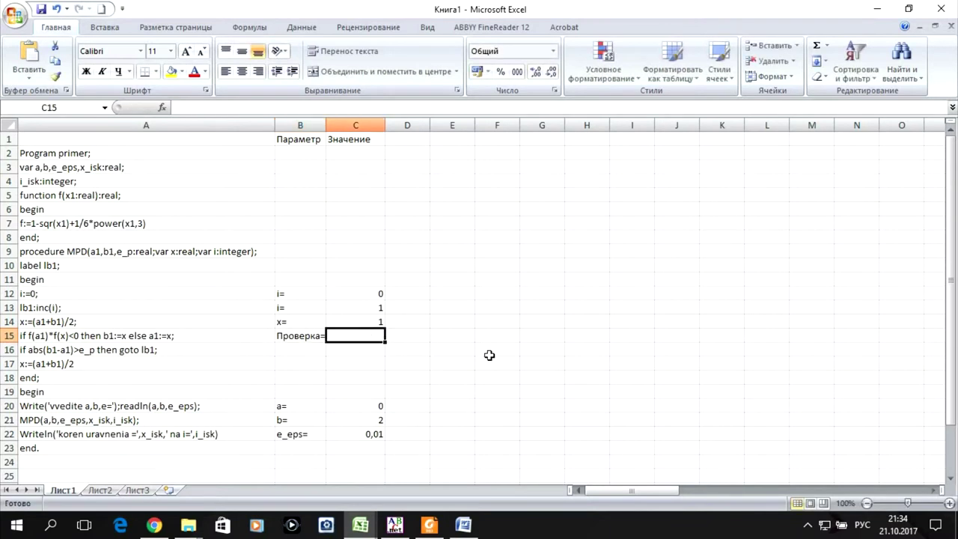
- Abandon an ЕСЛИ formula in C15 and drag the Проверка= label down to B17
{"action": "left_click", "coordinate": [161, 109]}
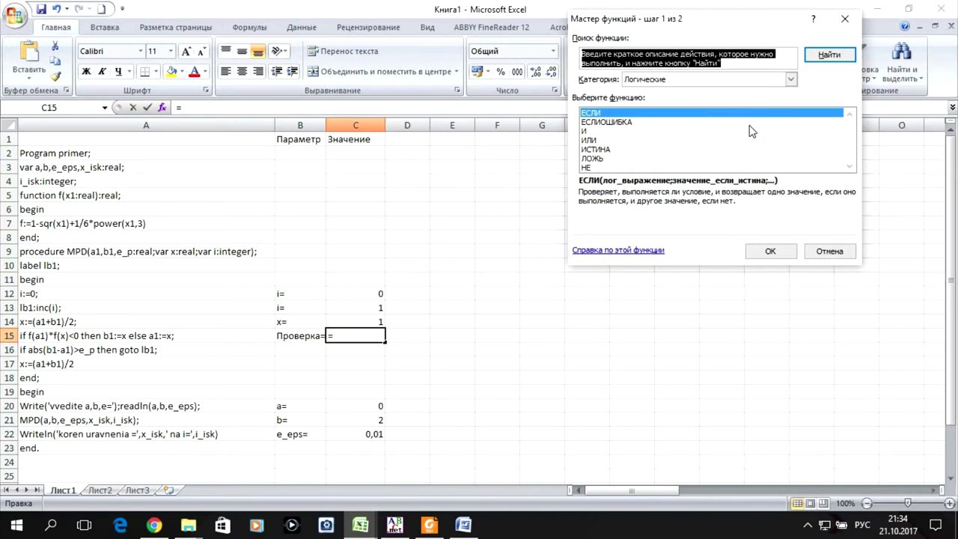
{"action": "left_click", "coordinate": [769, 251]}
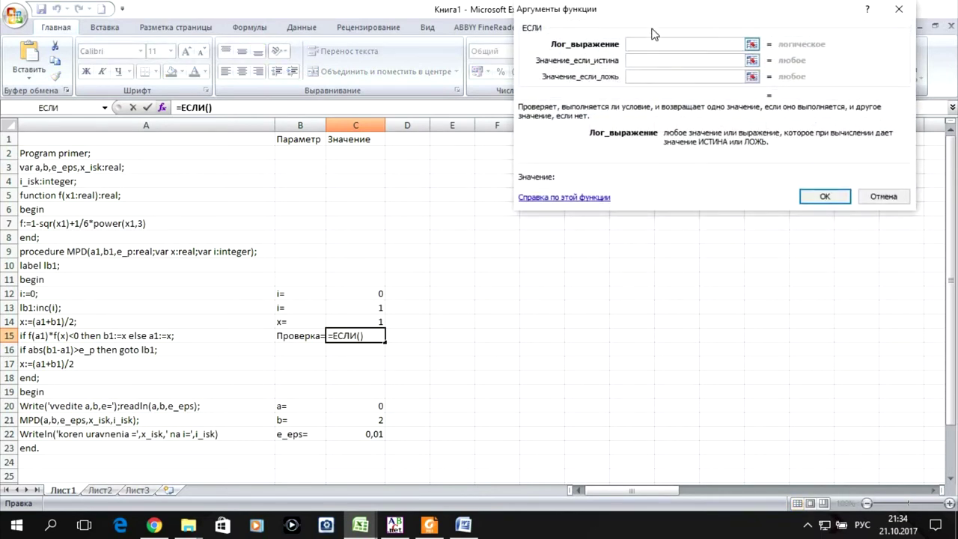
{"action": "left_click_drag", "start_coordinate": [650, 17], "coordinate": [640, 89]}
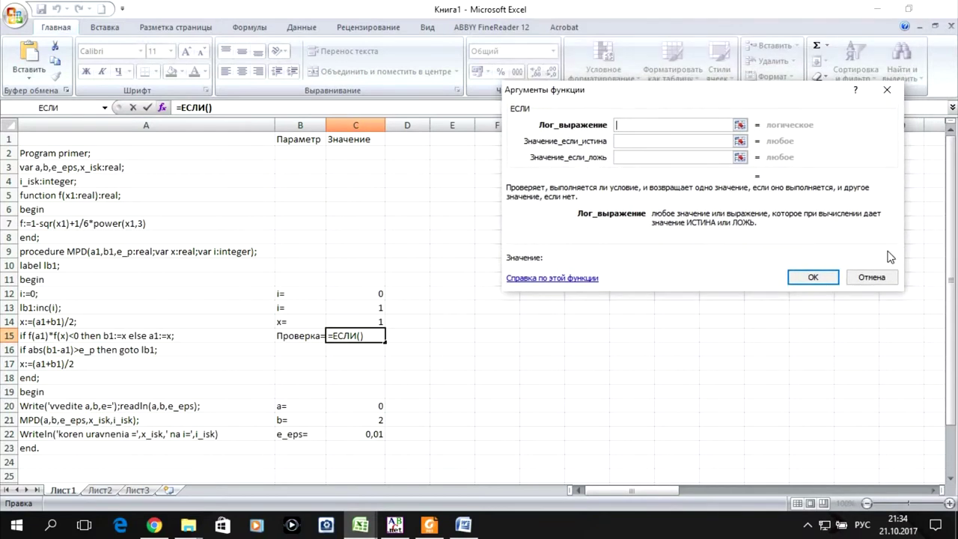
{"action": "left_click", "coordinate": [865, 271]}
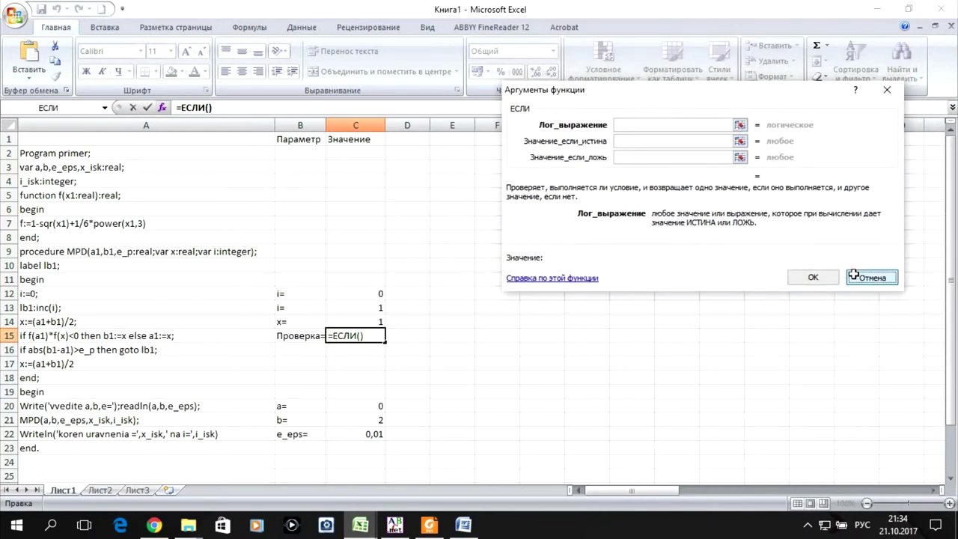
{"action": "left_click", "coordinate": [277, 339]}
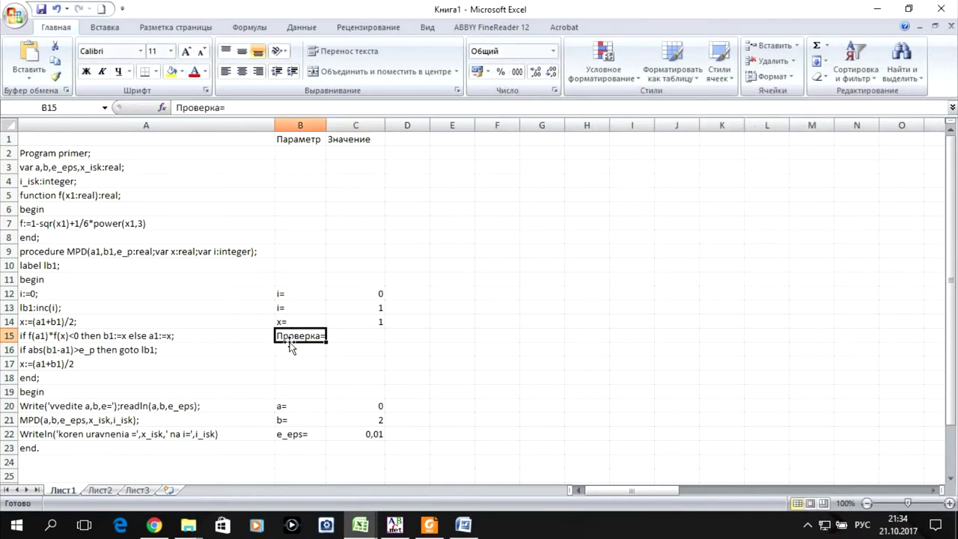
{"action": "left_click_drag", "start_coordinate": [300, 344], "coordinate": [299, 378]}
- Label B15 as f(a)=
{"action": "left_click", "coordinate": [282, 339]}
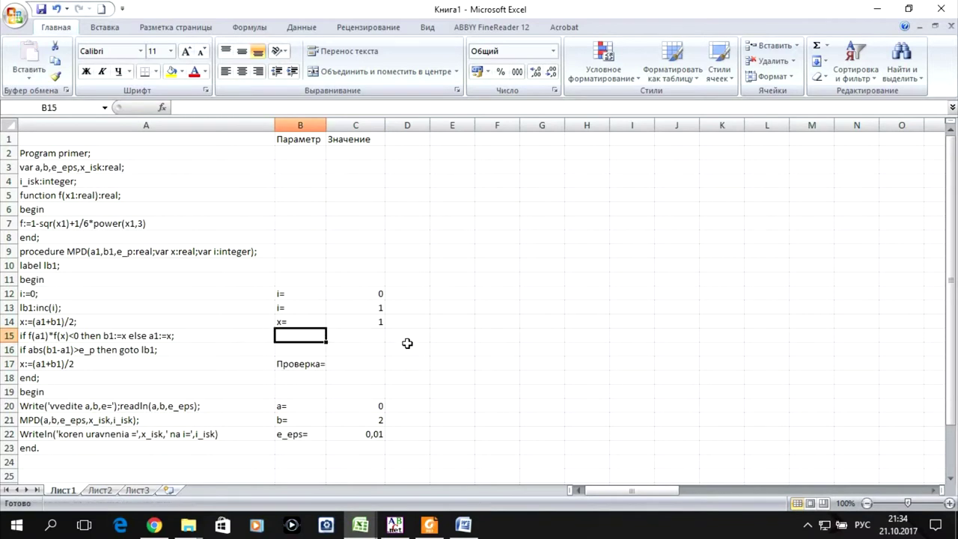
{"action": "type", "text": "a"}
{"action": "key", "text": "BackSpace"}
{"action": "key", "text": "BackSpace"}
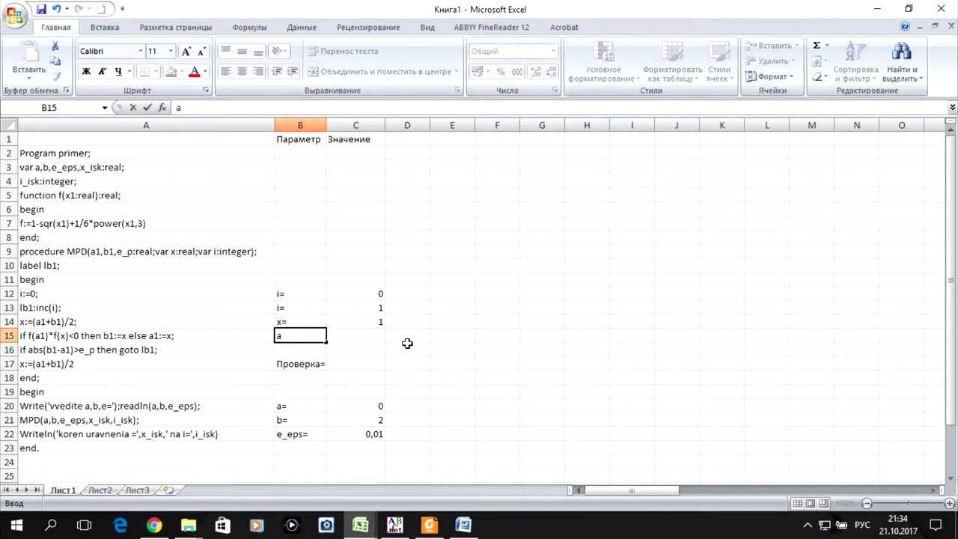
{"action": "key", "text": "alt+shift"}
{"action": "type", "text": "f("}
{"action": "type", "text": "a"}
{"action": "type", "text": ")="}
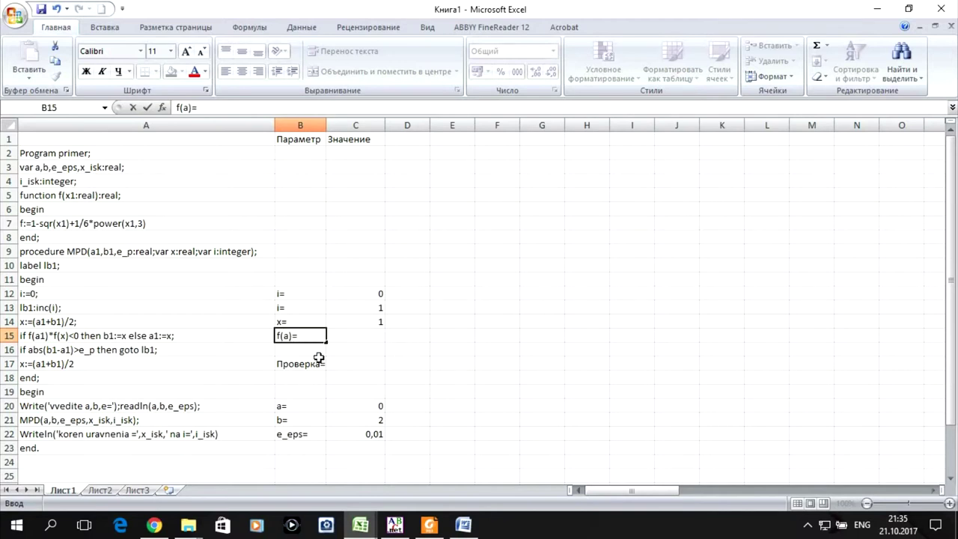
{"action": "left_click", "coordinate": [314, 360]}
- Label B16 as f(x)=, correcting the a to x, and begin C15's formula with =1
{"action": "left_click", "coordinate": [306, 349]}
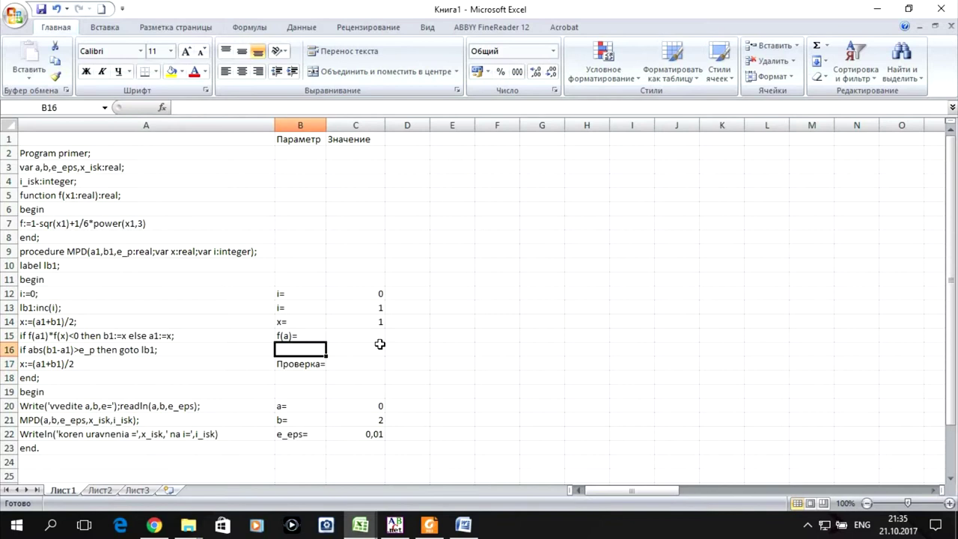
{"action": "type", "text": "f"}
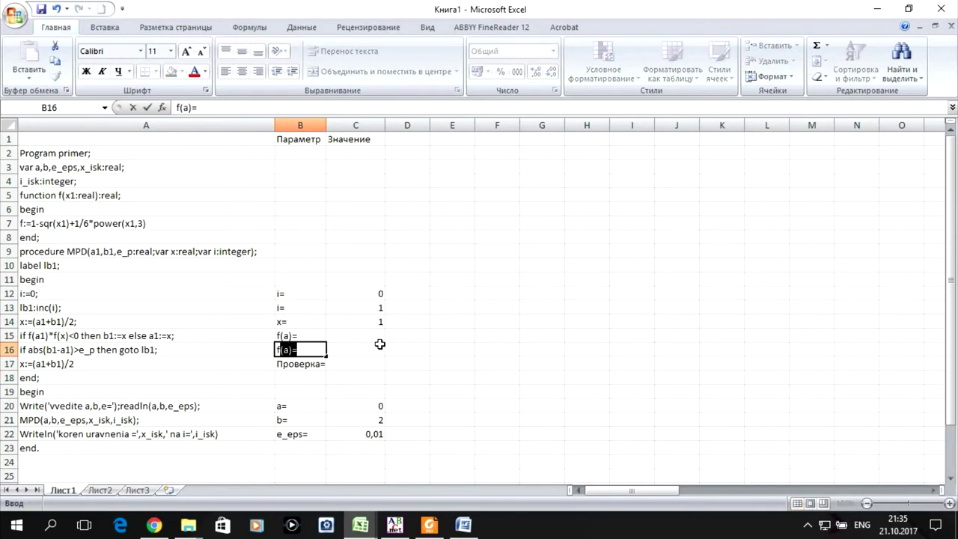
{"action": "left_click", "coordinate": [380, 343]}
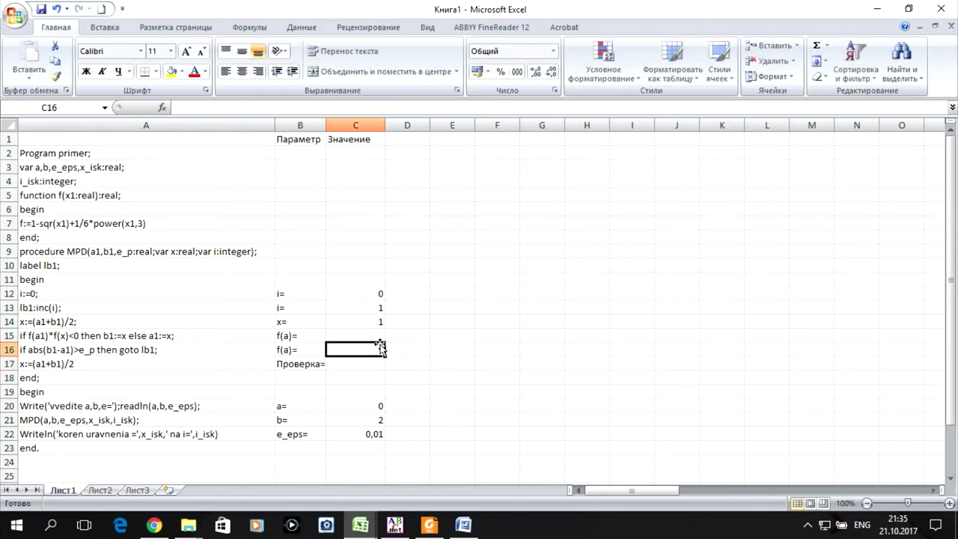
{"action": "double_click", "coordinate": [289, 349]}
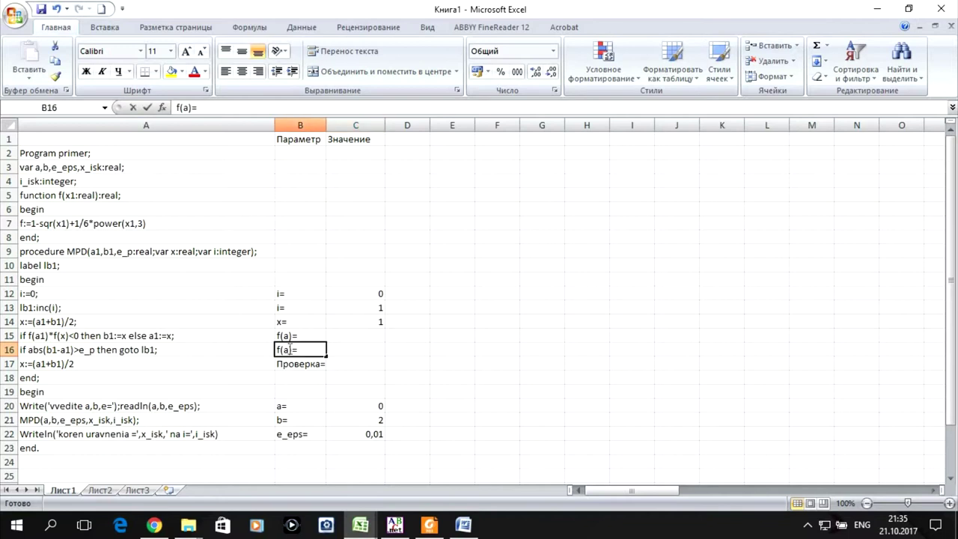
{"action": "key", "text": "BackSpace"}
{"action": "type", "text": "x"}
{"action": "left_click", "coordinate": [349, 336]}
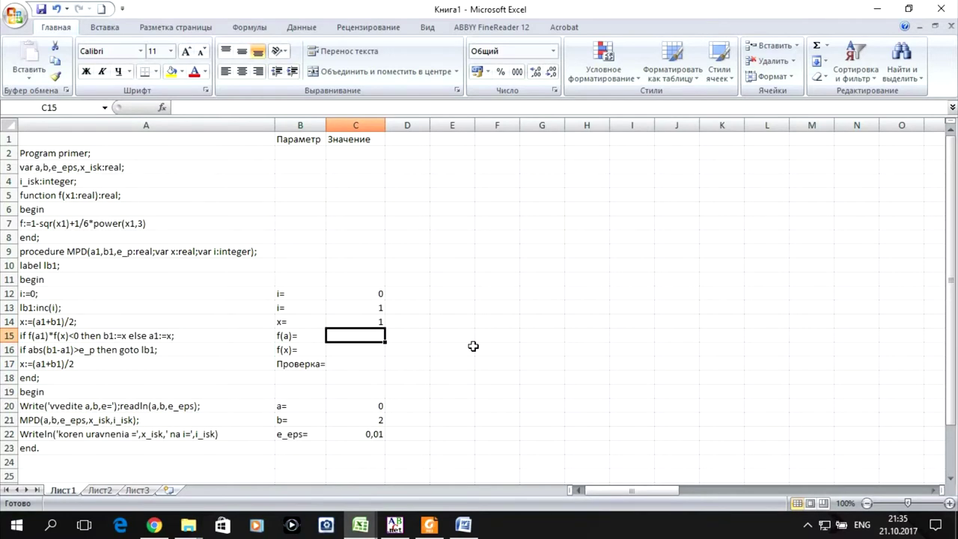
{"action": "type", "text": "="}
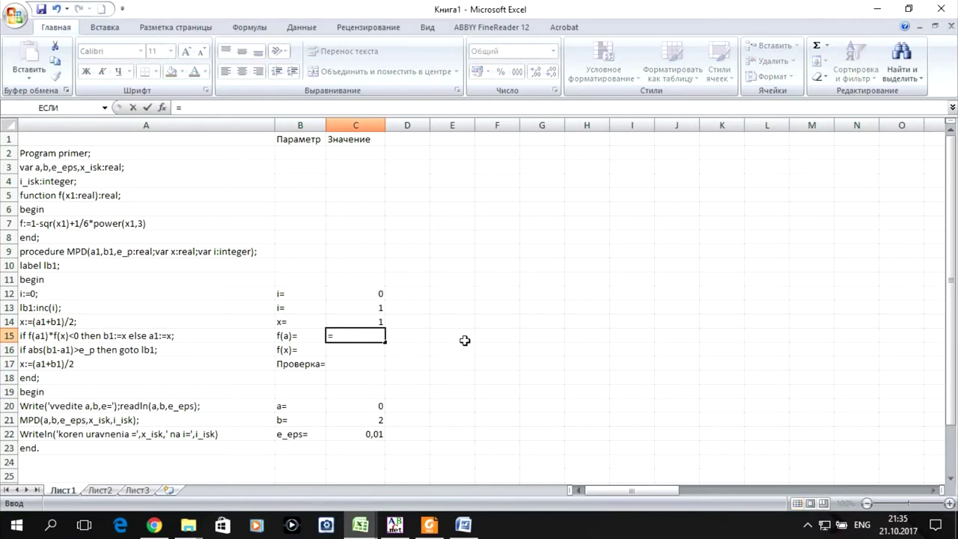
{"action": "type", "text": "1-"}
- Complete C15 as =1-C20^2+1/6*C20^3, giving f(a)=1 for a=0
{"action": "left_click", "coordinate": [356, 407]}
{"action": "type", "text": "^2"}
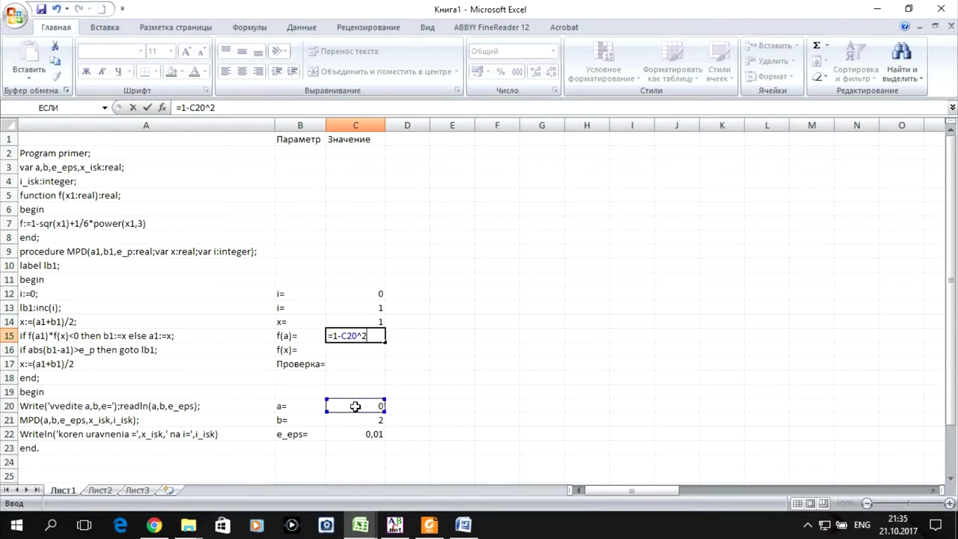
{"action": "type", "text": "+1/6*"}
{"action": "left_click", "coordinate": [355, 407]}
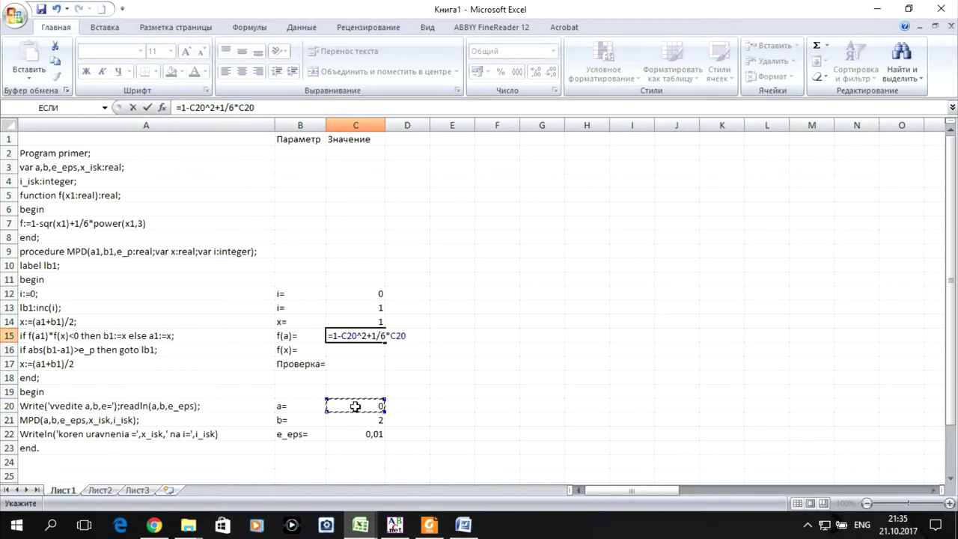
{"action": "type", "text": "^3"}
{"action": "key", "text": "Return"}
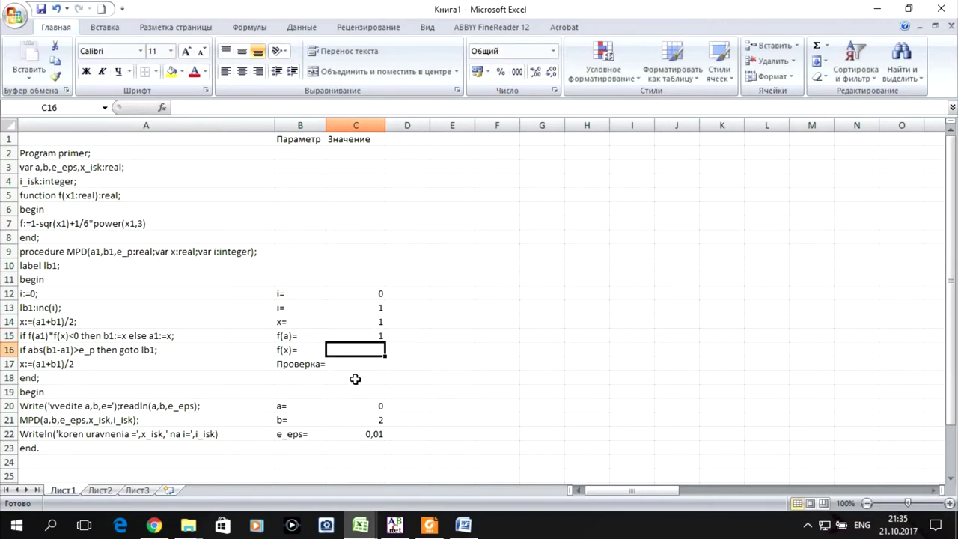
{"action": "left_click", "coordinate": [367, 338]}
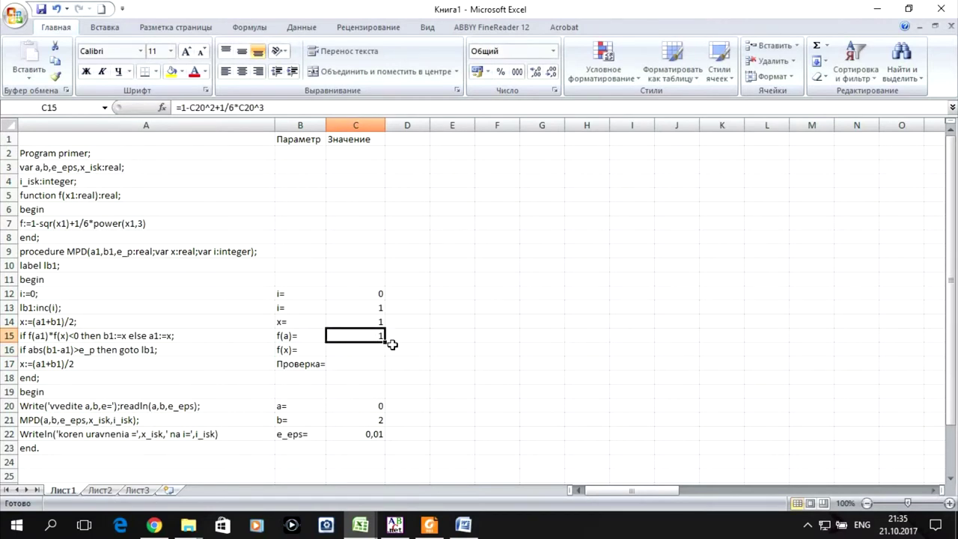
- Copy the f(a) formula into C16 and switch both C21 references to C14: =1-C14^2+1/6*C14^3
{"action": "left_click_drag", "start_coordinate": [386, 342], "coordinate": [386, 355]}
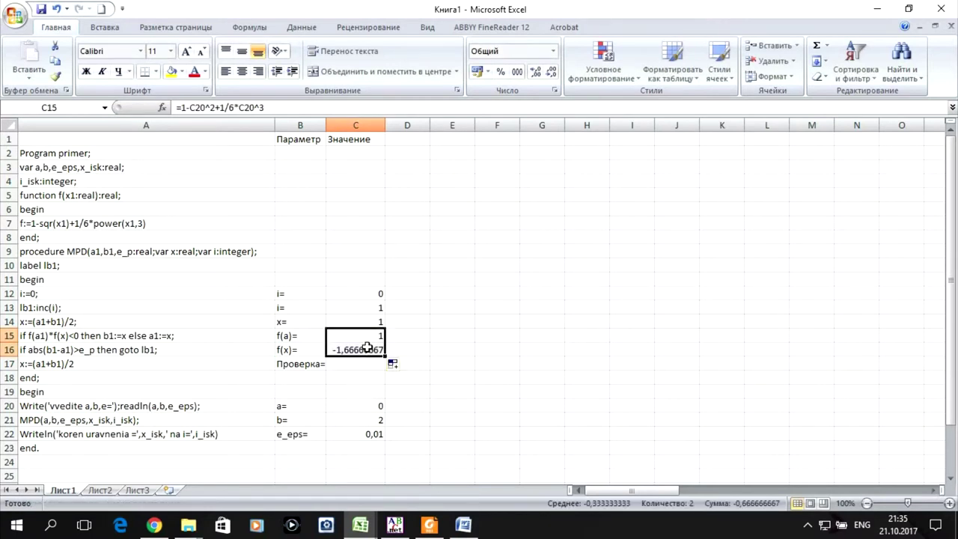
{"action": "double_click", "coordinate": [366, 352]}
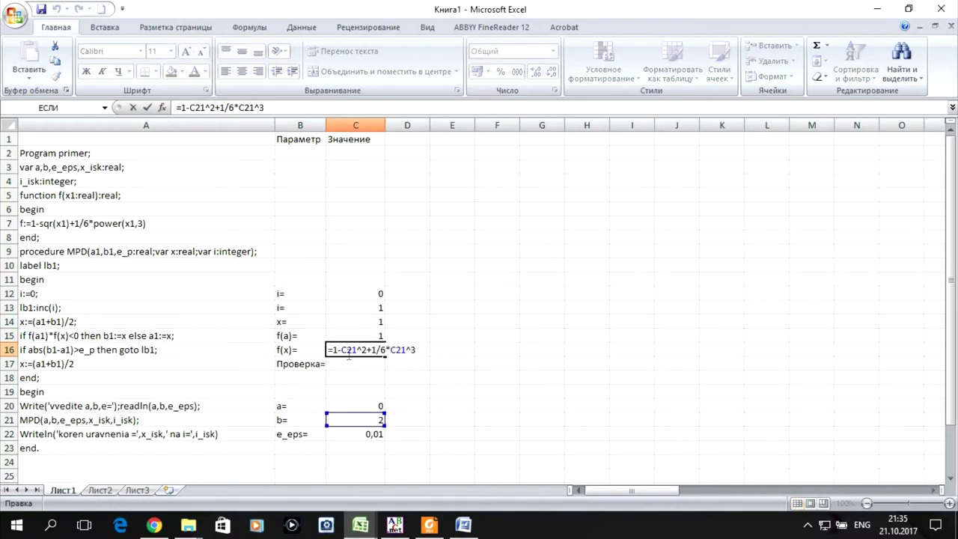
{"action": "left_click_drag", "start_coordinate": [362, 350], "coordinate": [367, 350]}
{"action": "left_click", "coordinate": [357, 349]}
{"action": "key", "text": "BackSpace"}
{"action": "key", "text": "BackSpace"}
{"action": "type", "text": "14"}
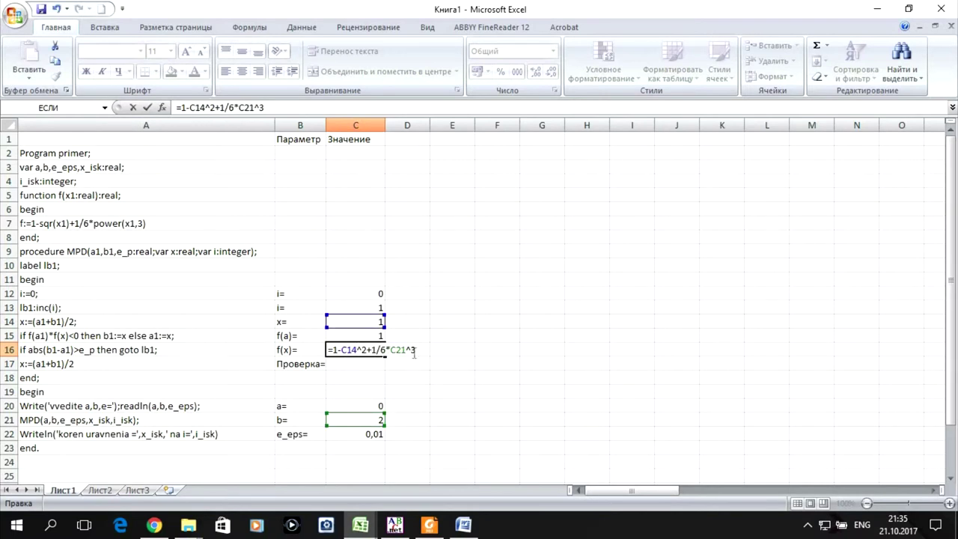
{"action": "left_click", "coordinate": [405, 349]}
{"action": "key", "text": "BackSpace"}
{"action": "key", "text": "BackSpace"}
{"action": "type", "text": "14"}
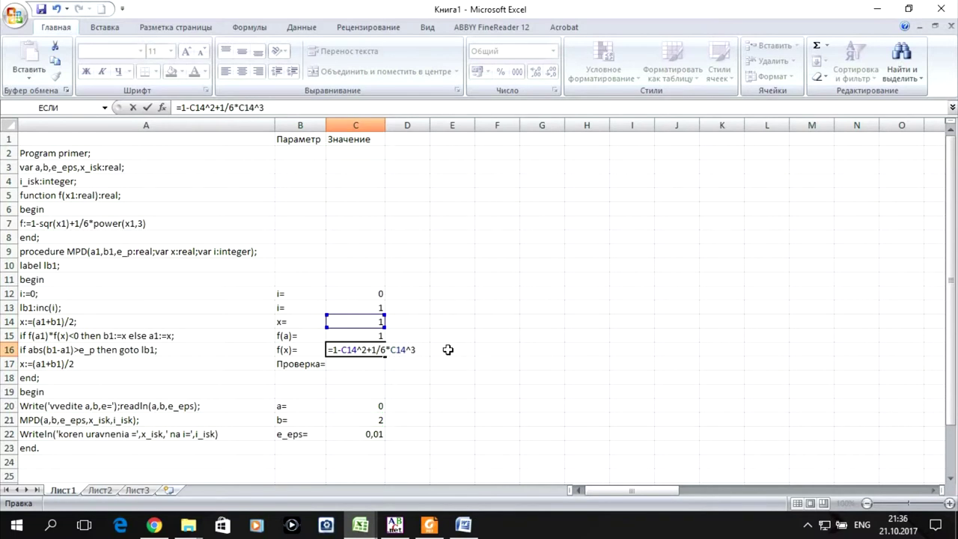
{"action": "key", "text": "Return"}
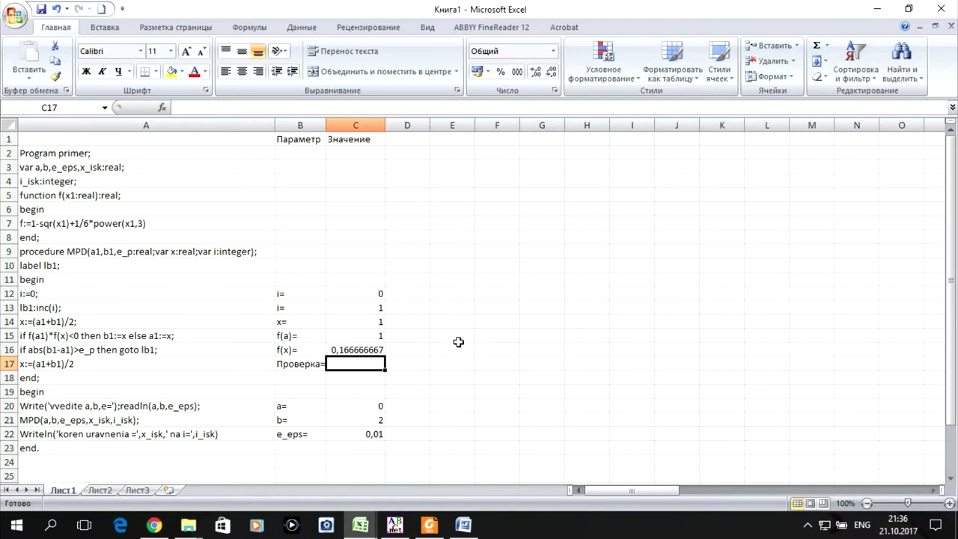
- Enter =ЕСЛИ(C15*C16<0;C14;C14) in C17 with the function wizard so it returns 1
{"action": "left_click", "coordinate": [161, 109]}
{"action": "left_click", "coordinate": [750, 253]}
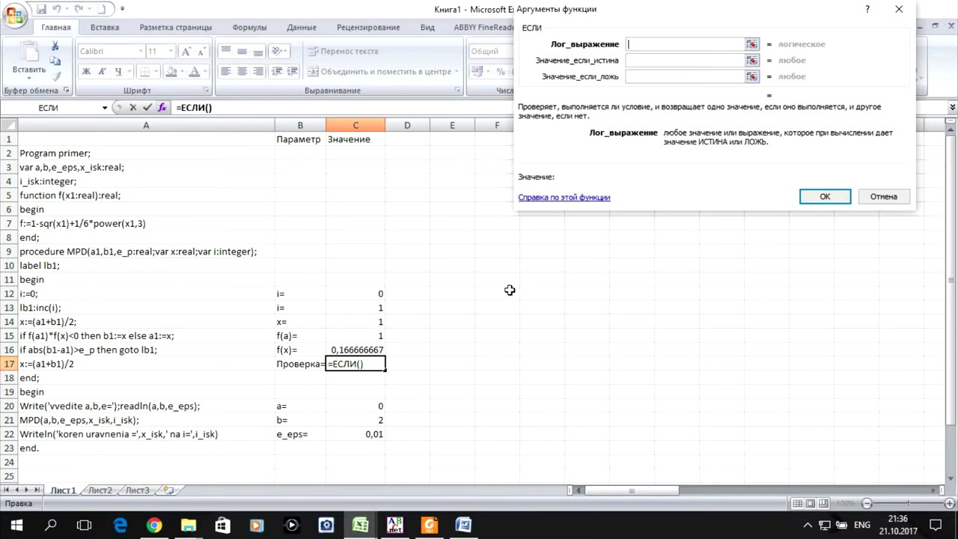
{"action": "left_click", "coordinate": [363, 336]}
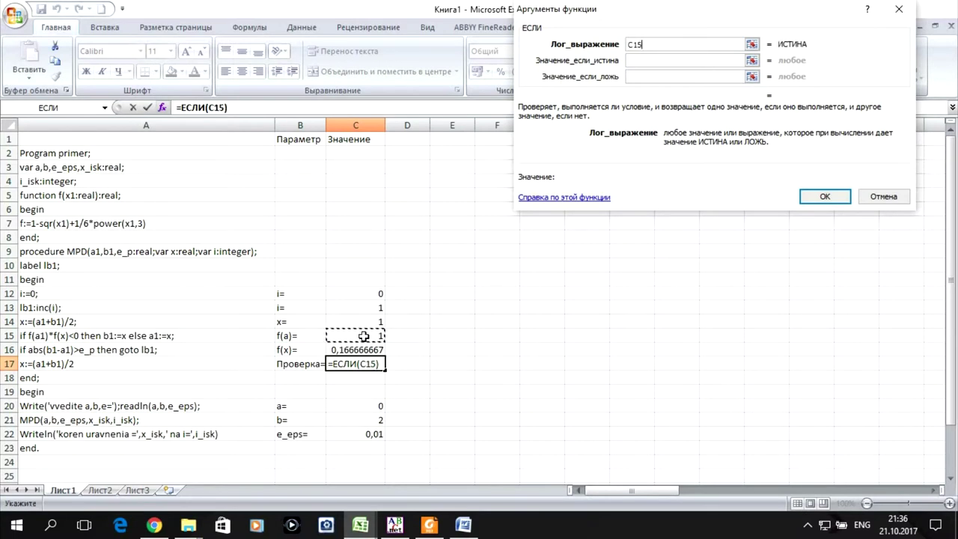
{"action": "type", "text": "*"}
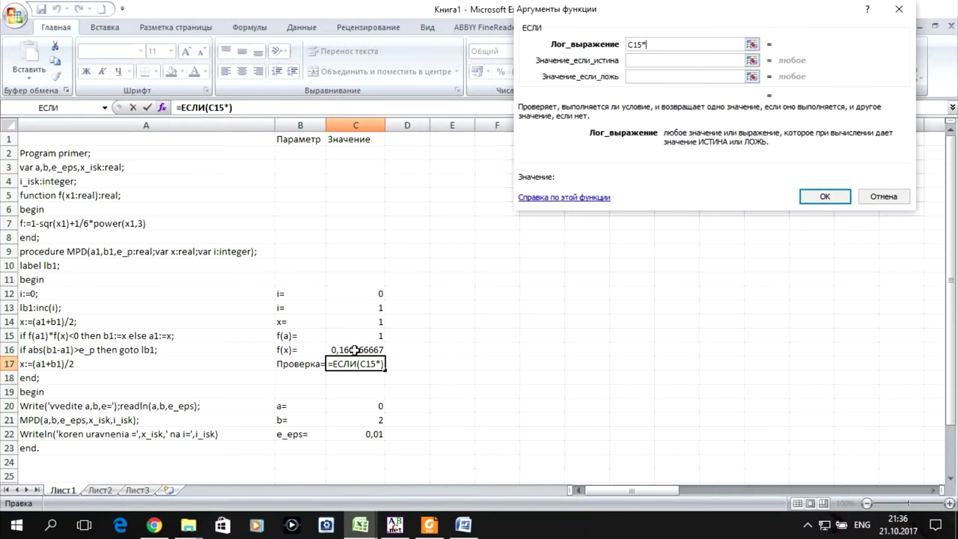
{"action": "left_click", "coordinate": [353, 350]}
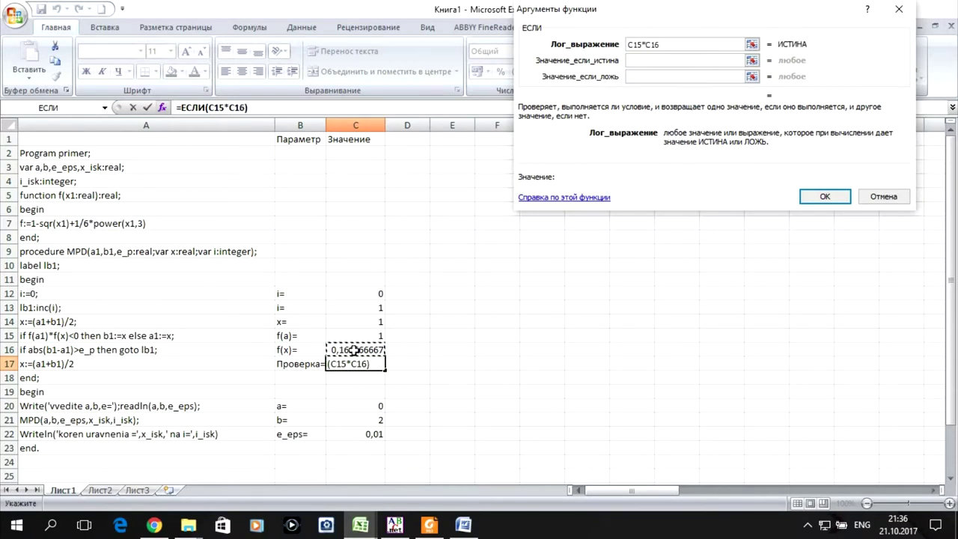
{"action": "type", "text": "<0"}
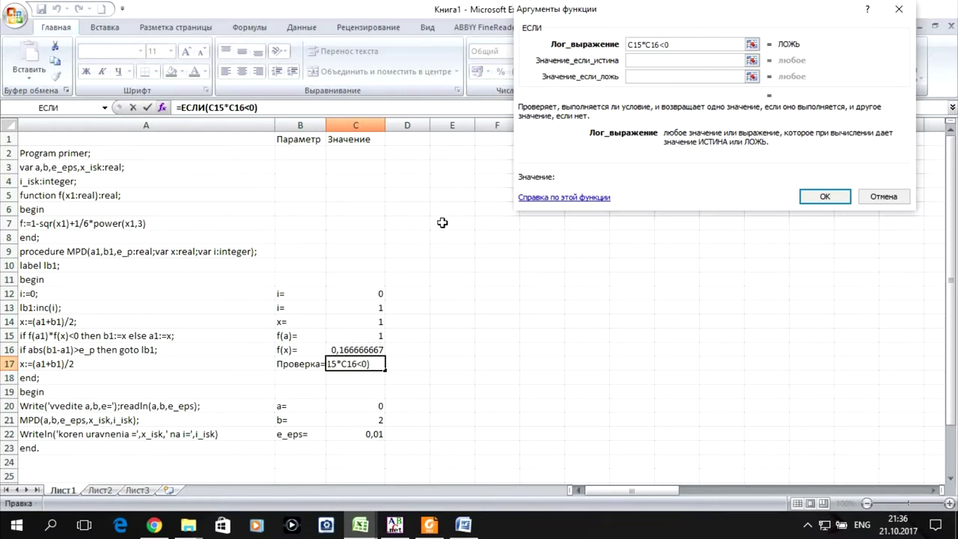
{"action": "left_click", "coordinate": [639, 61]}
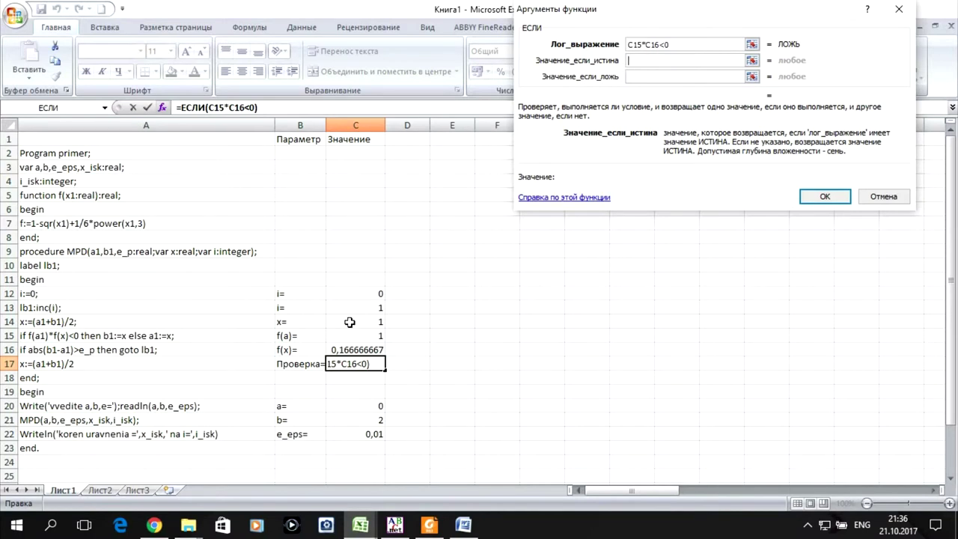
{"action": "left_click", "coordinate": [349, 322]}
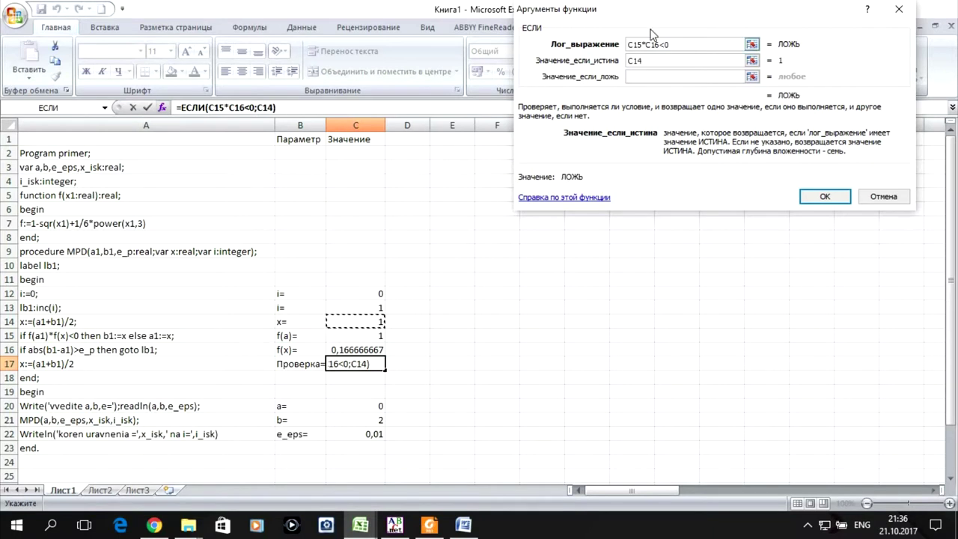
{"action": "left_click", "coordinate": [637, 76]}
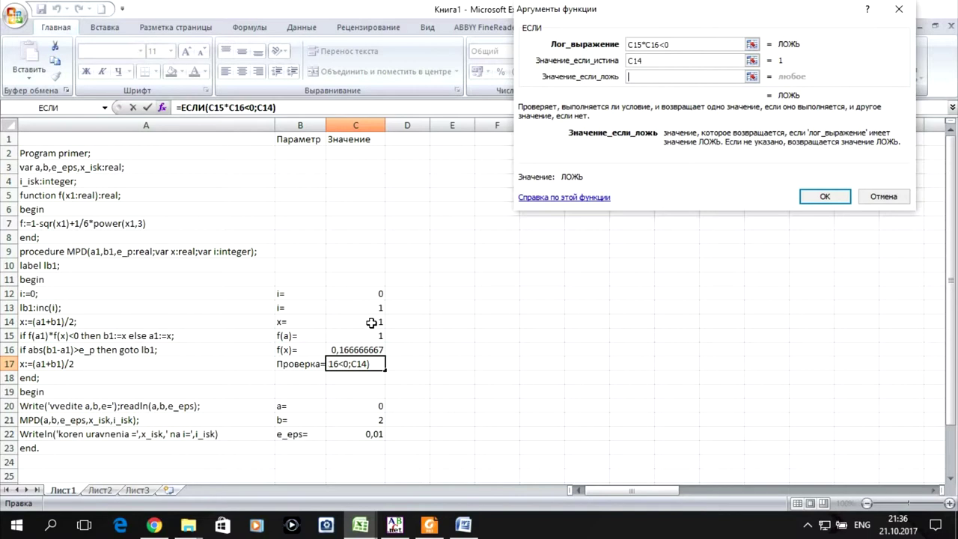
{"action": "left_click", "coordinate": [372, 322]}
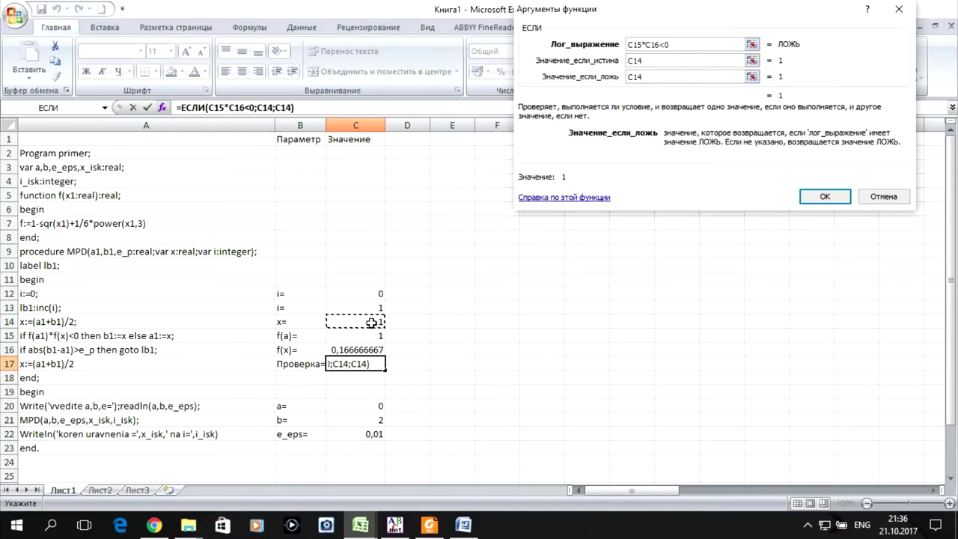
{"action": "key", "text": "Return"}
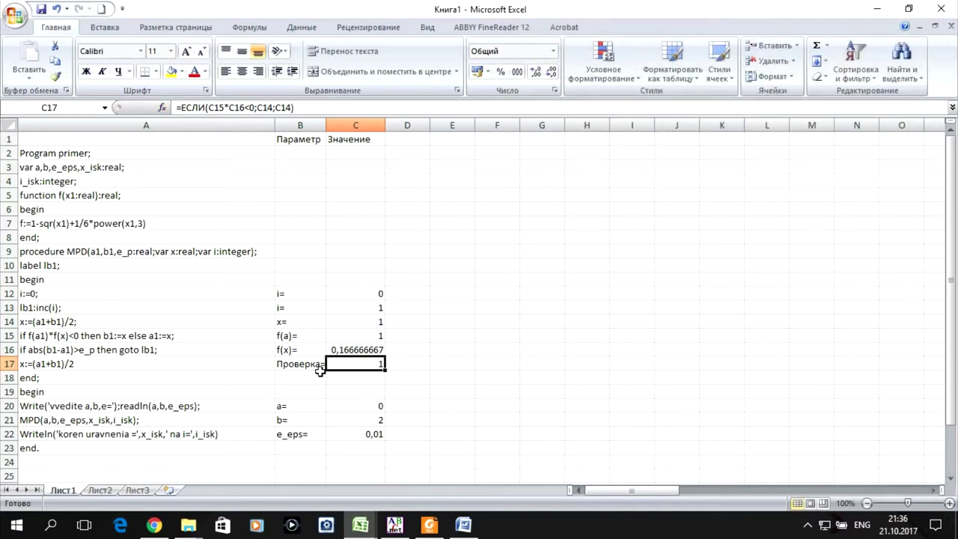
{"action": "left_click", "coordinate": [317, 365]}
- Copy the Проверка= label into B18 and fill C17's IF formula down into C18
{"action": "mouse_move", "coordinate": [317, 365]}
{"action": "left_mouse_down"}
{"action": "mouse_move", "coordinate": [350, 365]}
{"action": "mouse_move", "coordinate": [311, 364]}
{"action": "left_mouse_up"}
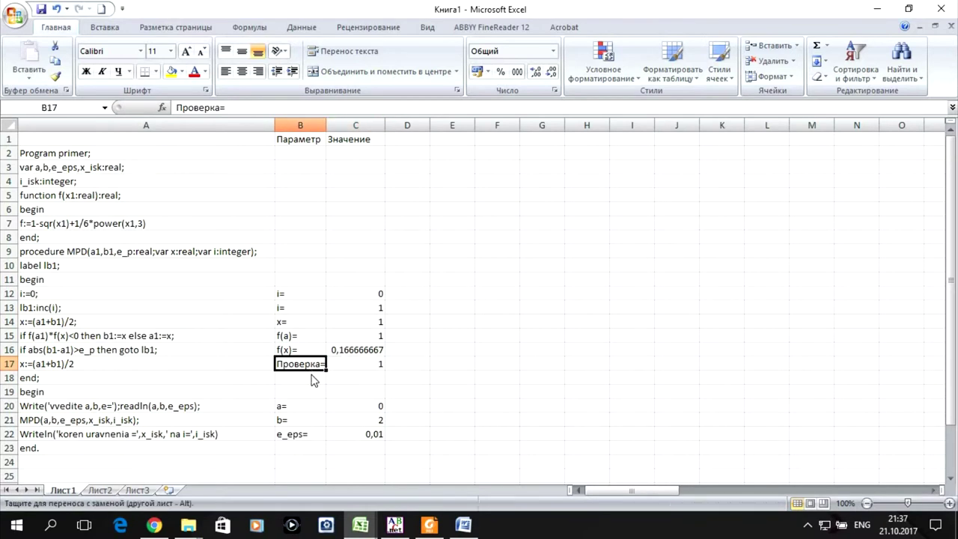
{"action": "left_click_drag", "start_coordinate": [310, 370], "coordinate": [312, 378]}
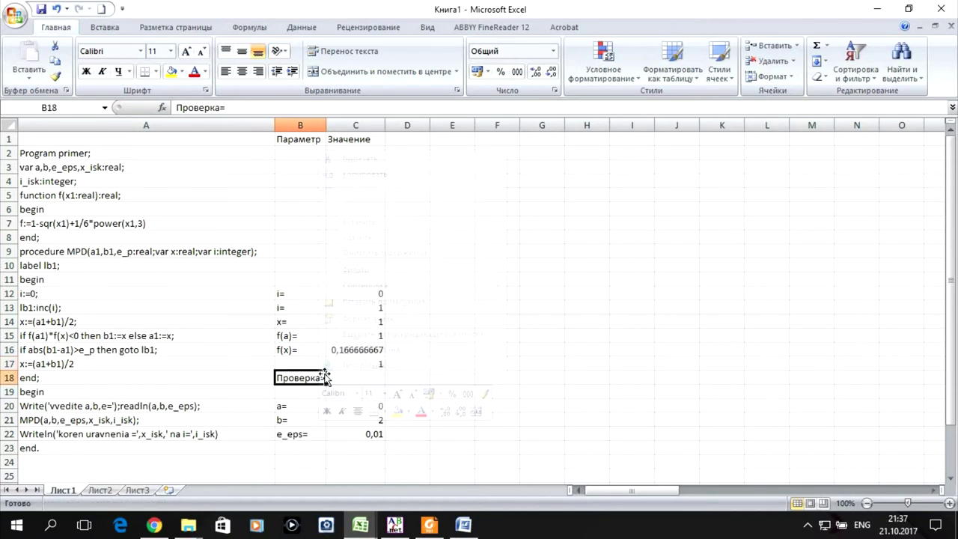
{"action": "left_click_drag", "start_coordinate": [318, 379], "coordinate": [341, 362]}
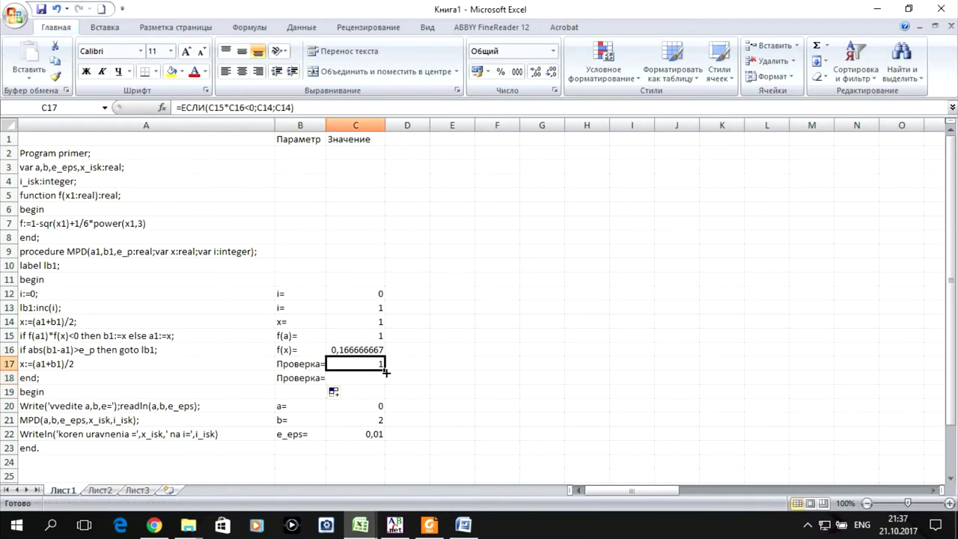
{"action": "left_click_drag", "start_coordinate": [385, 372], "coordinate": [364, 378]}
{"action": "double_click", "coordinate": [365, 378]}
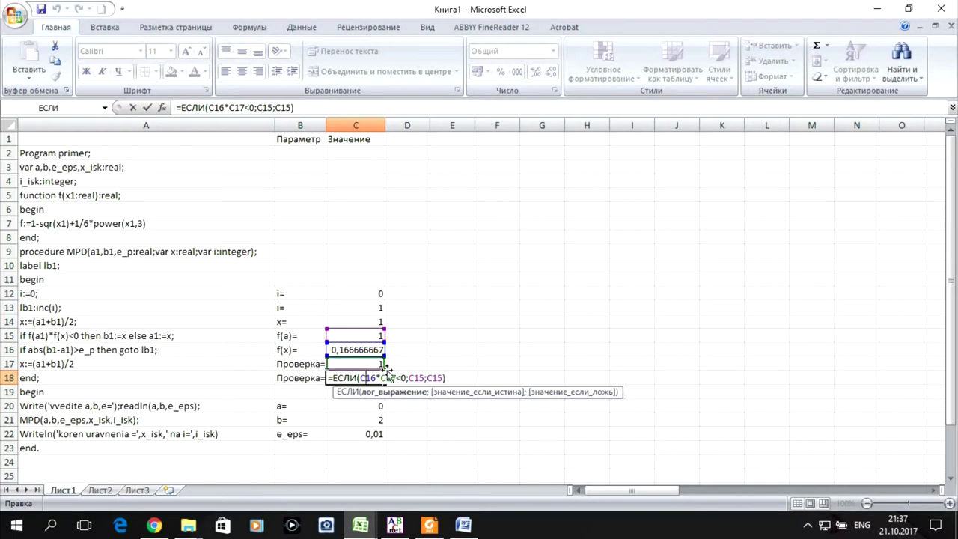
- Correct the condition in C18's formula back to C15*C16<0
{"action": "left_click_drag", "start_coordinate": [360, 378], "coordinate": [375, 378]}
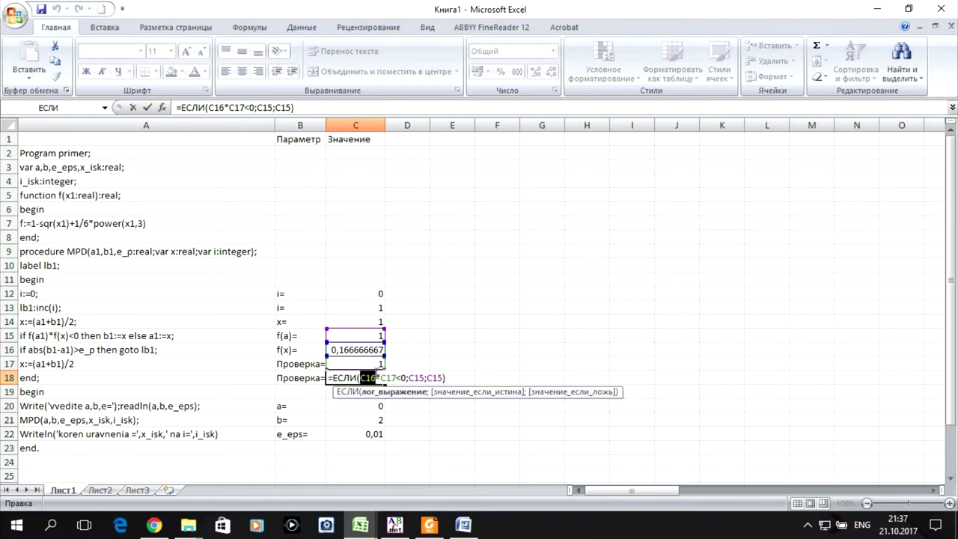
{"action": "left_click", "coordinate": [375, 378]}
{"action": "key", "text": "BackSpace"}
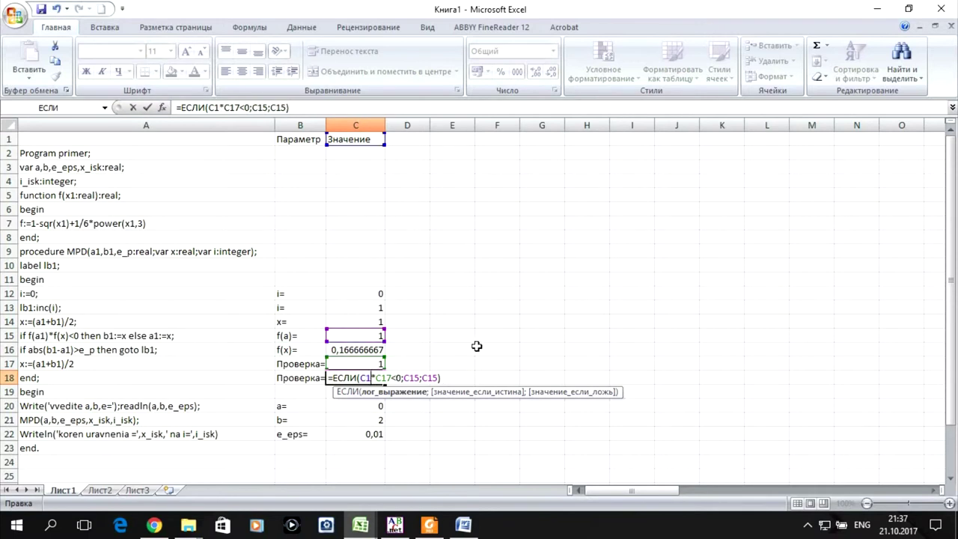
{"action": "type", "text": "5"}
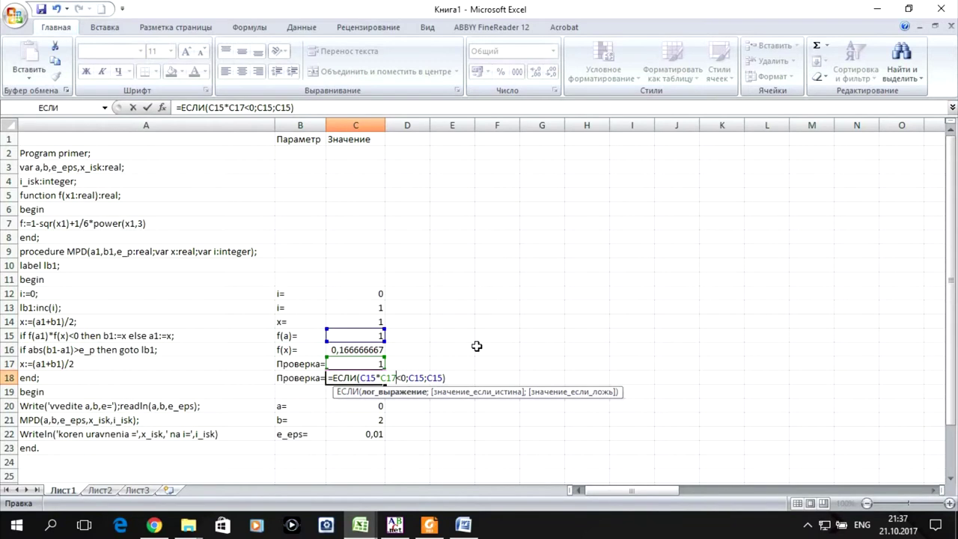
{"action": "key", "text": "BackSpace"}
{"action": "type", "text": "6"}
- Replace C18's result arguments with "b=" and "a=" so the cell shows a=
{"action": "left_click_drag", "start_coordinate": [409, 377], "coordinate": [424, 378]}
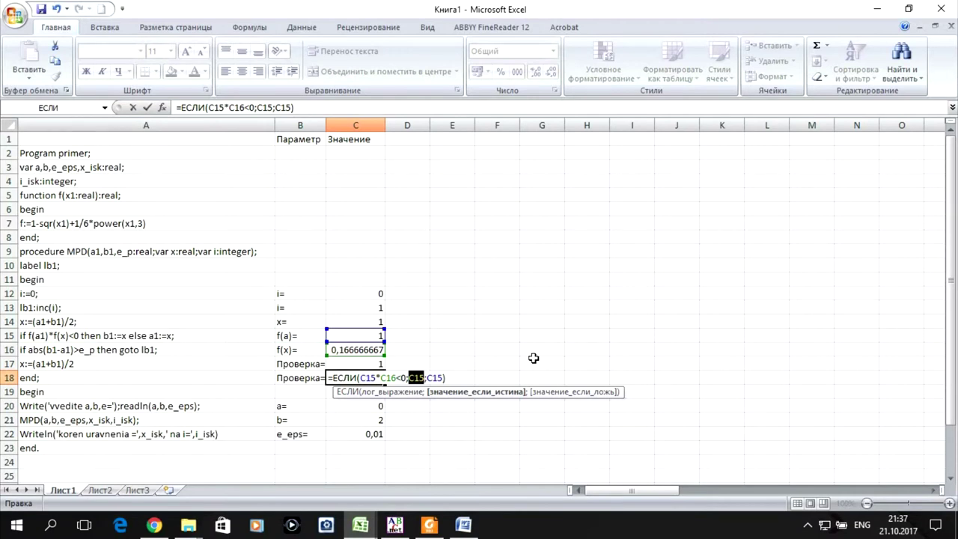
{"action": "type", "text": "\"\""}
{"action": "type", "text": "b"}
{"action": "key", "text": "Right"}
{"action": "key", "text": "Right"}
{"action": "key", "text": "Left"}
{"action": "type", "text": "="}
{"action": "key", "text": "Right"}
{"action": "key", "text": "Right"}
{"action": "key", "text": "Delete"}
{"action": "key", "text": "Delete"}
{"action": "key", "text": "Delete"}
{"action": "type", "text": "@"}
{"action": "key", "text": "BackSpace"}
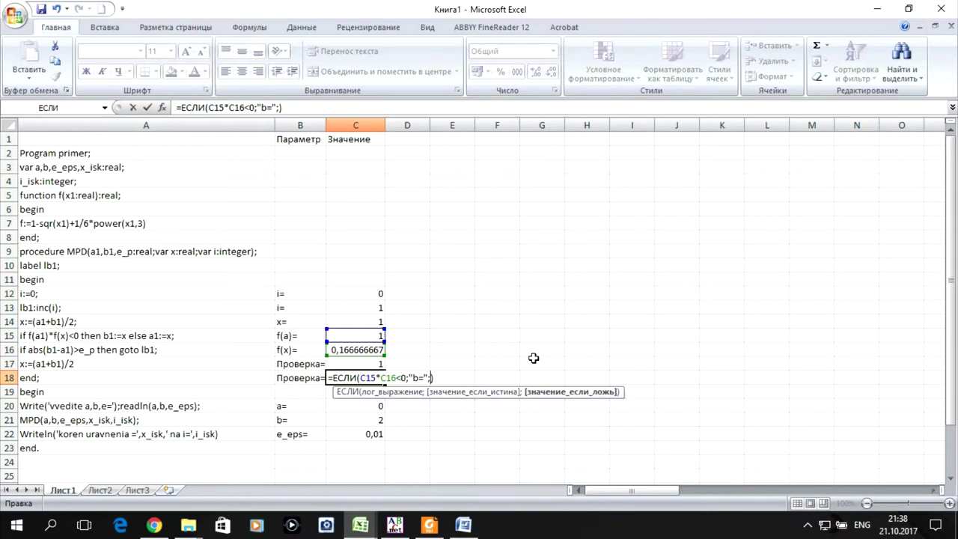
{"action": "type", "text": "\";\""}
{"action": "type", "text": "a="}
{"action": "key", "text": "Return"}
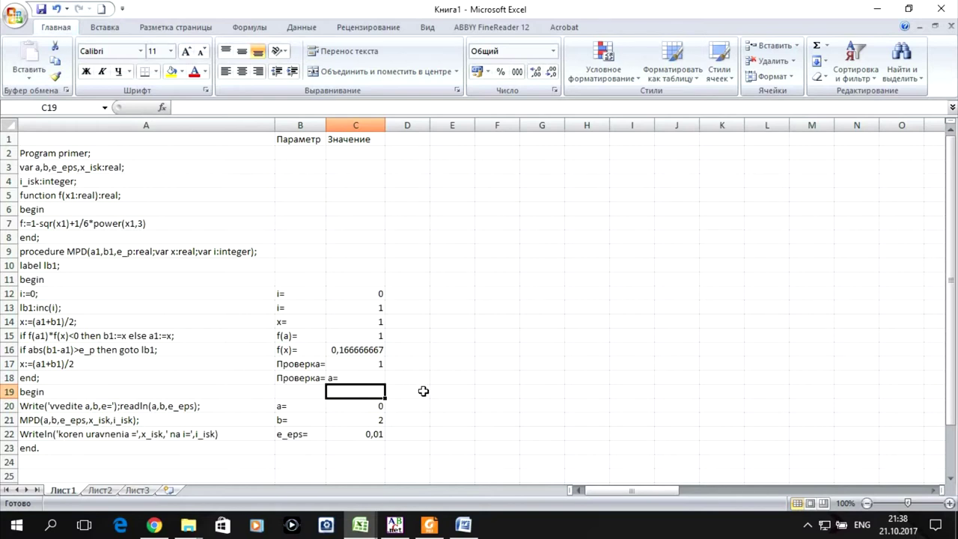
- Set D20 to =C14 (showing 1) and D21 to =C21 (showing 2)
{"action": "left_click", "coordinate": [408, 406]}
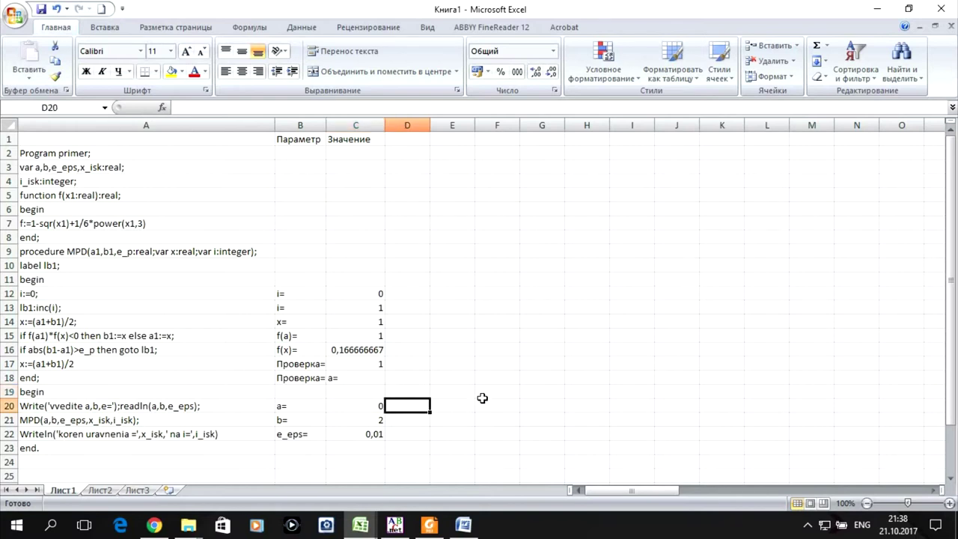
{"action": "type", "text": "="}
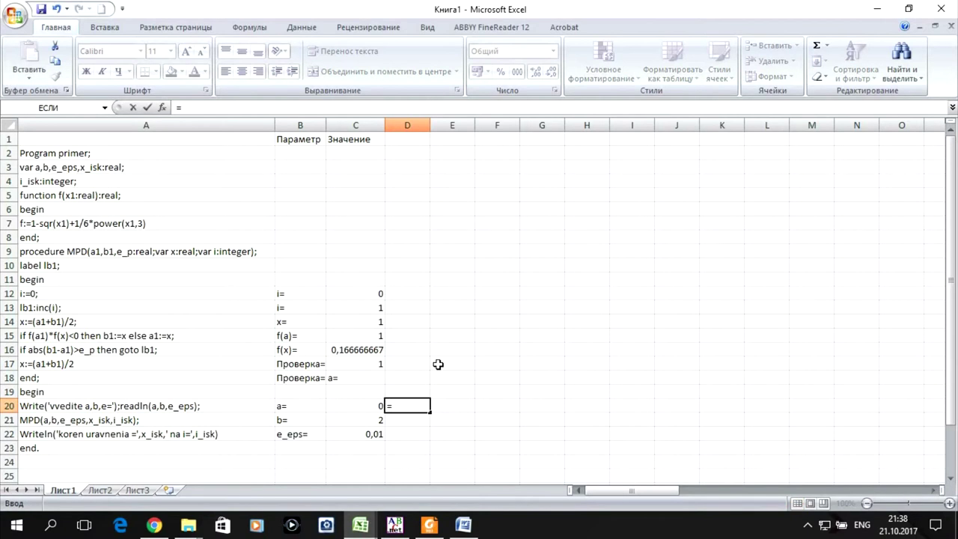
{"action": "left_click", "coordinate": [361, 315]}
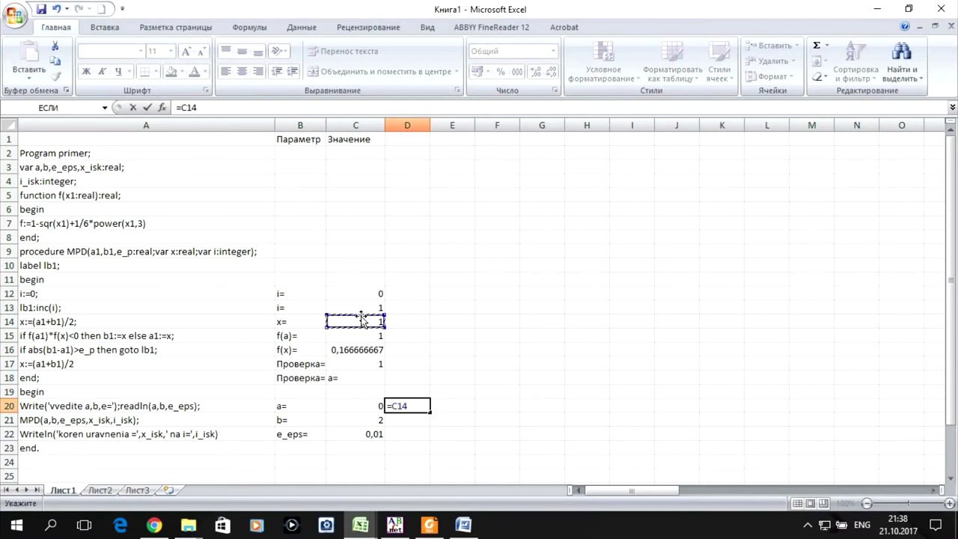
{"action": "key", "text": "Return"}
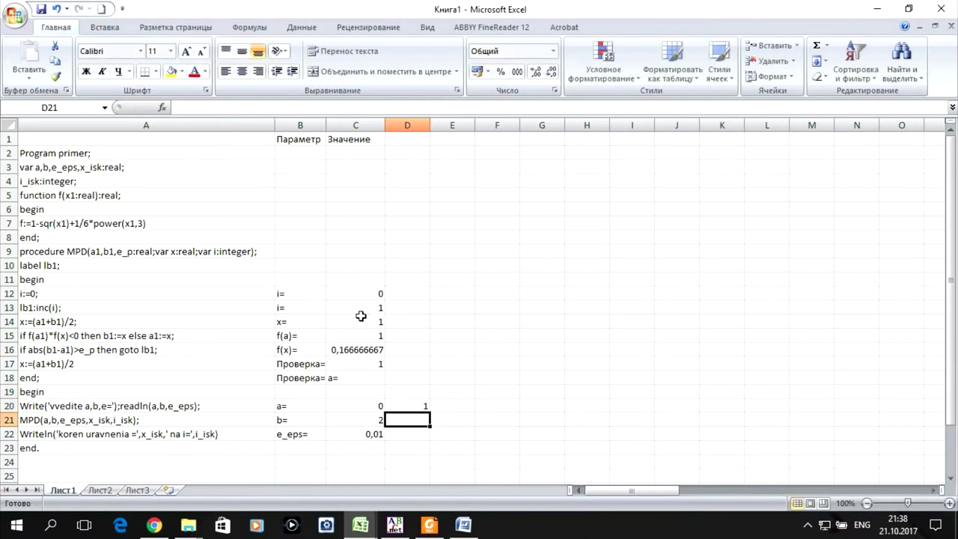
{"action": "type", "text": "="}
{"action": "left_click", "coordinate": [349, 420]}
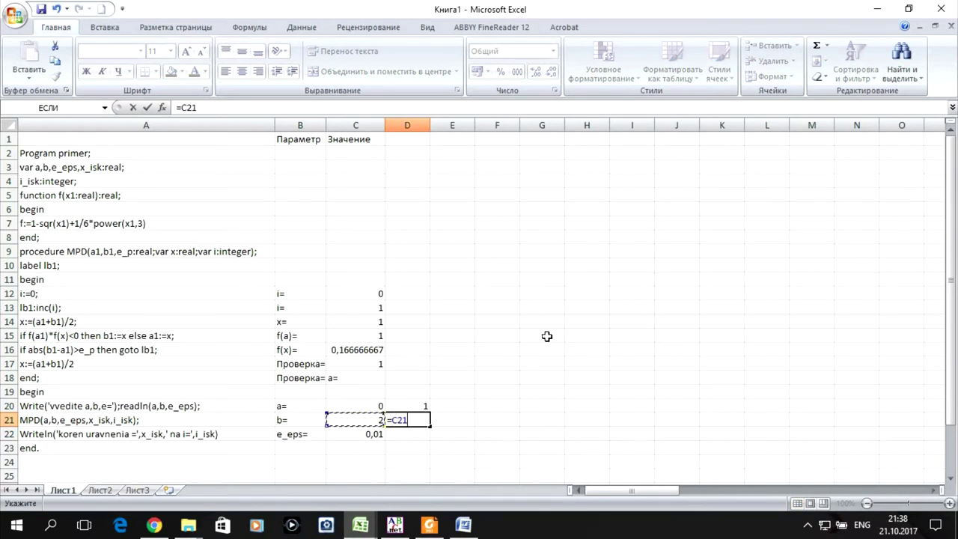
{"action": "key", "text": "Return"}
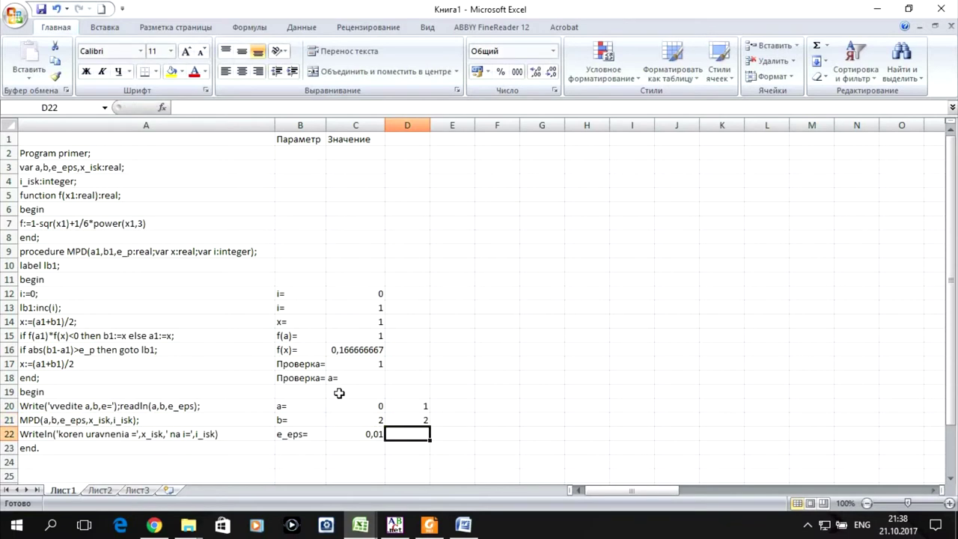
- Type the Проверка= label into B19 in the Russian layout
{"action": "left_click", "coordinate": [309, 390]}
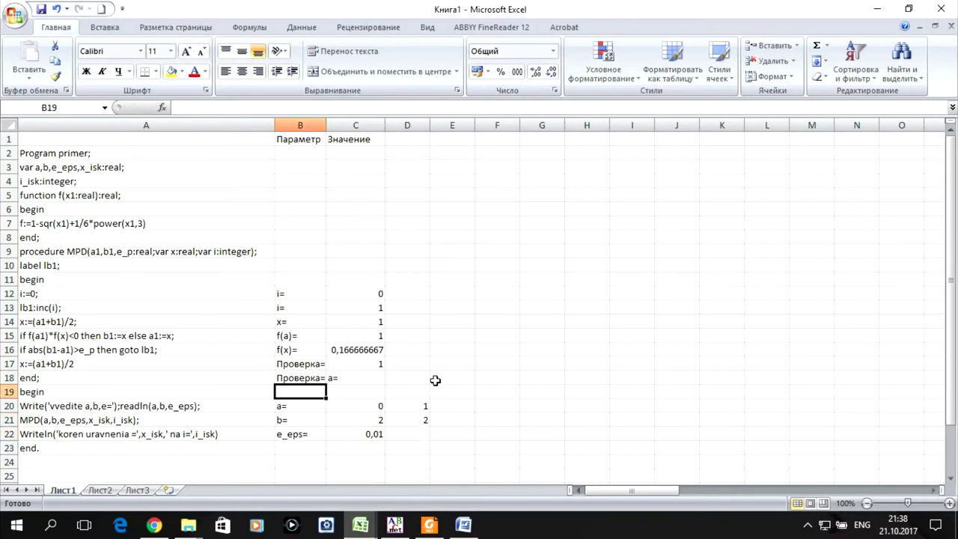
{"action": "type", "text": "ghjdthrf"}
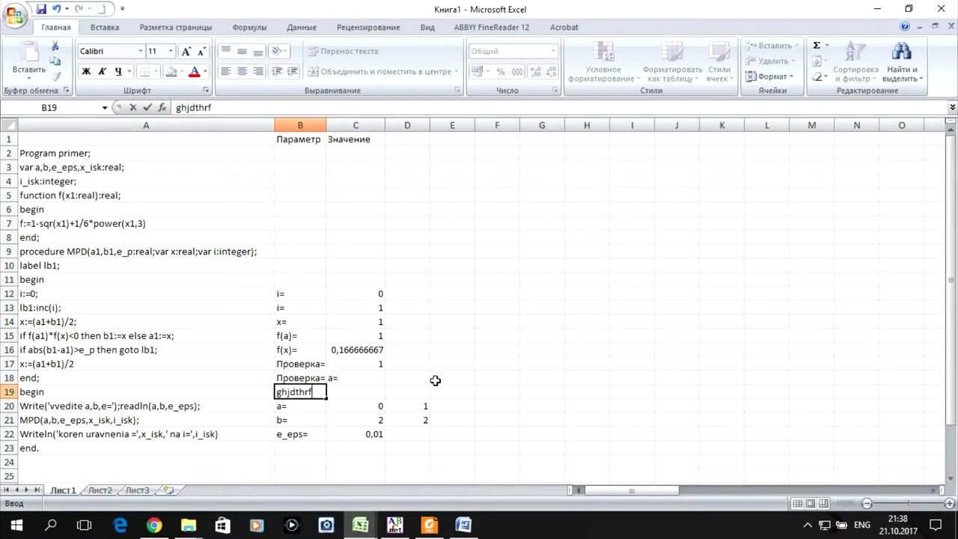
{"action": "key", "text": "BackSpace"}
{"action": "key", "text": "BackSpace"}
{"action": "key", "text": "BackSpace"}
{"action": "key", "text": "BackSpace"}
{"action": "key", "text": "BackSpace"}
{"action": "key", "text": "BackSpace"}
{"action": "key", "text": "BackSpace"}
{"action": "key", "text": "BackSpace"}
{"action": "key", "text": "alt+shift"}
{"action": "type", "text": "Прове"}
{"action": "key", "text": "Return"}
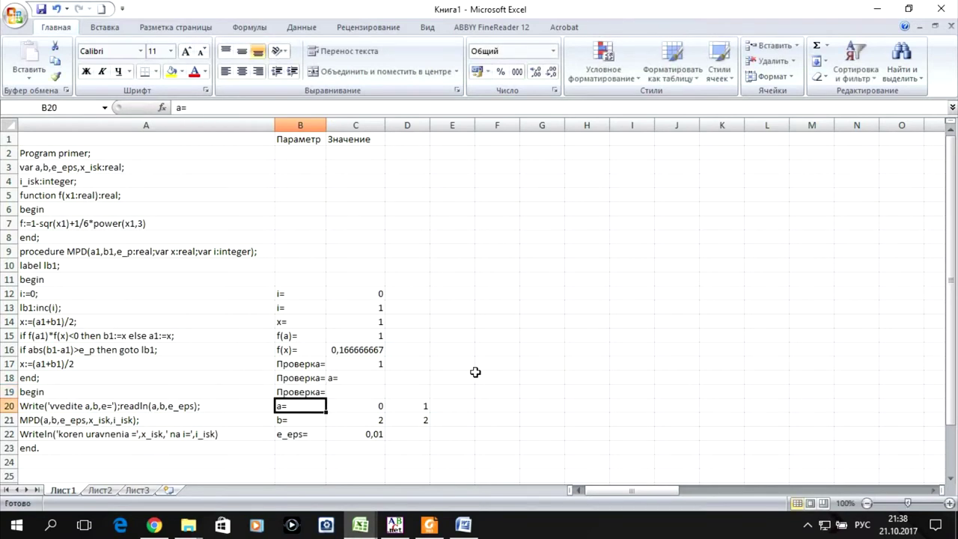
{"action": "left_click", "coordinate": [354, 392]}
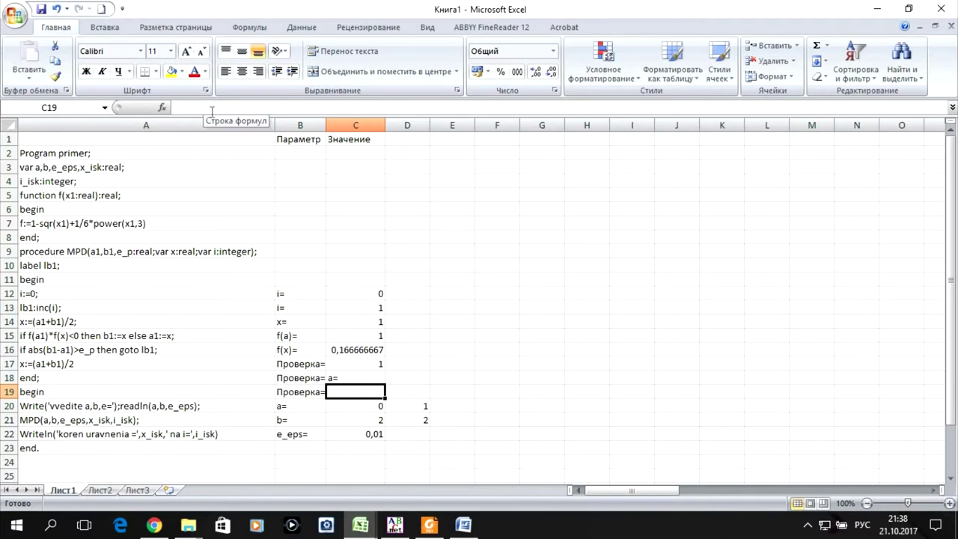
- Build C19's IF condition ABS(C21-C17)>$C22 in the function wizard
{"action": "left_click", "coordinate": [161, 107]}
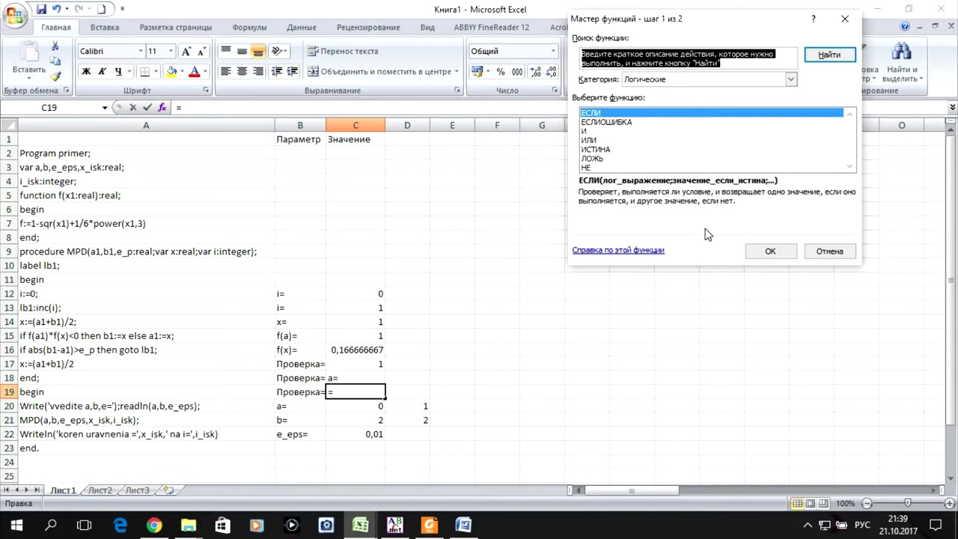
{"action": "left_click", "coordinate": [767, 251]}
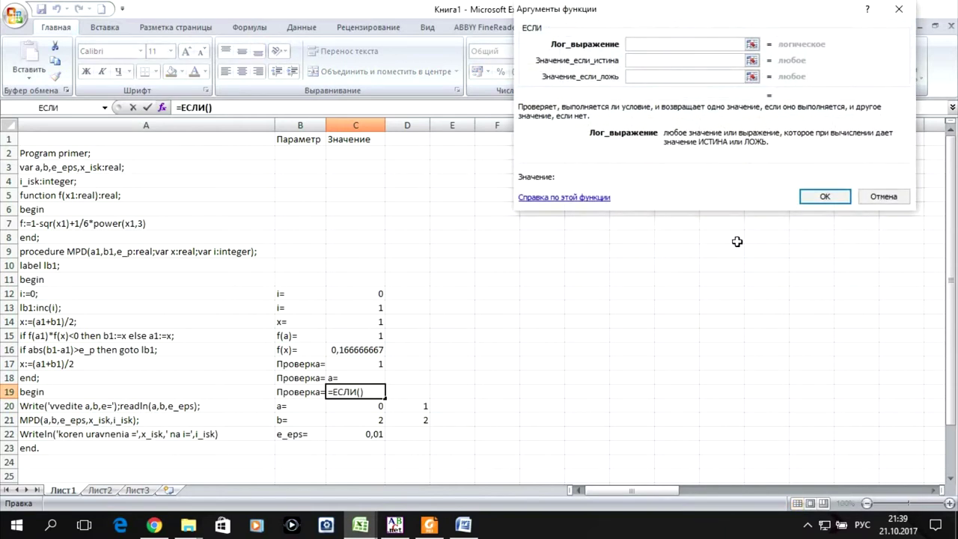
{"action": "type", "text": "ф"}
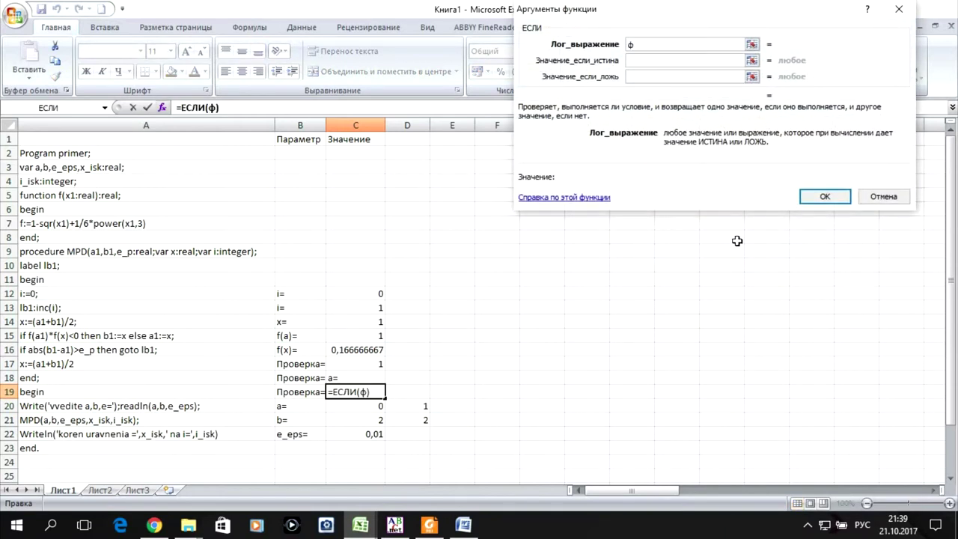
{"action": "type", "text": "иы"}
{"action": "key", "text": "BackSpace"}
{"action": "key", "text": "BackSpace"}
{"action": "key", "text": "BackSpace"}
{"action": "key", "text": "alt+shift"}
{"action": "type", "text": "abs(C21-"}
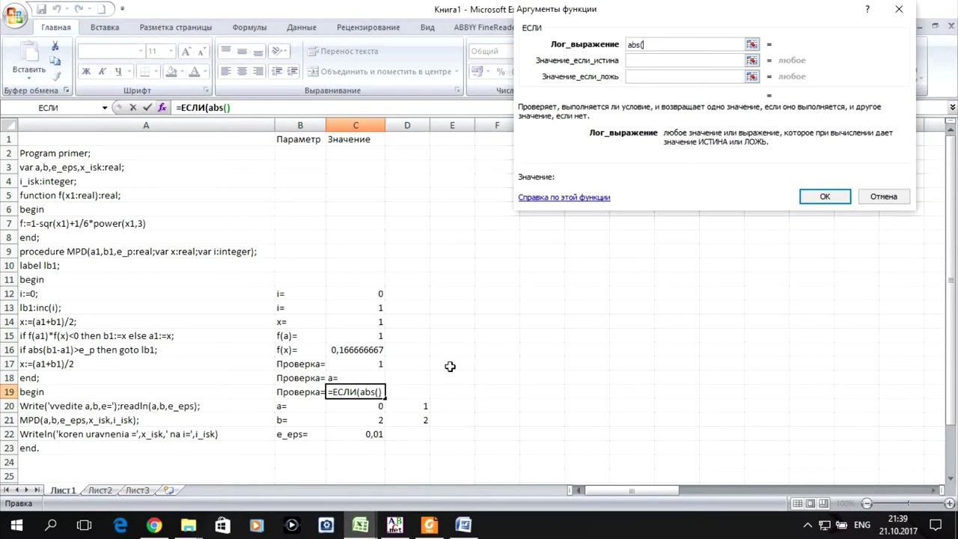
{"action": "left_click", "coordinate": [363, 418]}
{"action": "type", "text": "-"}
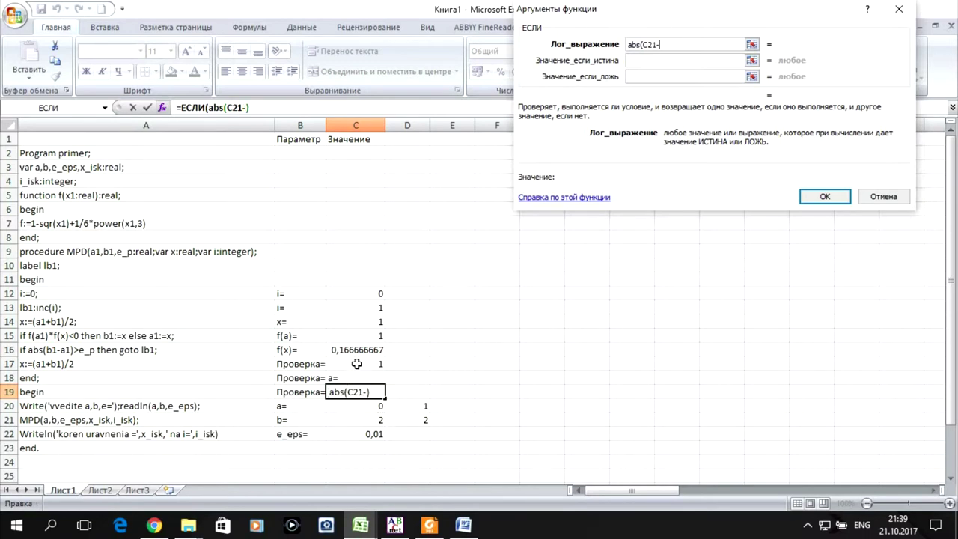
{"action": "left_click", "coordinate": [357, 364]}
{"action": "type", "text": ")"}
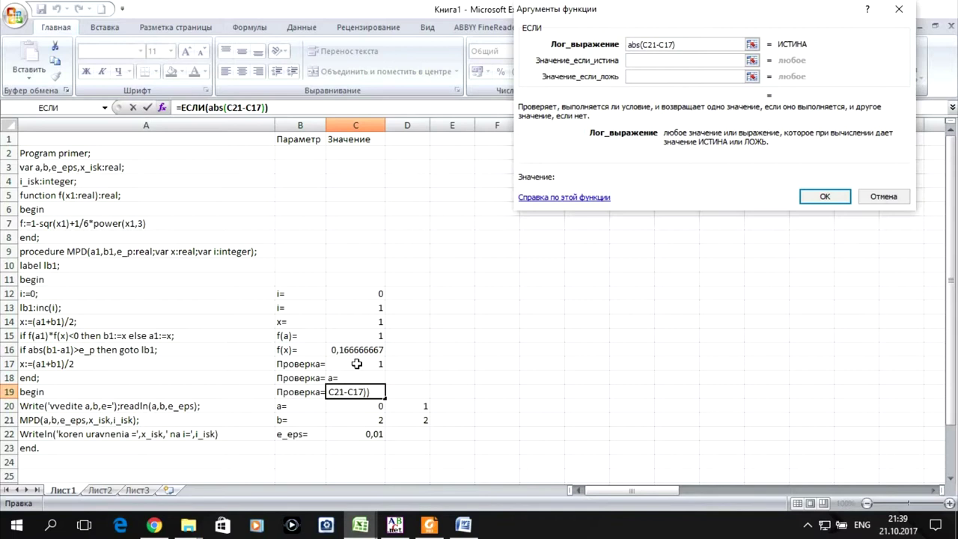
{"action": "type", "text": ">"}
{"action": "left_click", "coordinate": [357, 434]}
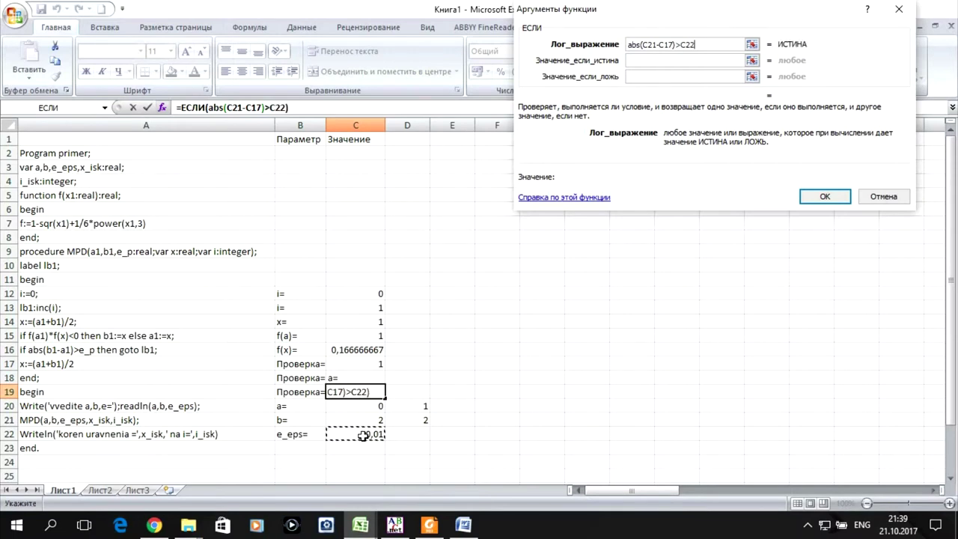
{"action": "left_click", "coordinate": [679, 44]}
{"action": "type", "text": "$"}
- Set the IF results to "нет" and "корень" and confirm, so C19 shows нет
{"action": "left_click", "coordinate": [678, 60]}
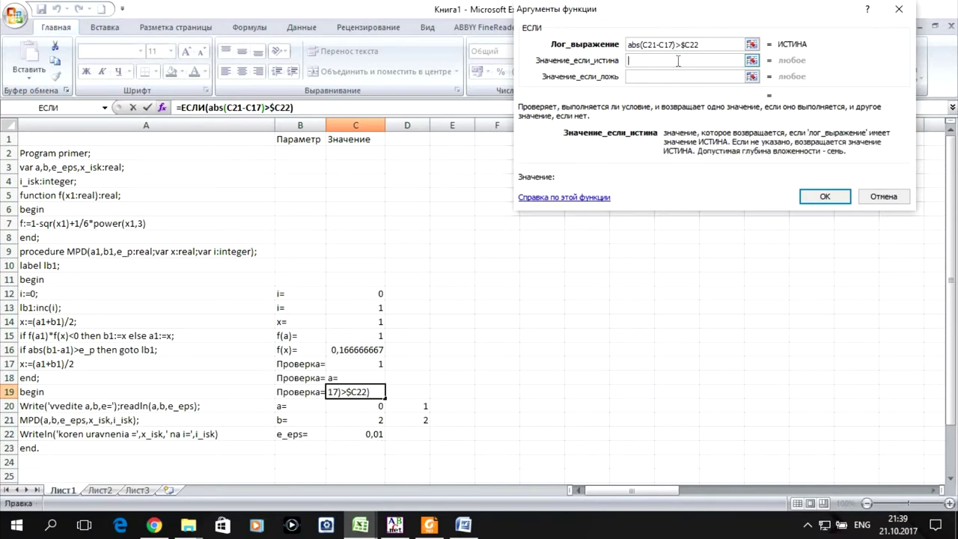
{"action": "key", "text": "alt+shift"}
{"action": "type", "text": "нет"}
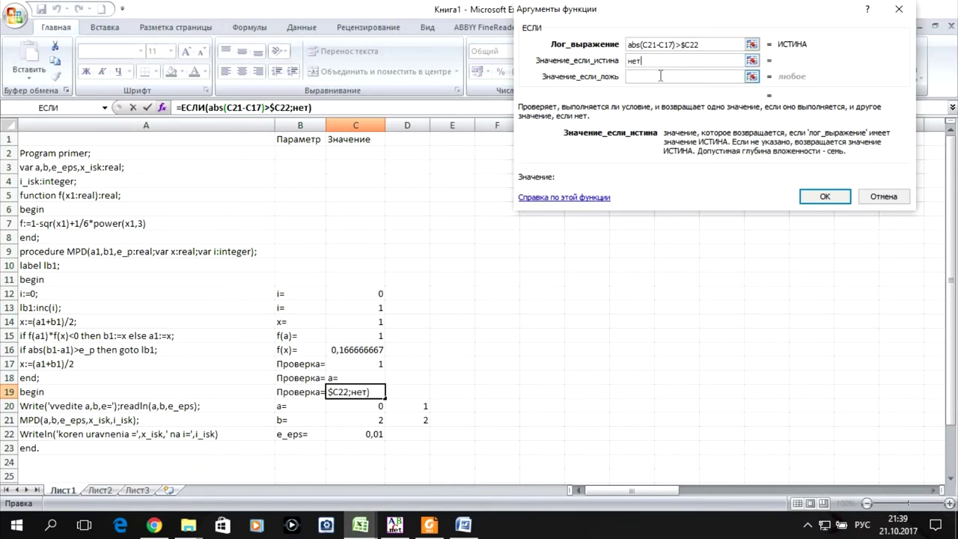
{"action": "left_click", "coordinate": [661, 77]}
{"action": "type", "text": "корень"}
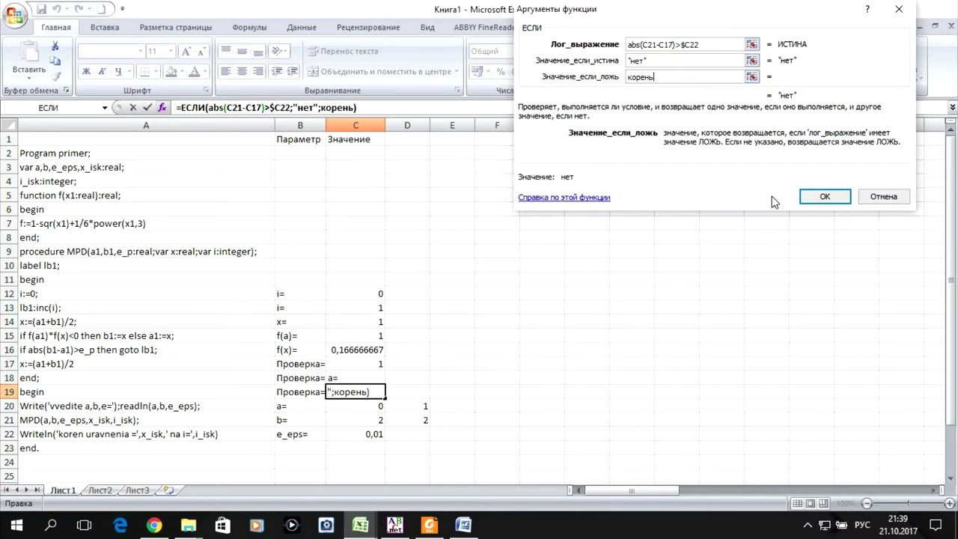
{"action": "left_click", "coordinate": [824, 197]}
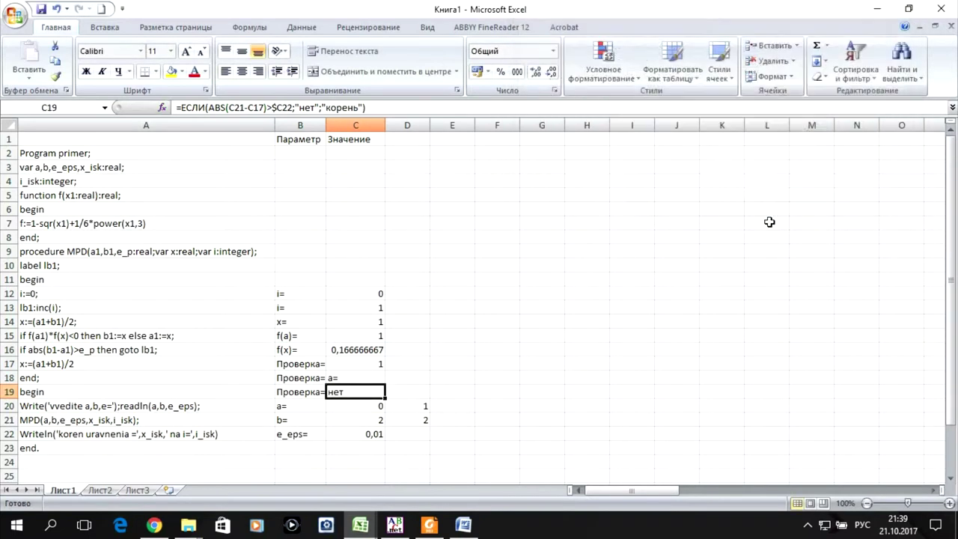
- Start a counter formula in D13 that references C13
{"action": "left_click", "coordinate": [399, 307]}
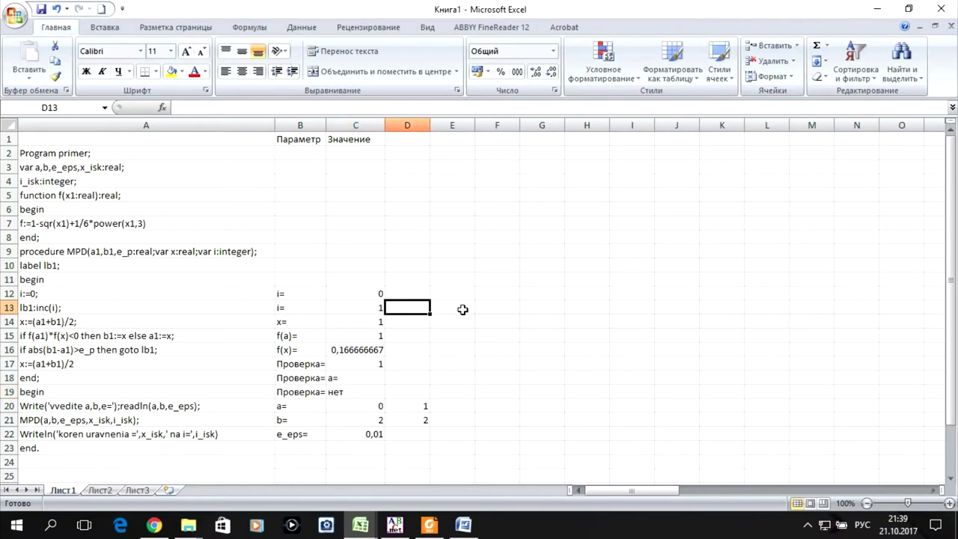
{"action": "type", "text": "="}
{"action": "left_click", "coordinate": [351, 306]}
- Finish D13 as =C13+1 and fill it right to J13, numbering iterations 2 to 8
{"action": "type", "text": "+1"}
{"action": "key", "text": "Return"}
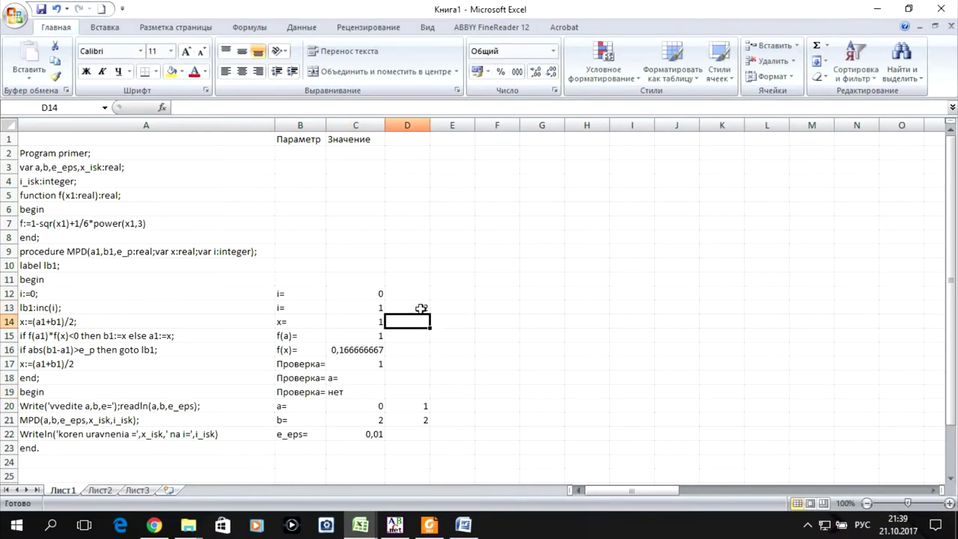
{"action": "left_click", "coordinate": [422, 307]}
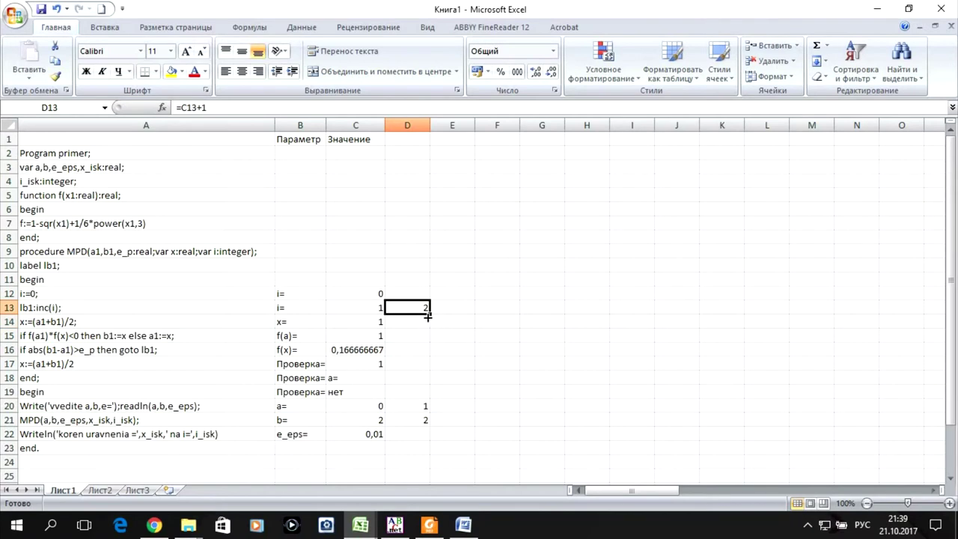
{"action": "left_click_drag", "start_coordinate": [429, 317], "coordinate": [702, 311]}
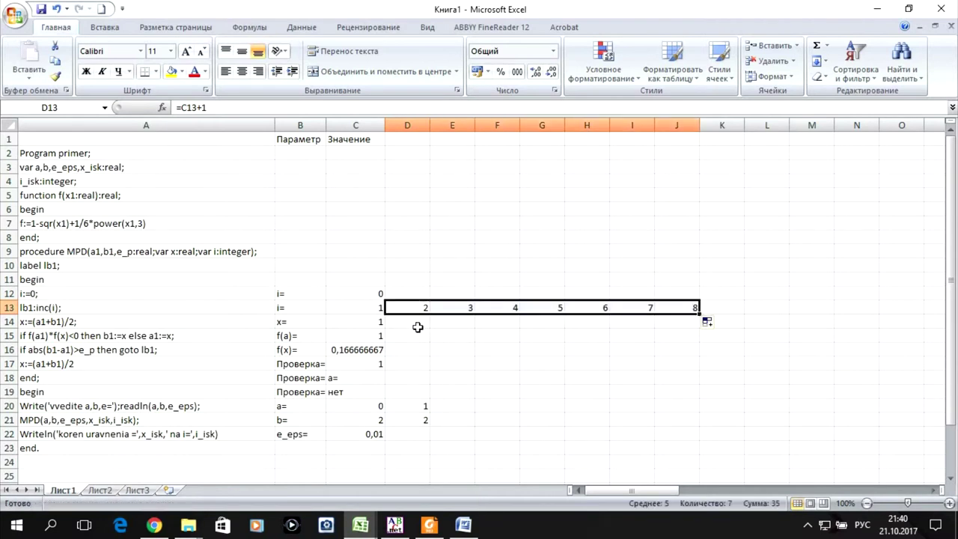
{"action": "left_click", "coordinate": [393, 318]}
- Fill the x, f(x), check, a=/b= choice and convergence formulas from C14:C19 into column D
{"action": "left_click", "coordinate": [369, 322]}
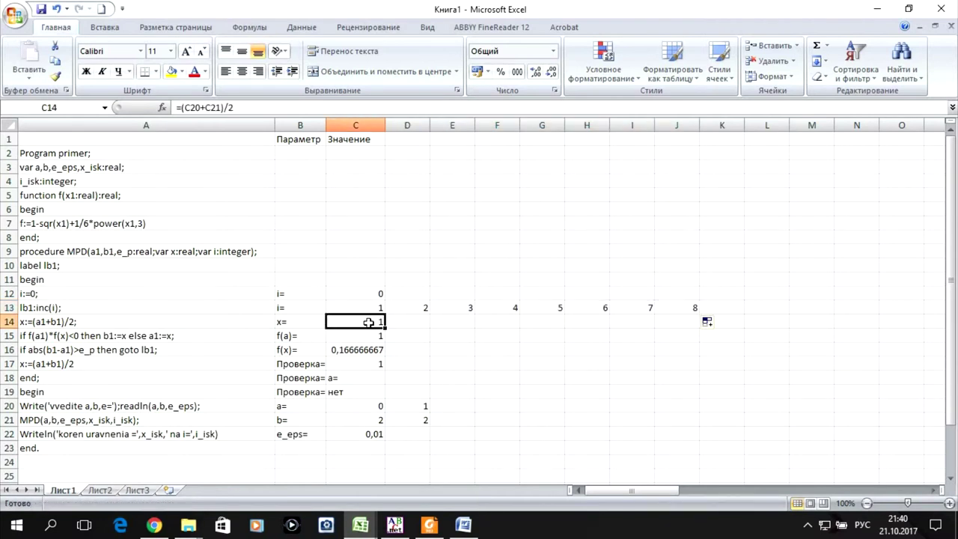
{"action": "mouse_move", "coordinate": [387, 328]}
{"action": "left_mouse_down"}
{"action": "mouse_move", "coordinate": [431, 328]}
{"action": "mouse_move", "coordinate": [410, 343]}
{"action": "left_mouse_up"}
{"action": "left_click", "coordinate": [370, 336]}
{"action": "left_click", "coordinate": [367, 348]}
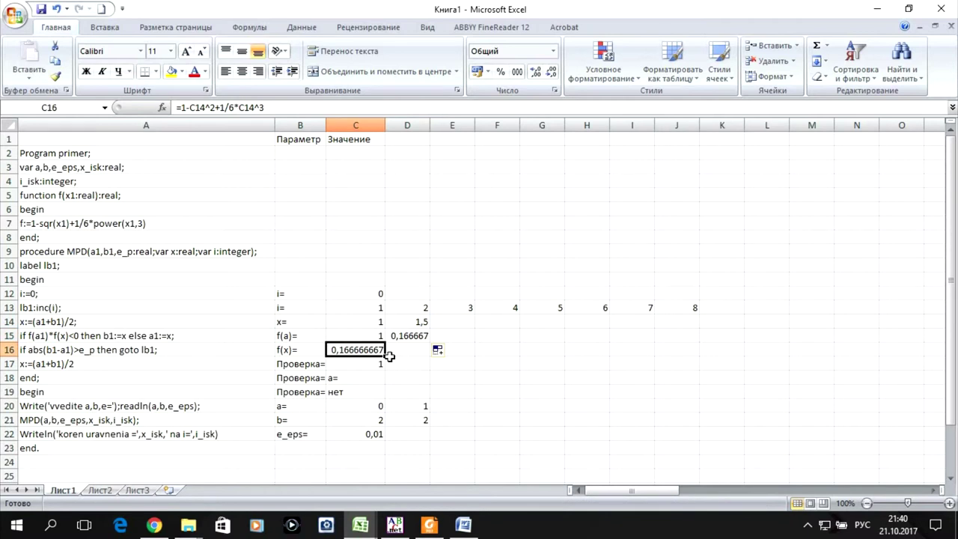
{"action": "left_click_drag", "start_coordinate": [386, 354], "coordinate": [432, 350]}
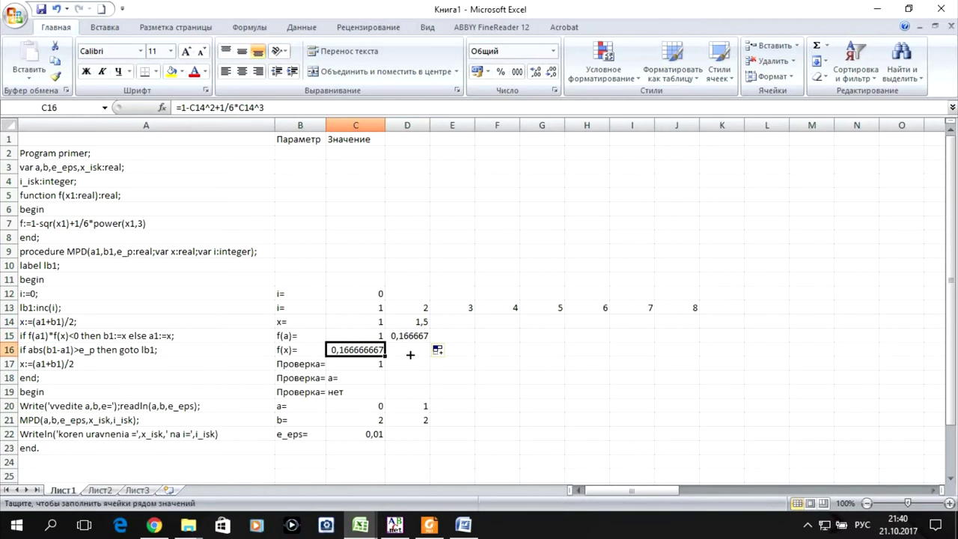
{"action": "left_click", "coordinate": [345, 367]}
{"action": "left_click_drag", "start_coordinate": [385, 370], "coordinate": [430, 371]}
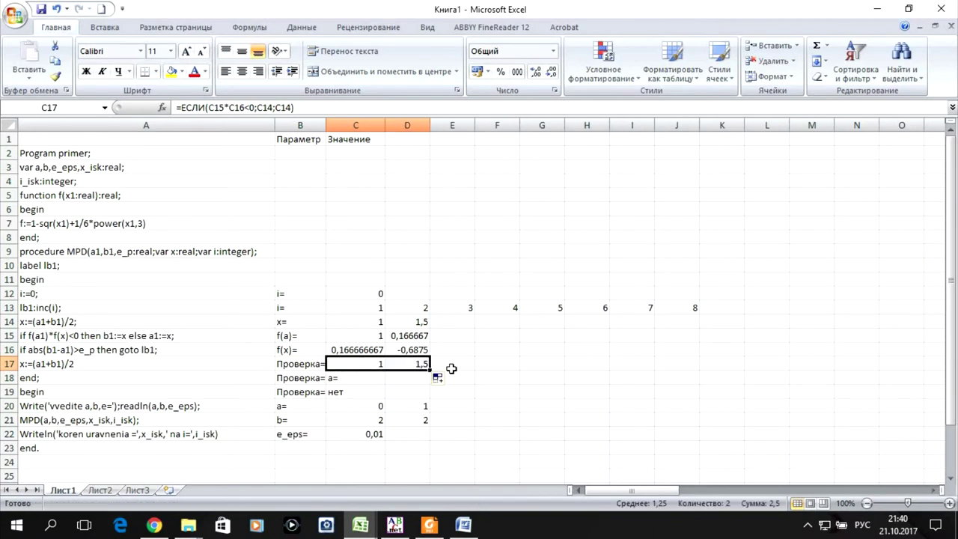
{"action": "left_click", "coordinate": [364, 381]}
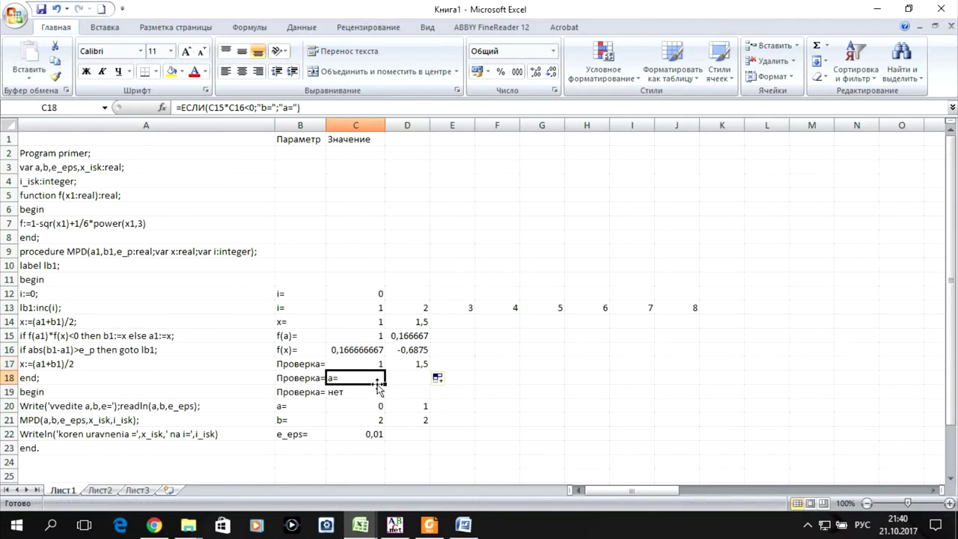
{"action": "left_click_drag", "start_coordinate": [384, 382], "coordinate": [421, 383]}
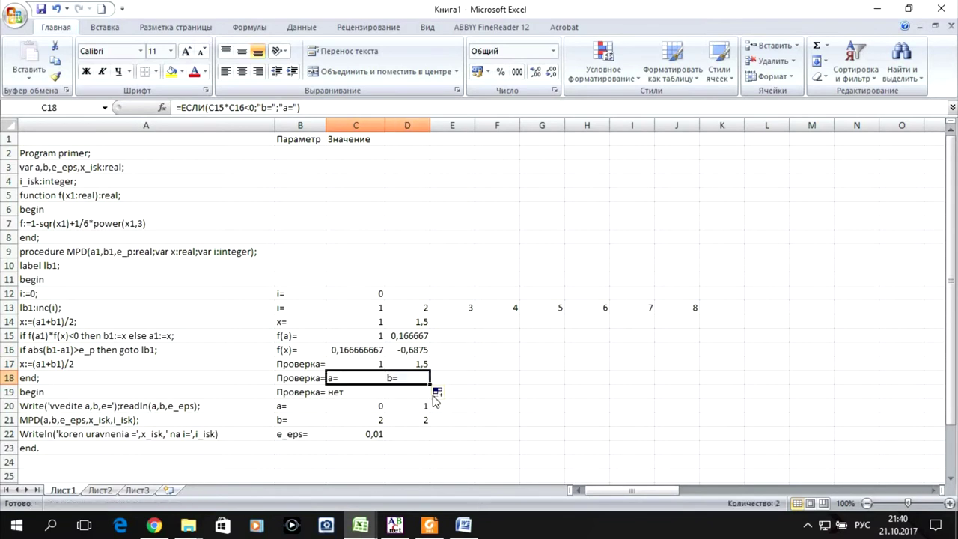
{"action": "left_click", "coordinate": [361, 396]}
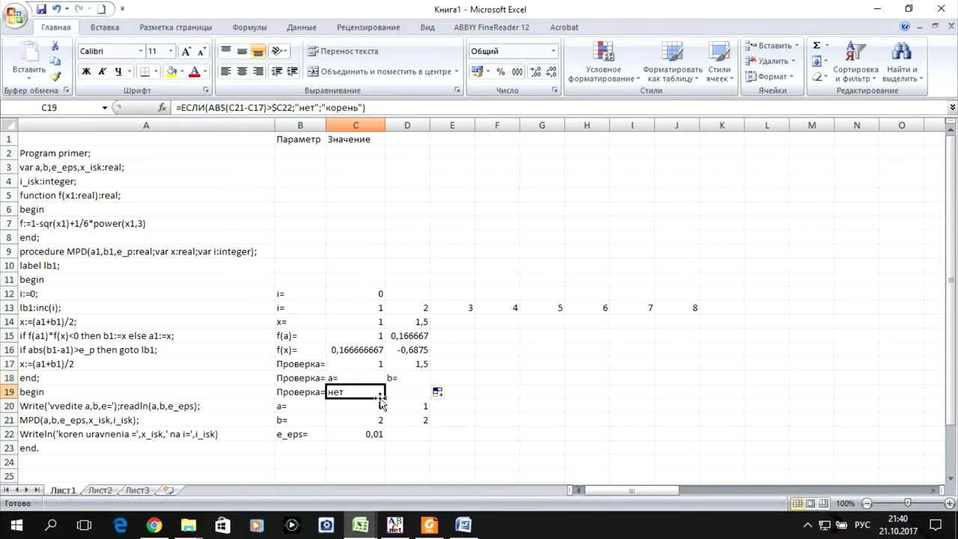
{"action": "left_click_drag", "start_coordinate": [385, 398], "coordinate": [430, 398]}
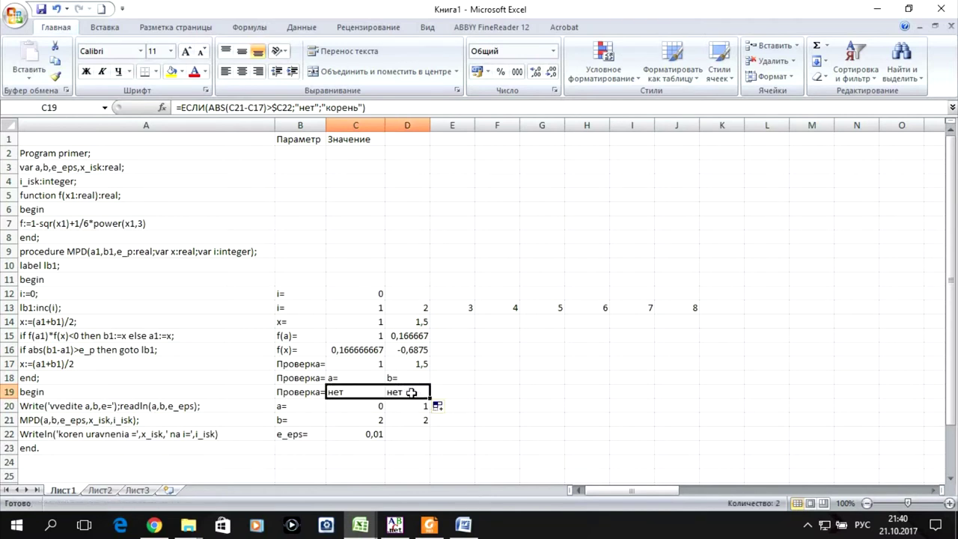
{"action": "double_click", "coordinate": [410, 393]}
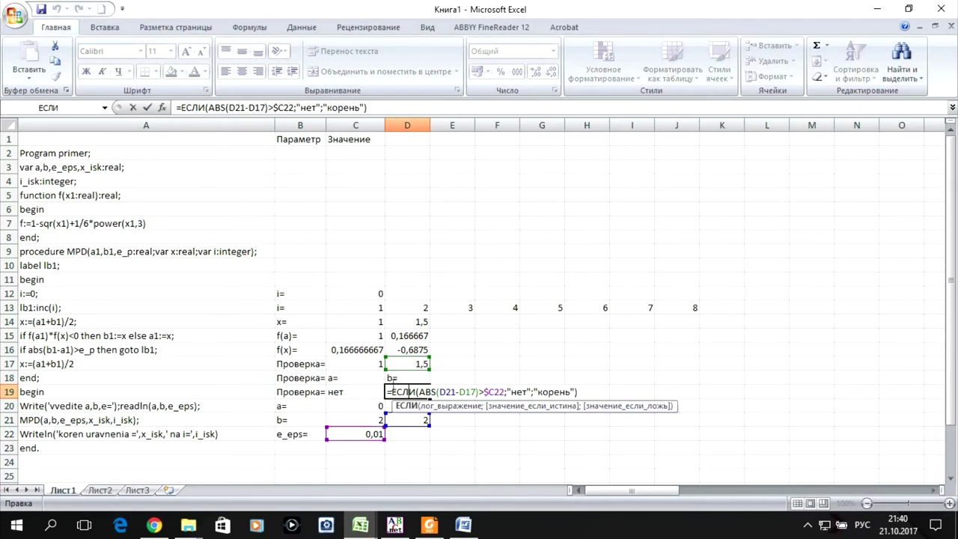
- Repoint the two cell references inside D19's ABS argument, leaving the check showing нет
{"action": "left_click", "coordinate": [341, 361]}
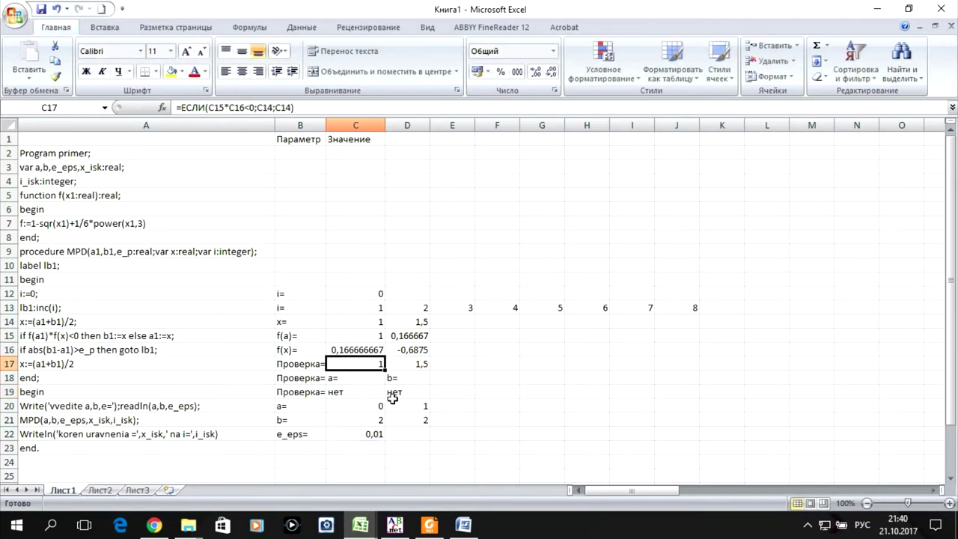
{"action": "double_click", "coordinate": [402, 390]}
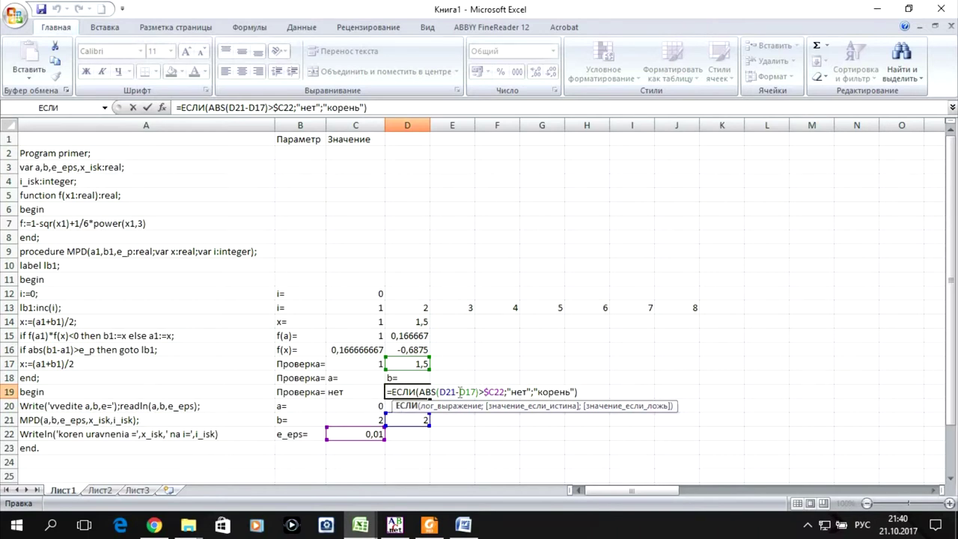
{"action": "left_click_drag", "start_coordinate": [451, 391], "coordinate": [437, 392]}
{"action": "left_click", "coordinate": [451, 392]}
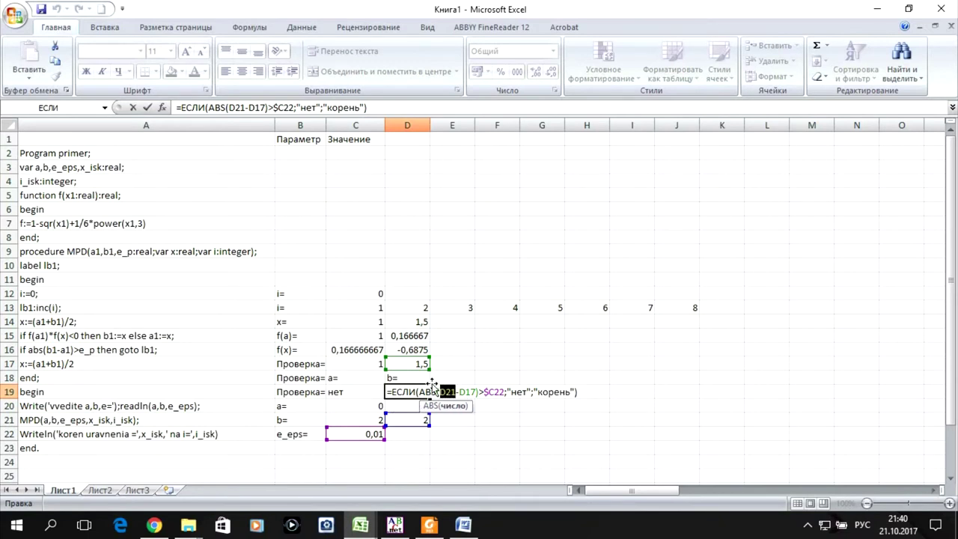
{"action": "left_click", "coordinate": [411, 364]}
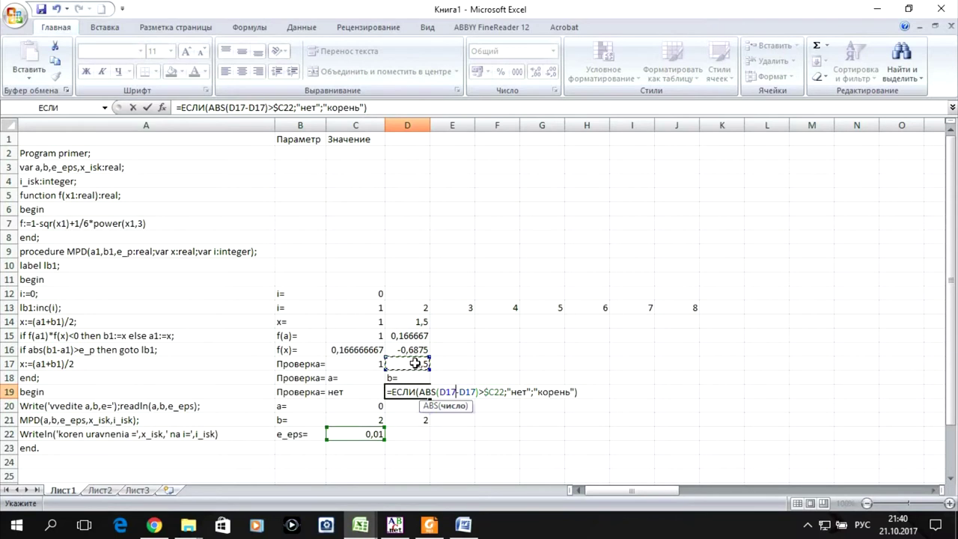
{"action": "double_click", "coordinate": [469, 391]}
{"action": "left_click", "coordinate": [407, 405]}
{"action": "key", "text": "Return"}
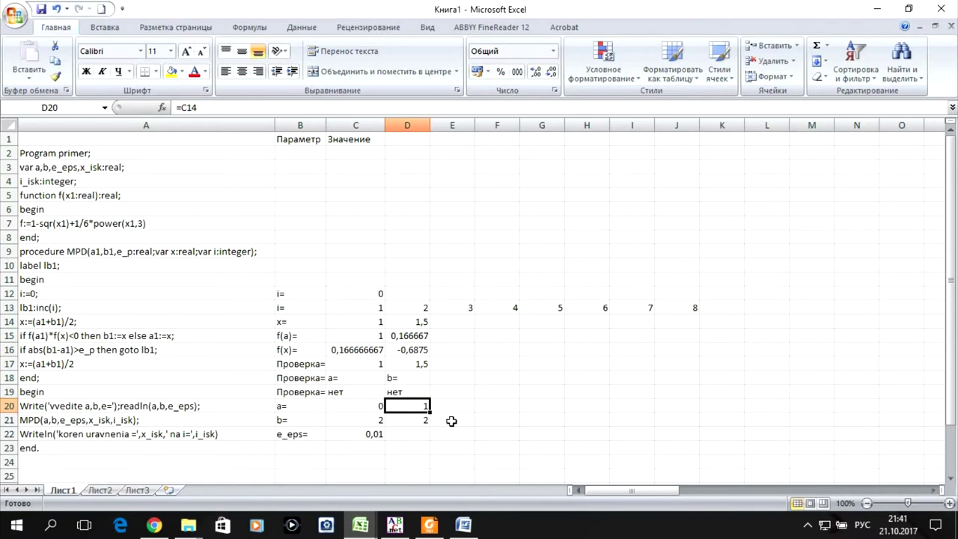
{"action": "left_click", "coordinate": [456, 420]}
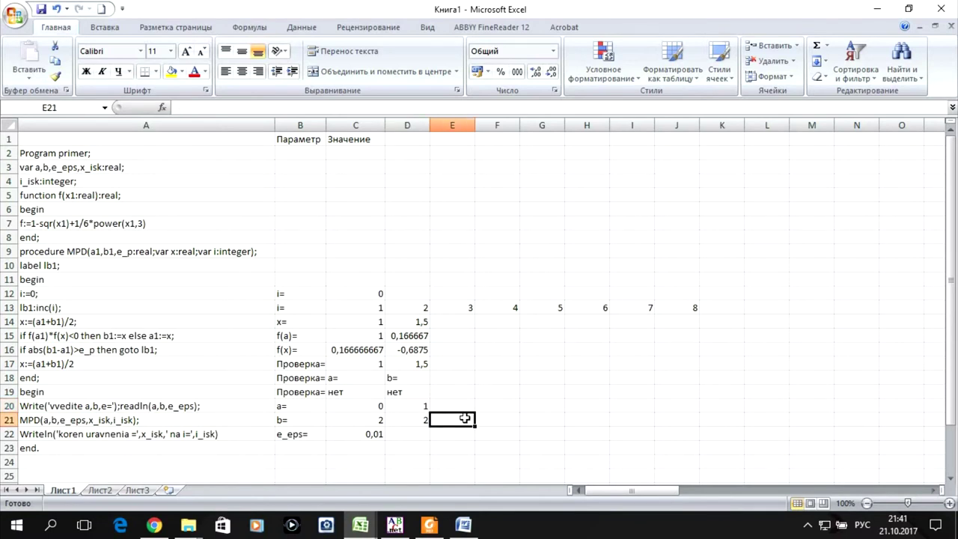
- Set E21 to =D17 and E20 to =D20 as the third iteration's interval ends
{"action": "type", "text": "="}
{"action": "left_click", "coordinate": [421, 364]}
{"action": "key", "text": "Return"}
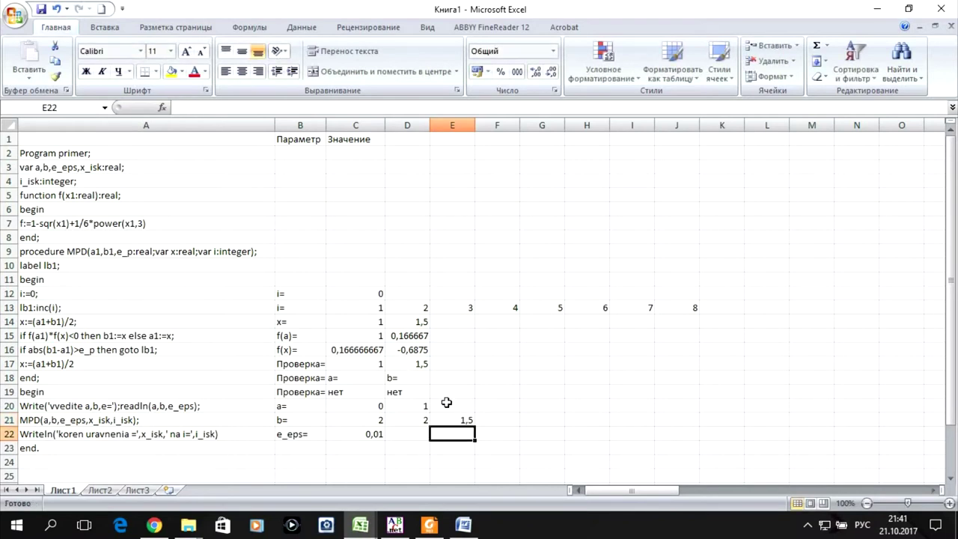
{"action": "left_click", "coordinate": [446, 404]}
{"action": "type", "text": "="}
{"action": "left_click", "coordinate": [405, 392]}
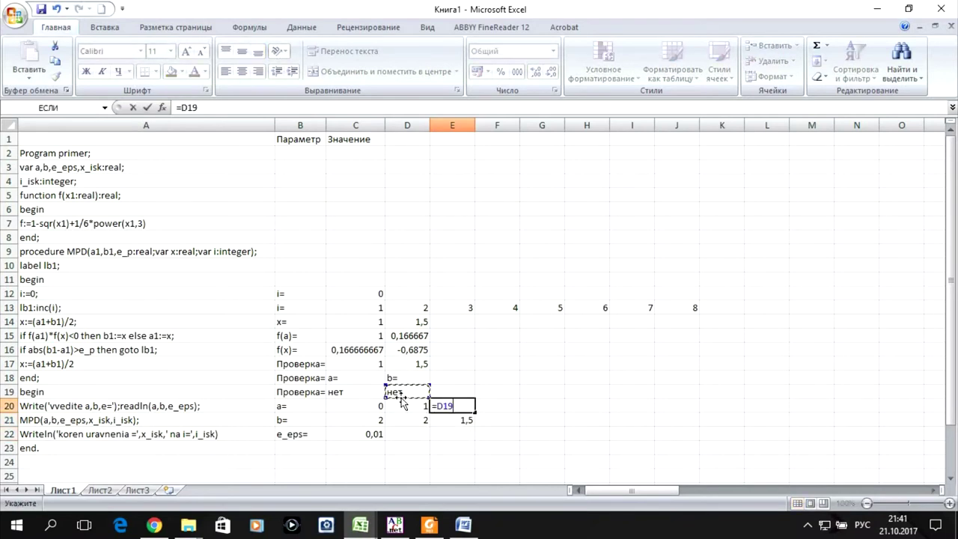
{"action": "left_click", "coordinate": [401, 408]}
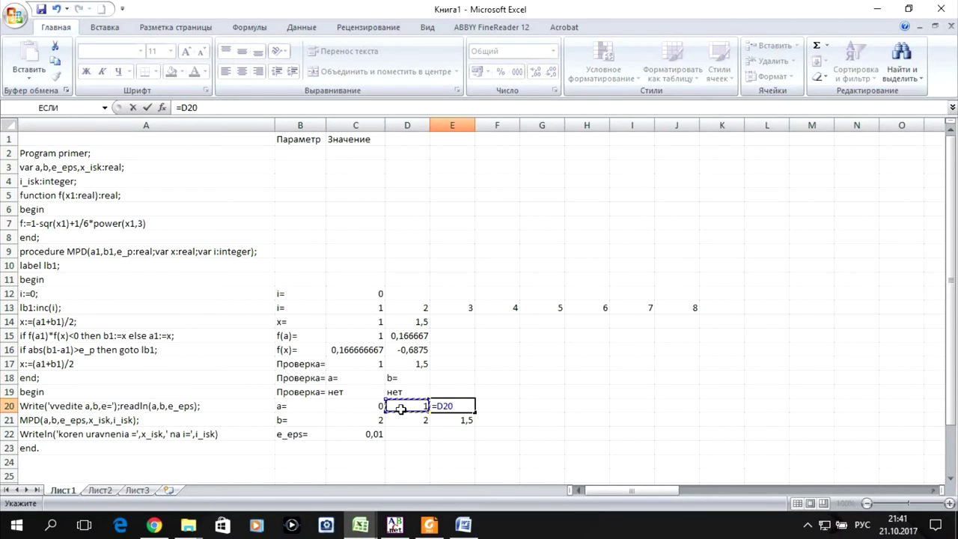
{"action": "key", "text": "Return"}
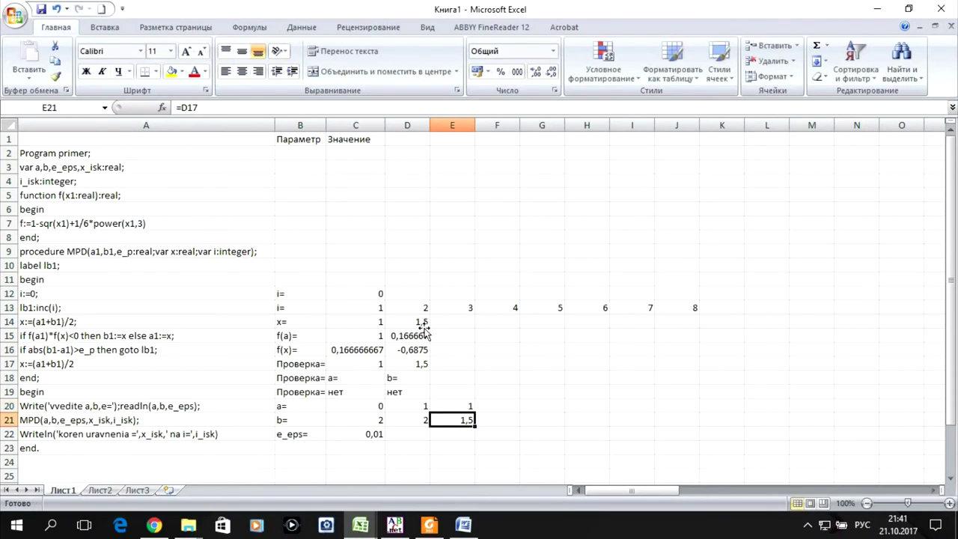
- Fill the x, f(a), f(x), check and choice formulas from column D into E, giving x=1,25
{"action": "left_click", "coordinate": [412, 324]}
{"action": "left_click_drag", "start_coordinate": [431, 327], "coordinate": [464, 329]}
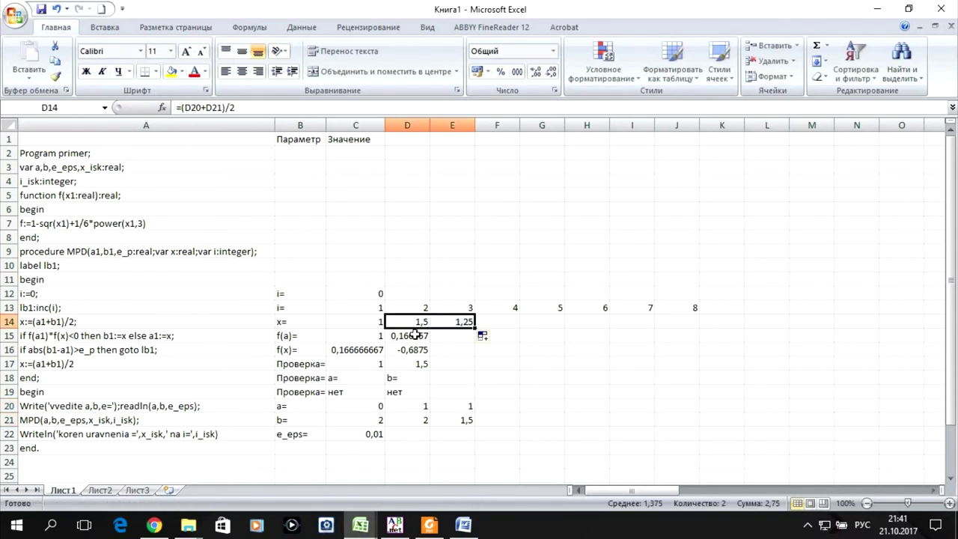
{"action": "left_click", "coordinate": [427, 340]}
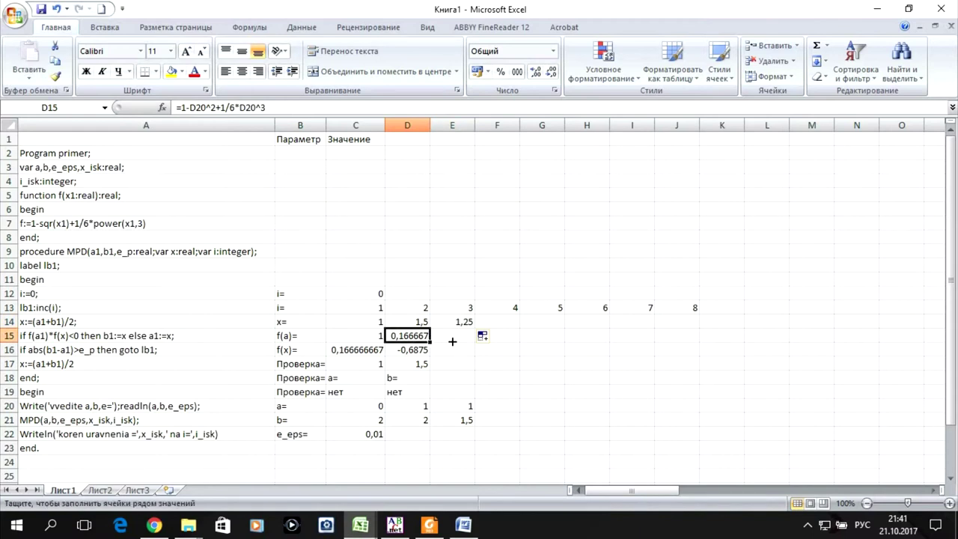
{"action": "mouse_move", "coordinate": [431, 343]}
{"action": "left_mouse_down"}
{"action": "mouse_move", "coordinate": [474, 340]}
{"action": "mouse_move", "coordinate": [473, 353]}
{"action": "left_mouse_up"}
{"action": "left_click", "coordinate": [429, 352]}
{"action": "left_click", "coordinate": [422, 364]}
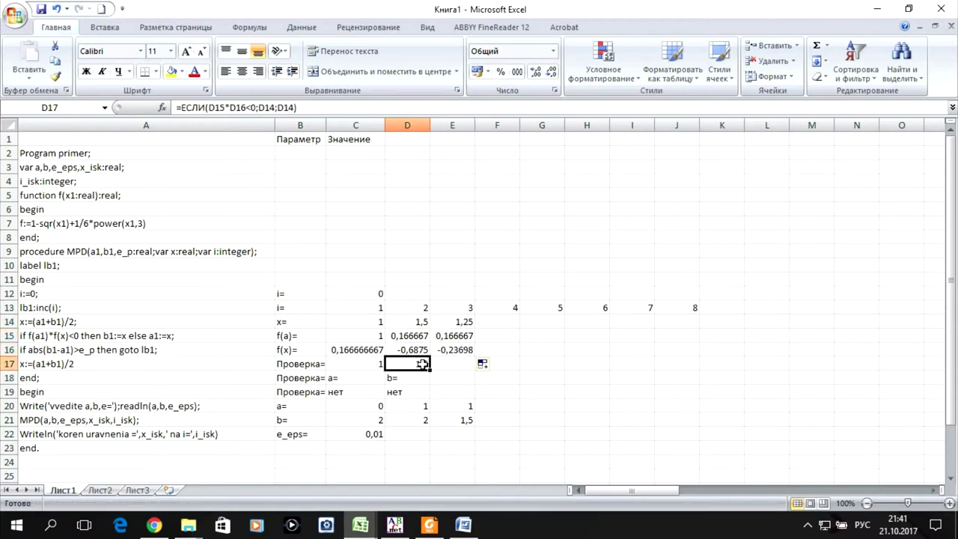
{"action": "mouse_move", "coordinate": [431, 370]}
{"action": "left_mouse_down"}
{"action": "mouse_move", "coordinate": [468, 372]}
{"action": "mouse_move", "coordinate": [478, 394]}
{"action": "left_mouse_up"}
{"action": "left_click", "coordinate": [419, 382]}
{"action": "left_click", "coordinate": [421, 392]}
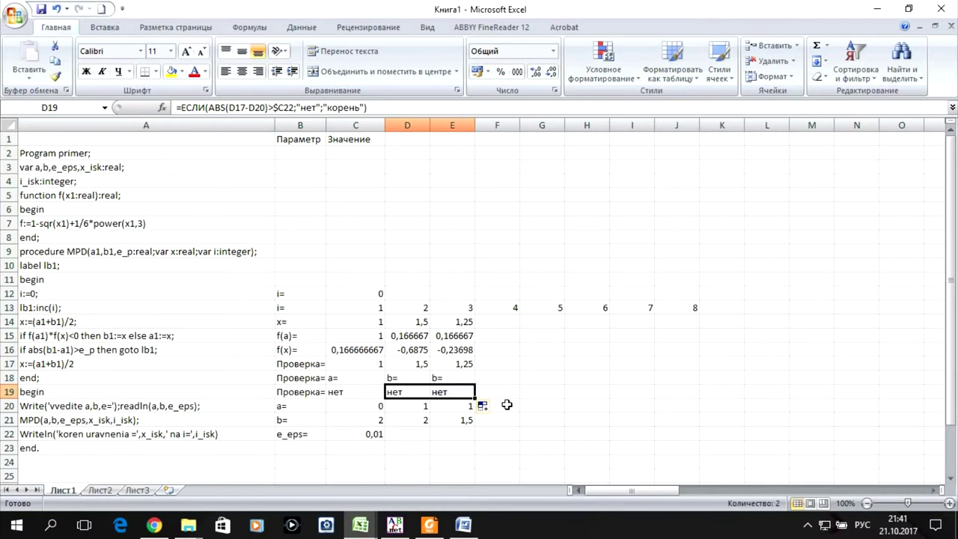
{"action": "left_click", "coordinate": [498, 421]}
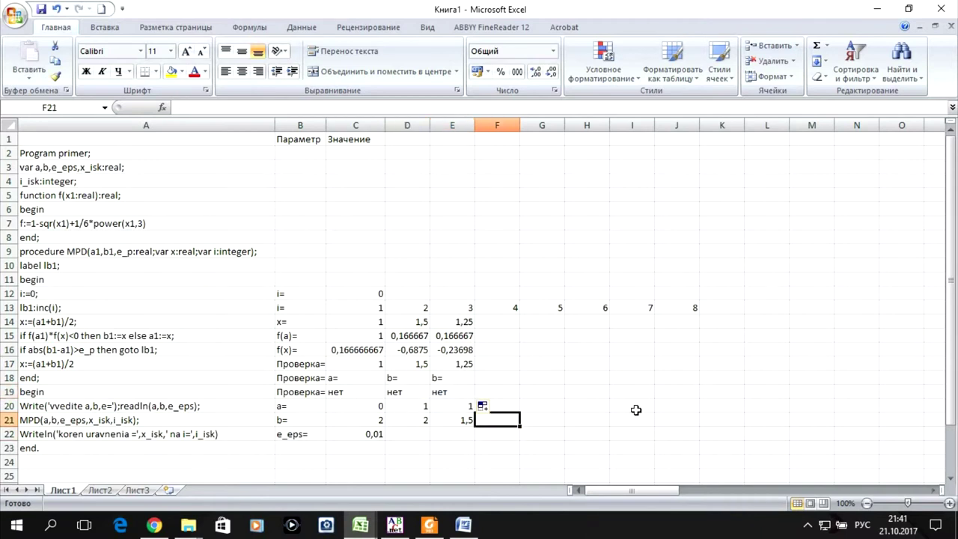
- Set F21 to =E17 and carry the a value from E20 into F20
{"action": "type", "text": "="}
{"action": "left_click", "coordinate": [465, 363]}
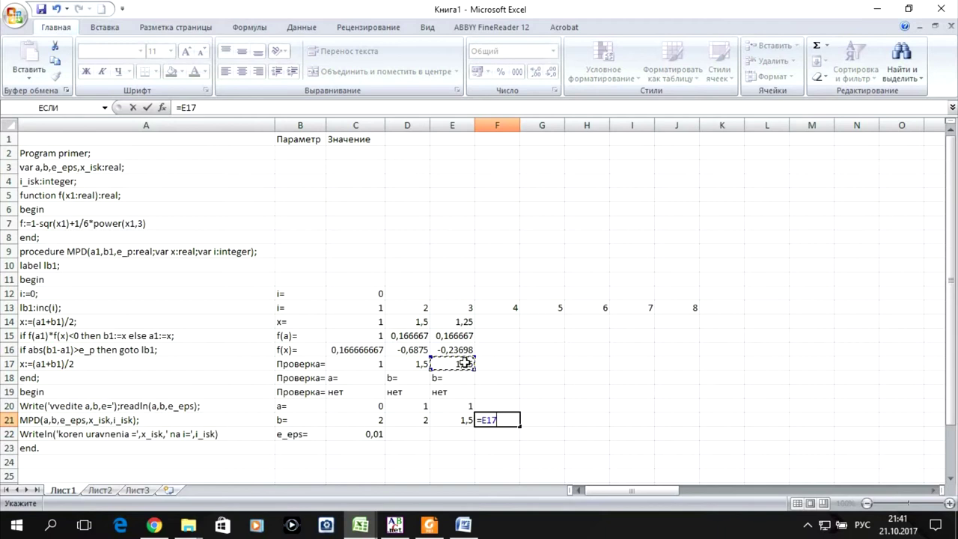
{"action": "key", "text": "Return"}
{"action": "left_click", "coordinate": [467, 407]}
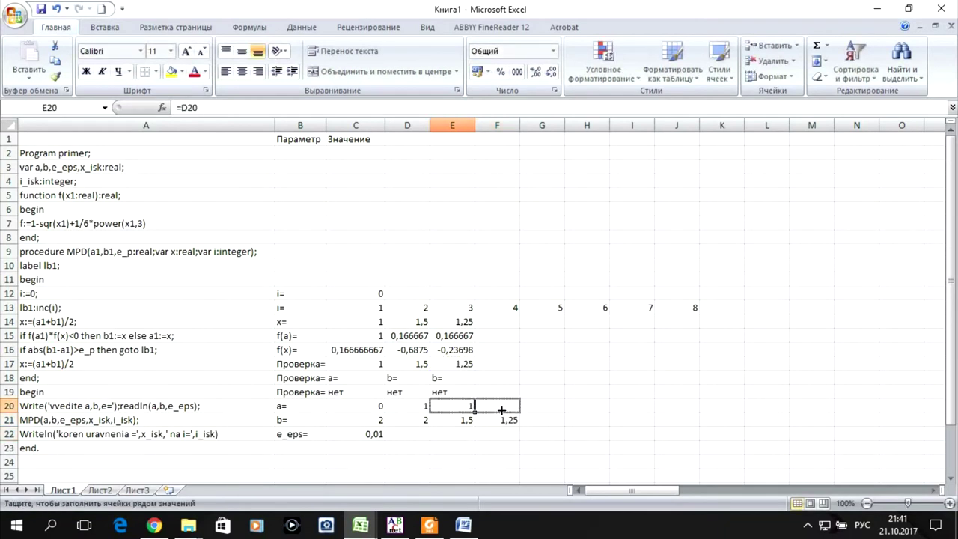
{"action": "left_click_drag", "start_coordinate": [475, 408], "coordinate": [503, 408]}
- Fill the x, choice and stopping-test formulas from column E into F, giving x=1,125
{"action": "left_click", "coordinate": [463, 321]}
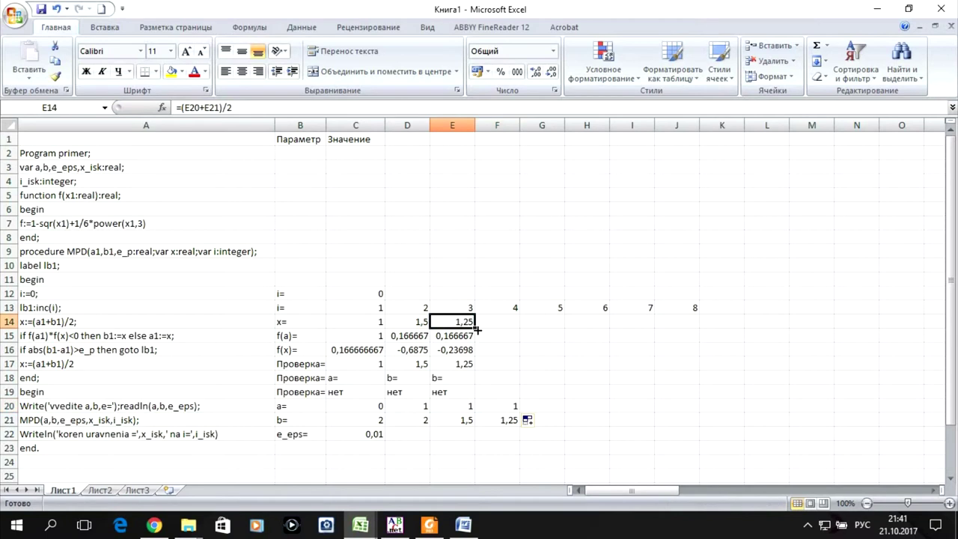
{"action": "mouse_move", "coordinate": [475, 328]}
{"action": "left_mouse_down"}
{"action": "mouse_move", "coordinate": [503, 329]}
{"action": "mouse_move", "coordinate": [493, 341]}
{"action": "mouse_move", "coordinate": [515, 368]}
{"action": "left_mouse_up"}
{"action": "left_click", "coordinate": [441, 339]}
{"action": "left_click", "coordinate": [472, 352]}
{"action": "left_click", "coordinate": [465, 365]}
{"action": "left_click", "coordinate": [444, 380]}
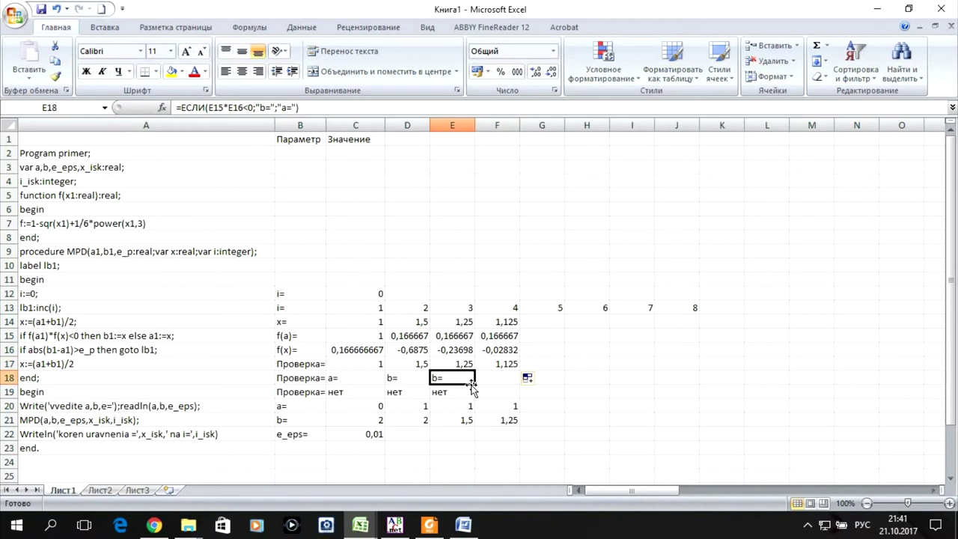
{"action": "left_click_drag", "start_coordinate": [476, 384], "coordinate": [496, 384]}
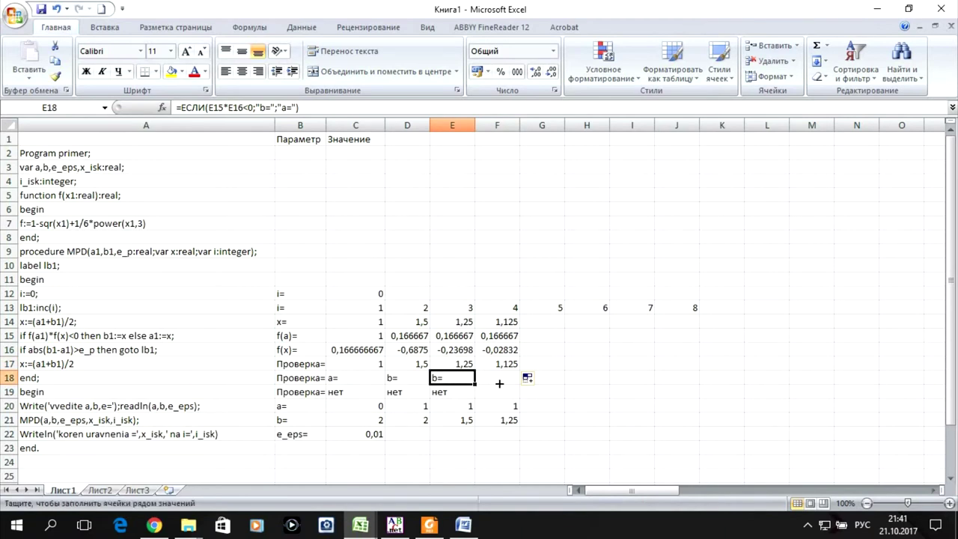
{"action": "left_click", "coordinate": [465, 391]}
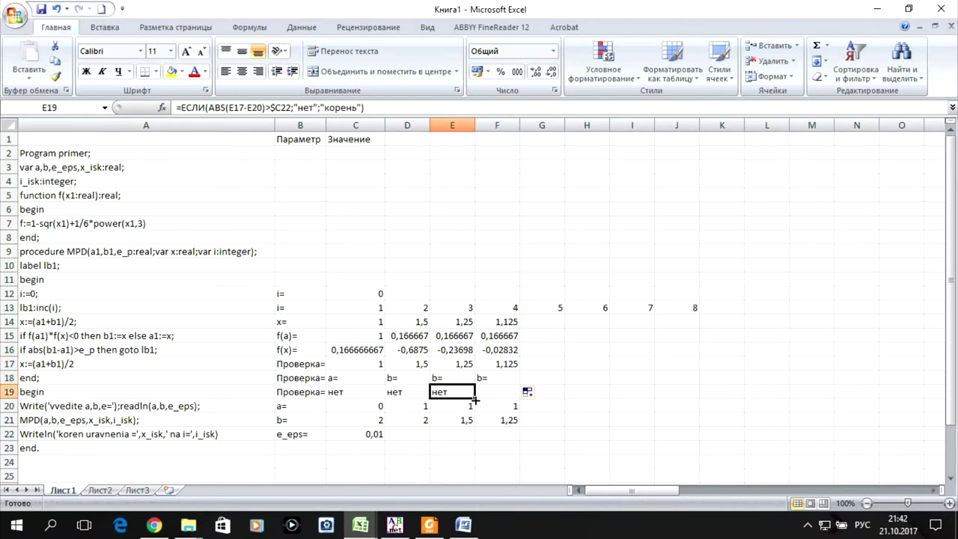
{"action": "left_click_drag", "start_coordinate": [475, 401], "coordinate": [506, 399]}
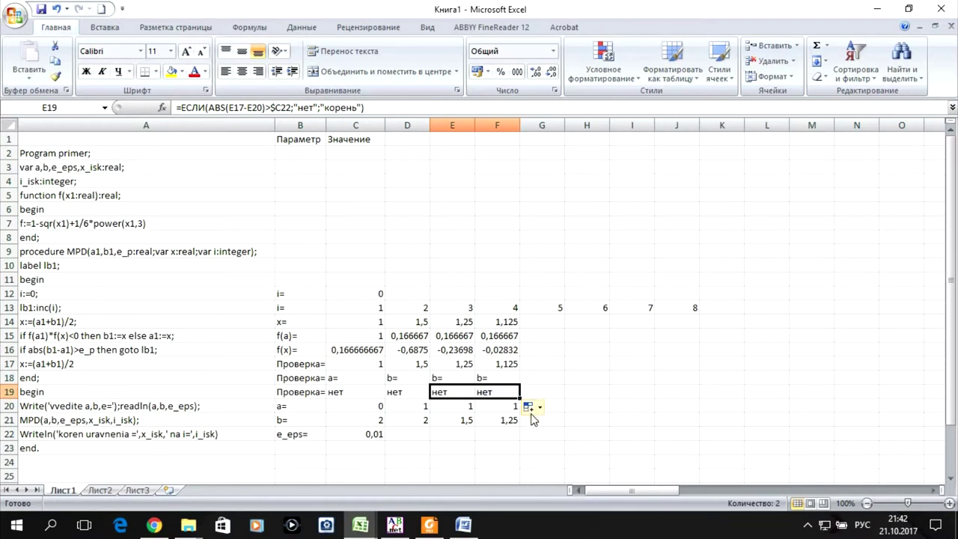
- Set G21 to =F17 as the new b value and carry the a value from F20 into G20
{"action": "left_click", "coordinate": [553, 421]}
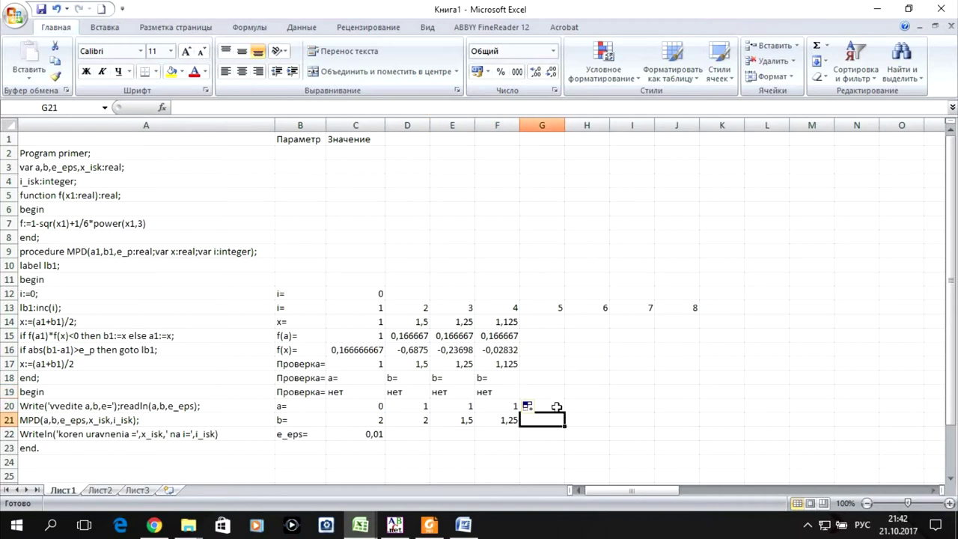
{"action": "type", "text": "="}
{"action": "left_click", "coordinate": [506, 364]}
{"action": "key", "text": "Return"}
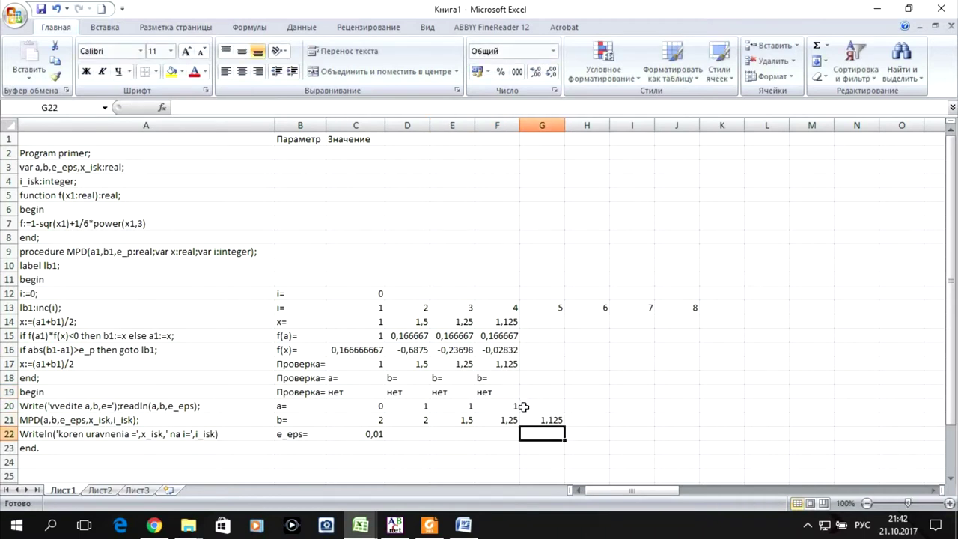
{"action": "left_click", "coordinate": [515, 406]}
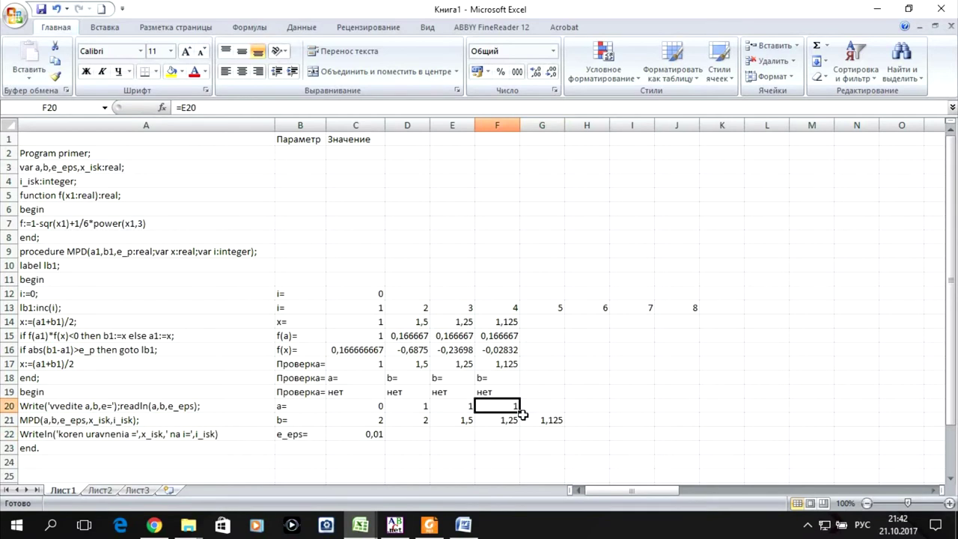
{"action": "left_click_drag", "start_coordinate": [522, 411], "coordinate": [554, 411]}
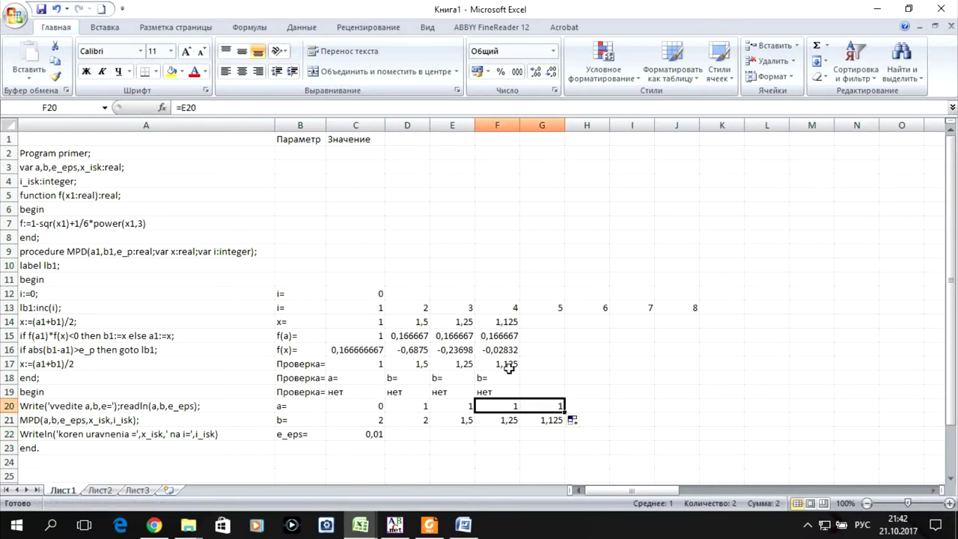
- Copy the x, f(a), f(x), check and a/b choice formulas from column F into G14:G18
{"action": "left_click", "coordinate": [510, 338]}
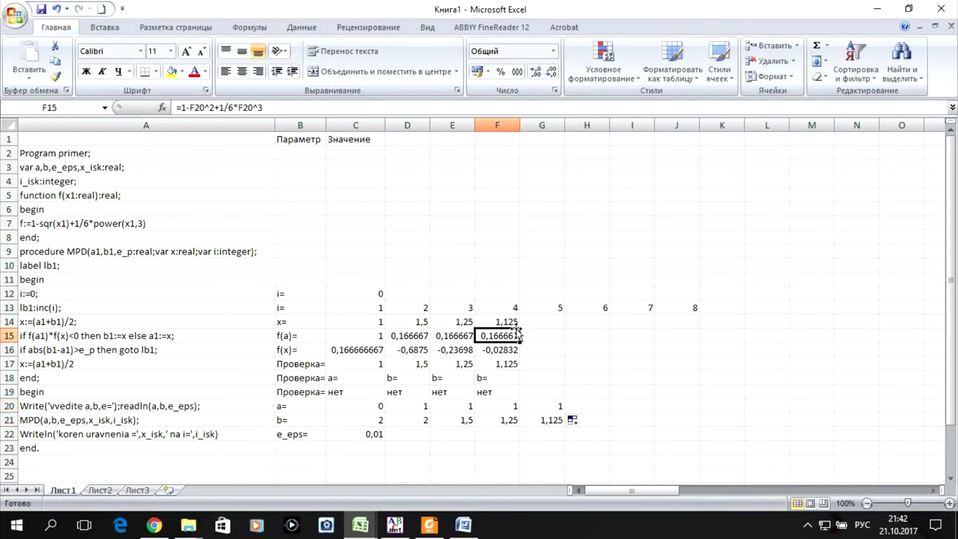
{"action": "left_click", "coordinate": [499, 322]}
{"action": "left_click_drag", "start_coordinate": [522, 326], "coordinate": [553, 328]}
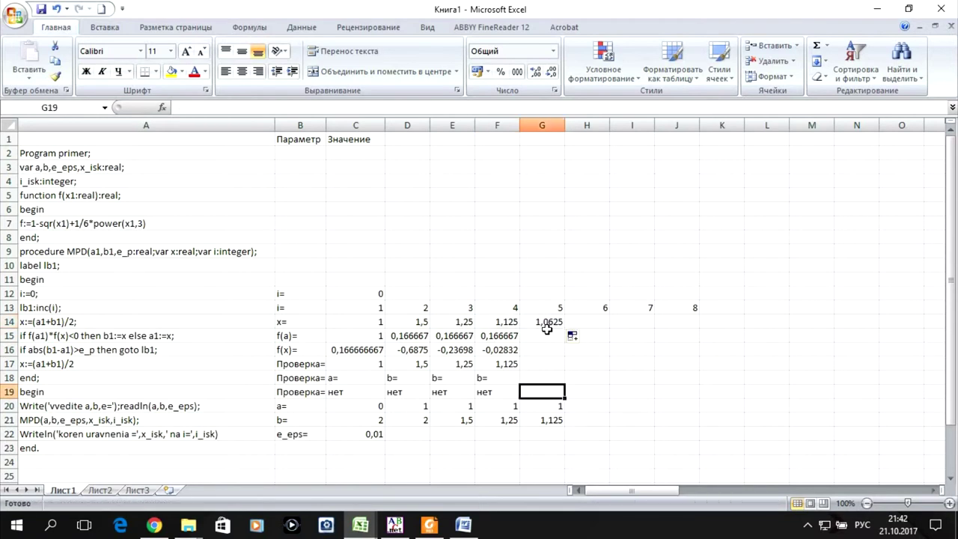
{"action": "left_click", "coordinate": [519, 340]}
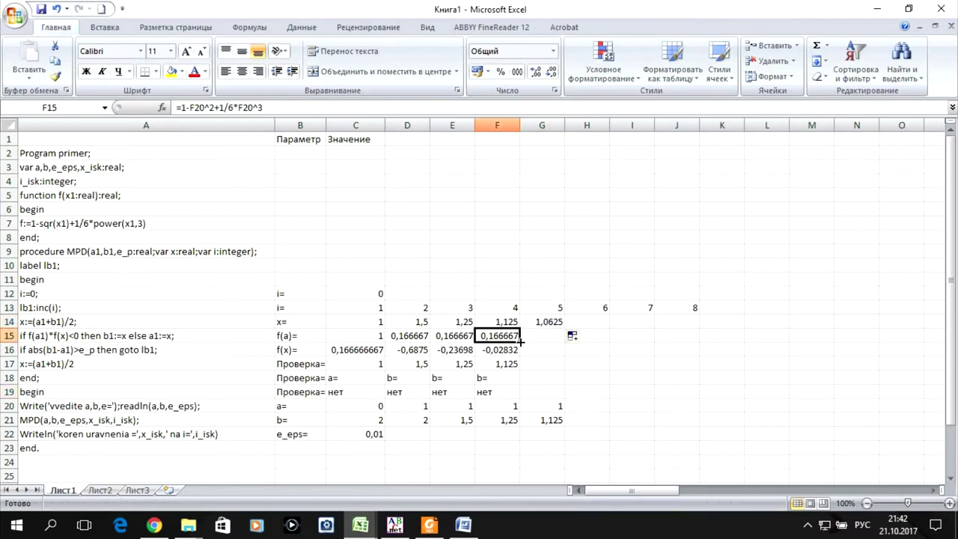
{"action": "mouse_move", "coordinate": [521, 342]}
{"action": "left_mouse_down"}
{"action": "mouse_move", "coordinate": [554, 342]}
{"action": "mouse_move", "coordinate": [552, 360]}
{"action": "left_mouse_up"}
{"action": "left_click", "coordinate": [517, 353]}
{"action": "left_click", "coordinate": [498, 366]}
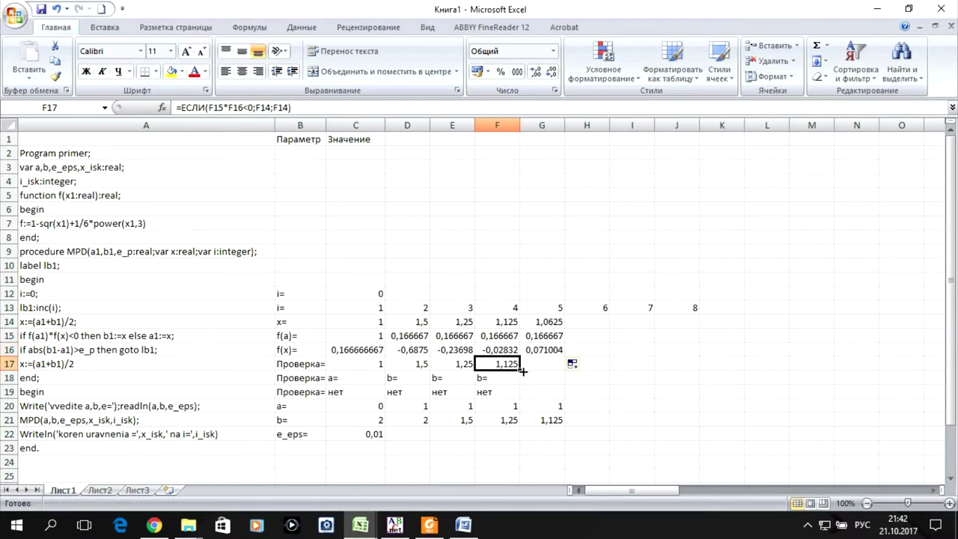
{"action": "left_click_drag", "start_coordinate": [519, 370], "coordinate": [558, 365]}
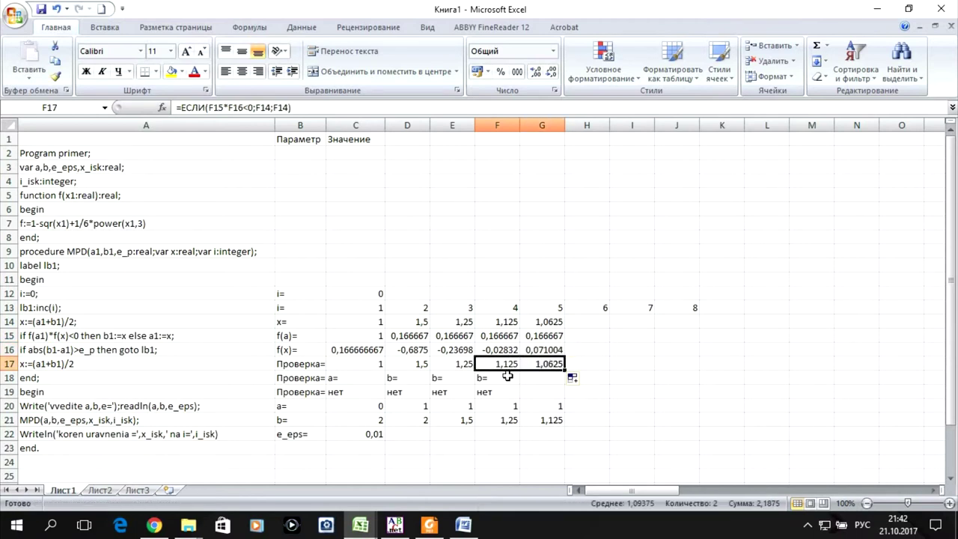
{"action": "left_click", "coordinate": [511, 380]}
{"action": "mouse_move", "coordinate": [520, 383]}
{"action": "left_mouse_down"}
{"action": "mouse_move", "coordinate": [558, 380]}
{"action": "mouse_move", "coordinate": [560, 397]}
{"action": "left_mouse_up"}
- Edit G19 to =ЕСЛИ(ABS(G21-G17)>$C22;"нет";"корень")
{"action": "left_click", "coordinate": [501, 393]}
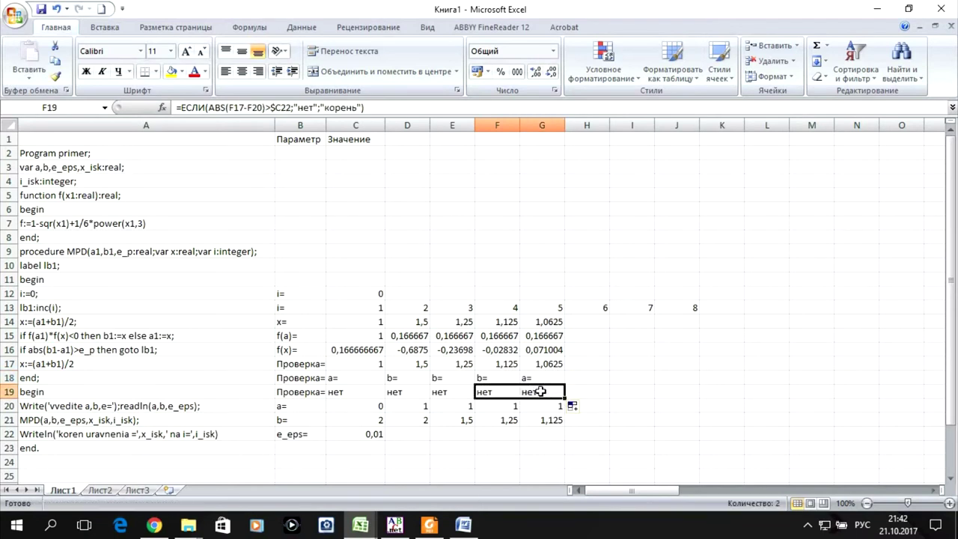
{"action": "double_click", "coordinate": [540, 391]}
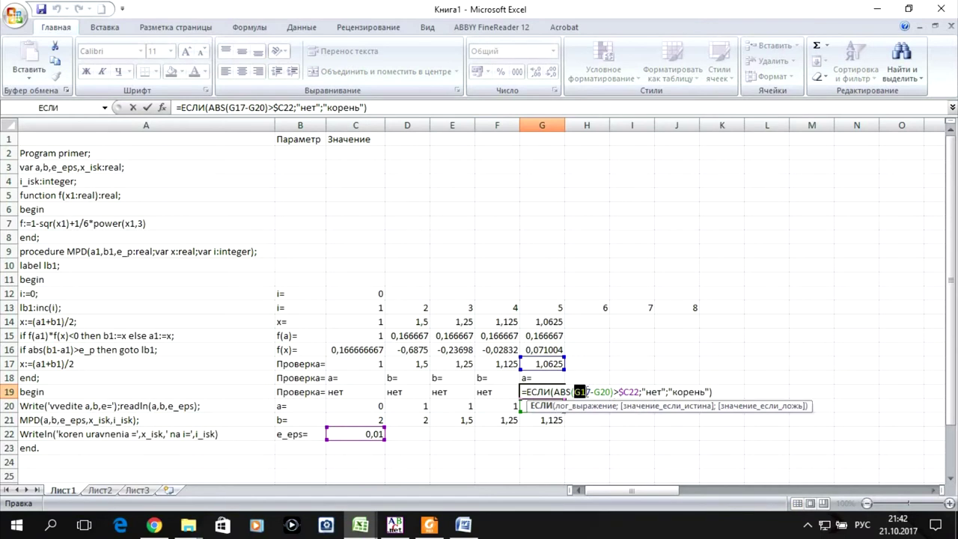
{"action": "left_click_drag", "start_coordinate": [575, 391], "coordinate": [586, 391]}
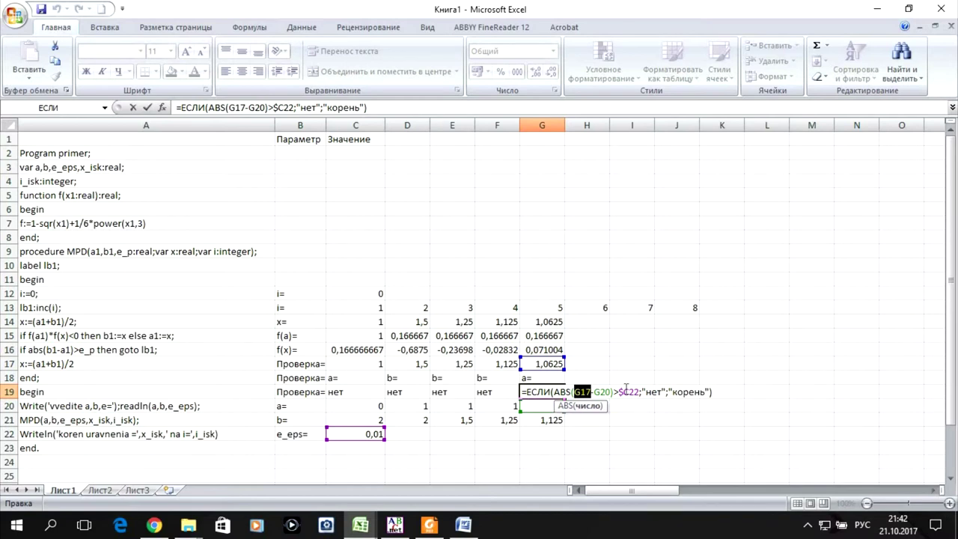
{"action": "left_click", "coordinate": [533, 420]}
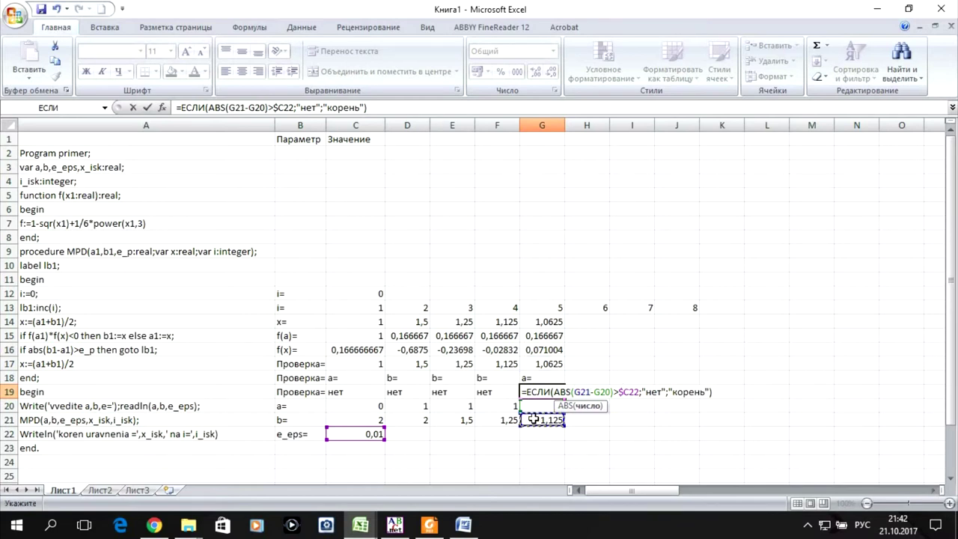
{"action": "left_click_drag", "start_coordinate": [596, 392], "coordinate": [607, 388]}
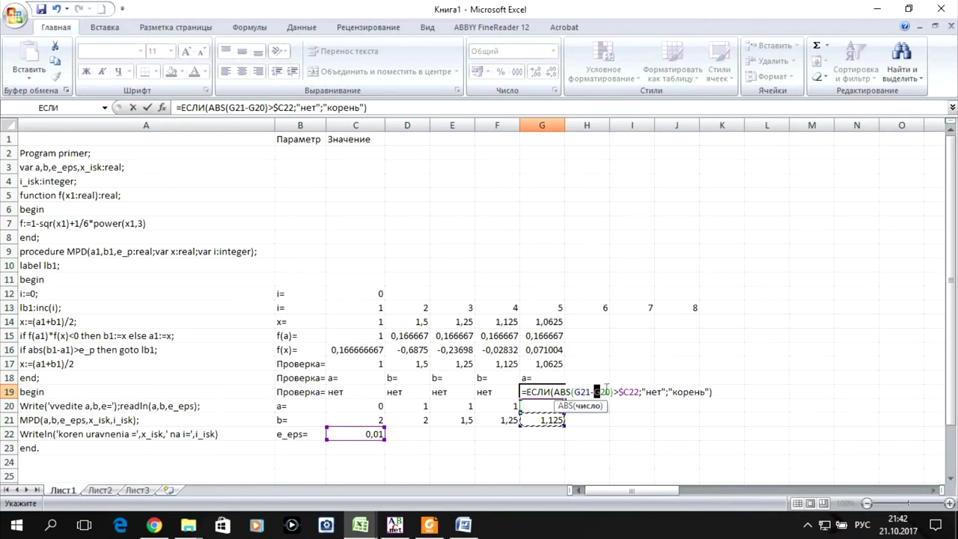
{"action": "left_click", "coordinate": [555, 363]}
{"action": "key", "text": "Return"}
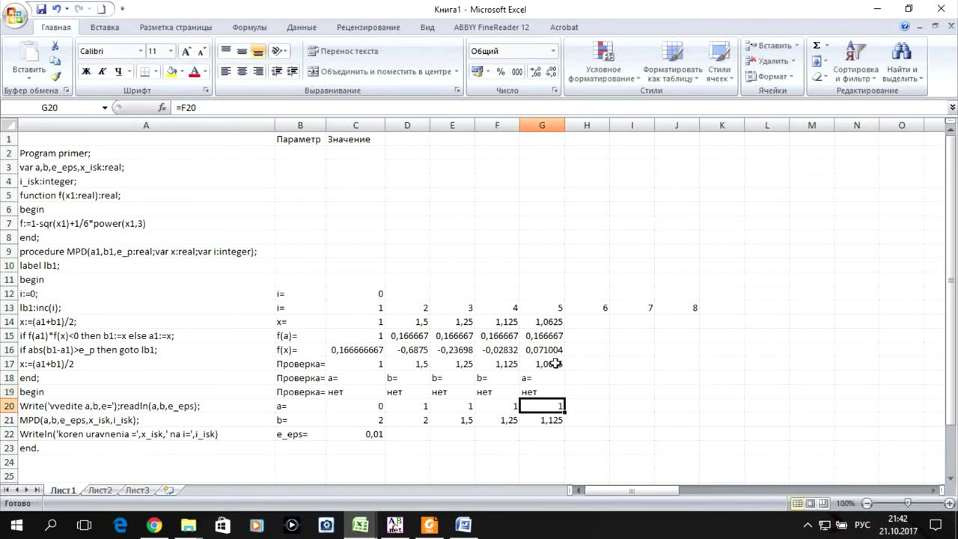
- Set H20 to =G17 (a = 1,0625) and H21 to =G21 (b = 1,125)
{"action": "left_click", "coordinate": [581, 322]}
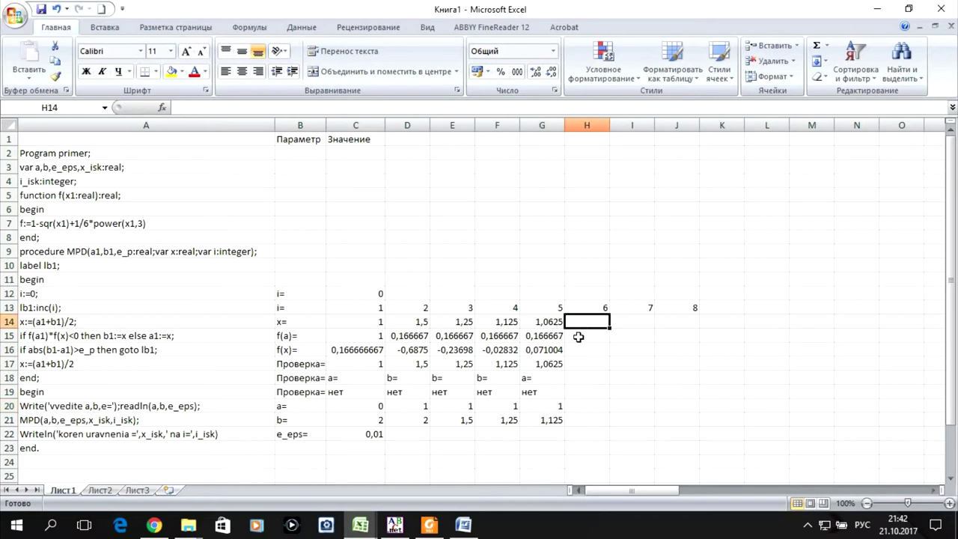
{"action": "left_click", "coordinate": [581, 407]}
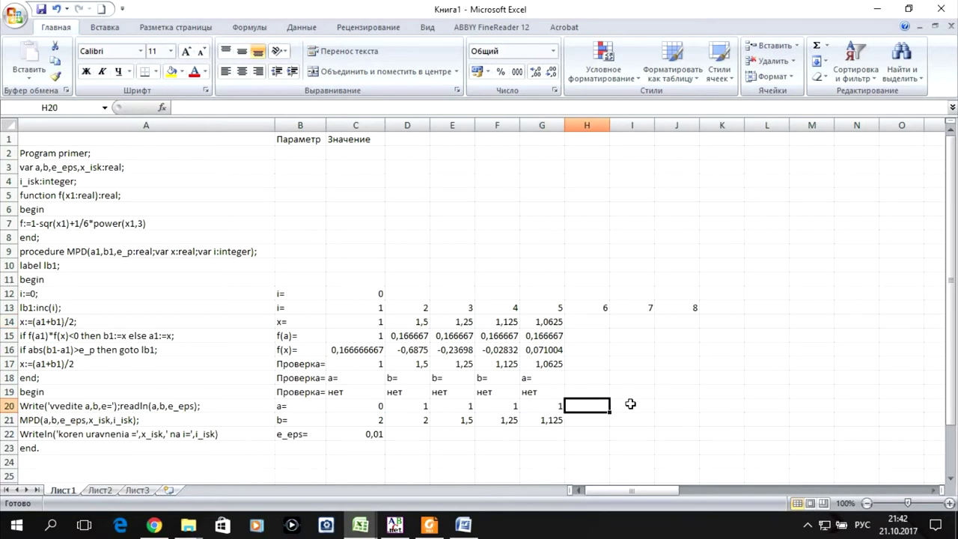
{"action": "type", "text": "="}
{"action": "left_click", "coordinate": [545, 365]}
{"action": "key", "text": "Return"}
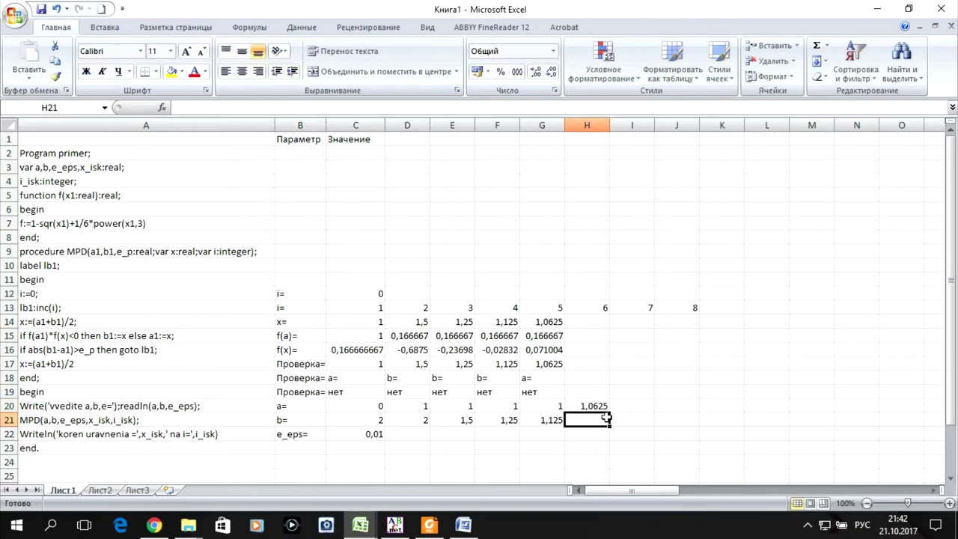
{"action": "type", "text": "="}
{"action": "left_click", "coordinate": [544, 419]}
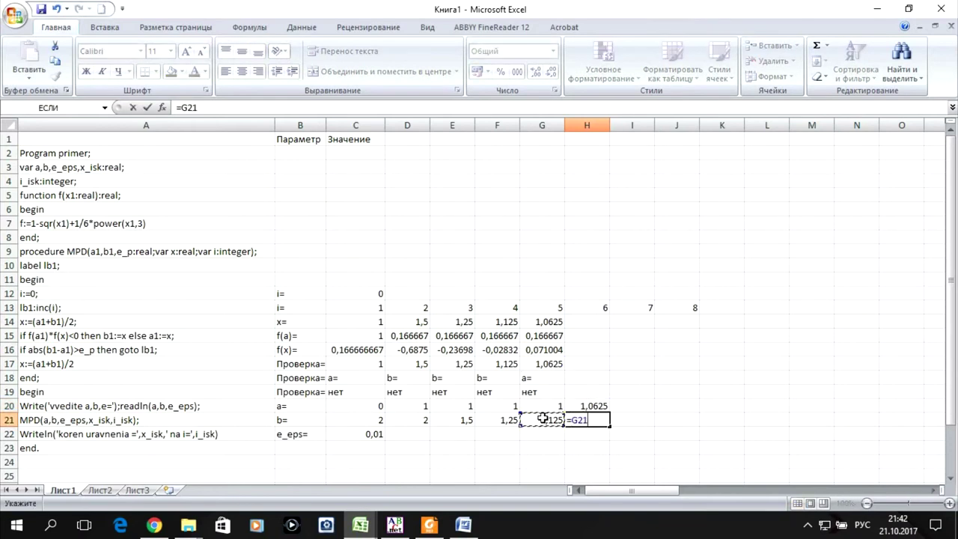
{"action": "key", "text": "Return"}
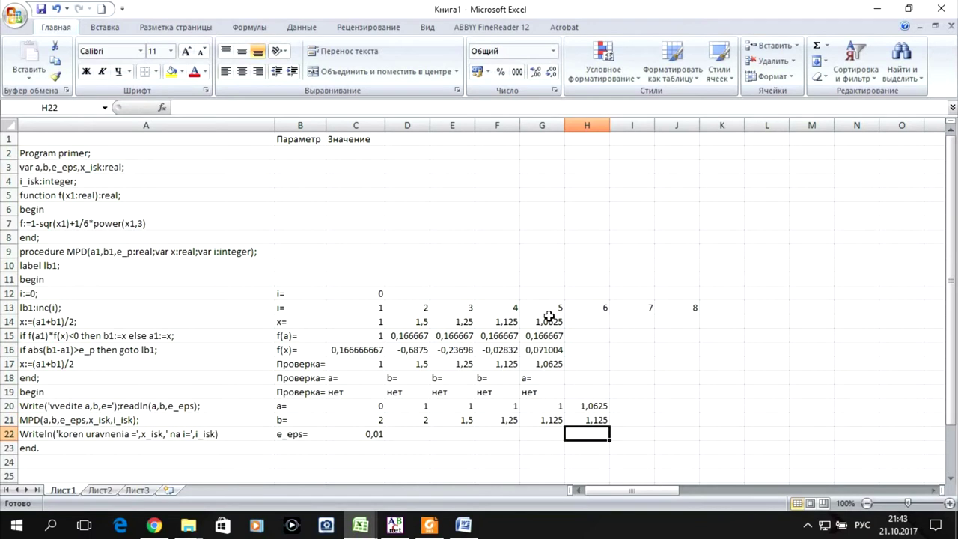
- Extend the midpoint and f(a) formulas into H14:H15, giving x = 1,09375 and f(a) = 0,071004
{"action": "left_click", "coordinate": [551, 321]}
{"action": "mouse_move", "coordinate": [565, 328]}
{"action": "left_mouse_down"}
{"action": "mouse_move", "coordinate": [588, 324]}
{"action": "mouse_move", "coordinate": [613, 341]}
{"action": "left_mouse_up"}
{"action": "left_click", "coordinate": [549, 336]}
{"action": "double_click", "coordinate": [557, 353]}
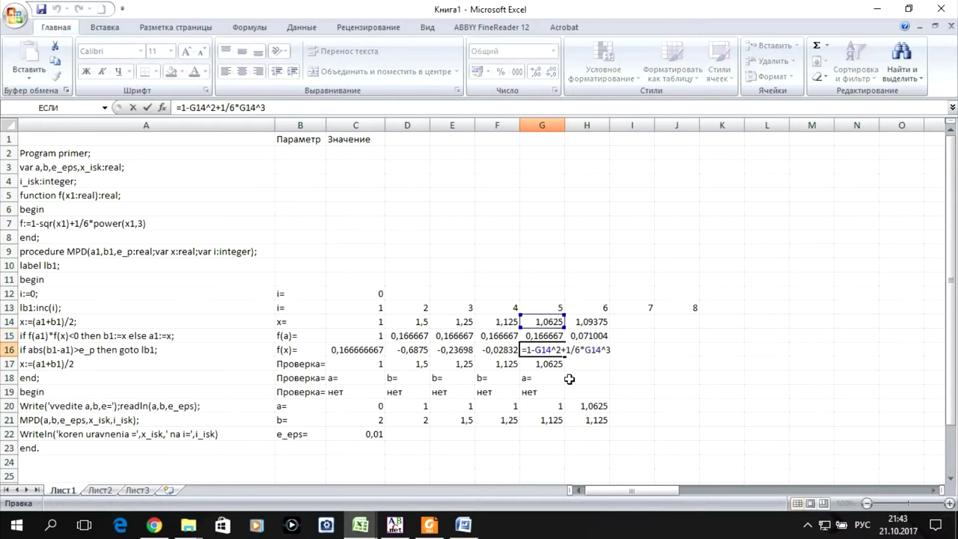
{"action": "key", "text": "ctrl+Return"}
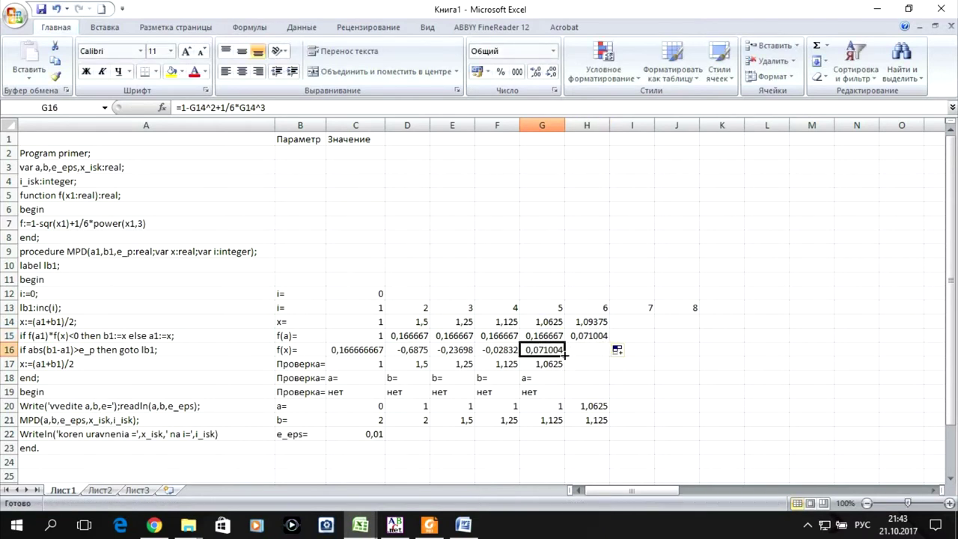
- Try filling the G16 f(x) formula down column G, undoing it after the circular-reference warning
{"action": "left_click_drag", "start_coordinate": [567, 356], "coordinate": [567, 425]}
{"action": "left_click", "coordinate": [536, 327]}
{"action": "left_click", "coordinate": [560, 352]}
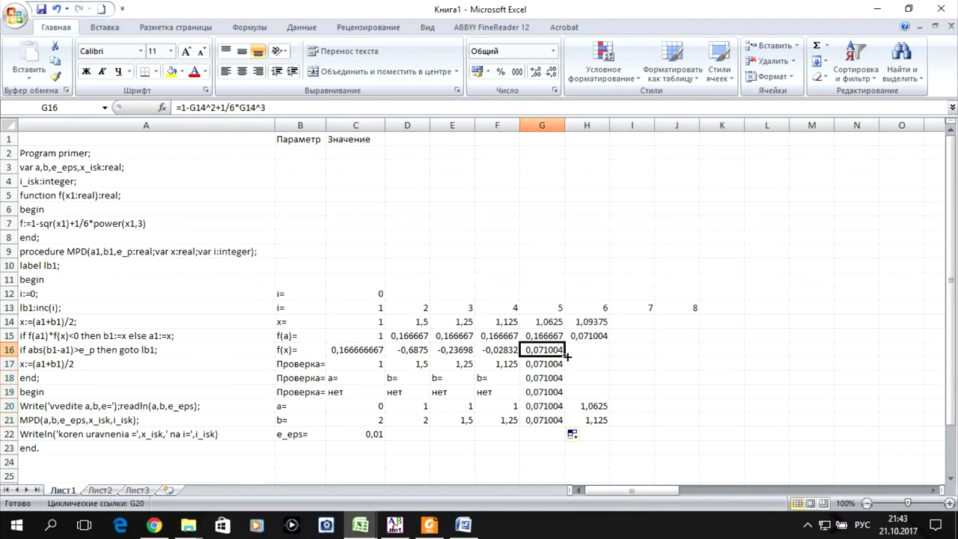
{"action": "left_click", "coordinate": [57, 10]}
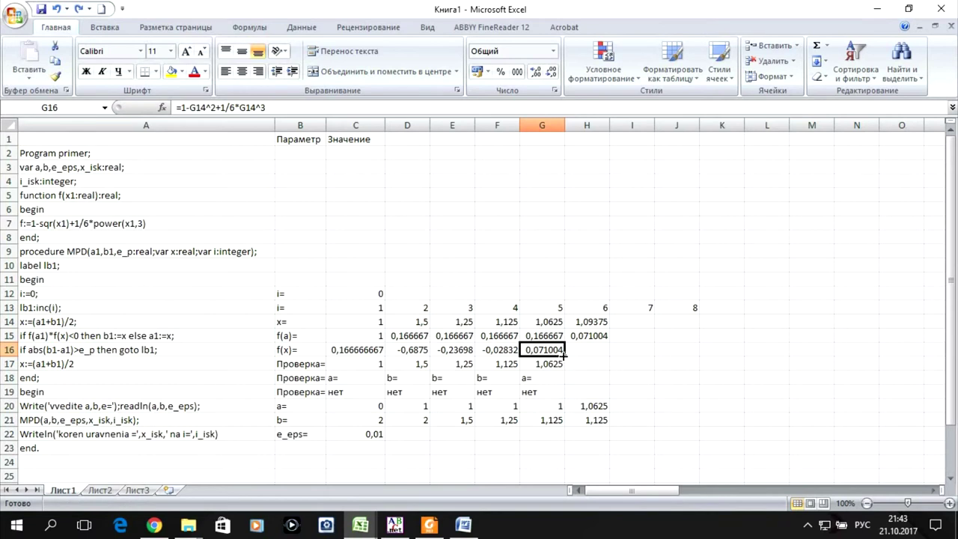
{"action": "left_click_drag", "start_coordinate": [565, 357], "coordinate": [566, 425]}
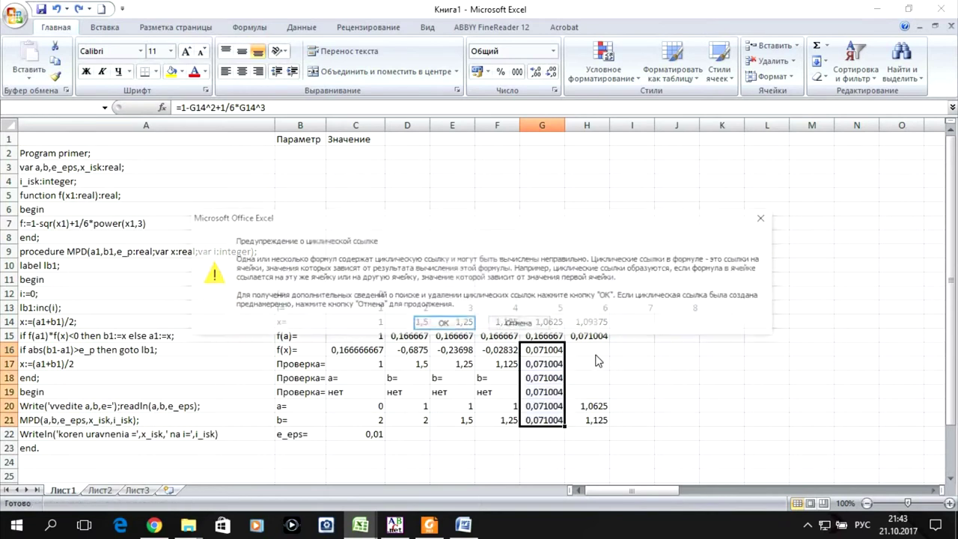
{"action": "left_click", "coordinate": [524, 325]}
{"action": "left_click", "coordinate": [57, 10]}
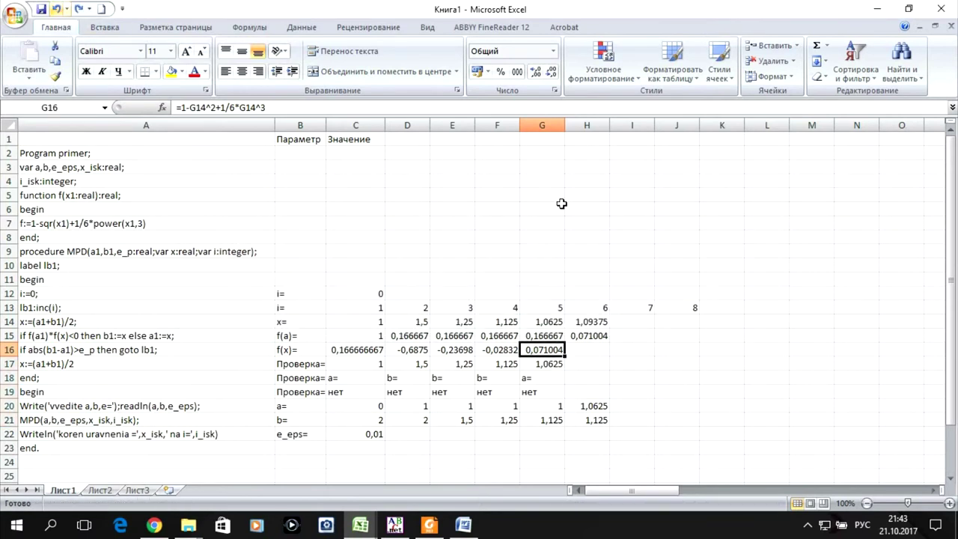
- Extend the f(x), midpoint check and stopping-check formulas from G16:G19 into H16:H19
{"action": "left_click_drag", "start_coordinate": [565, 357], "coordinate": [599, 358]}
{"action": "left_click", "coordinate": [548, 364]}
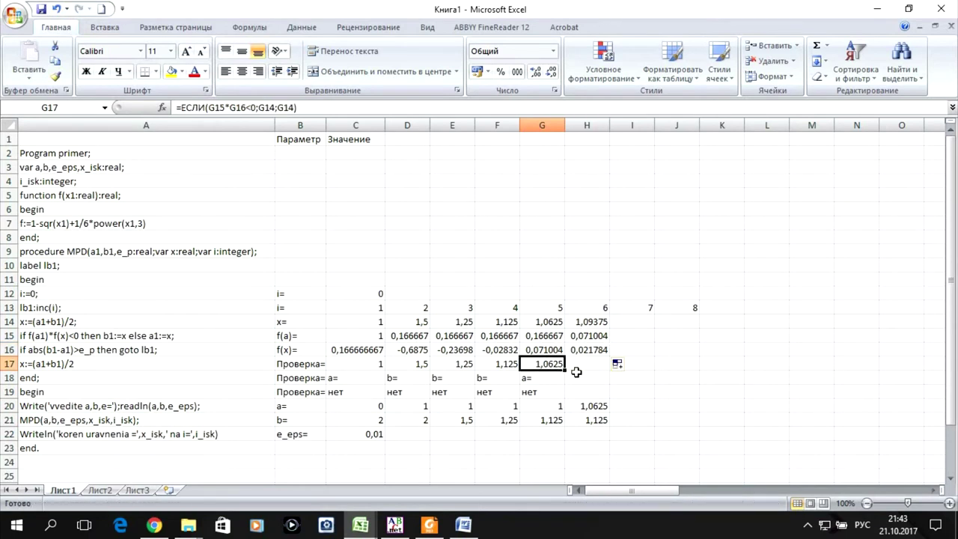
{"action": "mouse_move", "coordinate": [565, 371]}
{"action": "left_mouse_down"}
{"action": "mouse_move", "coordinate": [592, 365]}
{"action": "mouse_move", "coordinate": [594, 382]}
{"action": "left_mouse_up"}
{"action": "left_click", "coordinate": [561, 380]}
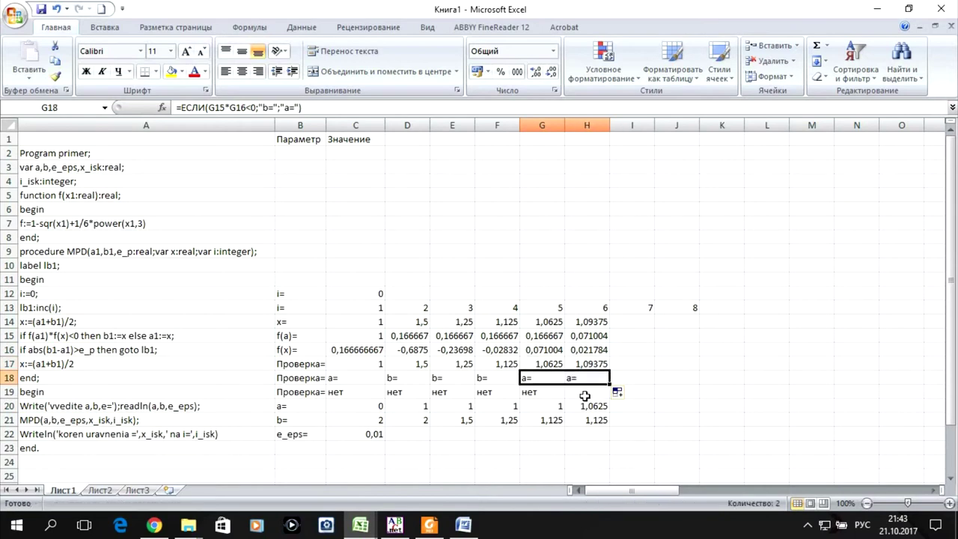
{"action": "left_click", "coordinate": [585, 396]}
{"action": "left_click", "coordinate": [549, 392]}
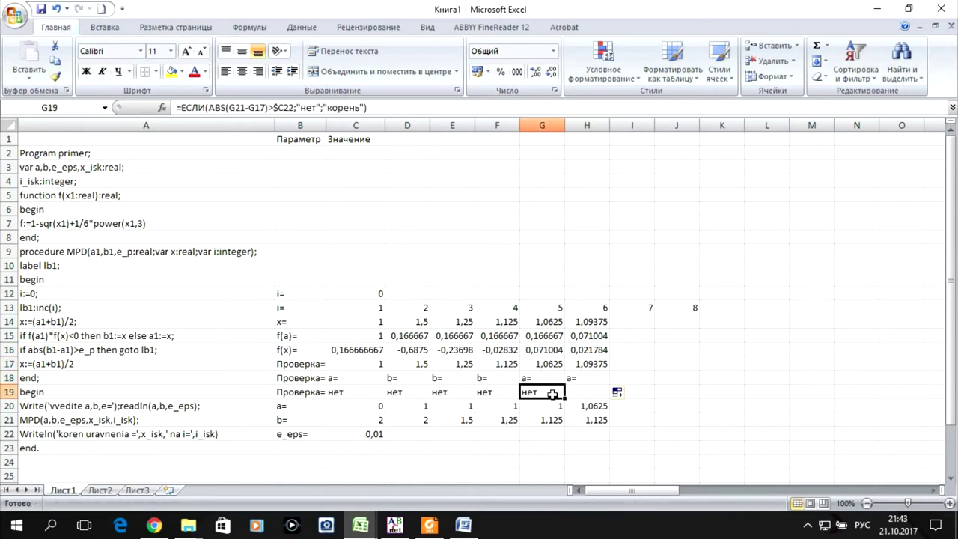
{"action": "left_click_drag", "start_coordinate": [569, 400], "coordinate": [593, 397]}
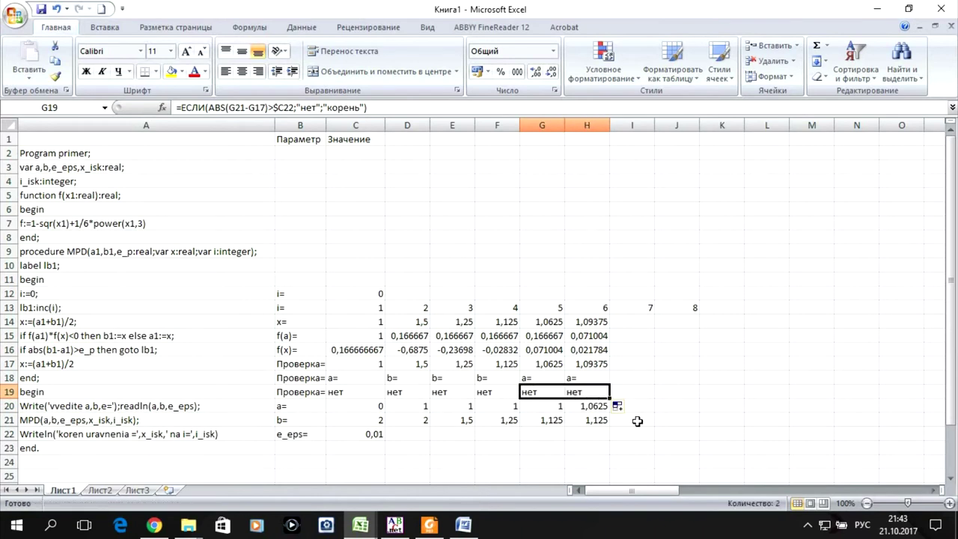
- Set I20 to =H14, copy b = 1,125 into I21, and extend the midpoint formula into I14
{"action": "left_click", "coordinate": [637, 417]}
{"action": "left_click", "coordinate": [636, 404]}
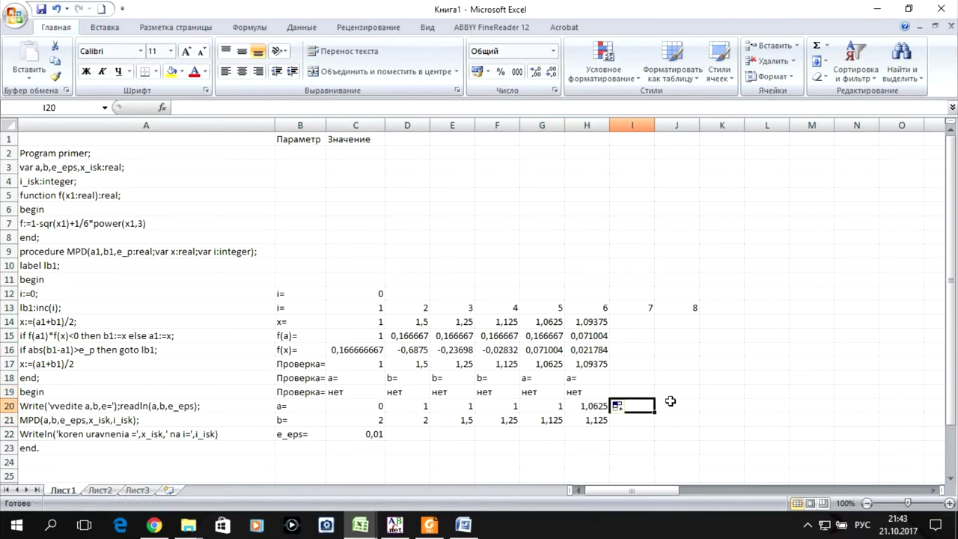
{"action": "type", "text": "="}
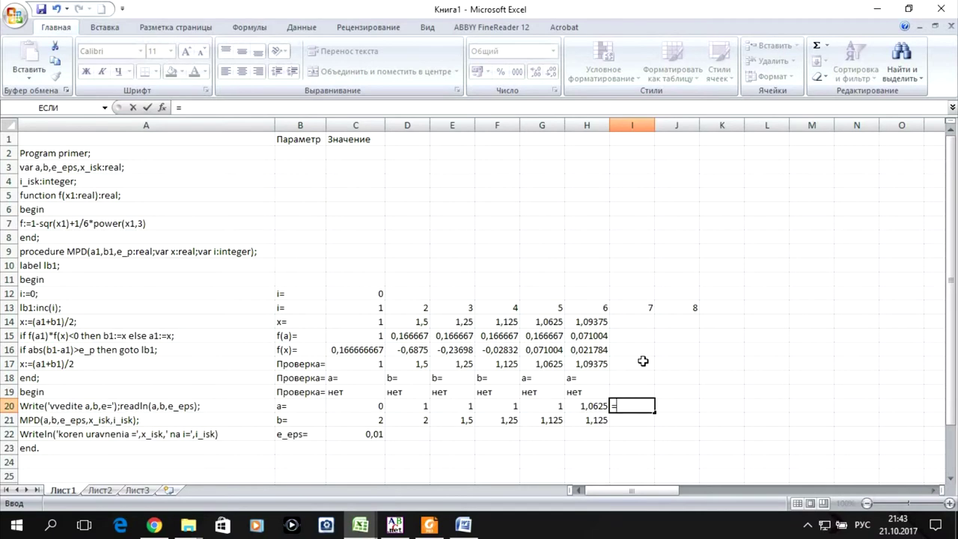
{"action": "left_click", "coordinate": [583, 323]}
{"action": "key", "text": "Return"}
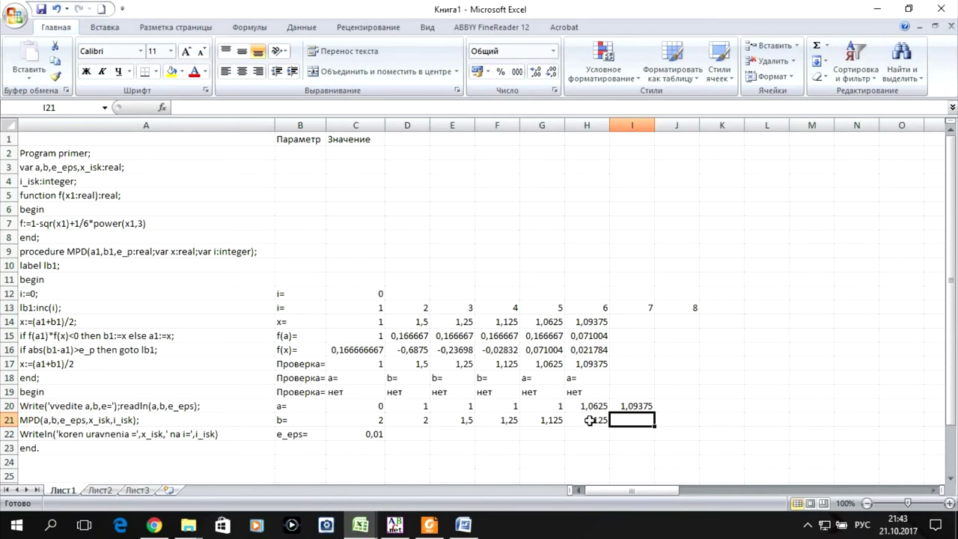
{"action": "left_click", "coordinate": [590, 420]}
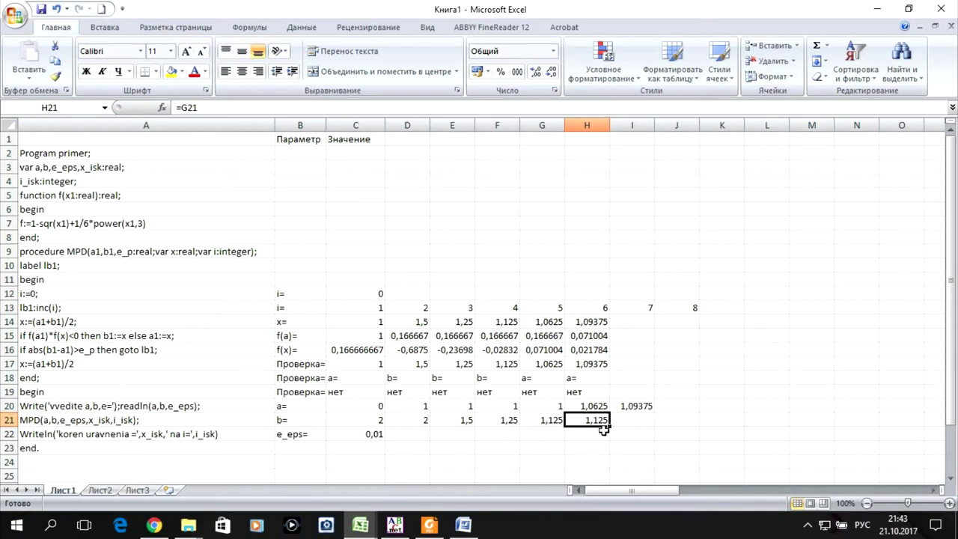
{"action": "left_click_drag", "start_coordinate": [608, 428], "coordinate": [647, 427]}
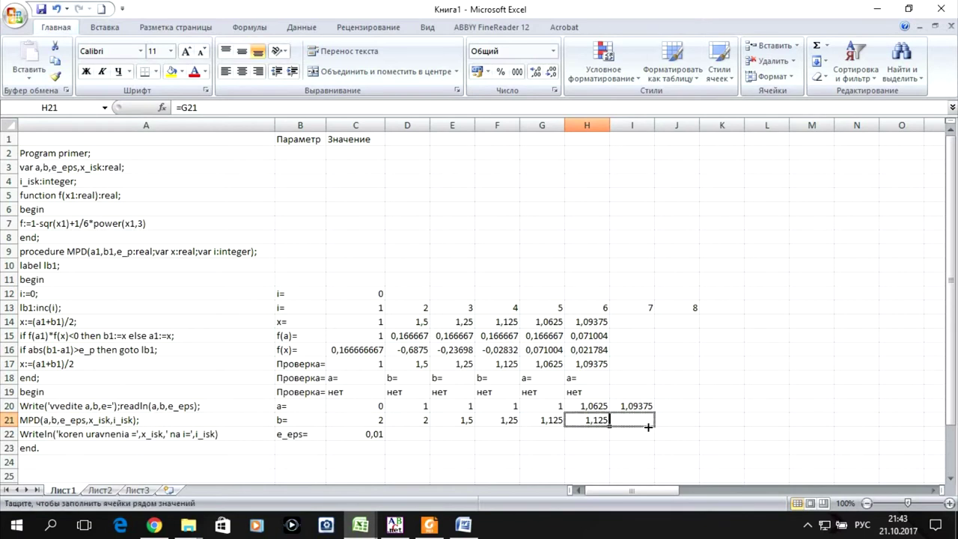
{"action": "left_click", "coordinate": [607, 326]}
{"action": "mouse_move", "coordinate": [610, 329]}
{"action": "left_mouse_down"}
{"action": "mouse_move", "coordinate": [651, 326]}
{"action": "mouse_move", "coordinate": [648, 366]}
{"action": "left_mouse_up"}
- Extend the f(a), midpoint check and a=/b= formulas from column H into column I
{"action": "left_click", "coordinate": [605, 338]}
{"action": "left_click", "coordinate": [587, 352]}
{"action": "left_click", "coordinate": [599, 362]}
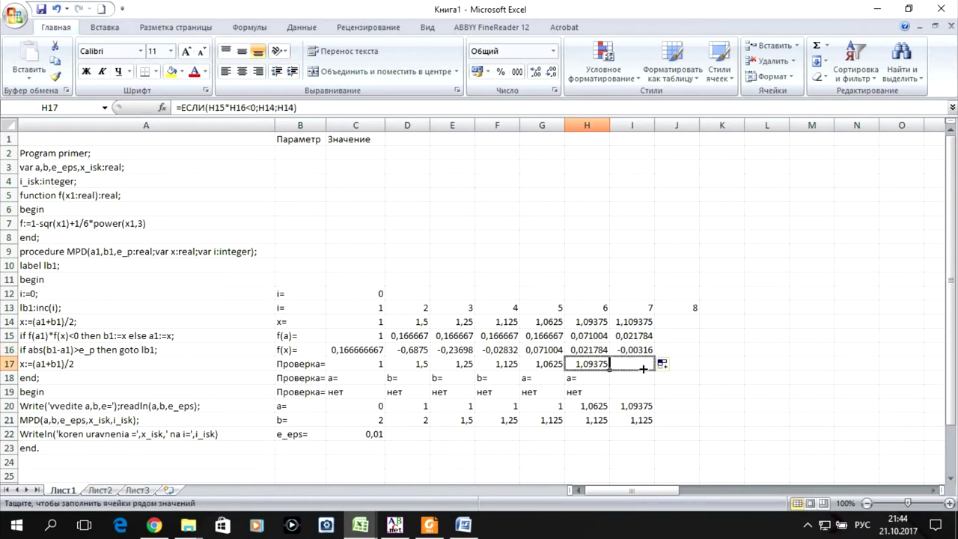
{"action": "left_click", "coordinate": [584, 380]}
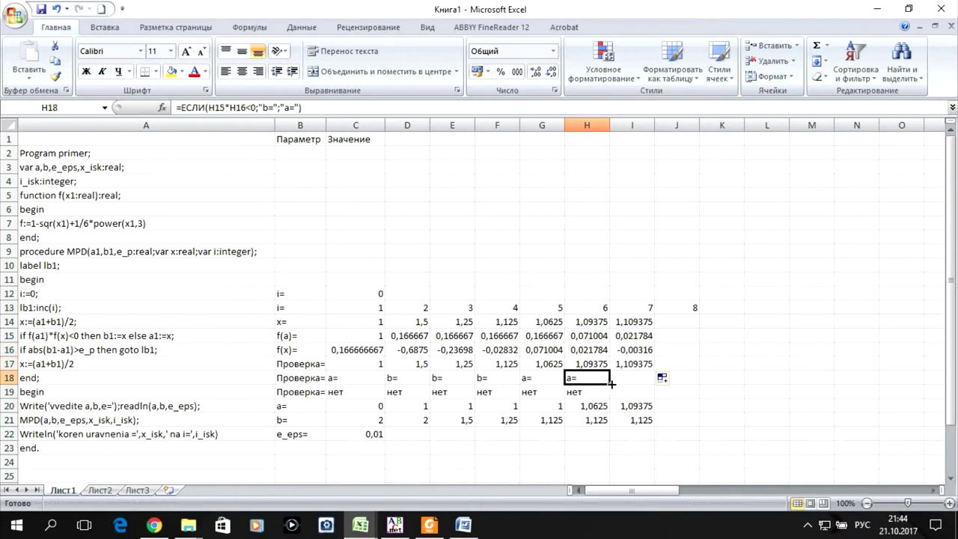
{"action": "mouse_move", "coordinate": [611, 384]}
{"action": "left_mouse_down"}
{"action": "mouse_move", "coordinate": [648, 380]}
{"action": "mouse_move", "coordinate": [635, 388]}
{"action": "left_mouse_up"}
- Correct I19's stopping check so ABS compares I17 with I20, still showing нет
{"action": "left_click", "coordinate": [596, 394]}
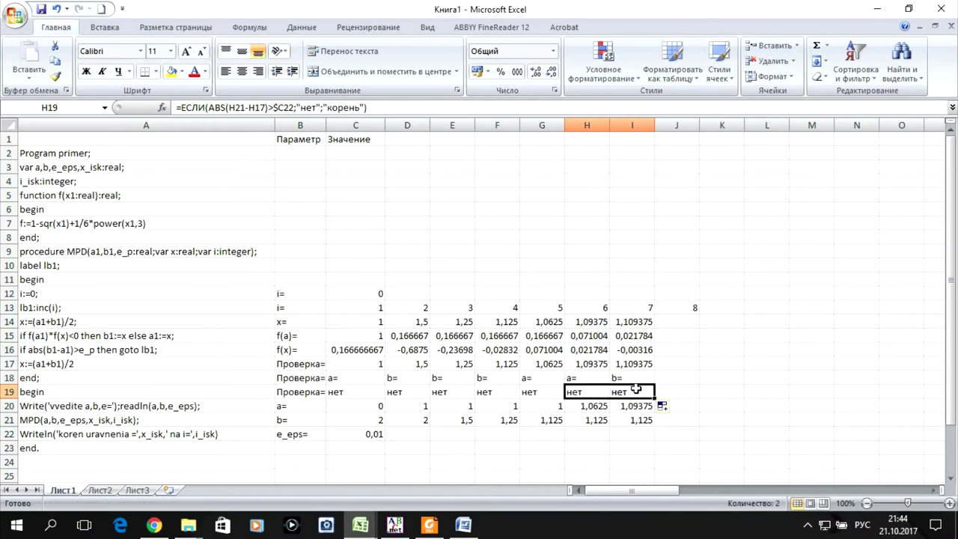
{"action": "double_click", "coordinate": [636, 389]}
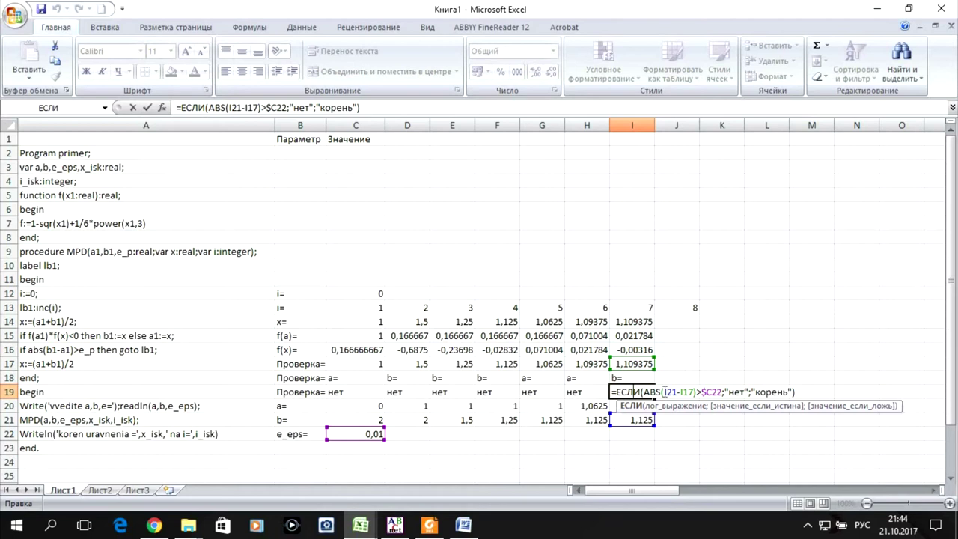
{"action": "left_click_drag", "start_coordinate": [665, 391], "coordinate": [681, 391]}
{"action": "left_click", "coordinate": [632, 364]}
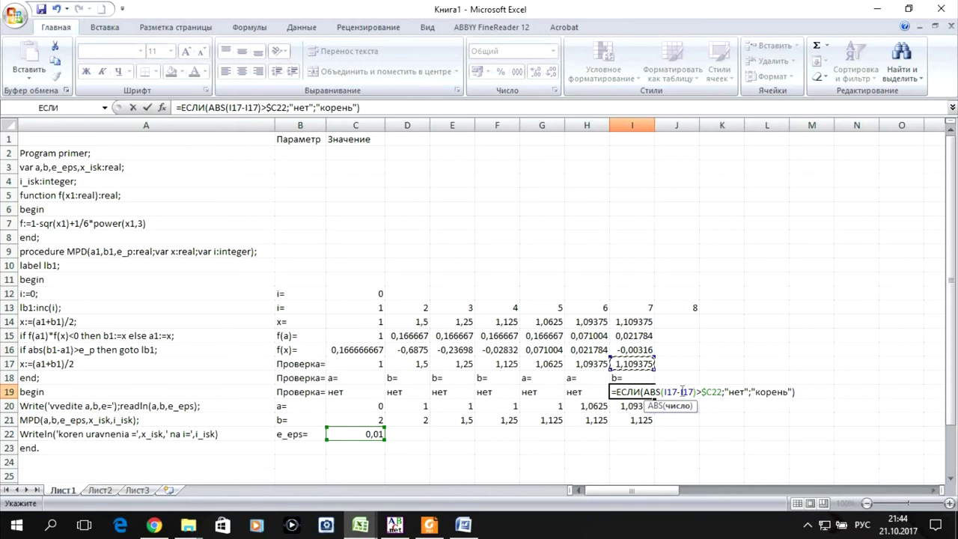
{"action": "left_click", "coordinate": [678, 392]}
{"action": "key", "text": "Delete"}
{"action": "key", "text": "Delete"}
{"action": "type", "text": "20"}
{"action": "key", "text": "Return"}
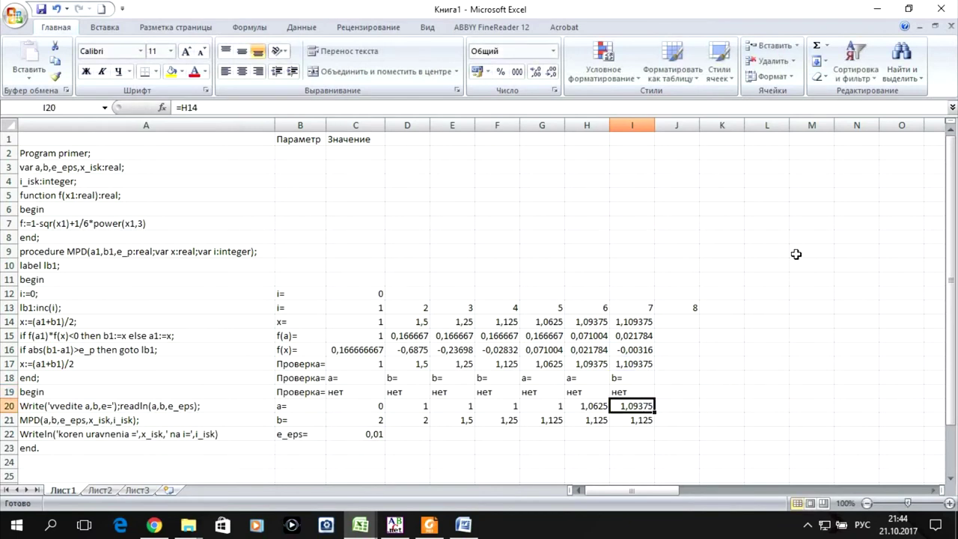
- Enter =I14 in J20, then abandon the started J21 reference to I21
{"action": "left_click", "coordinate": [630, 322]}
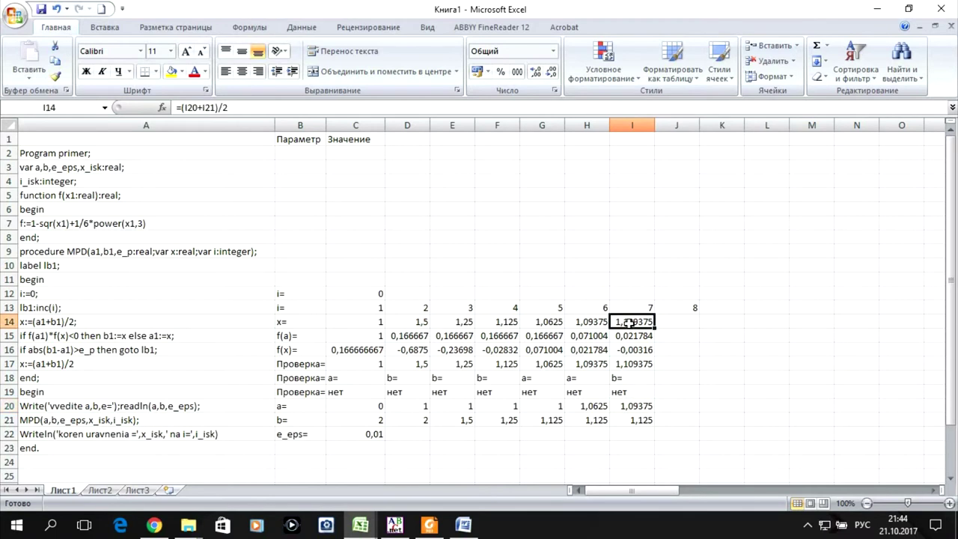
{"action": "left_click", "coordinate": [684, 407]}
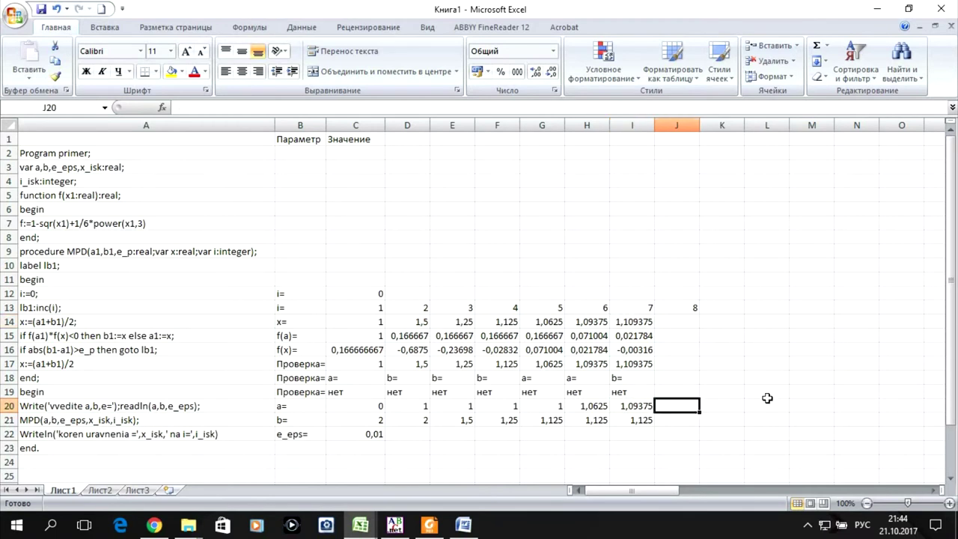
{"action": "type", "text": "="}
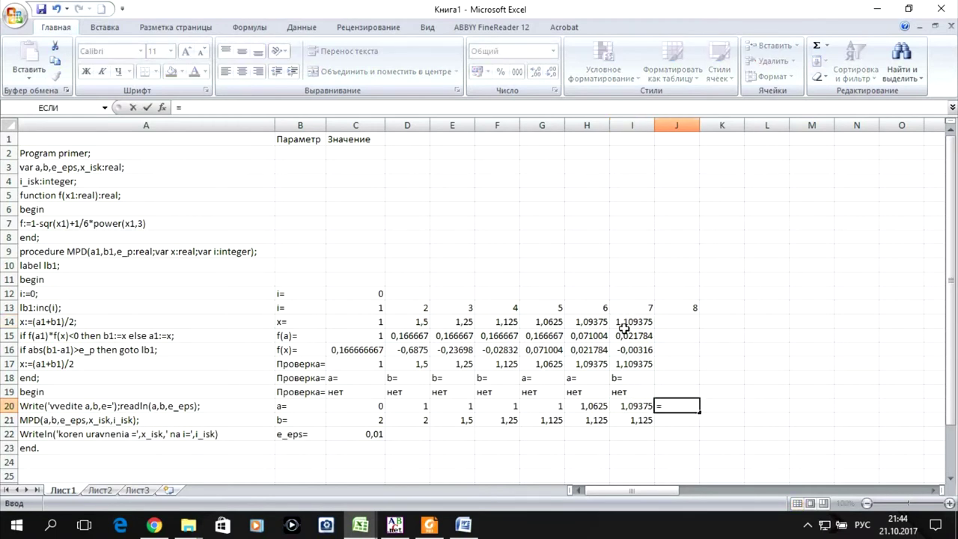
{"action": "left_click", "coordinate": [624, 328]}
{"action": "key", "text": "Return"}
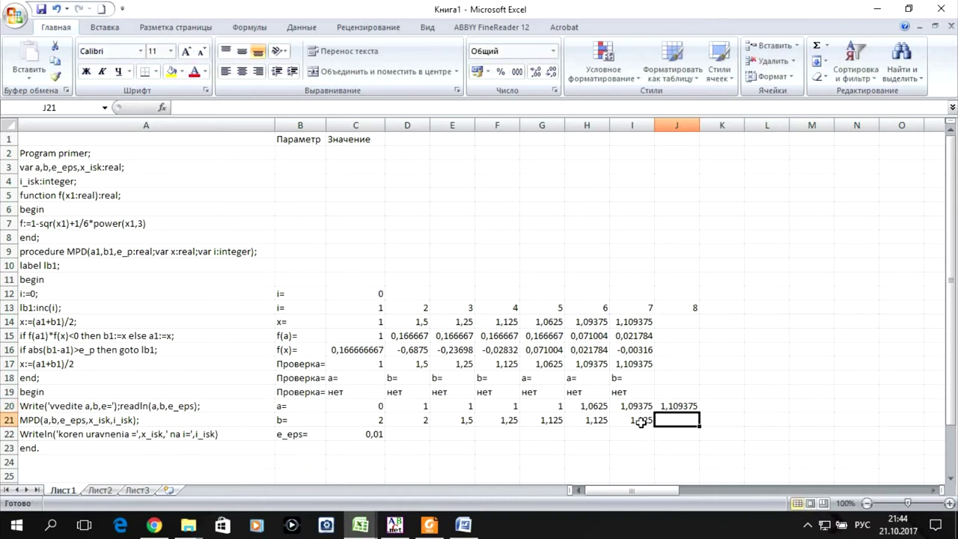
{"action": "type", "text": "="}
{"action": "left_click", "coordinate": [638, 422]}
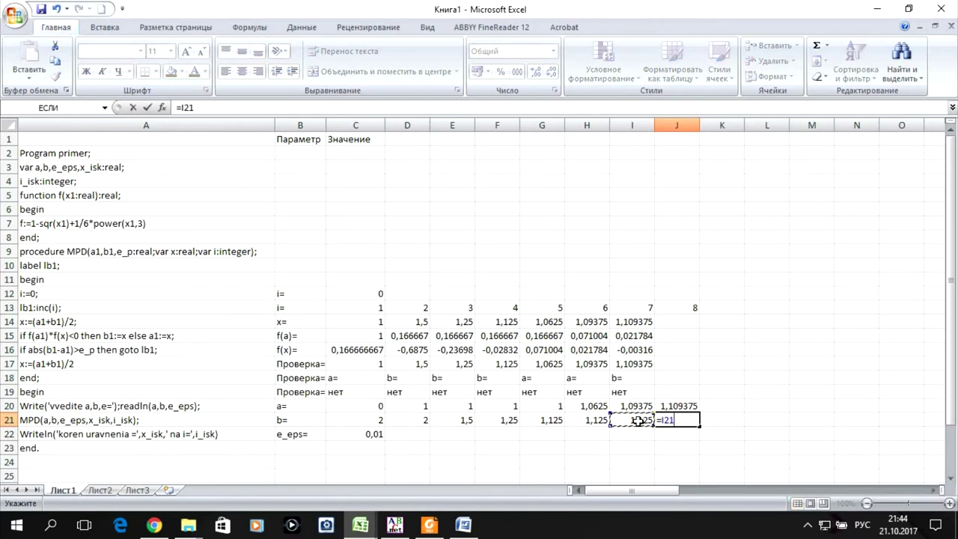
{"action": "key", "text": "Escape"}
- Correct J20 to =I20 (a = 1,09375) and set J21 to =I14 (b = 1,109375)
{"action": "left_click", "coordinate": [681, 404]}
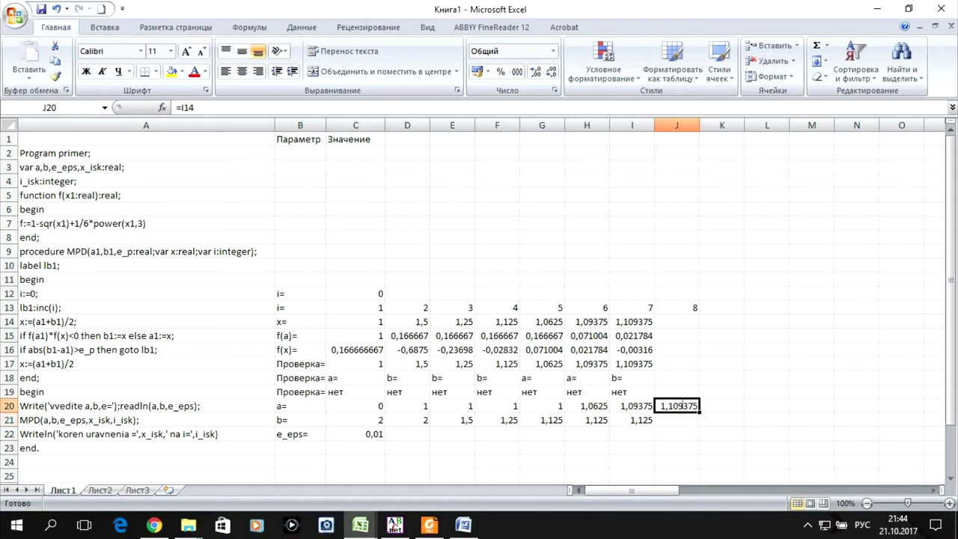
{"action": "type", "text": "=I14"}
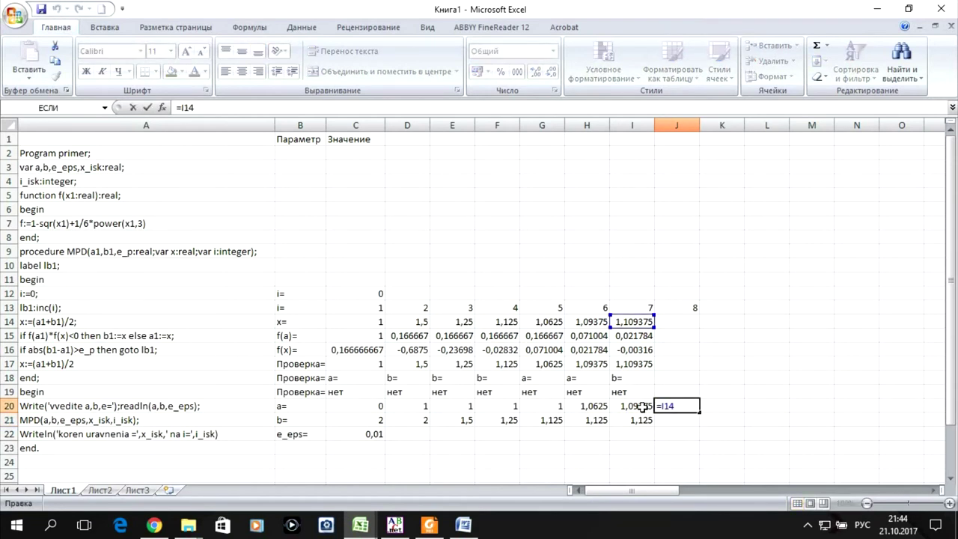
{"action": "key", "text": "BackSpace"}
{"action": "key", "text": "BackSpace"}
{"action": "key", "text": "BackSpace"}
{"action": "left_click", "coordinate": [635, 406]}
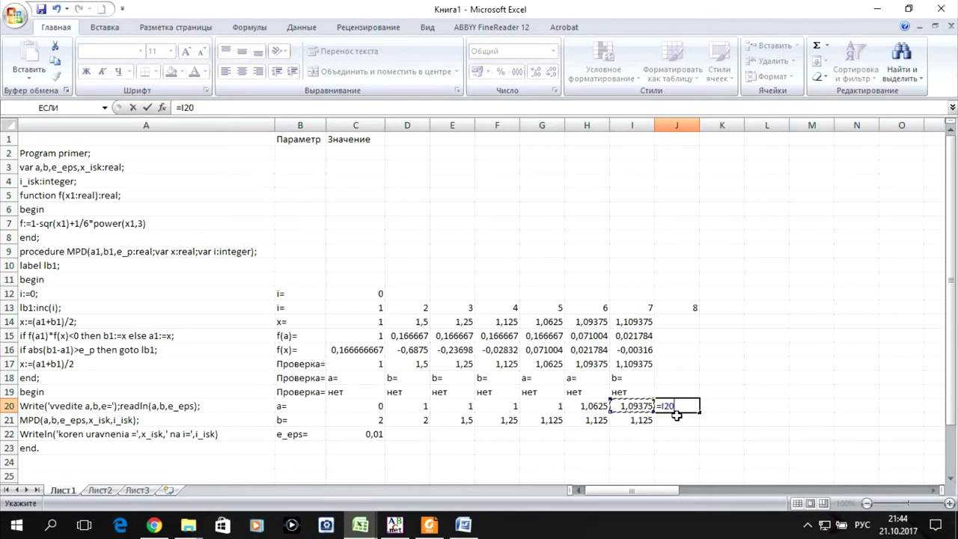
{"action": "key", "text": "Return"}
{"action": "type", "text": "="}
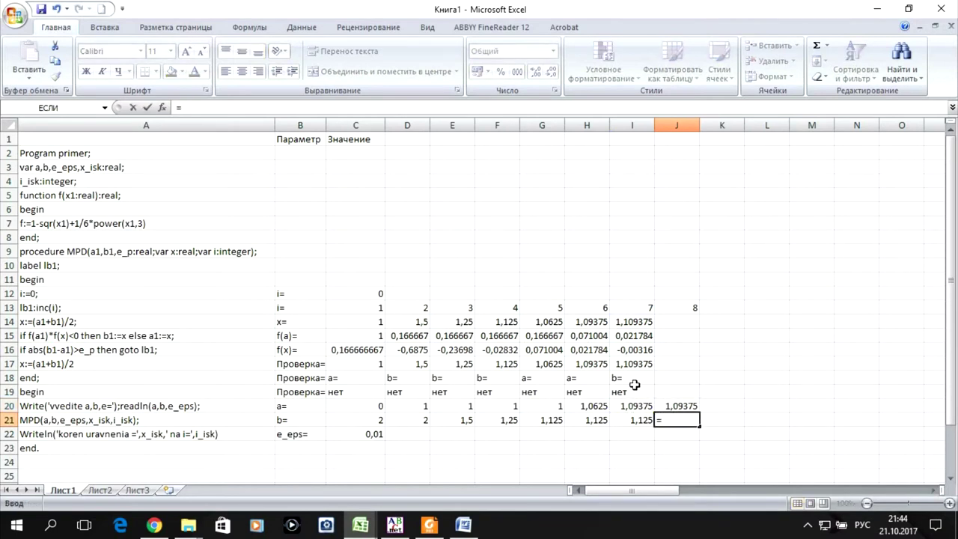
{"action": "left_click", "coordinate": [635, 323]}
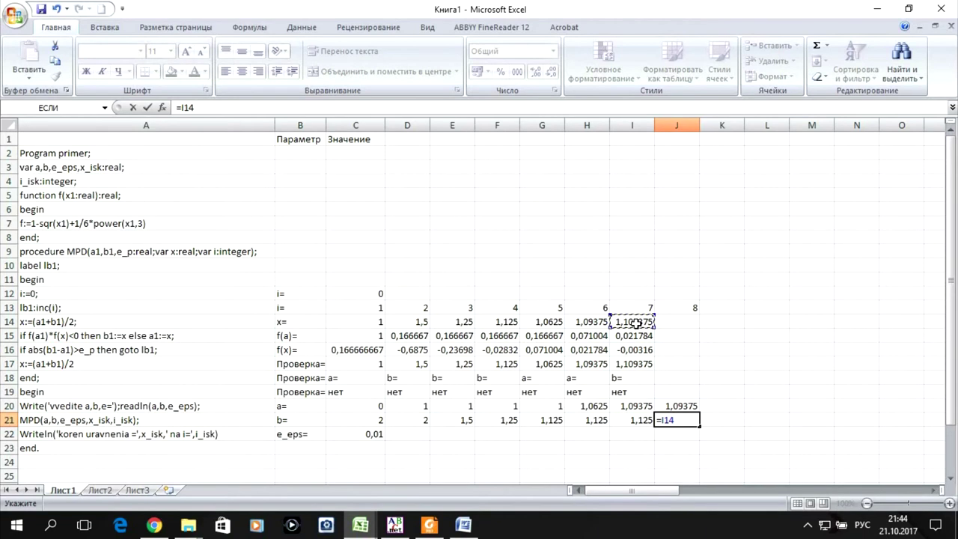
{"action": "key", "text": "Return"}
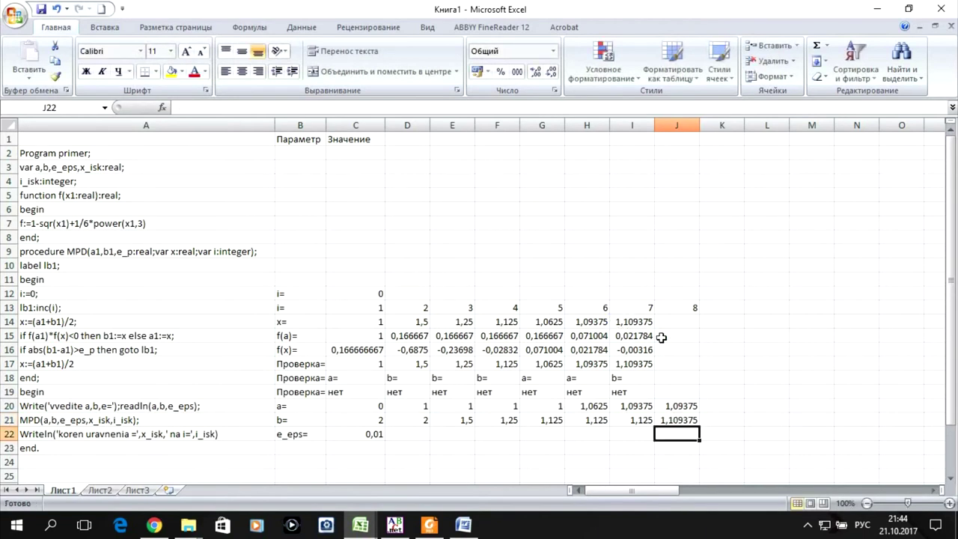
- Fill the x, f(a), check, a=/b= and stopping-check formulas from I14:I19 into column J
{"action": "left_click", "coordinate": [673, 318]}
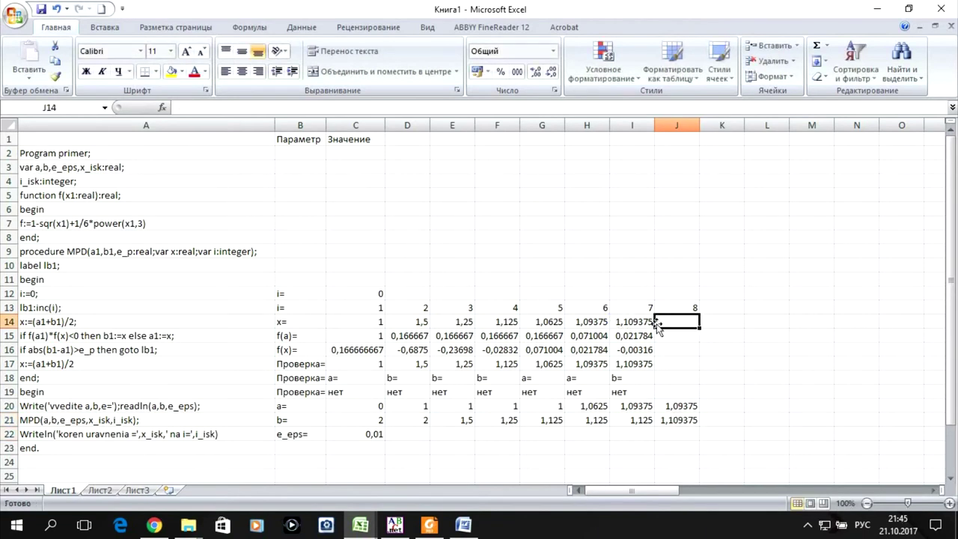
{"action": "left_click", "coordinate": [633, 321]}
{"action": "mouse_move", "coordinate": [654, 329]}
{"action": "left_mouse_down"}
{"action": "mouse_move", "coordinate": [688, 323]}
{"action": "mouse_move", "coordinate": [674, 353]}
{"action": "mouse_move", "coordinate": [693, 369]}
{"action": "left_mouse_up"}
{"action": "left_click", "coordinate": [649, 339]}
{"action": "left_click", "coordinate": [650, 354]}
{"action": "left_click", "coordinate": [642, 365]}
{"action": "left_click", "coordinate": [645, 376]}
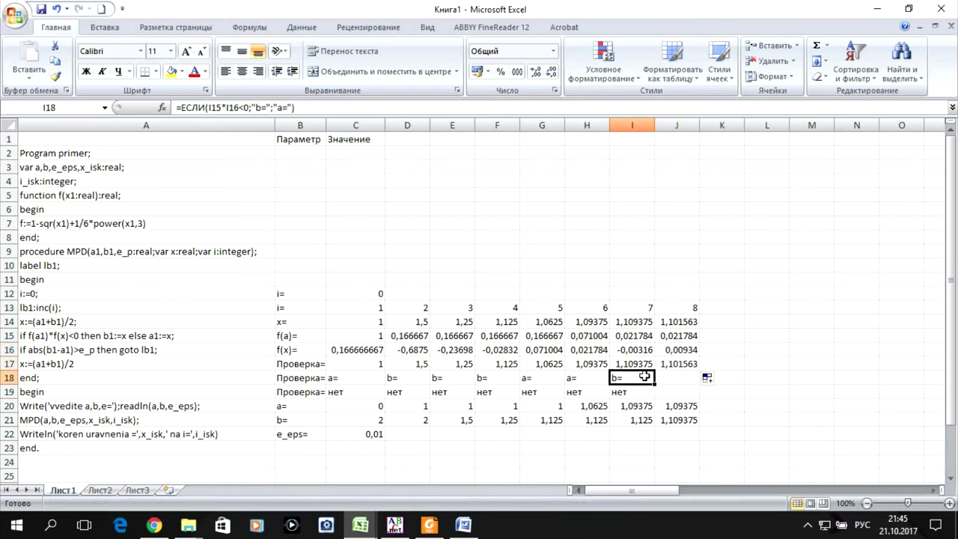
{"action": "left_click_drag", "start_coordinate": [654, 384], "coordinate": [677, 382]}
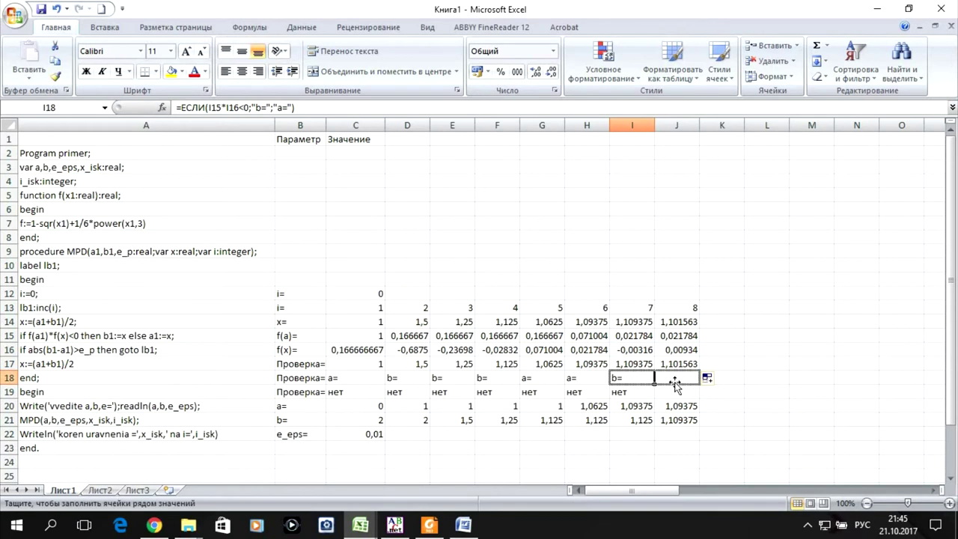
{"action": "left_click", "coordinate": [634, 395]}
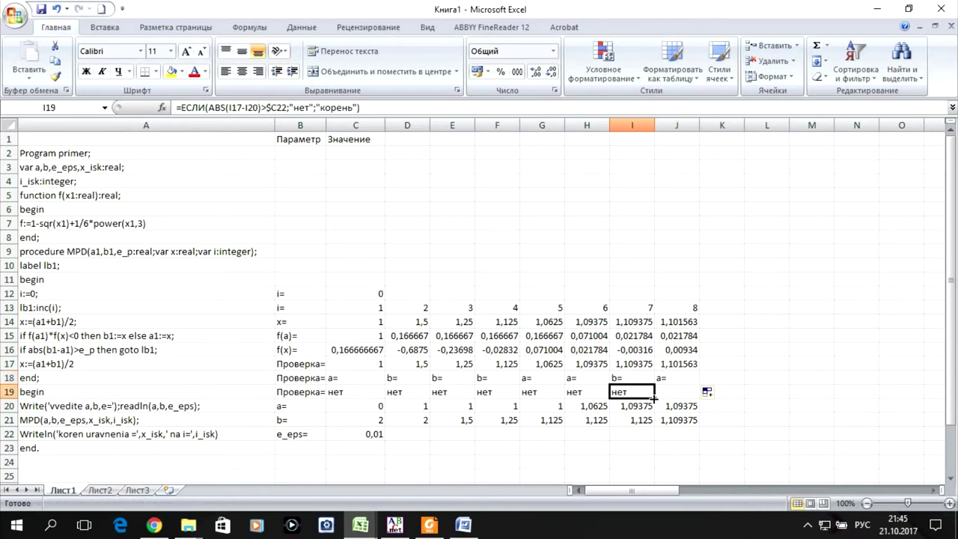
{"action": "left_click_drag", "start_coordinate": [694, 398], "coordinate": [693, 392]}
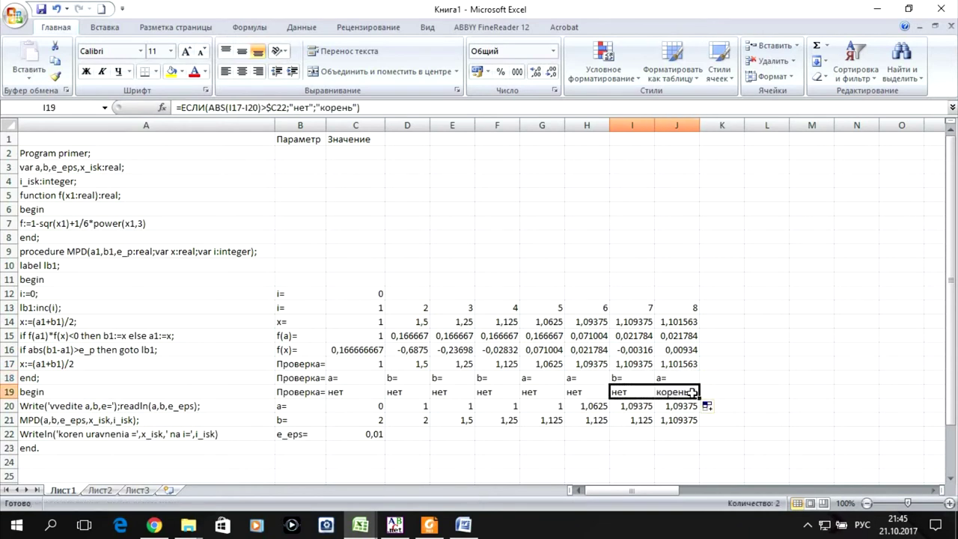
{"action": "double_click", "coordinate": [689, 392]}
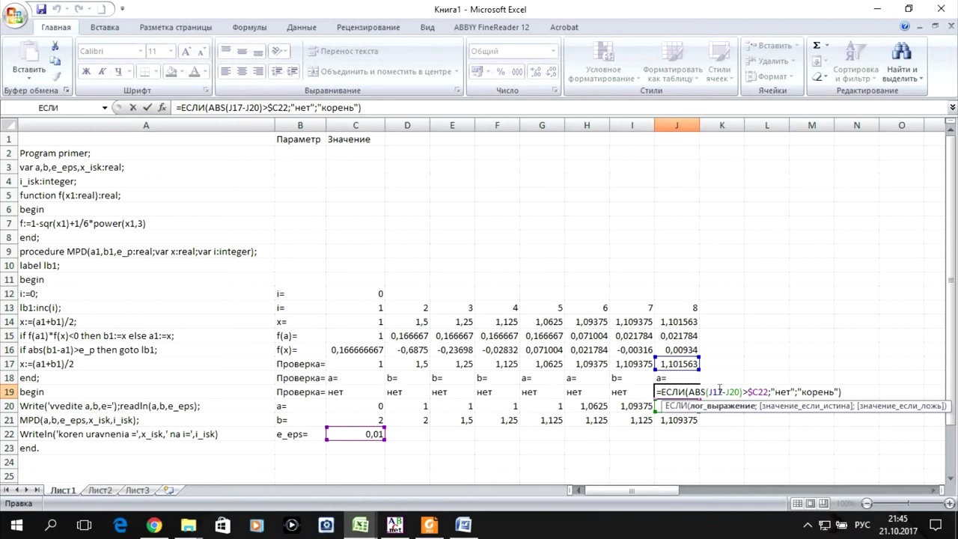
- Rewrite J19's stopping check as ABS(J21-J17) against $C22, still reading корень
{"action": "left_click_drag", "start_coordinate": [709, 391], "coordinate": [722, 391]}
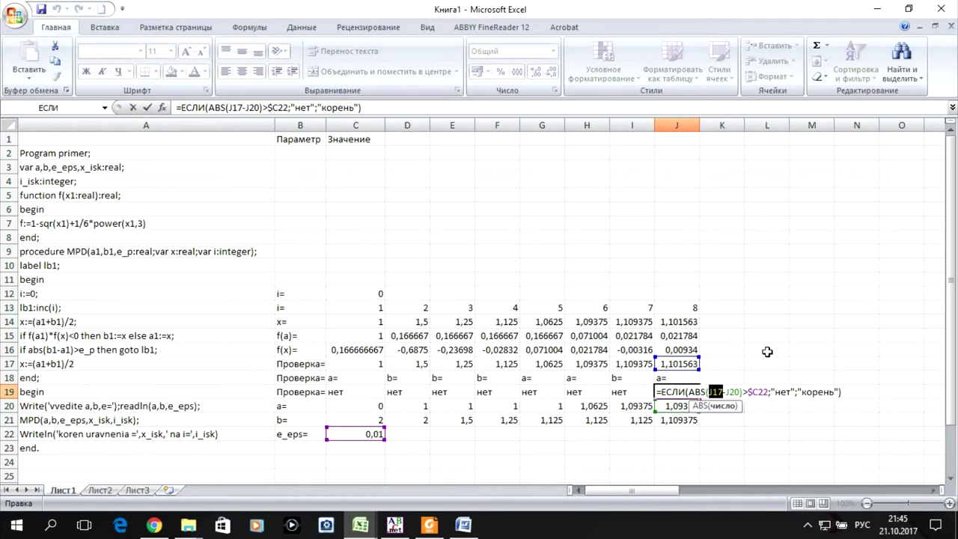
{"action": "key", "text": "ctrl+Return"}
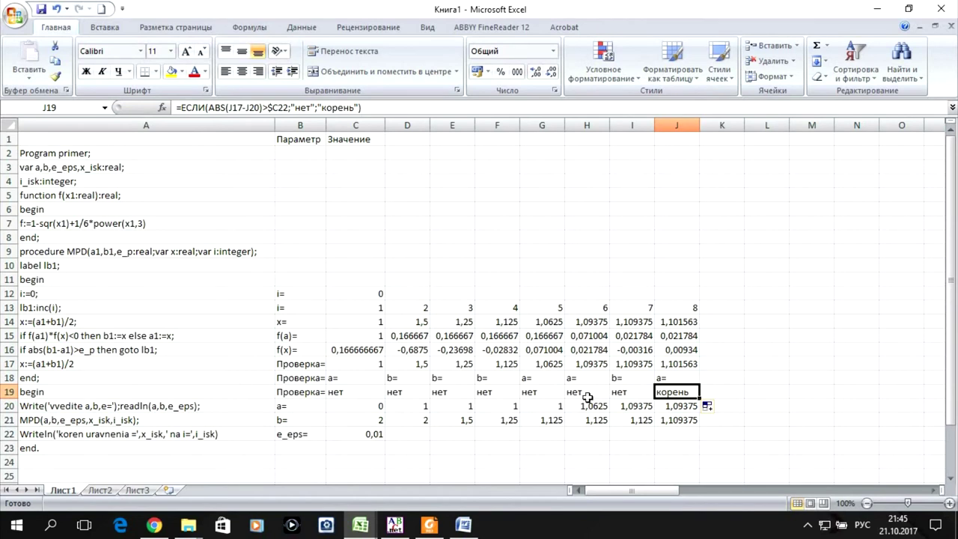
{"action": "key", "text": "Left"}
{"action": "key", "text": "Left"}
{"action": "key", "text": "Left"}
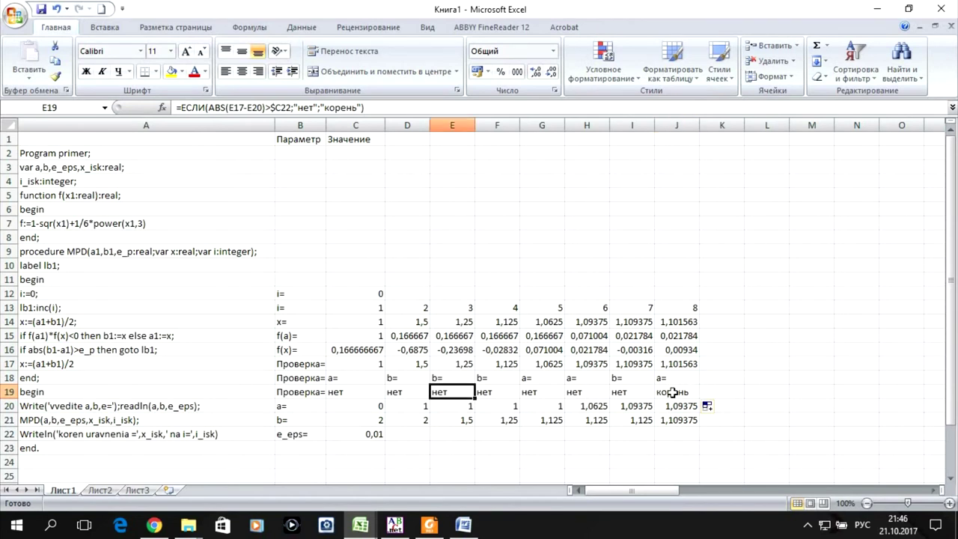
{"action": "double_click", "coordinate": [673, 393]}
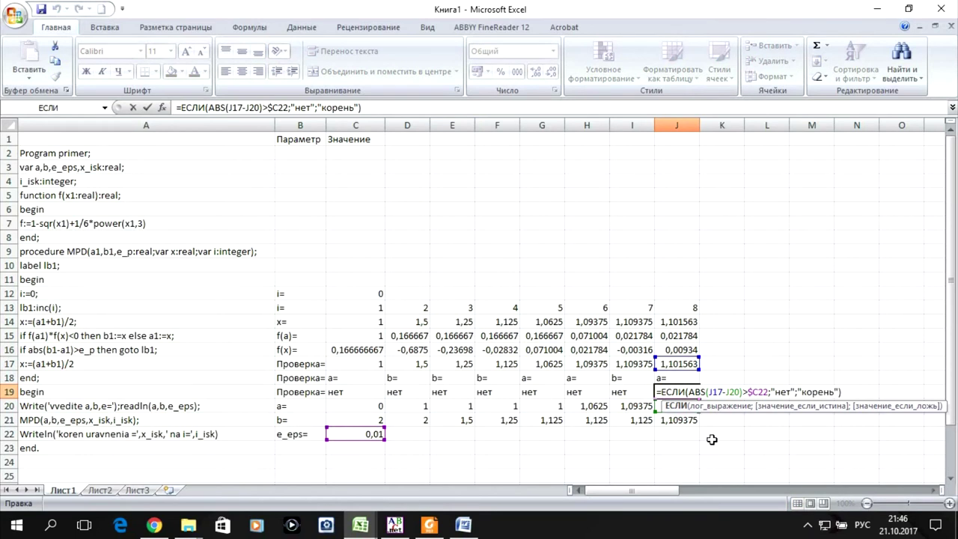
{"action": "double_click", "coordinate": [727, 392]}
{"action": "left_click", "coordinate": [683, 363]}
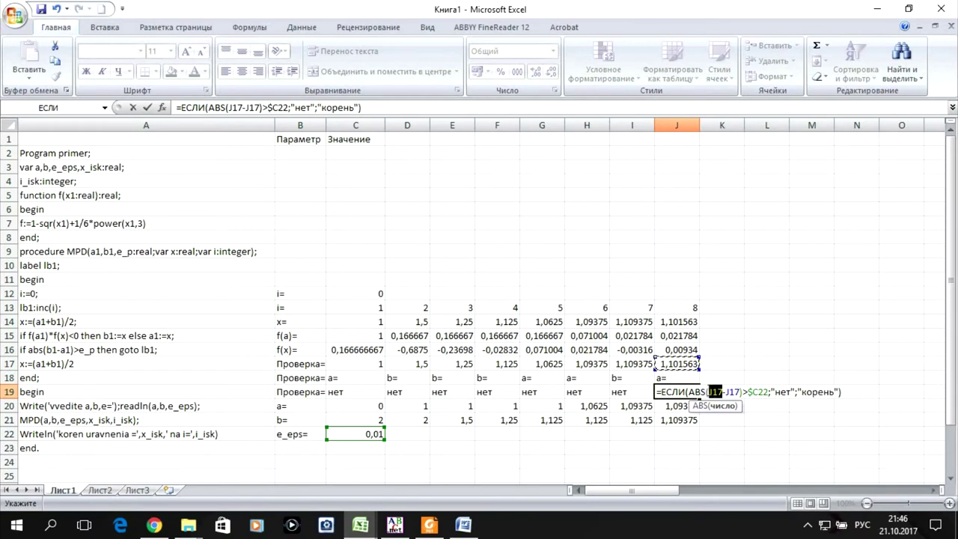
{"action": "left_click", "coordinate": [672, 420]}
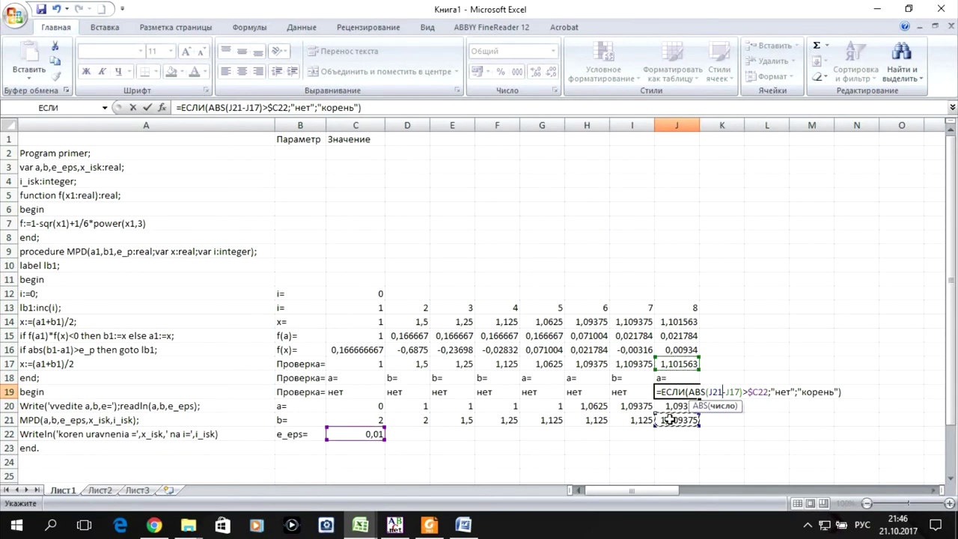
{"action": "key", "text": "Return"}
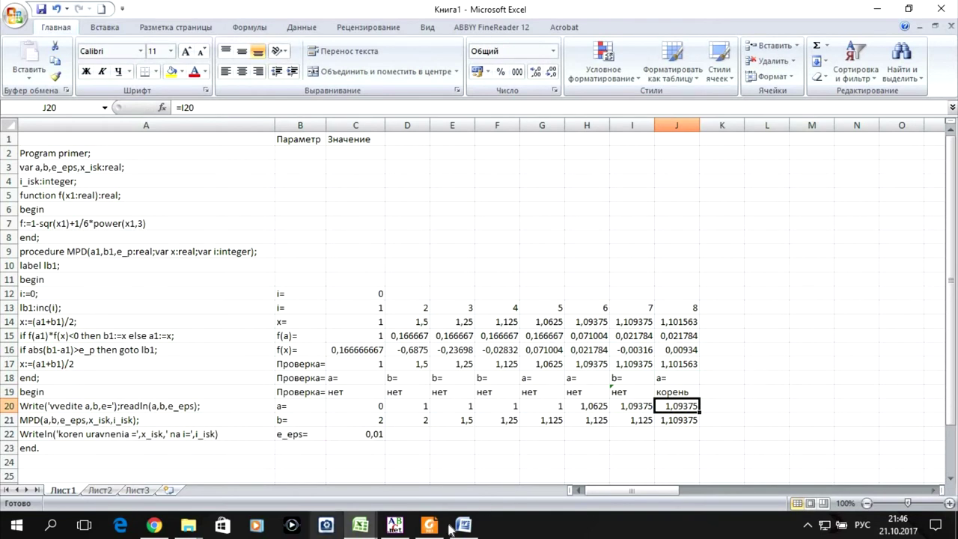
{"action": "left_click", "coordinate": [394, 526]}
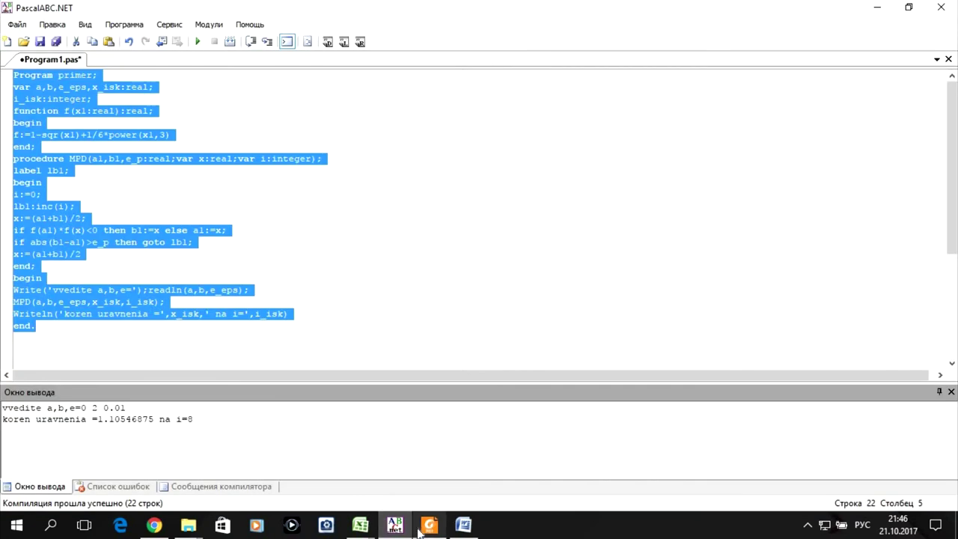
- Bring the Книга1 Excel workbook back to the front after checking the Pascal output
{"action": "left_click", "coordinate": [360, 527]}
{"action": "mouse_move", "coordinate": [284, 457]}
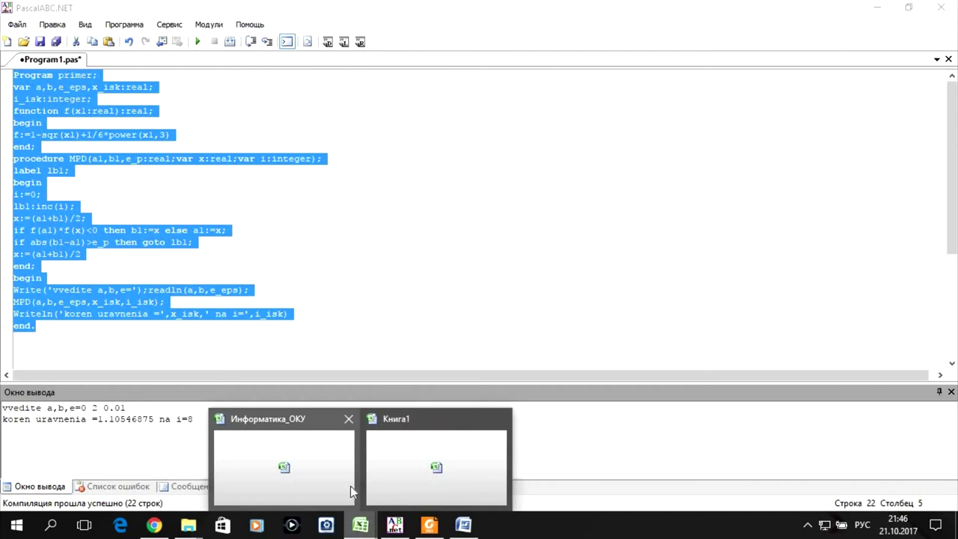
{"action": "left_click", "coordinate": [373, 472]}
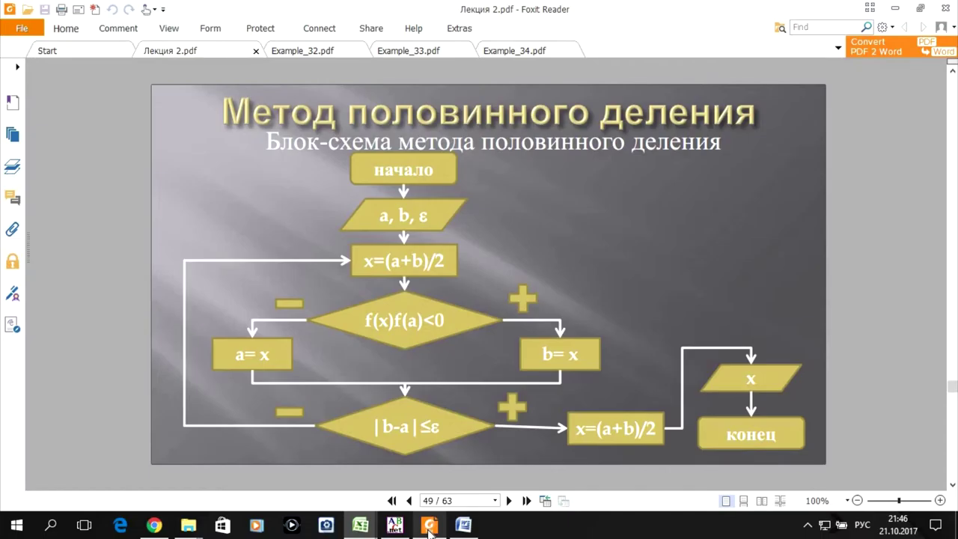
- Copy the task paragraph from the Example_32.pdf ЗАДАЧА slide in Foxit Reader
{"action": "left_click", "coordinate": [429, 525]}
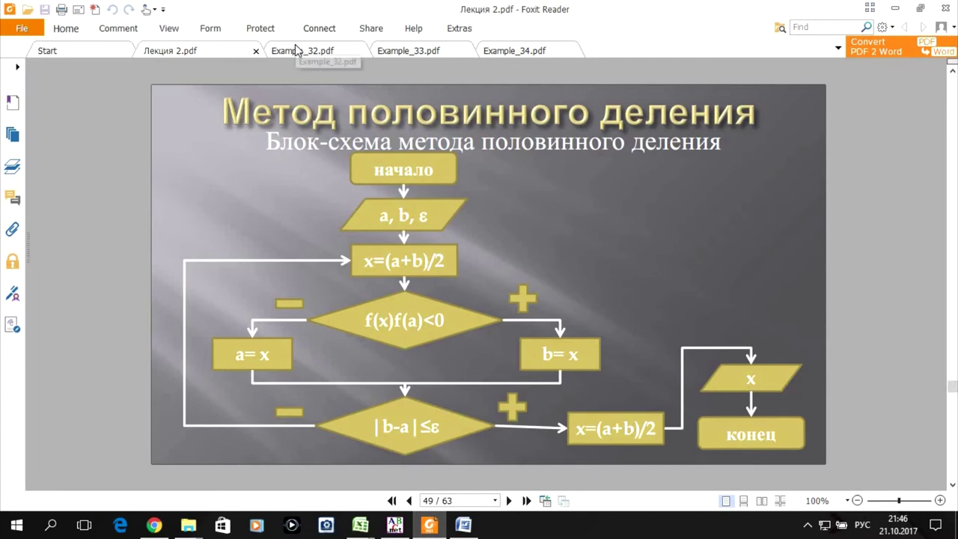
{"action": "left_click", "coordinate": [299, 51]}
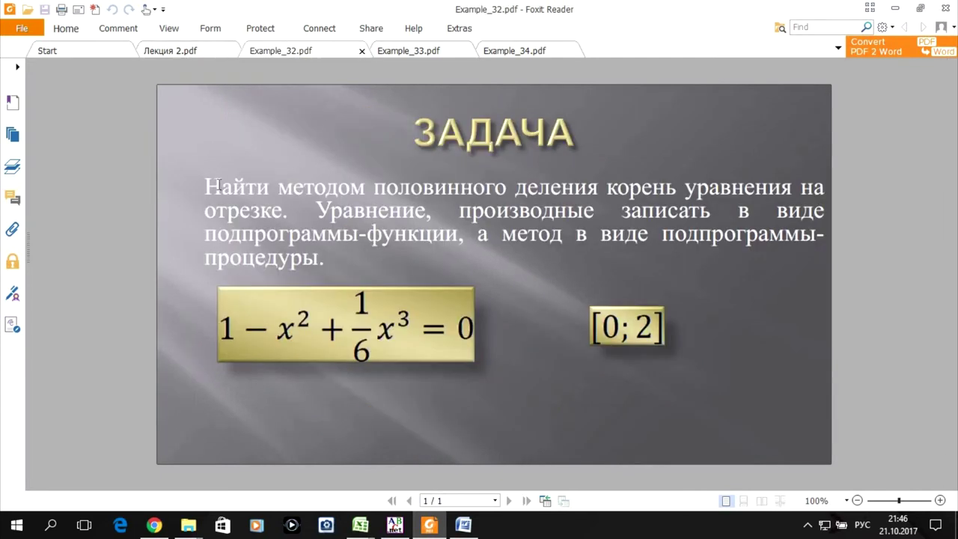
{"action": "left_click_drag", "start_coordinate": [210, 184], "coordinate": [343, 270]}
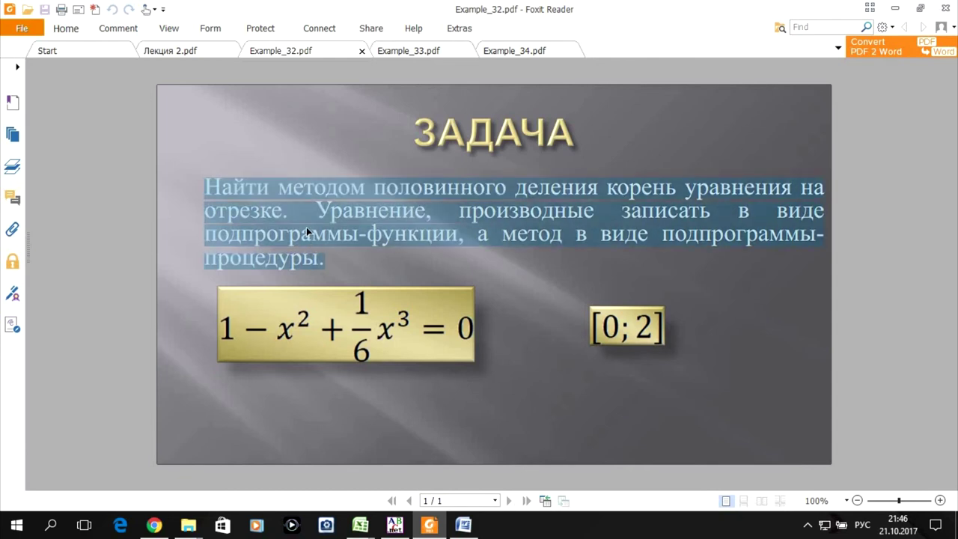
{"action": "right_click", "coordinate": [307, 226]}
{"action": "left_click", "coordinate": [329, 238]}
{"action": "left_click", "coordinate": [464, 525]}
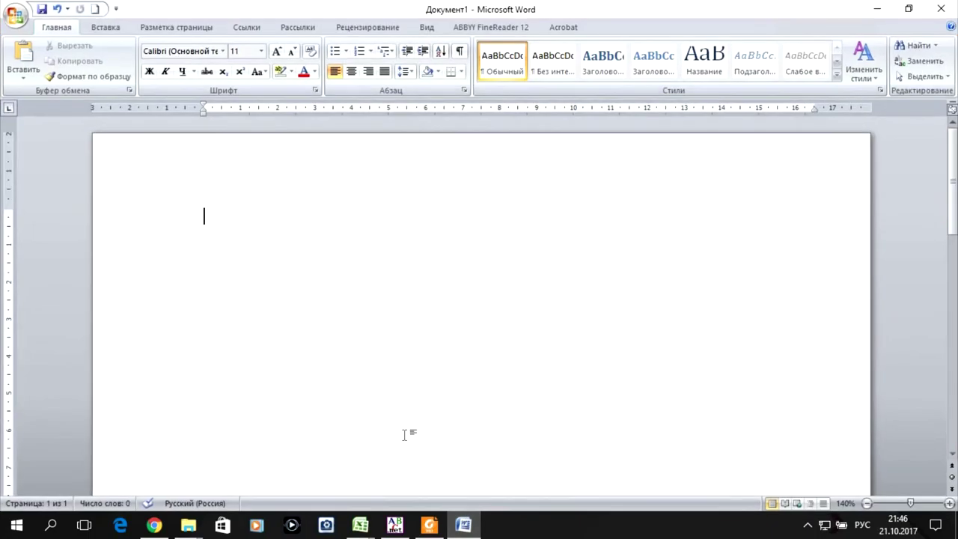
- Paste the task text into Документ1 and format it black, 14 pt and justified
{"action": "key", "text": "ctrl+v"}
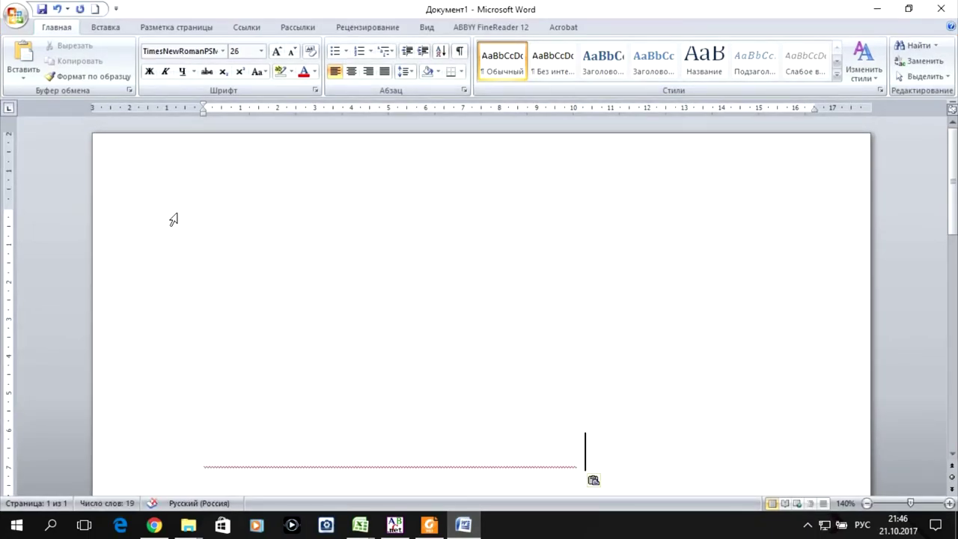
{"action": "key", "text": "ctrl+a"}
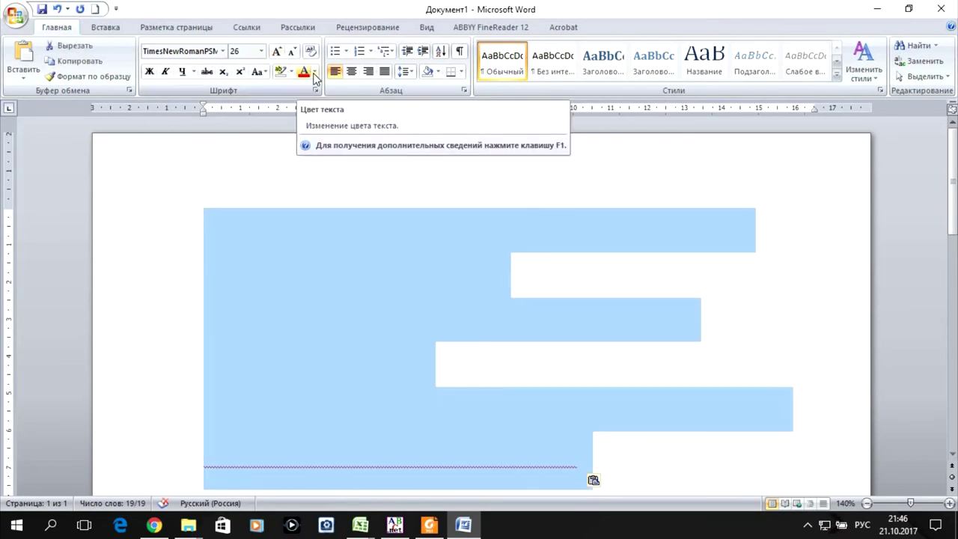
{"action": "left_click", "coordinate": [314, 71]}
{"action": "left_click", "coordinate": [318, 91]}
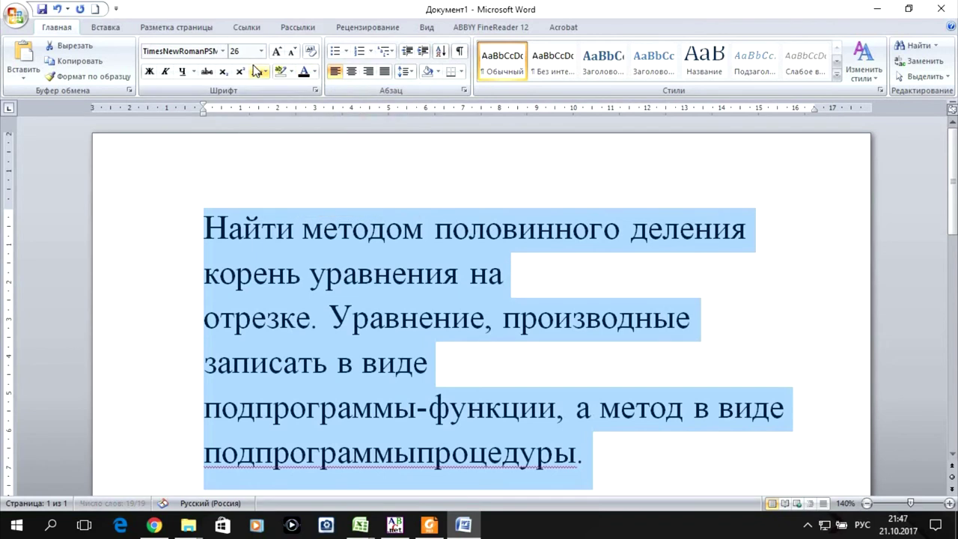
{"action": "left_click", "coordinate": [260, 51]}
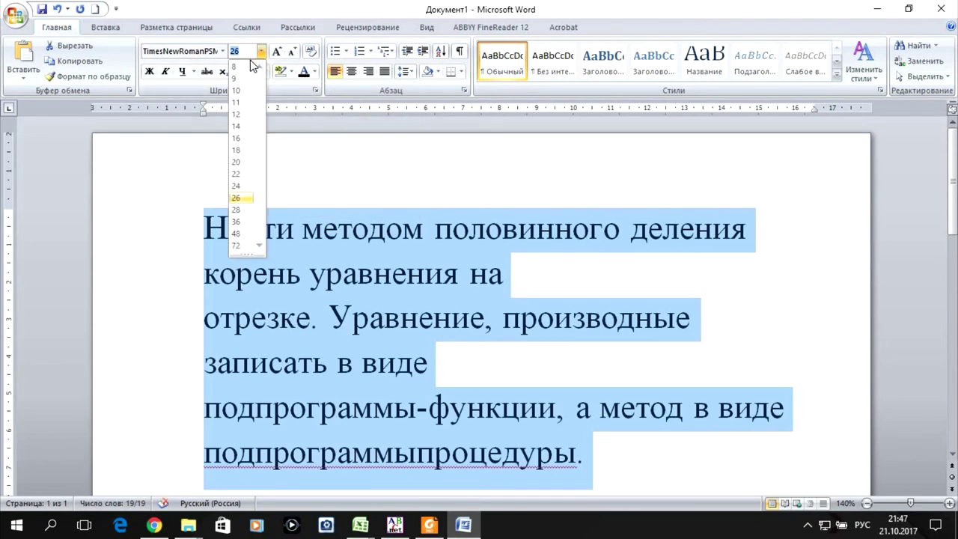
{"action": "left_click", "coordinate": [238, 127]}
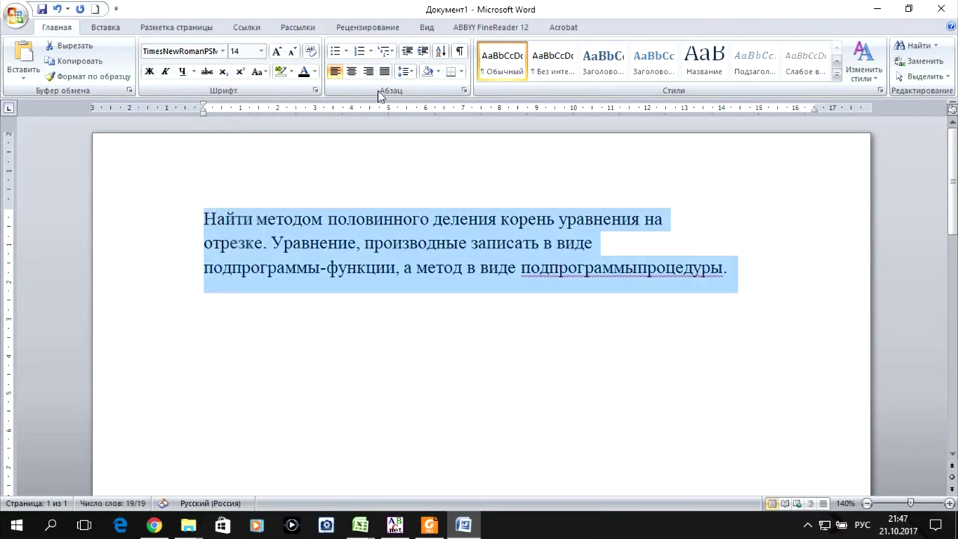
{"action": "left_click", "coordinate": [384, 71]}
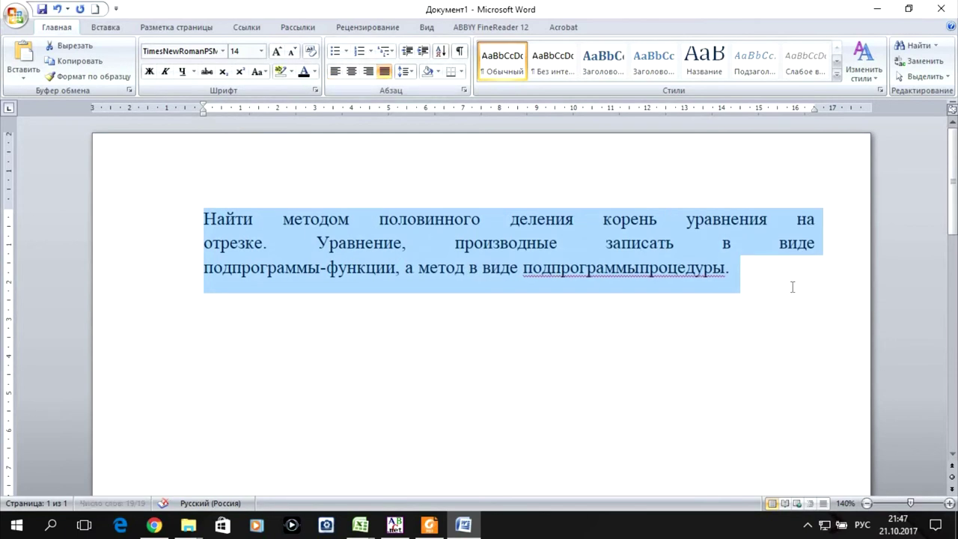
{"action": "left_click", "coordinate": [792, 287]}
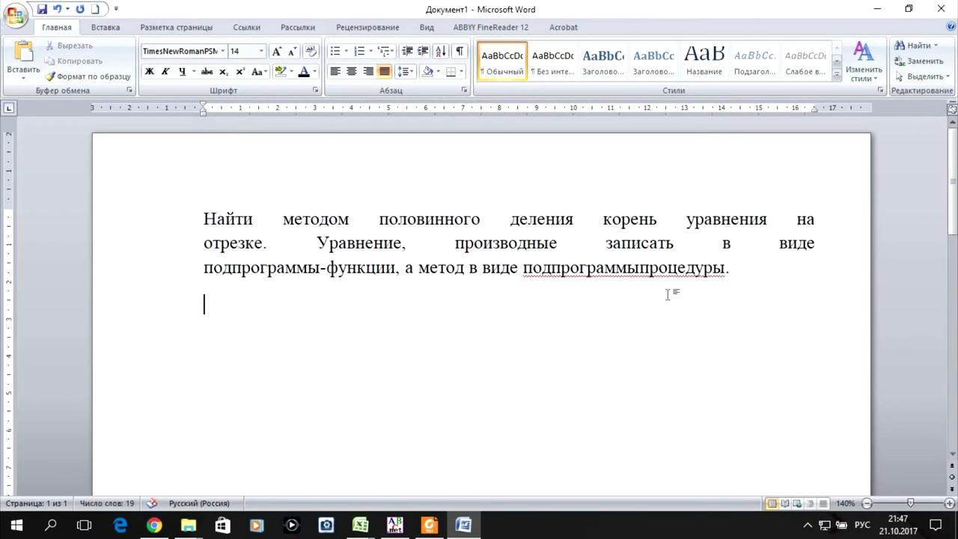
{"action": "left_click", "coordinate": [394, 525]}
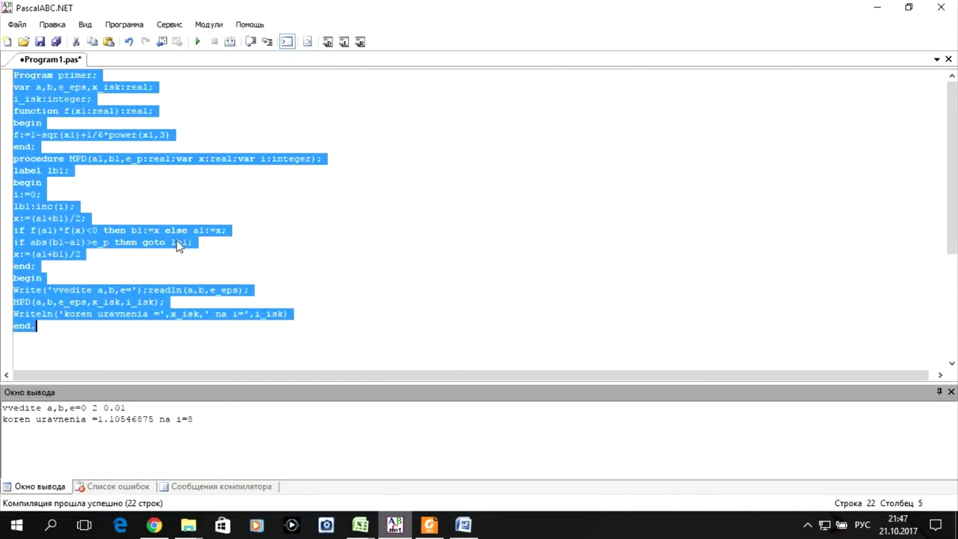
- Copy the Program1.pas code with Копировать and paste it into Документ1 below the task paragraph
{"action": "right_click", "coordinate": [72, 108]}
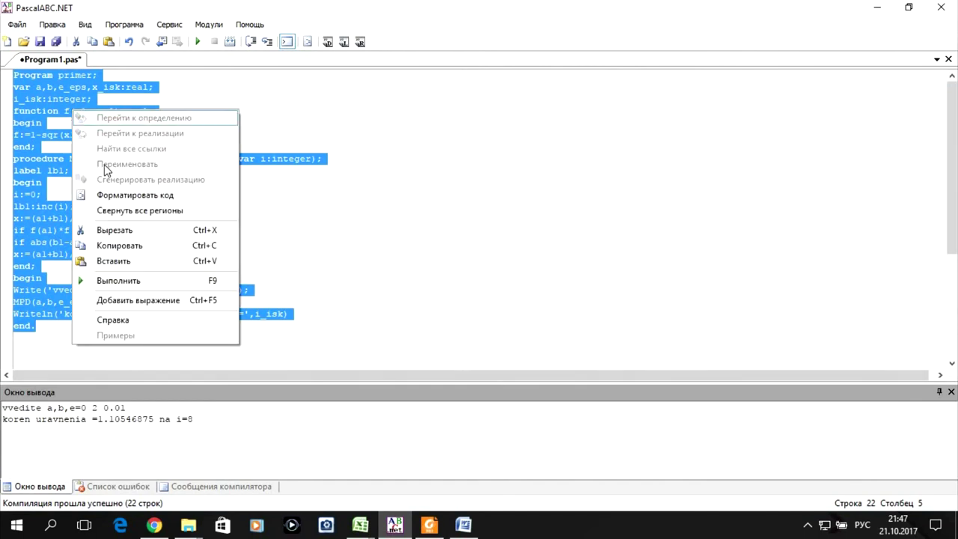
{"action": "left_click", "coordinate": [153, 247]}
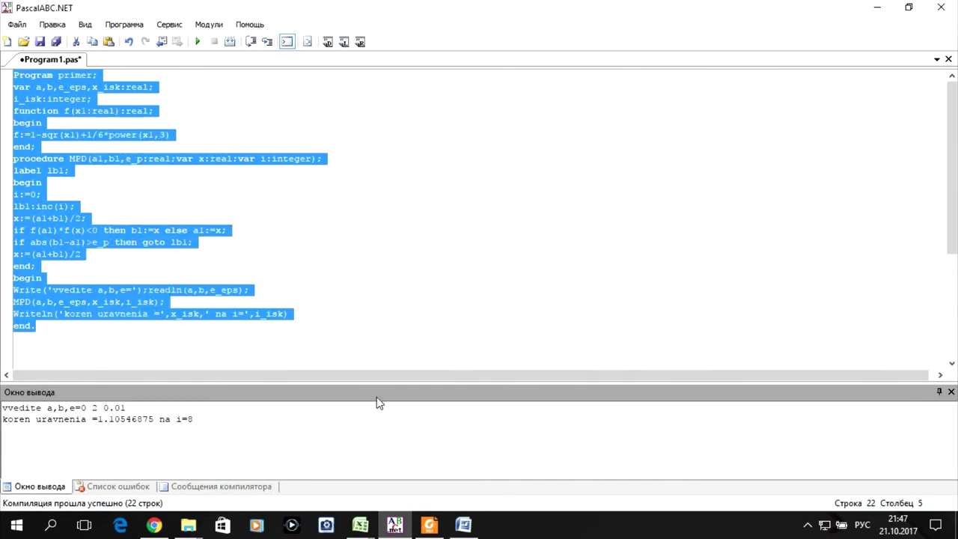
{"action": "left_click", "coordinate": [463, 525]}
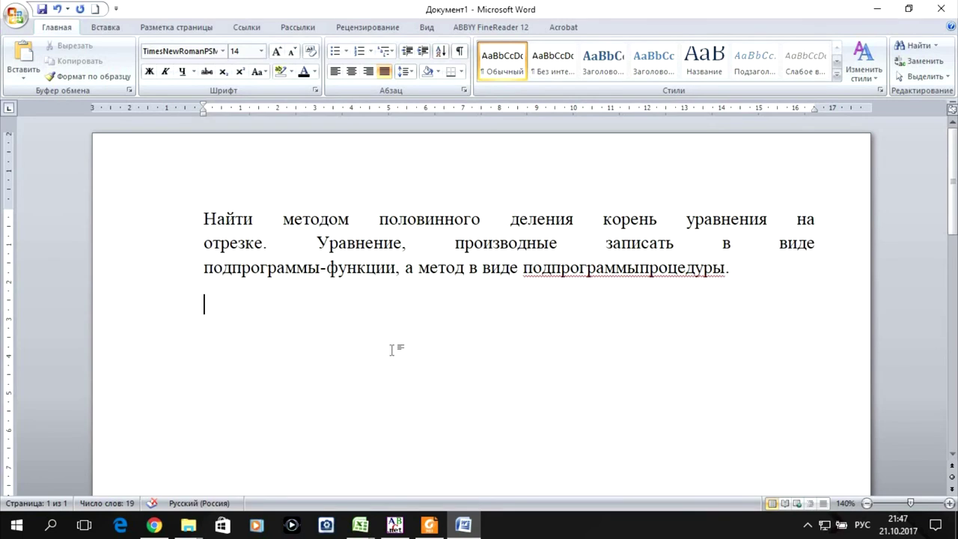
{"action": "key", "text": "ctrl+v"}
{"action": "scroll", "coordinate": [513, 275], "scroll_direction": "down", "scroll_amount": 1}
{"action": "scroll", "coordinate": [513, 275], "scroll_direction": "down", "scroll_amount": 1}
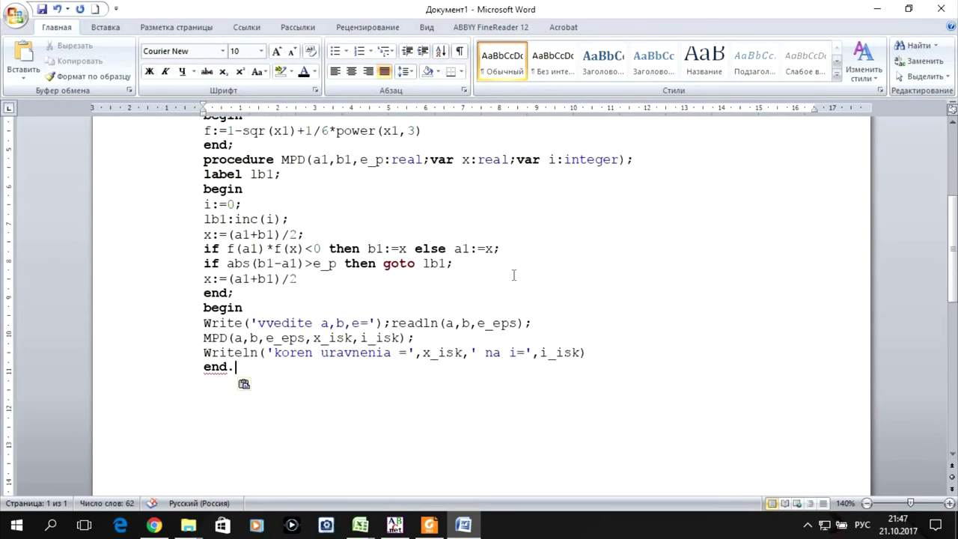
- Add a new line below the code, keep the ribbon expanded, and insert an empty drawing canvas
{"action": "scroll", "coordinate": [514, 276], "scroll_direction": "down", "scroll_amount": 1}
{"action": "key", "text": "Return"}
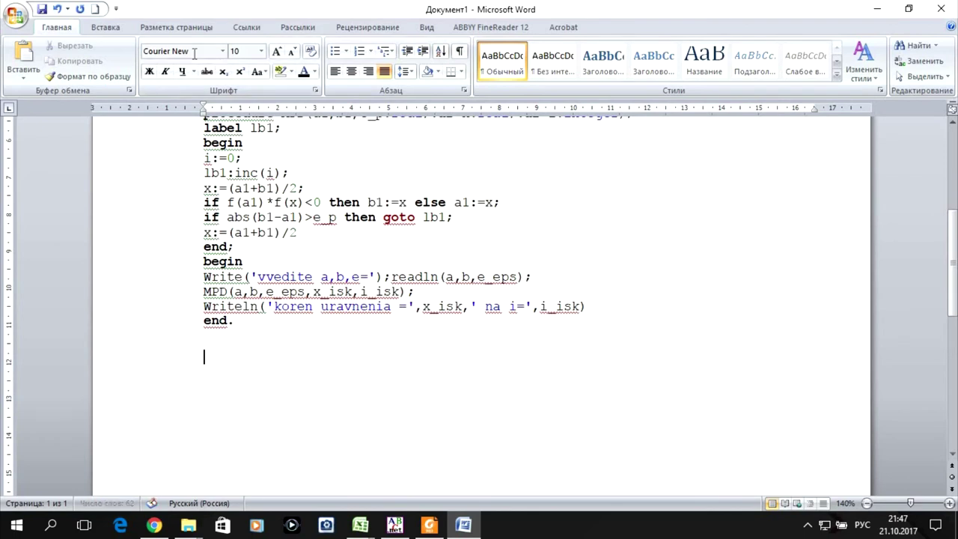
{"action": "left_click", "coordinate": [97, 27]}
{"action": "double_click", "coordinate": [96, 26]}
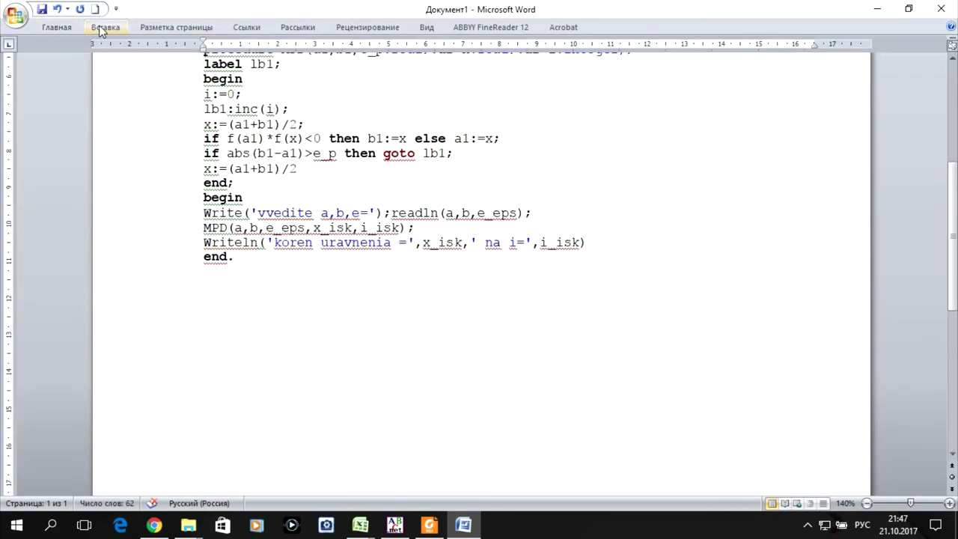
{"action": "left_click", "coordinate": [868, 31]}
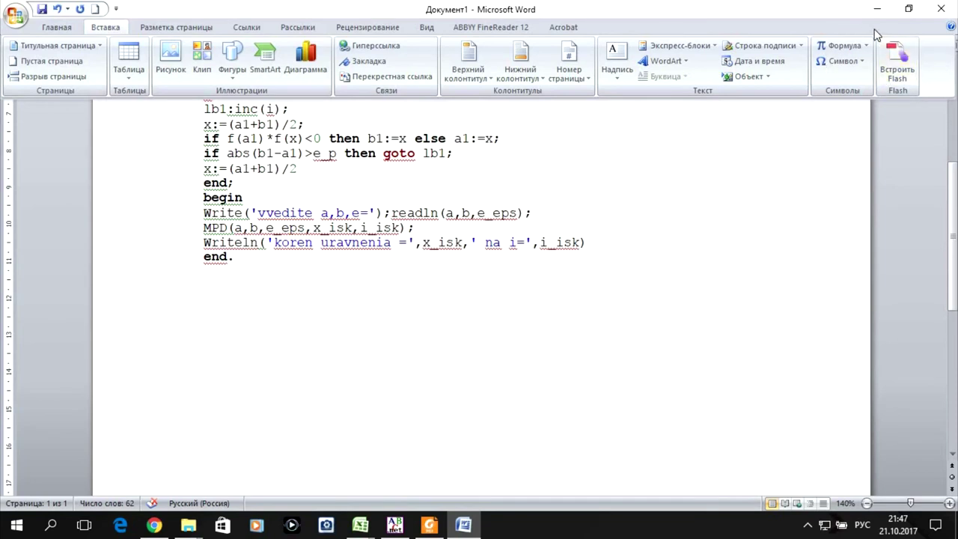
{"action": "left_click", "coordinate": [607, 27]}
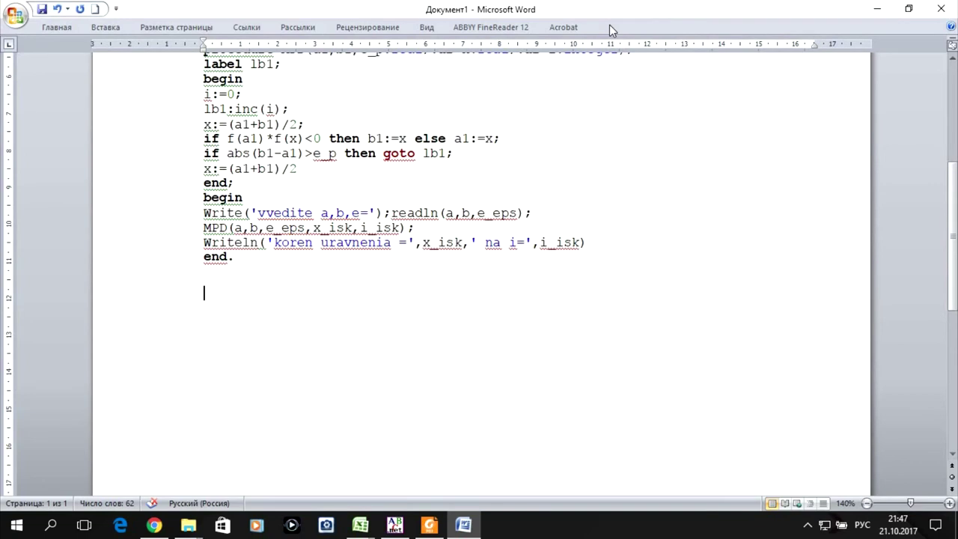
{"action": "right_click", "coordinate": [609, 25]}
{"action": "left_click", "coordinate": [656, 65]}
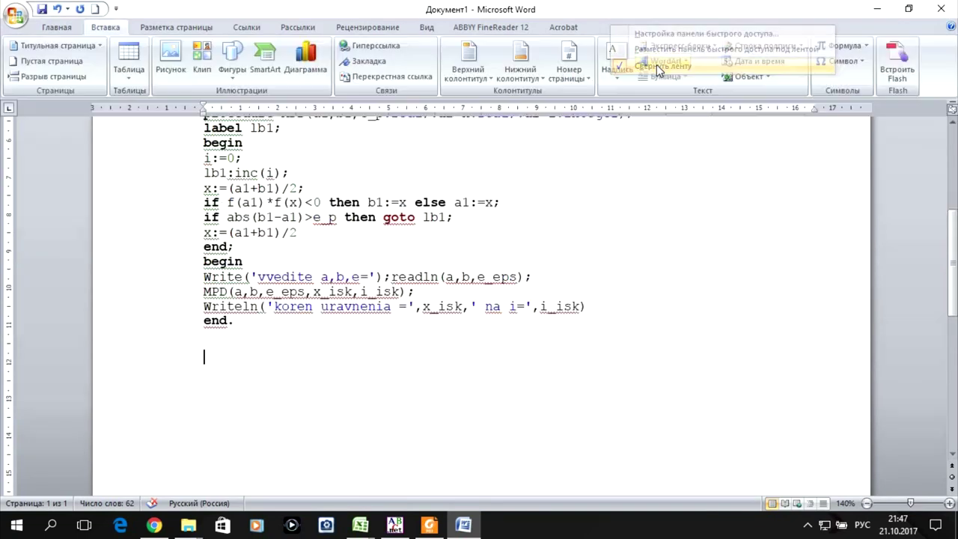
{"action": "left_click", "coordinate": [222, 71]}
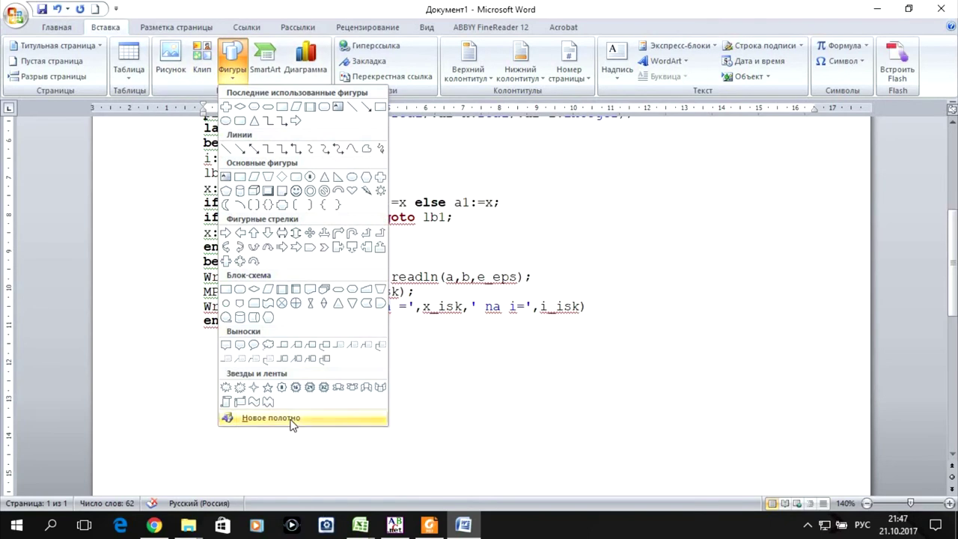
{"action": "left_click", "coordinate": [293, 421]}
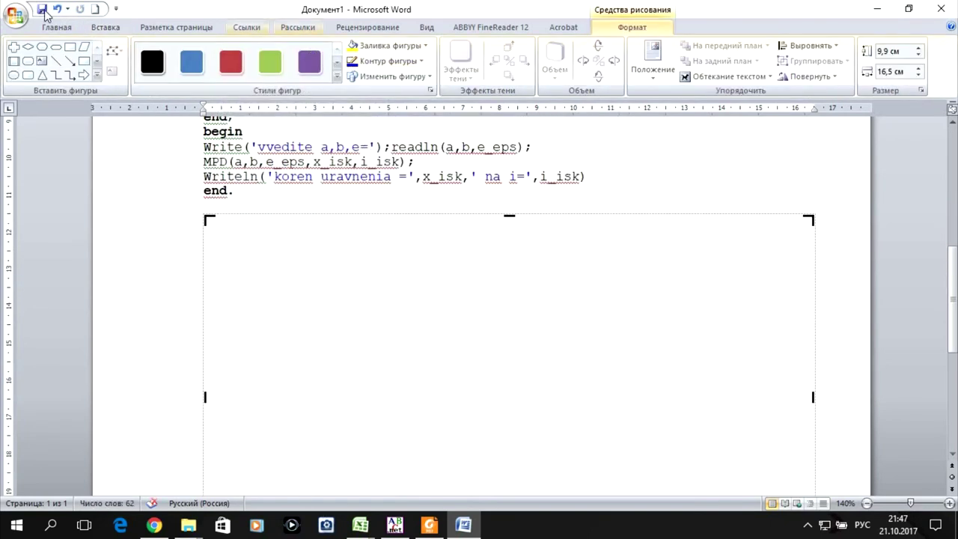
- Split the window so the Pascal program stays visible above the new canvas
{"action": "left_click", "coordinate": [427, 28]}
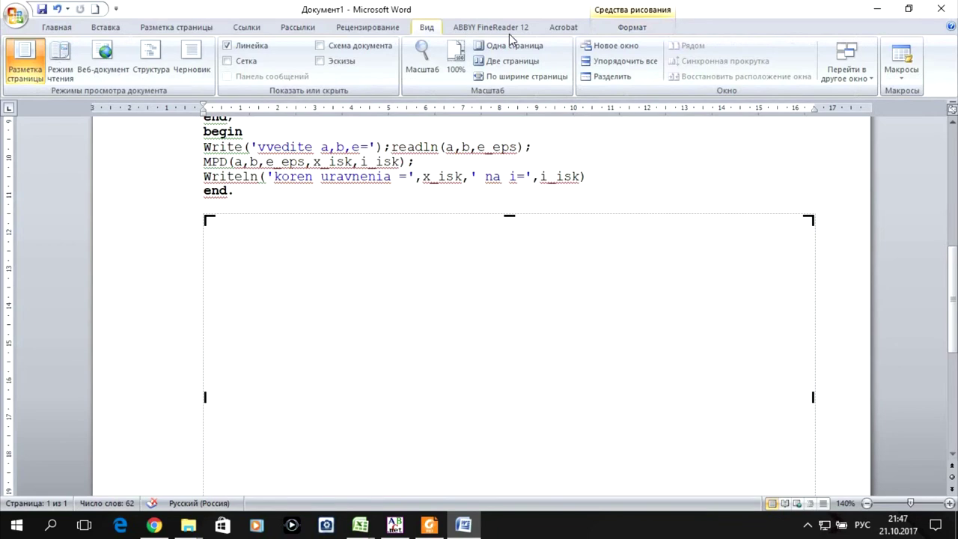
{"action": "left_click", "coordinate": [611, 76]}
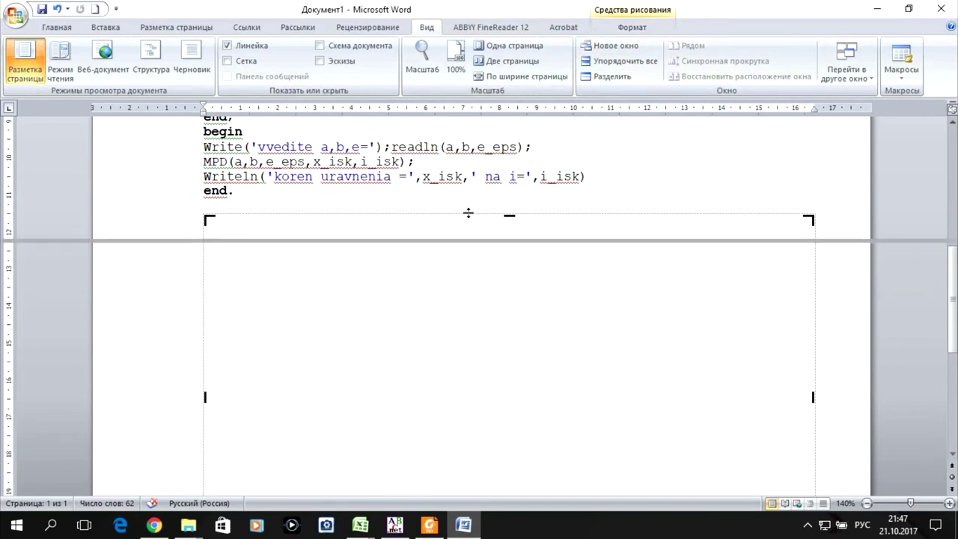
{"action": "left_click", "coordinate": [467, 212]}
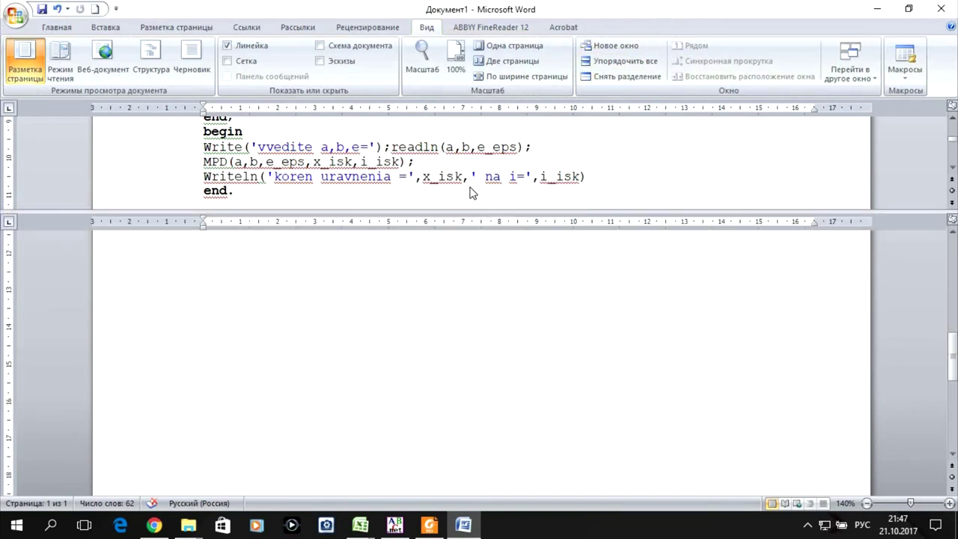
{"action": "scroll", "coordinate": [470, 194], "scroll_direction": "up", "scroll_amount": 3}
{"action": "scroll", "coordinate": [470, 193], "scroll_direction": "up", "scroll_amount": 1}
{"action": "scroll", "coordinate": [470, 193], "scroll_direction": "up", "scroll_amount": 1}
{"action": "scroll", "coordinate": [469, 194], "scroll_direction": "up", "scroll_amount": 1}
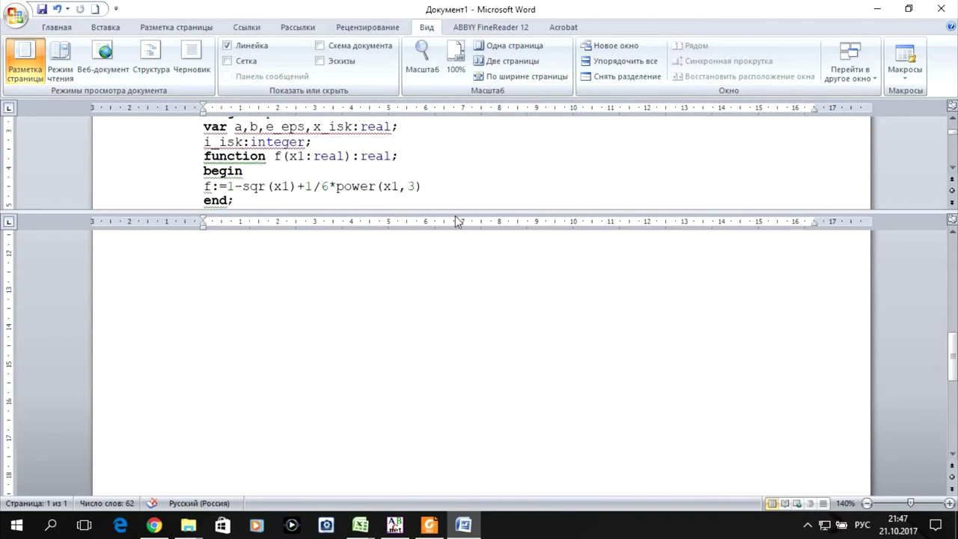
{"action": "left_click", "coordinate": [397, 307]}
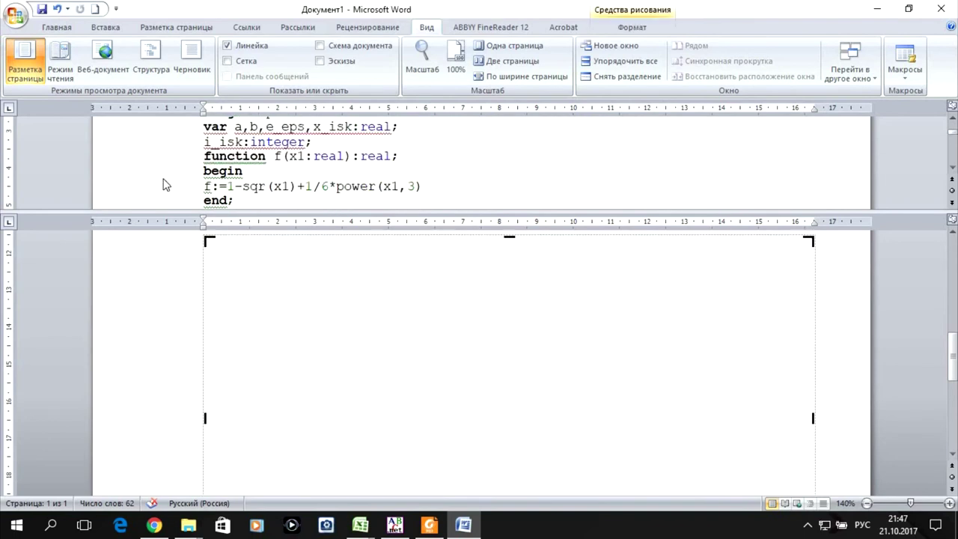
- Draw a rounded flowchart block near the top of the canvas
{"action": "left_click", "coordinate": [103, 28]}
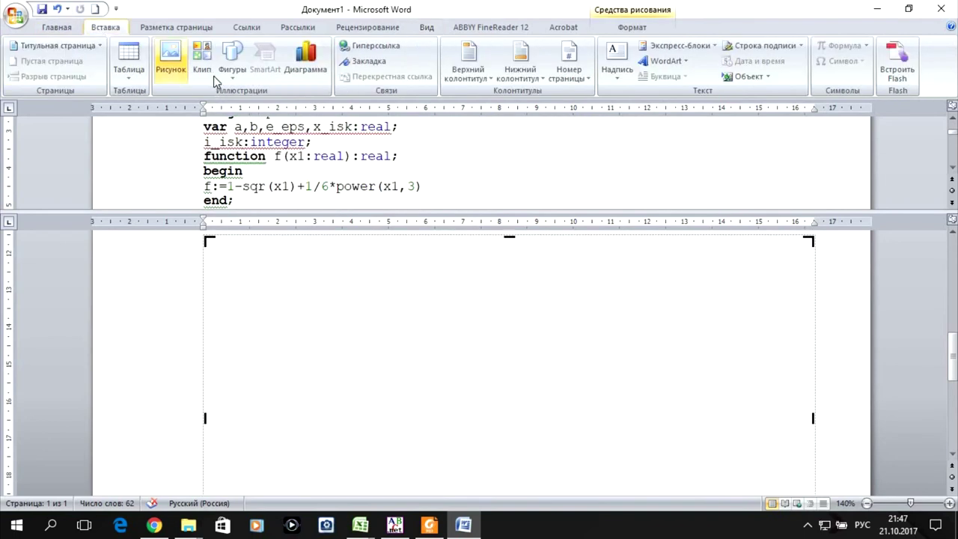
{"action": "left_click", "coordinate": [228, 68]}
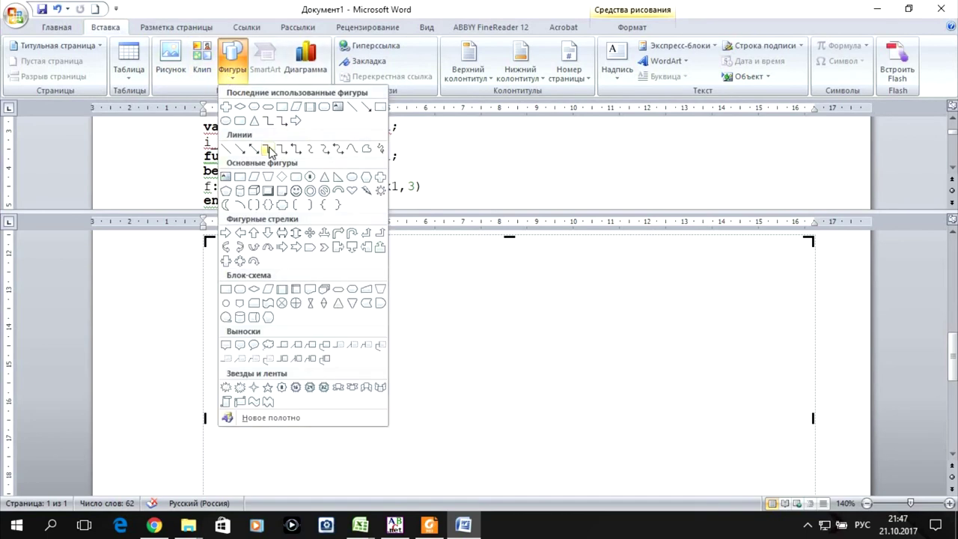
{"action": "left_click", "coordinate": [268, 289]}
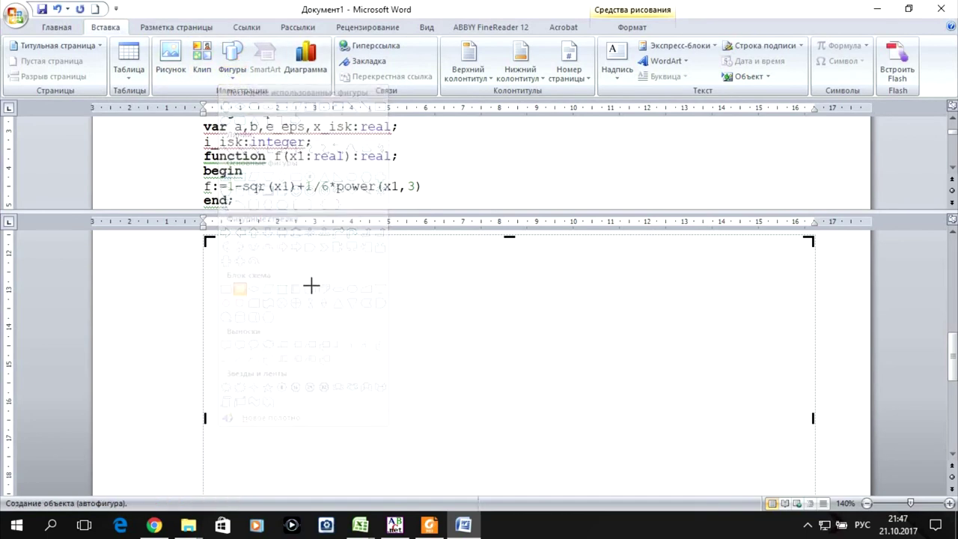
{"action": "left_click_drag", "start_coordinate": [247, 253], "coordinate": [428, 285]}
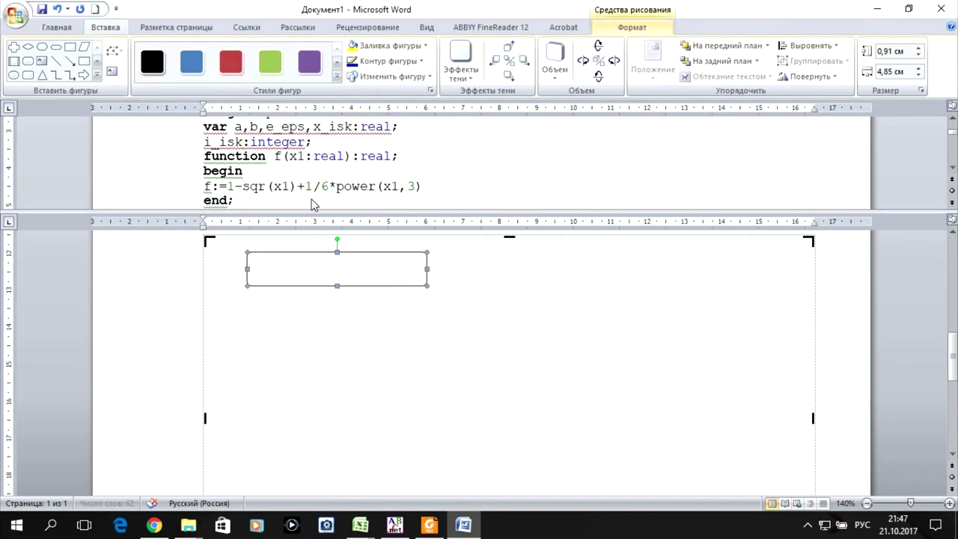
- Draw a wide rectangle below it and a rounded block under the rectangle
{"action": "left_click", "coordinate": [69, 46]}
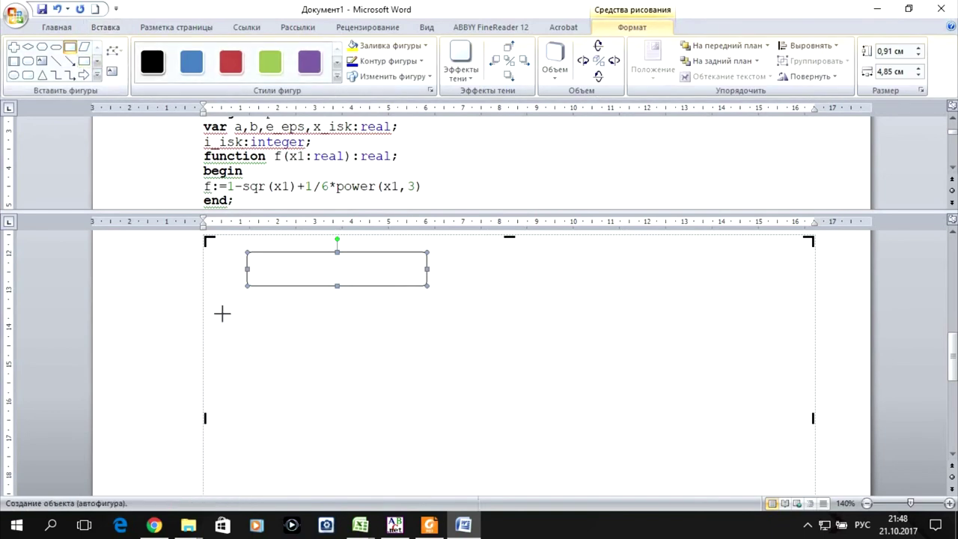
{"action": "left_click_drag", "start_coordinate": [215, 297], "coordinate": [590, 372]}
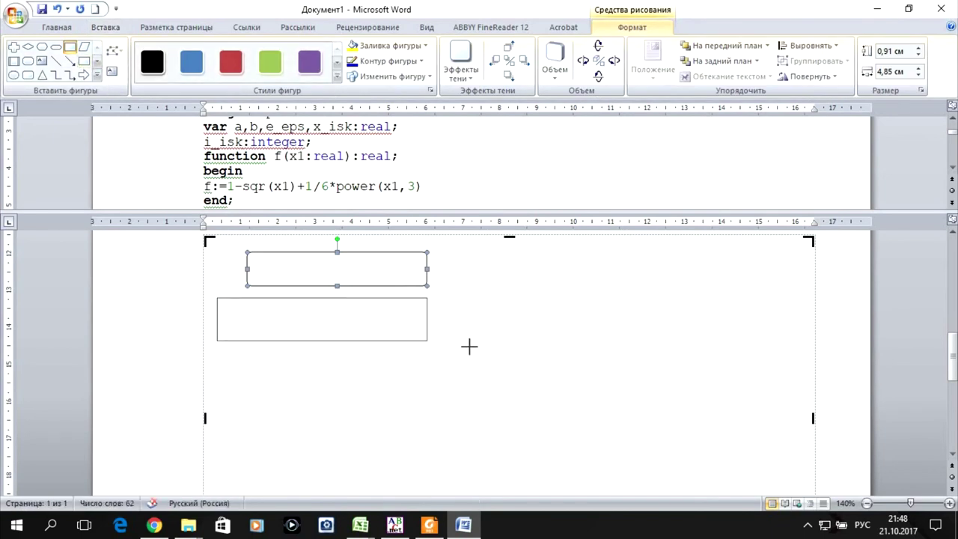
{"action": "left_click_drag", "start_coordinate": [216, 297], "coordinate": [545, 355]}
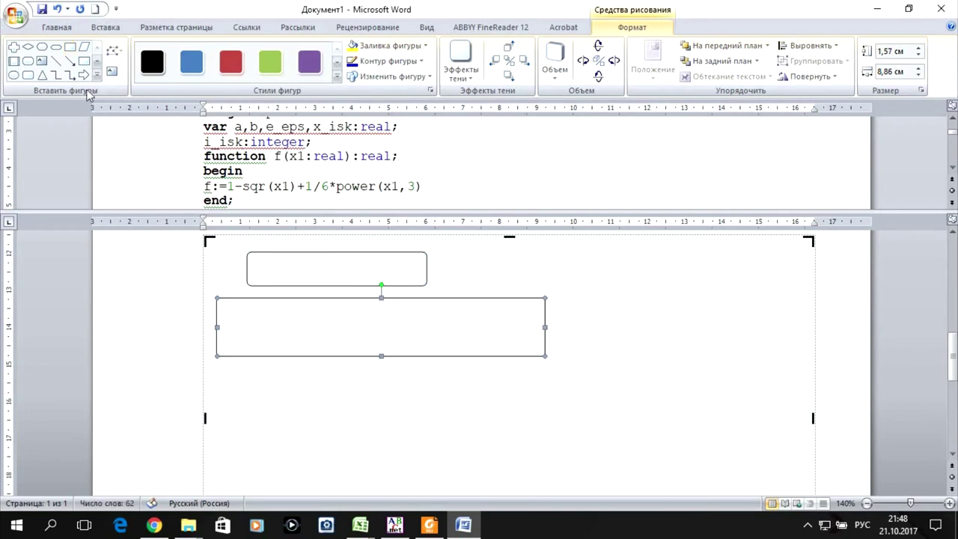
{"action": "left_click", "coordinate": [28, 75]}
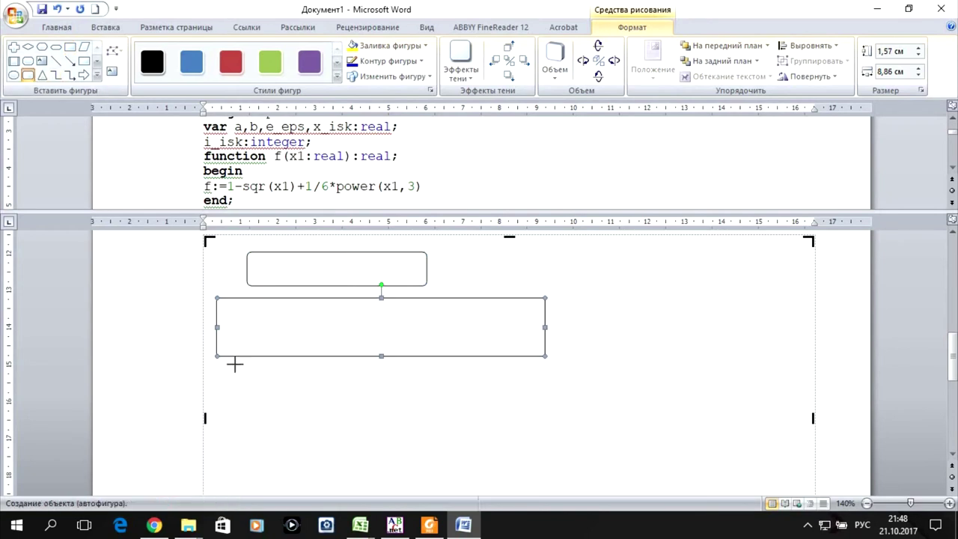
{"action": "left_click_drag", "start_coordinate": [252, 367], "coordinate": [445, 402]}
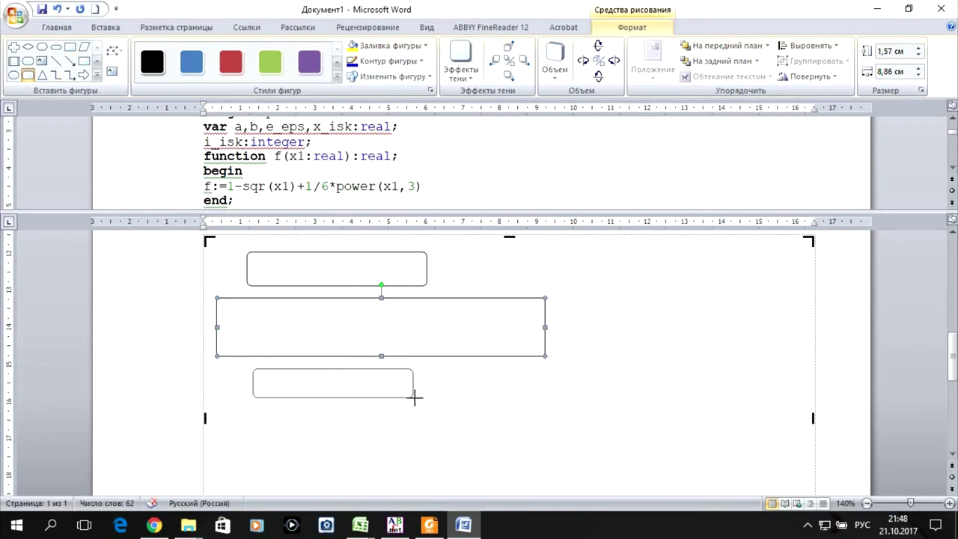
{"action": "left_click_drag", "start_coordinate": [445, 402], "coordinate": [428, 398]}
{"action": "left_click", "coordinate": [307, 269]}
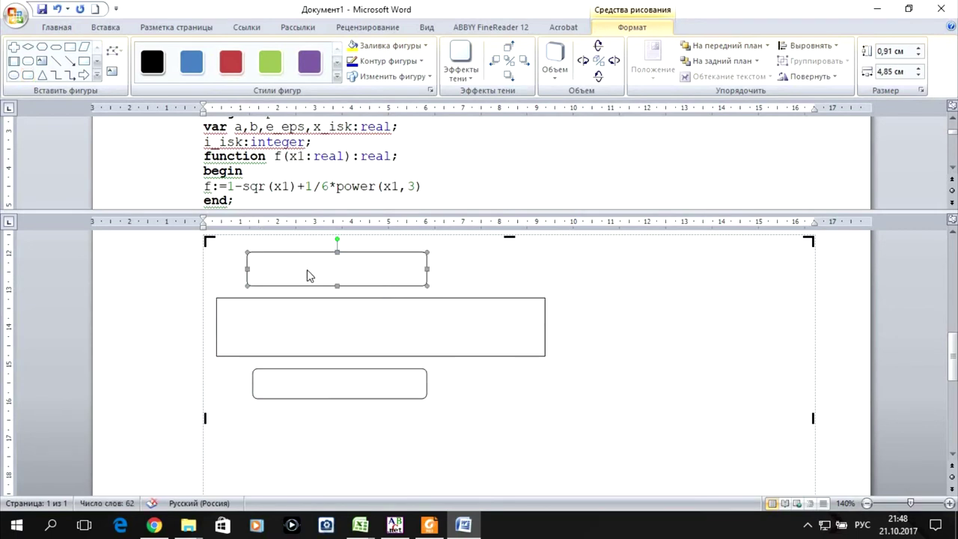
{"action": "right_click", "coordinate": [307, 272]}
- Label the top rounded block 'начало'
{"action": "left_click", "coordinate": [364, 325]}
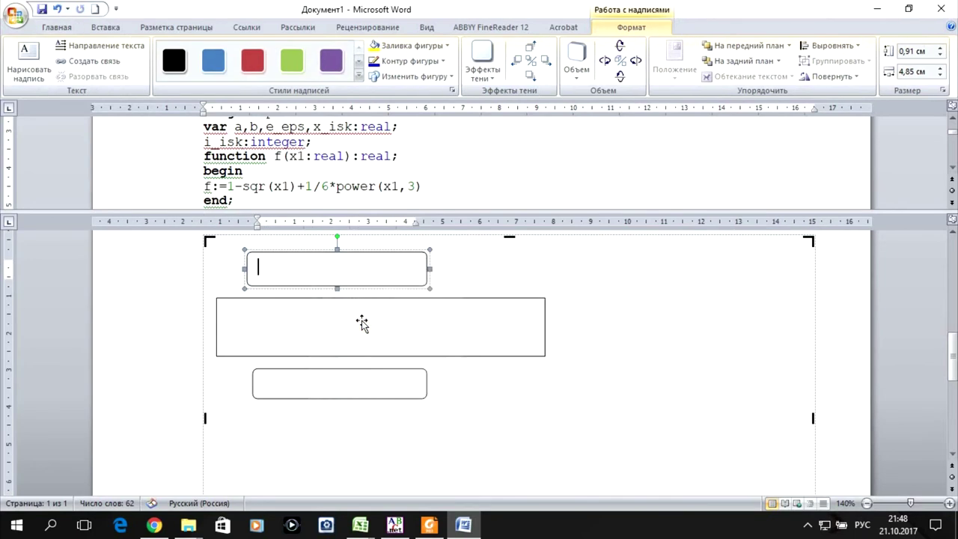
{"action": "type", "text": "начало"}
{"action": "left_click", "coordinate": [215, 186]}
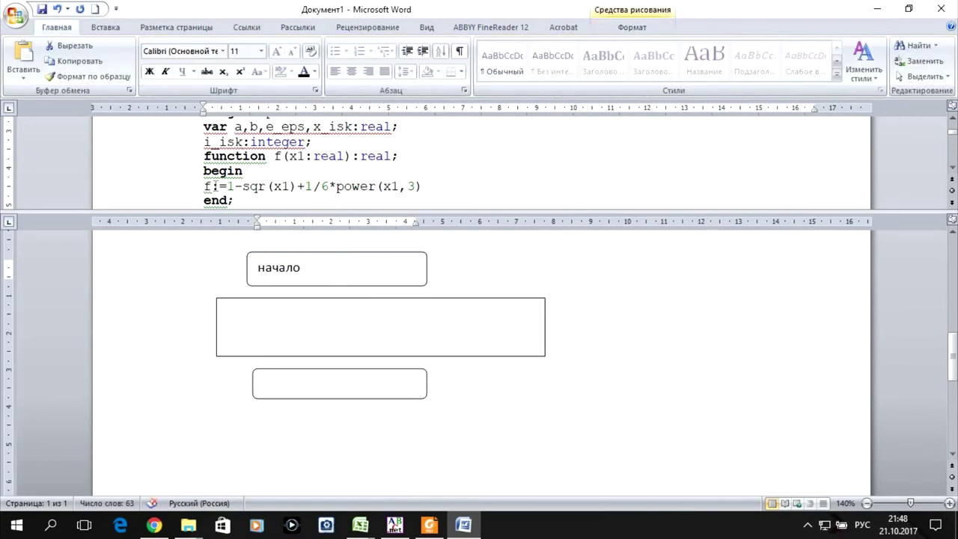
- Paste the code line f:=1-sqr(x1)+1/6*power(x1,3) into the rectangle and resize it to fit
{"action": "left_click", "coordinate": [205, 186]}
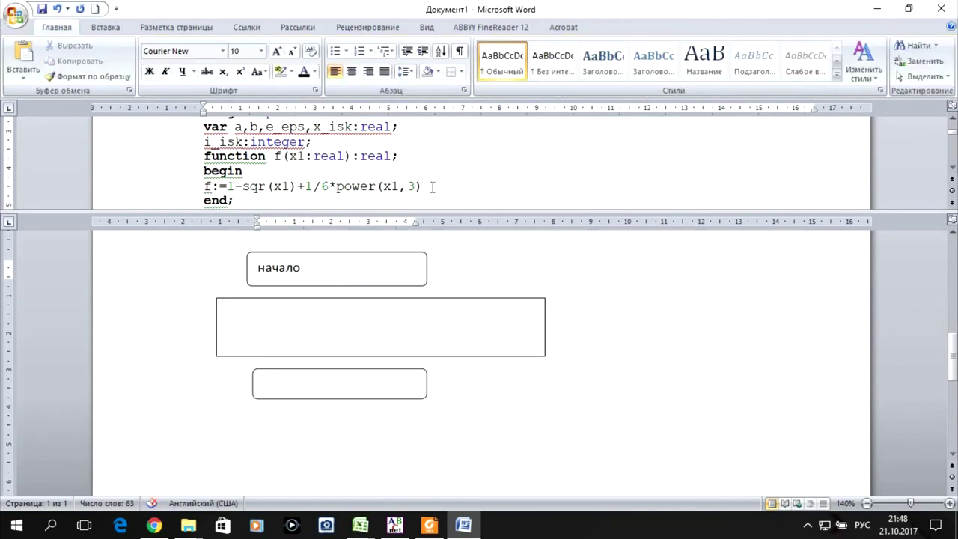
{"action": "left_click", "coordinate": [434, 187], "text": "shift"}
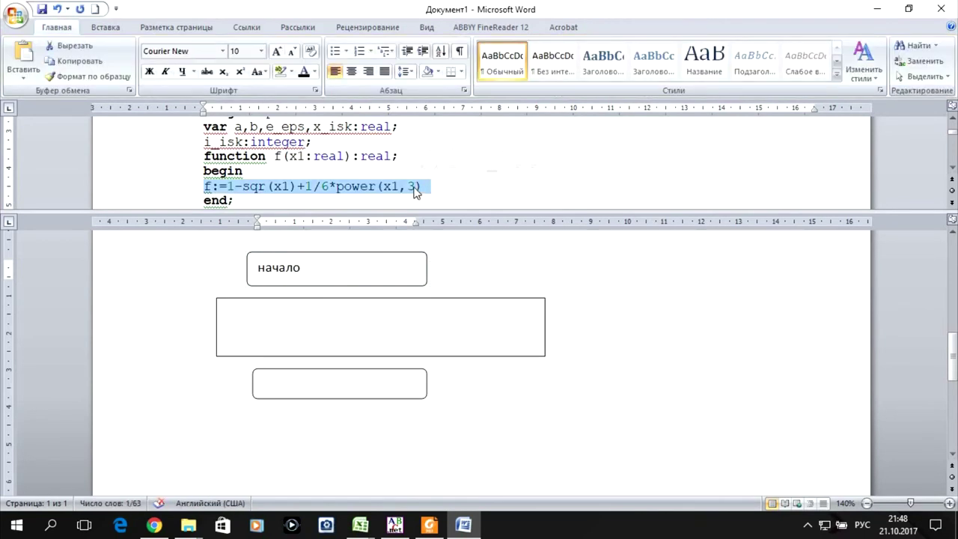
{"action": "right_click", "coordinate": [416, 188]}
{"action": "left_click", "coordinate": [325, 335]}
{"action": "left_click", "coordinate": [325, 338]}
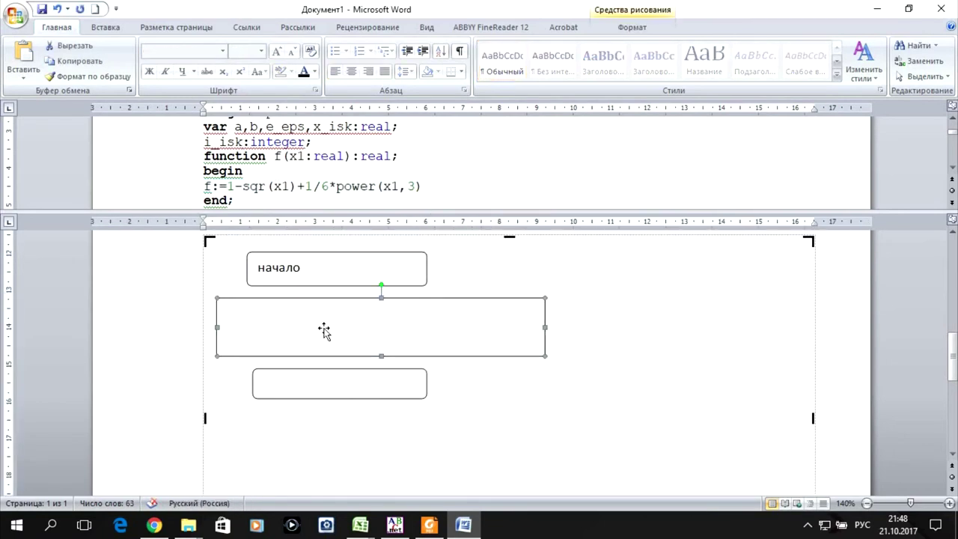
{"action": "right_click", "coordinate": [325, 334]}
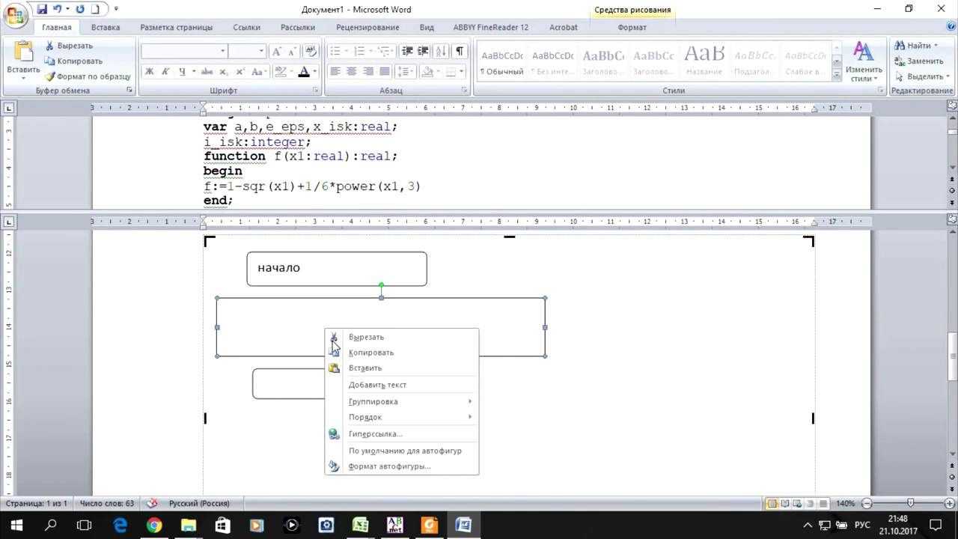
{"action": "left_click", "coordinate": [373, 385]}
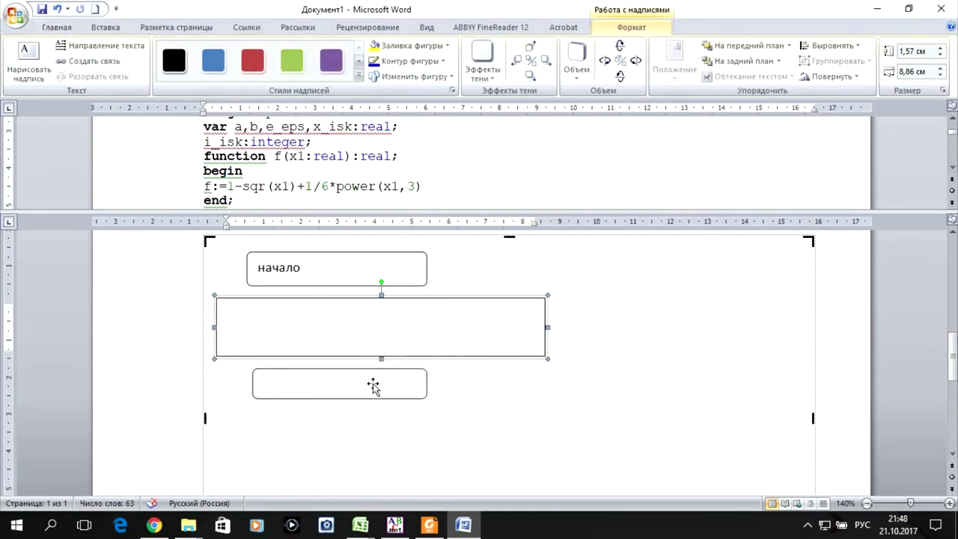
{"action": "type", "text": "f:=1-sqr(x1)+1/6*power(x1,3)"}
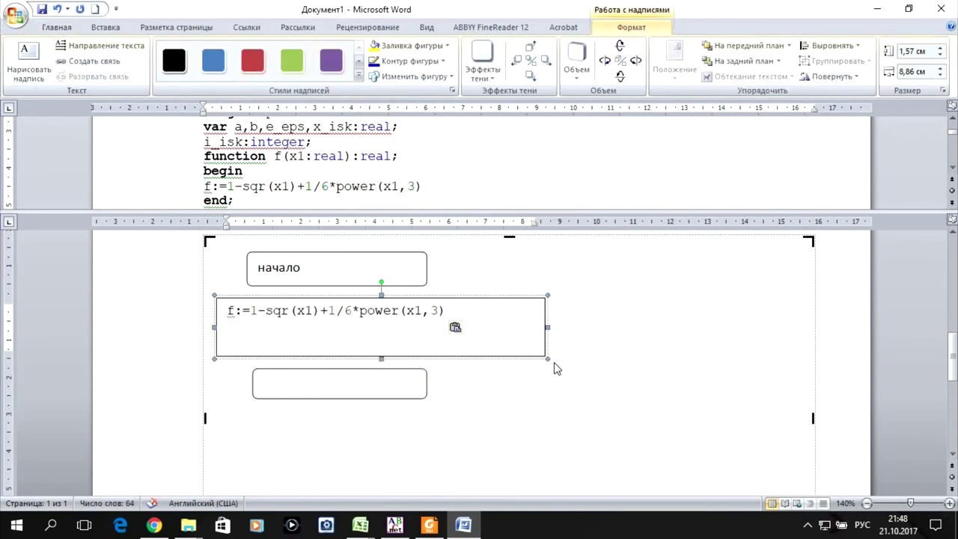
{"action": "left_click", "coordinate": [545, 359]}
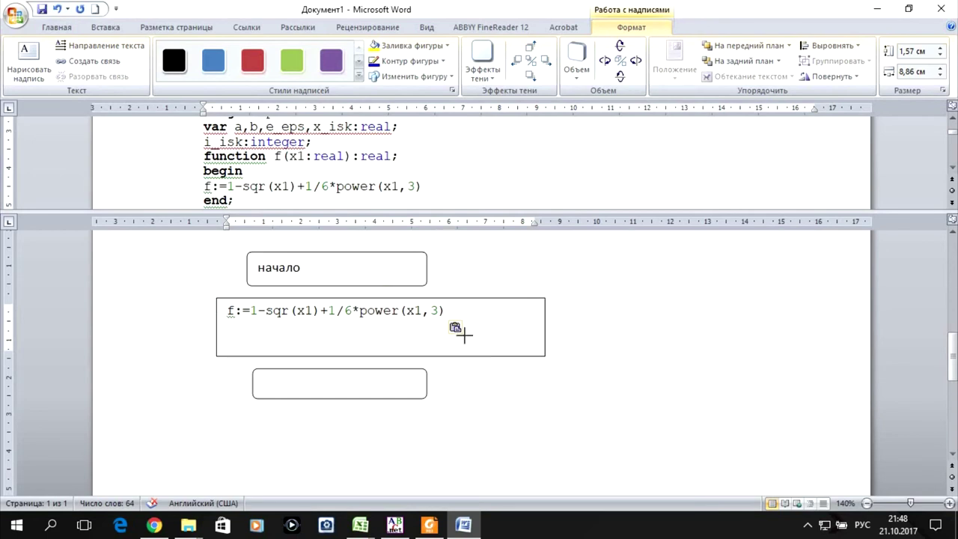
{"action": "left_click_drag", "start_coordinate": [453, 333], "coordinate": [452, 328]}
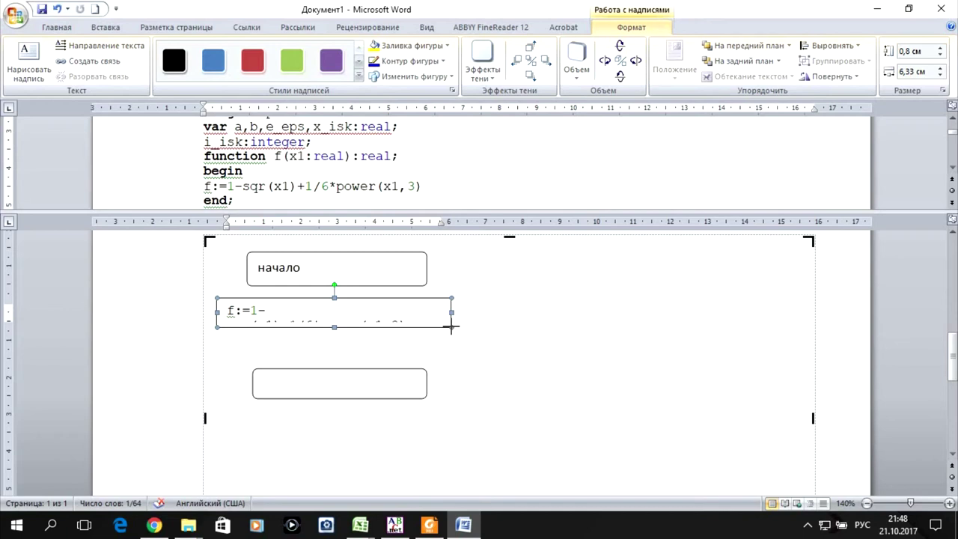
{"action": "left_click_drag", "start_coordinate": [456, 327], "coordinate": [467, 336]}
{"action": "left_click", "coordinate": [403, 370]}
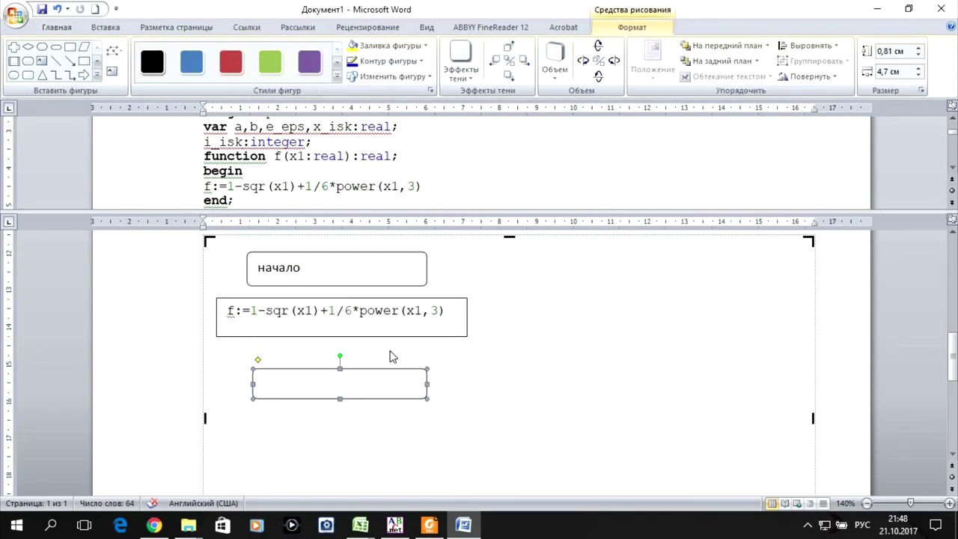
- Move the bottom rounded box up under the formula box and label it 'конец'
{"action": "left_click_drag", "start_coordinate": [356, 349], "coordinate": [356, 349]}
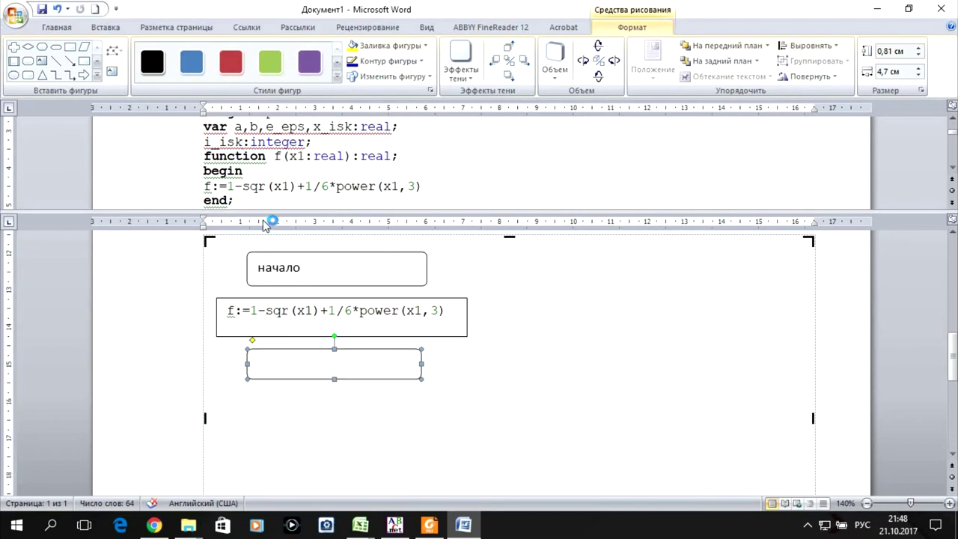
{"action": "right_click", "coordinate": [374, 360]}
{"action": "left_click", "coordinate": [430, 415]}
{"action": "type", "text": "конец"}
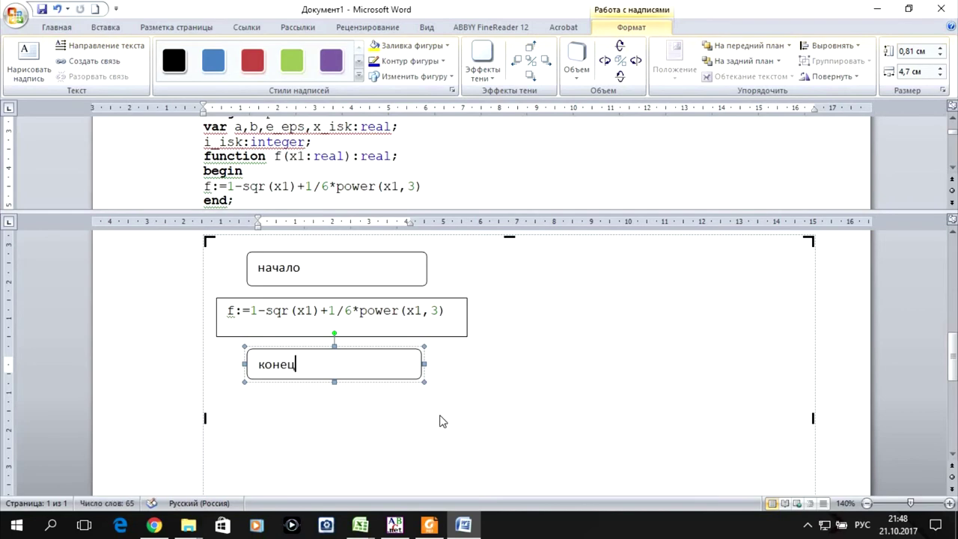
{"action": "left_click", "coordinate": [477, 427]}
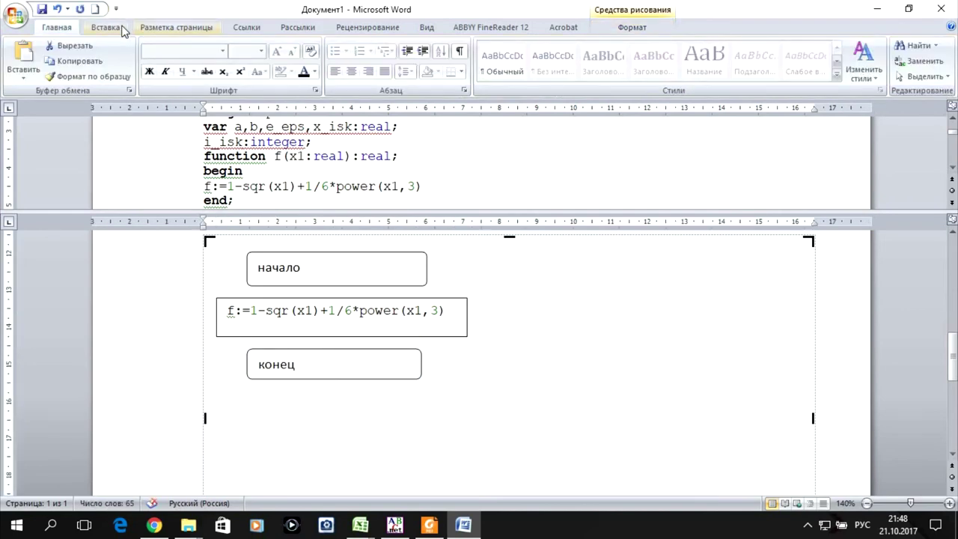
- Draw arrows from 'начало' to the formula box and from the formula box to 'конец'
{"action": "left_click", "coordinate": [112, 27]}
{"action": "left_click", "coordinate": [234, 82]}
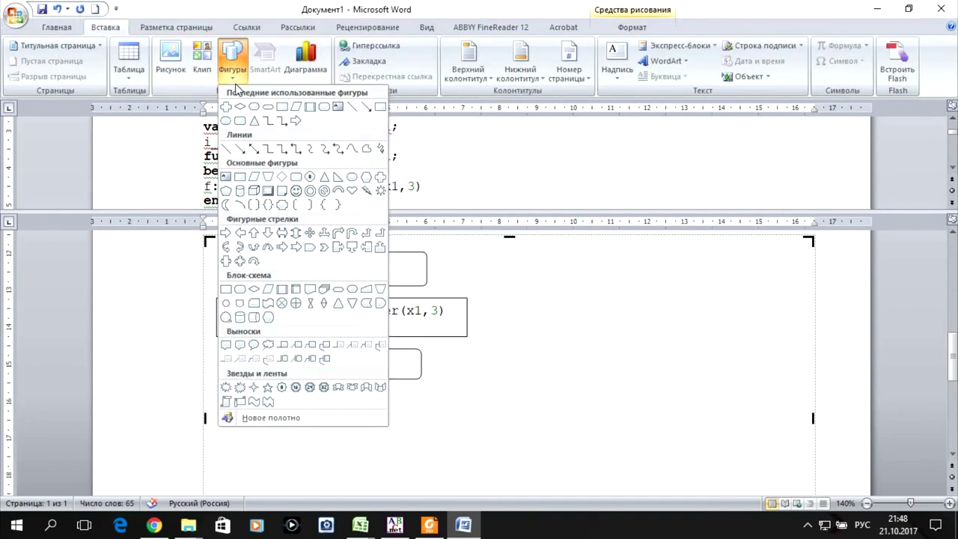
{"action": "left_click", "coordinate": [240, 148]}
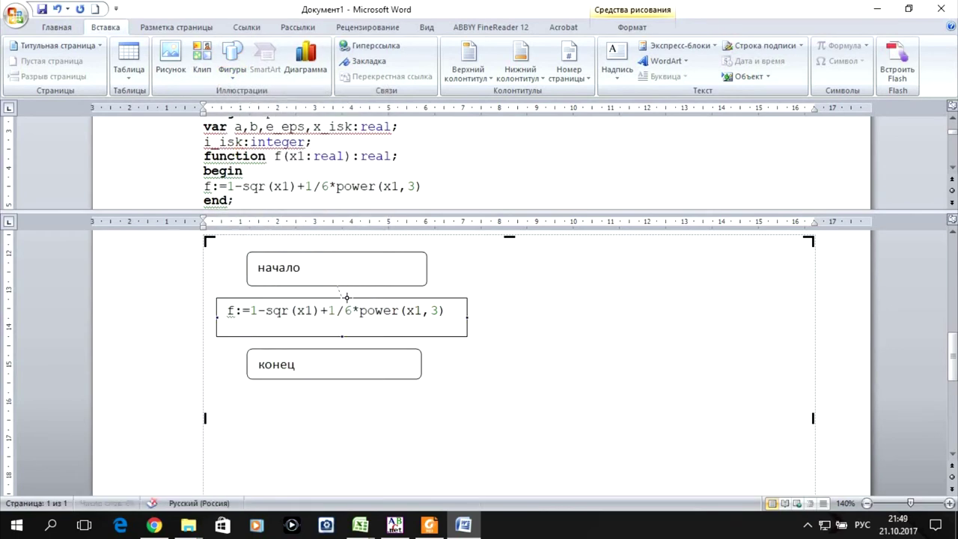
{"action": "left_click_drag", "start_coordinate": [338, 286], "coordinate": [342, 298]}
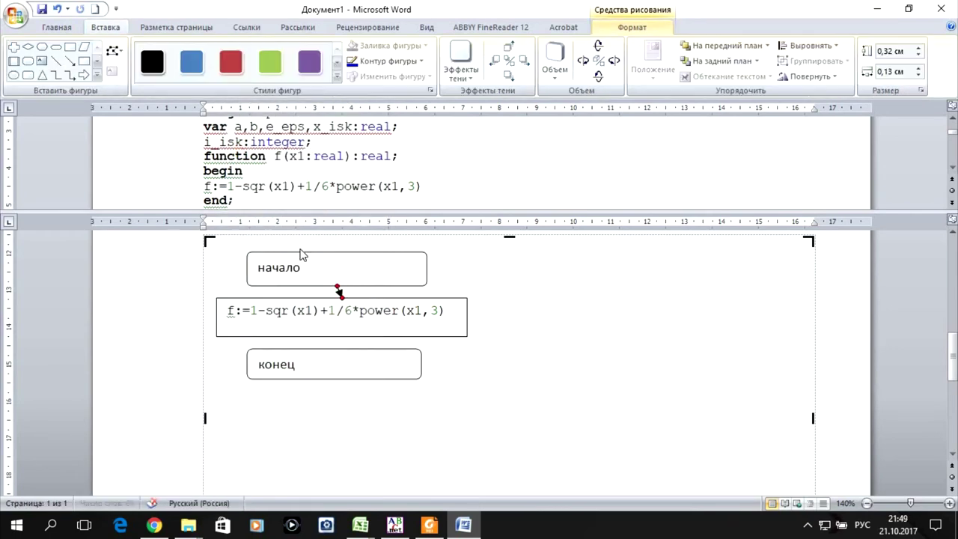
{"action": "left_click", "coordinate": [70, 62]}
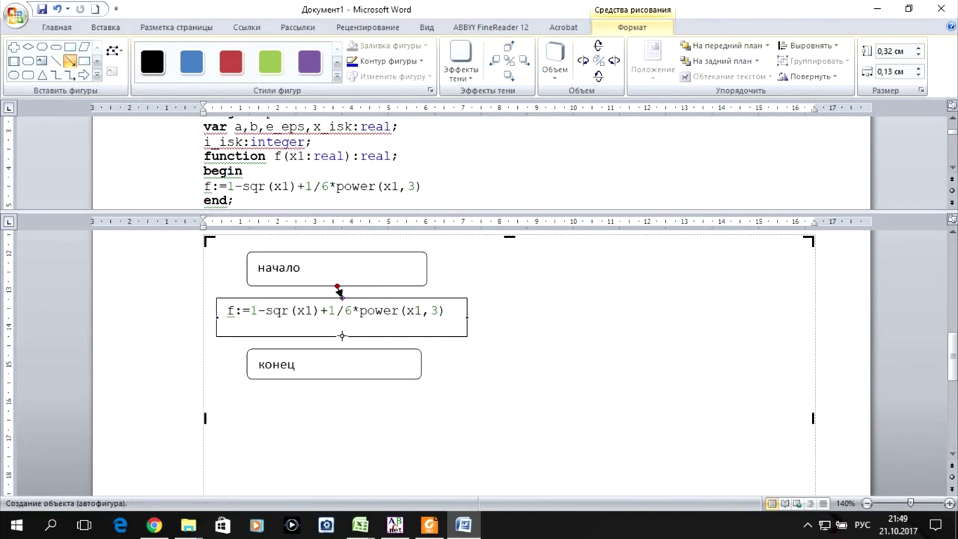
{"action": "left_click_drag", "start_coordinate": [339, 339], "coordinate": [335, 348]}
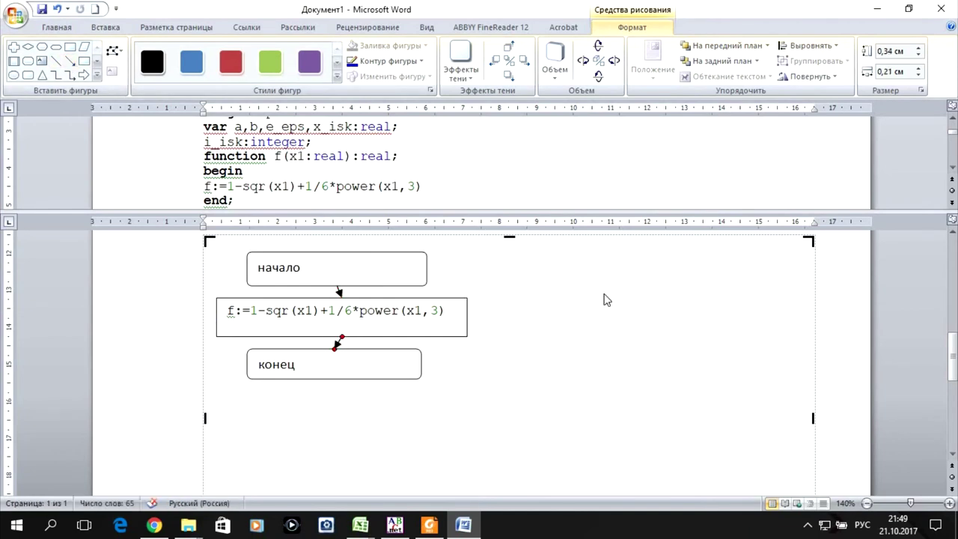
- Fit the drawing canvas to the flowchart and move to the empty line below it
{"action": "right_click", "coordinate": [818, 289]}
{"action": "left_click", "coordinate": [701, 343]}
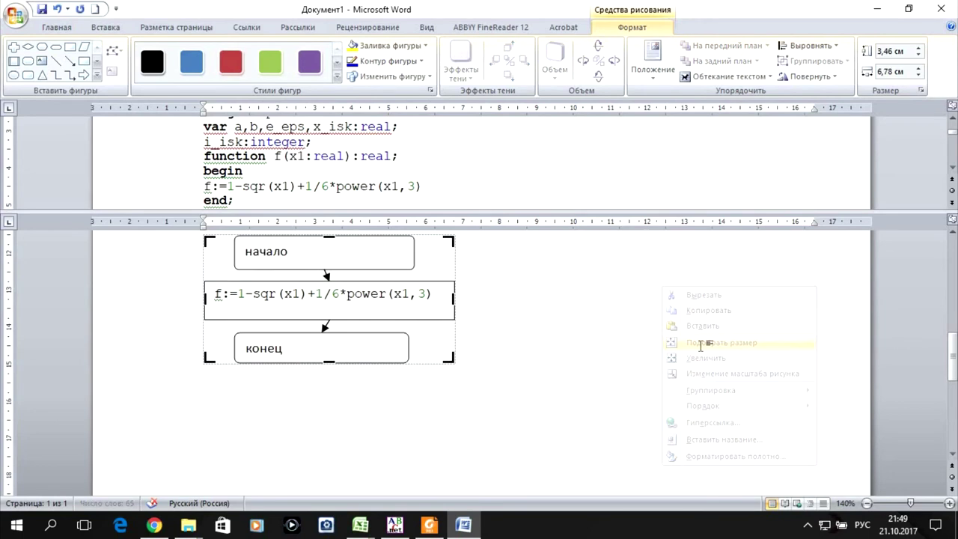
{"action": "left_click", "coordinate": [582, 342]}
{"action": "key", "text": "Down"}
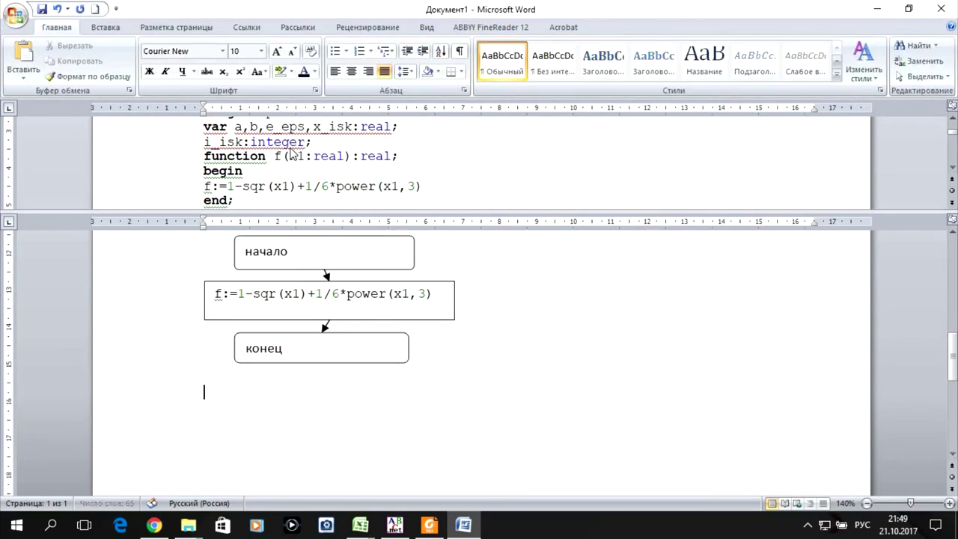
- Insert a new drawing canvas below the first flowchart
{"action": "left_click", "coordinate": [109, 27]}
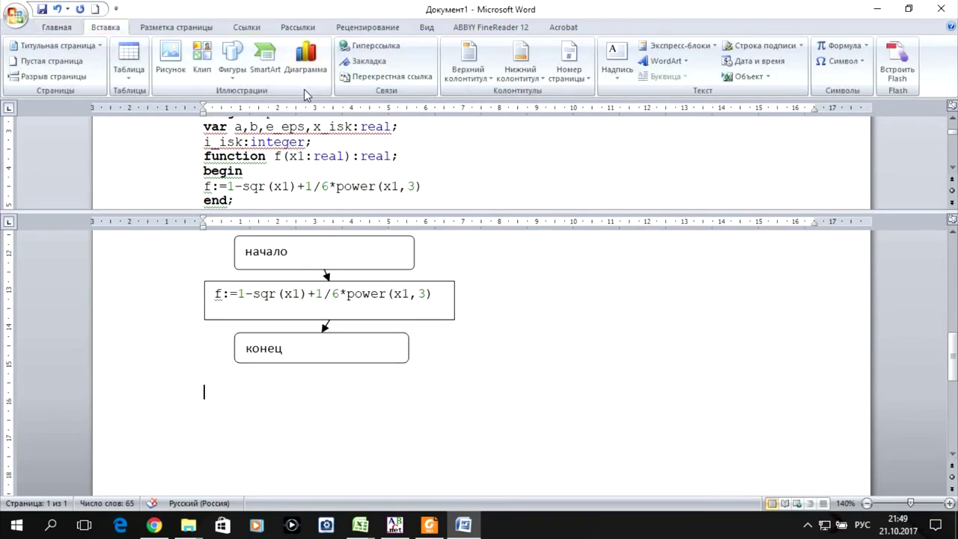
{"action": "left_click", "coordinate": [232, 60]}
{"action": "left_click", "coordinate": [292, 420]}
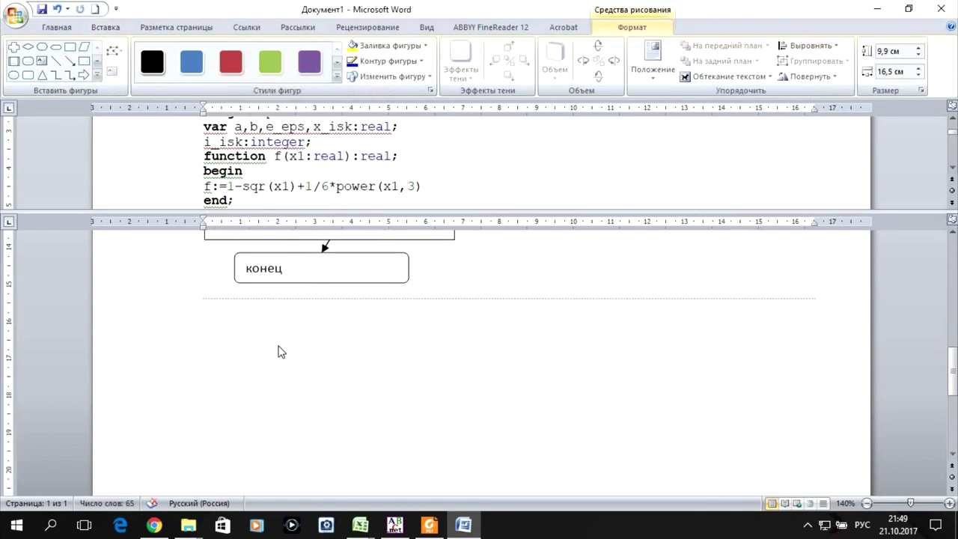
{"action": "scroll", "coordinate": [280, 351], "scroll_direction": "up", "scroll_amount": 3}
{"action": "scroll", "coordinate": [278, 348], "scroll_direction": "down", "scroll_amount": 1}
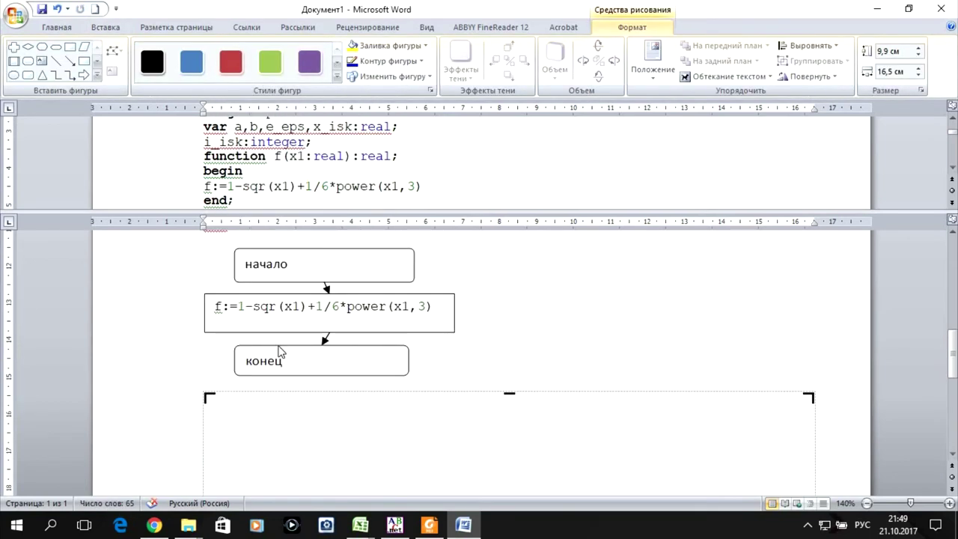
{"action": "scroll", "coordinate": [278, 348], "scroll_direction": "down", "scroll_amount": 2}
{"action": "scroll", "coordinate": [268, 168], "scroll_direction": "down", "scroll_amount": 1}
{"action": "scroll", "coordinate": [270, 169], "scroll_direction": "down", "scroll_amount": 1}
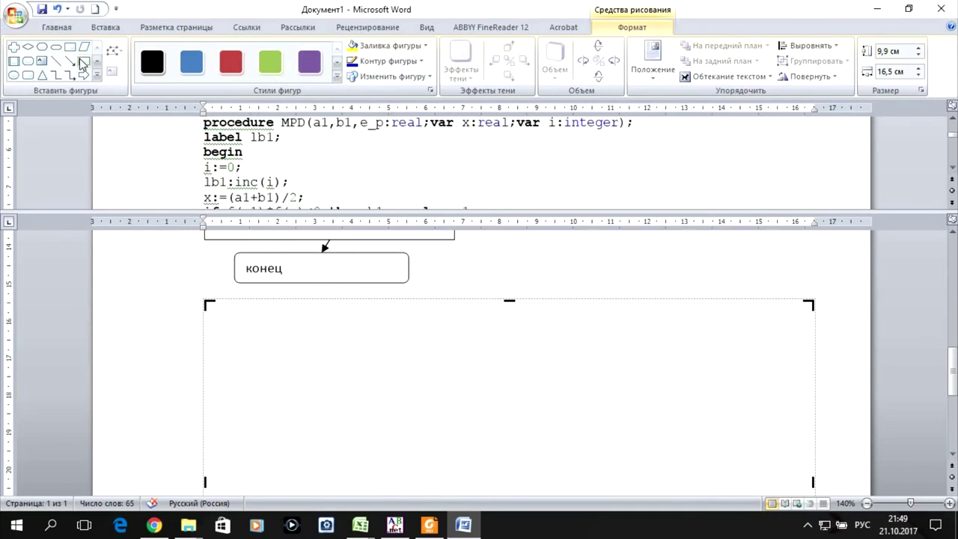
- Draw a rounded box at the canvas top and two rectangles stacked beneath it
{"action": "left_click", "coordinate": [26, 75]}
{"action": "left_click_drag", "start_coordinate": [303, 310], "coordinate": [430, 337]}
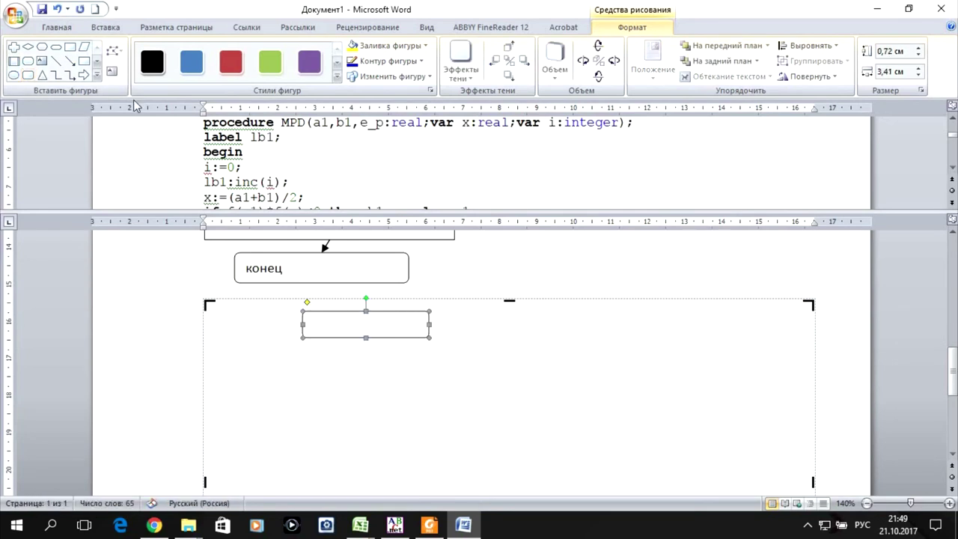
{"action": "left_click", "coordinate": [67, 48]}
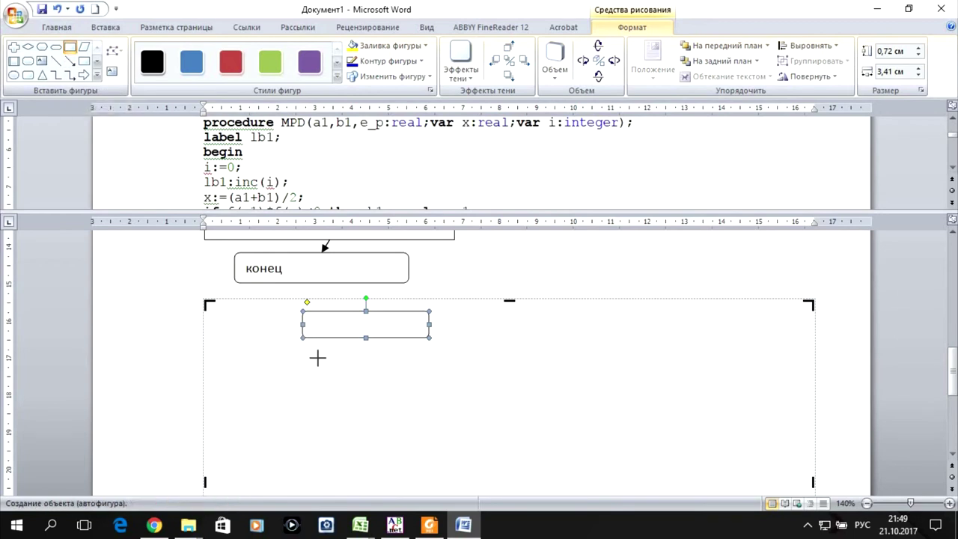
{"action": "left_click_drag", "start_coordinate": [288, 352], "coordinate": [443, 385]}
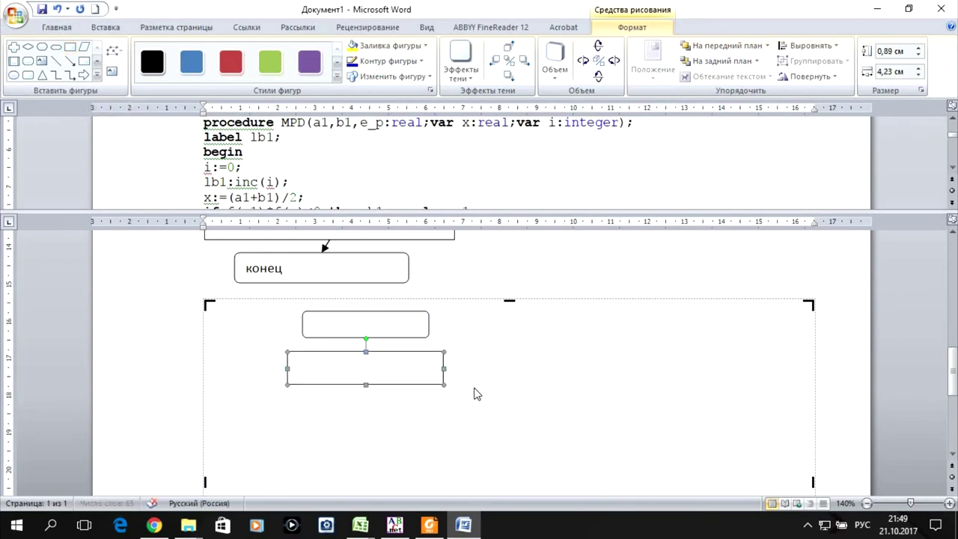
{"action": "left_click", "coordinate": [70, 48]}
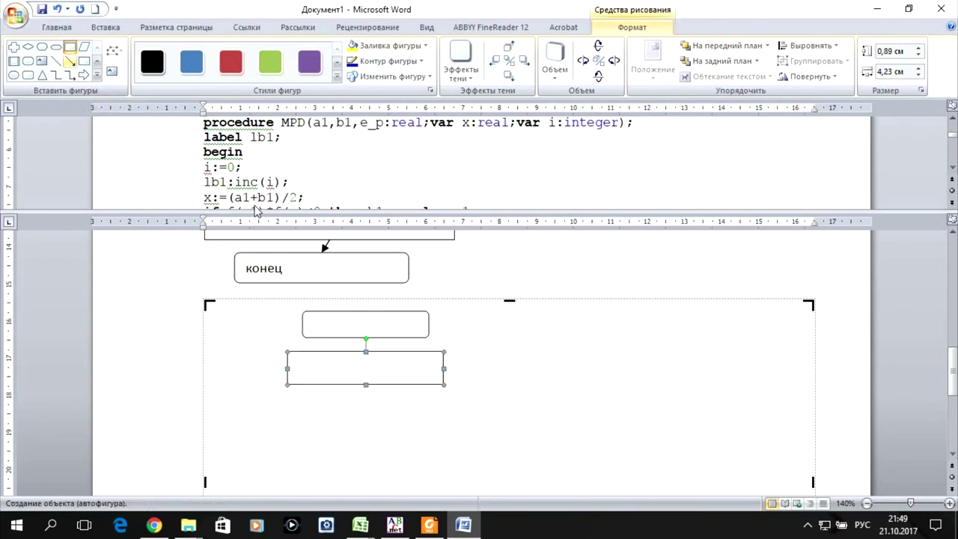
{"action": "scroll", "coordinate": [294, 185], "scroll_direction": "down", "scroll_amount": 1}
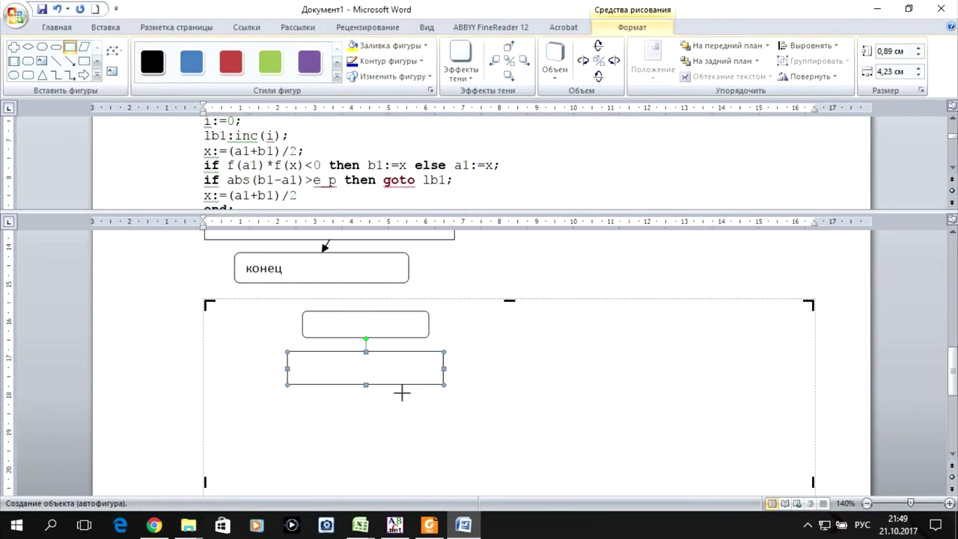
{"action": "left_click_drag", "start_coordinate": [266, 396], "coordinate": [472, 444]}
{"action": "scroll", "coordinate": [447, 374], "scroll_direction": "down", "scroll_amount": 1}
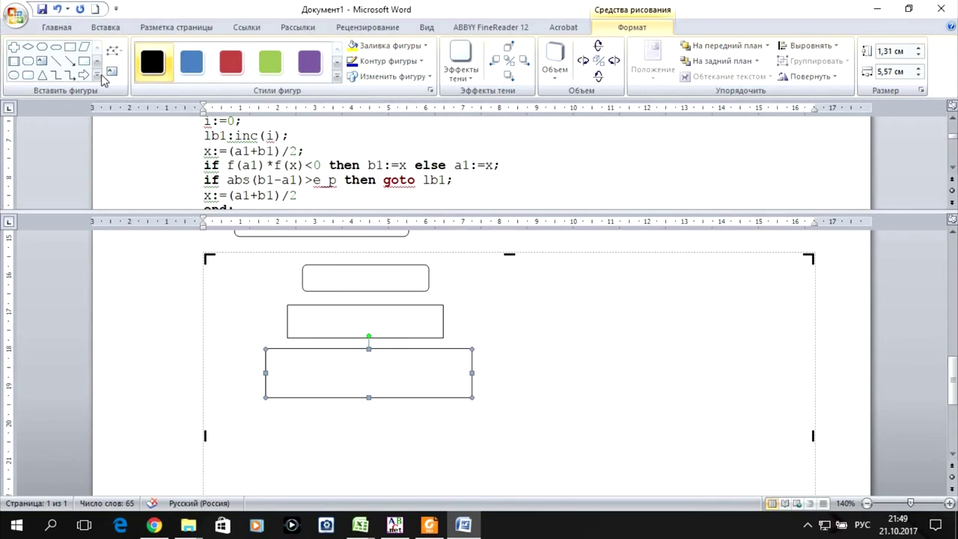
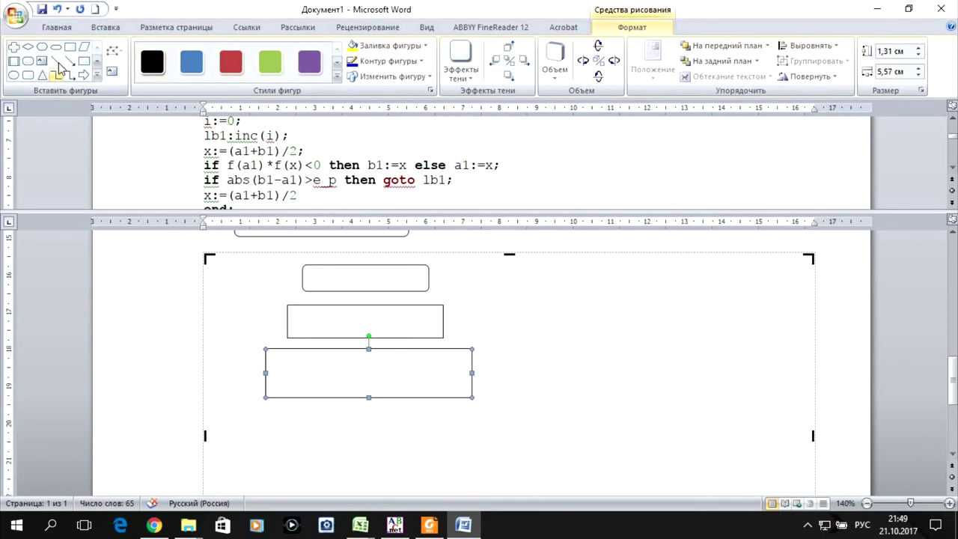
- Draw a decision diamond below the wide rectangle and stretch it wider to the right
{"action": "left_click", "coordinate": [28, 47]}
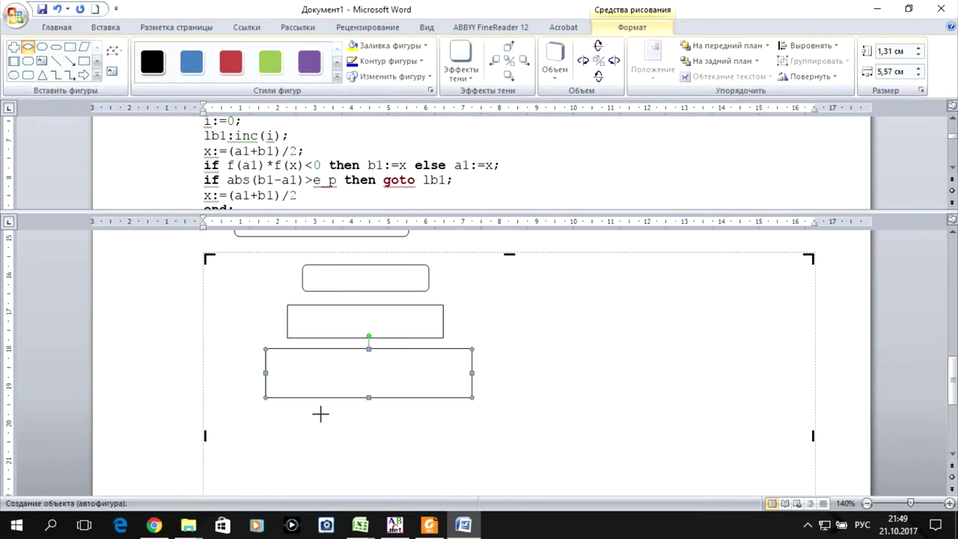
{"action": "left_click_drag", "start_coordinate": [337, 418], "coordinate": [431, 479]}
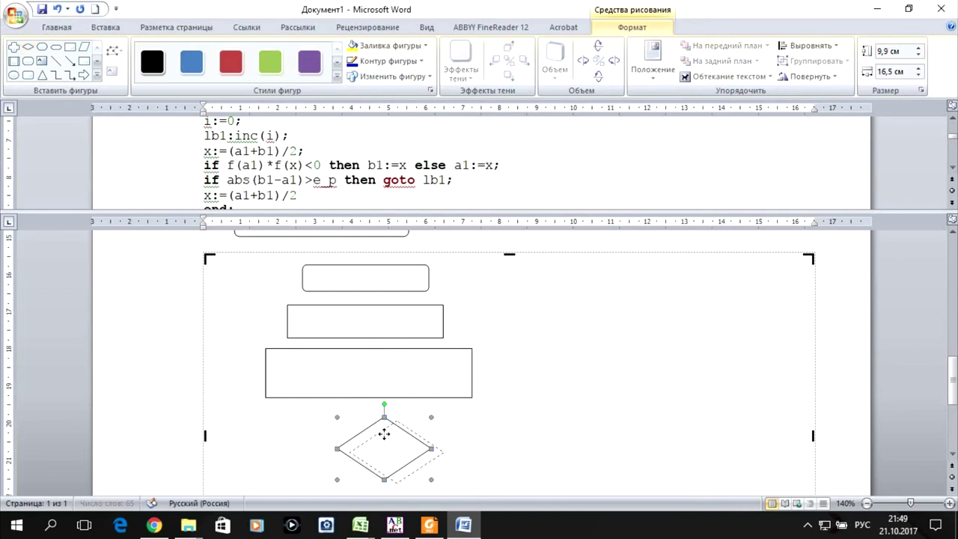
{"action": "left_click_drag", "start_coordinate": [364, 424], "coordinate": [356, 418]}
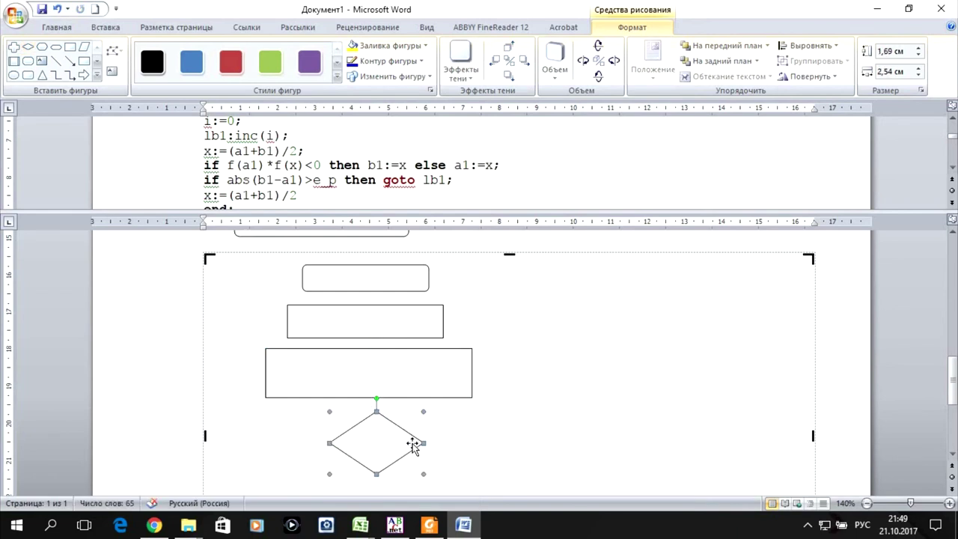
{"action": "left_click_drag", "start_coordinate": [432, 444], "coordinate": [503, 449]}
{"action": "scroll", "coordinate": [595, 385], "scroll_direction": "down", "scroll_amount": 1}
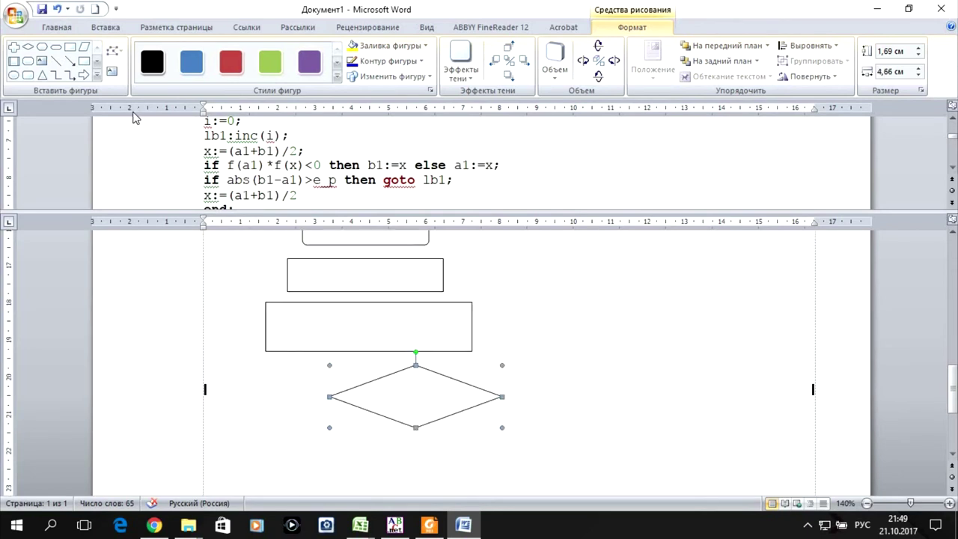
- Draw two rectangles flanking the diamond, one below-left and one below-right
{"action": "left_click", "coordinate": [84, 60]}
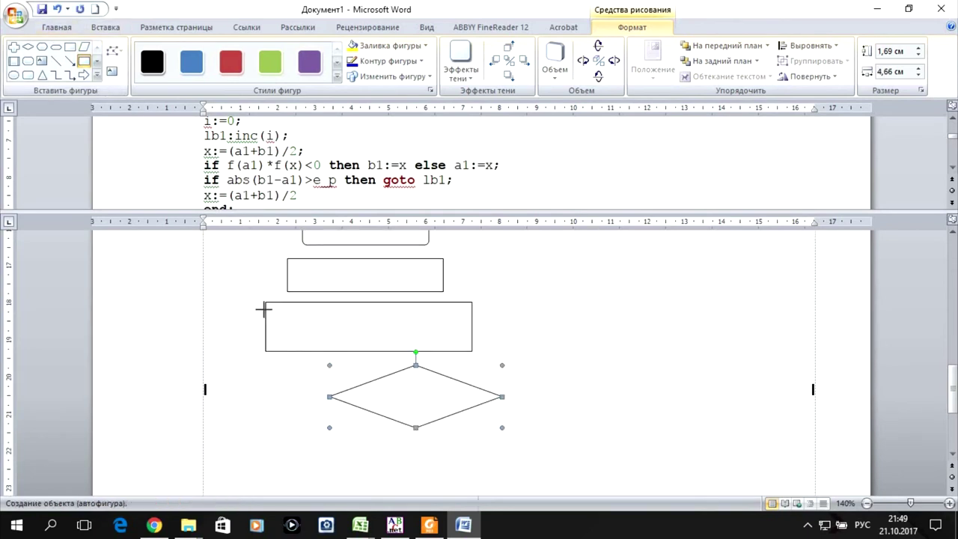
{"action": "left_click_drag", "start_coordinate": [258, 412], "coordinate": [308, 454]}
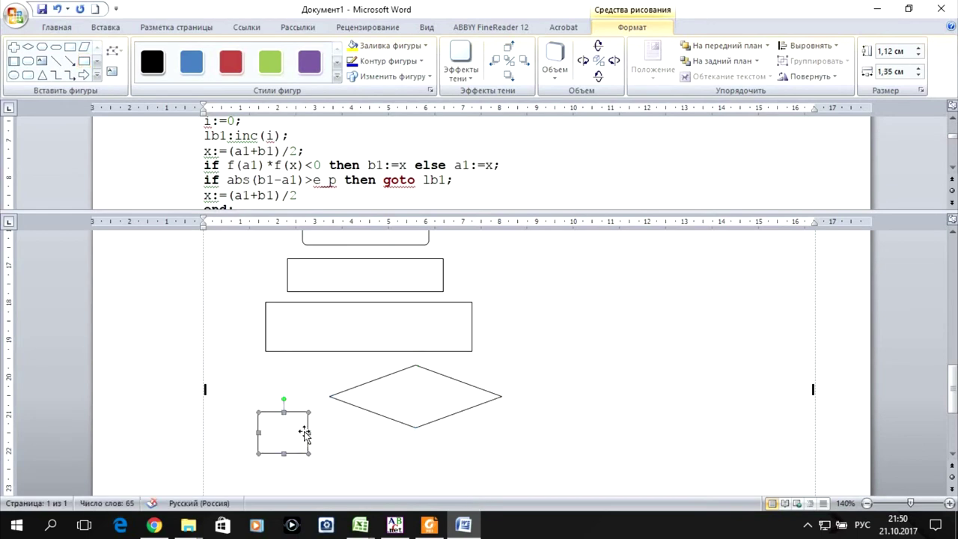
{"action": "left_click_drag", "start_coordinate": [334, 434], "coordinate": [344, 433]}
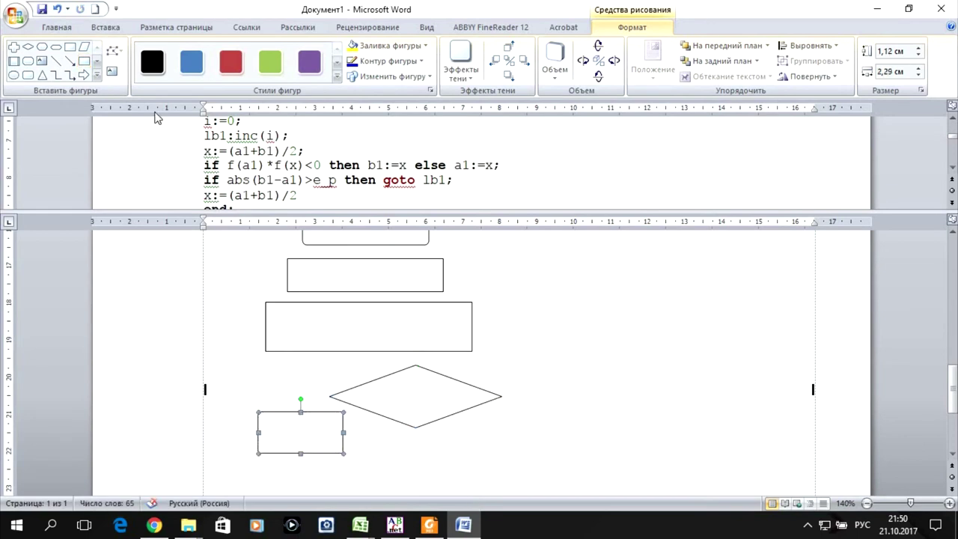
{"action": "left_click", "coordinate": [84, 60]}
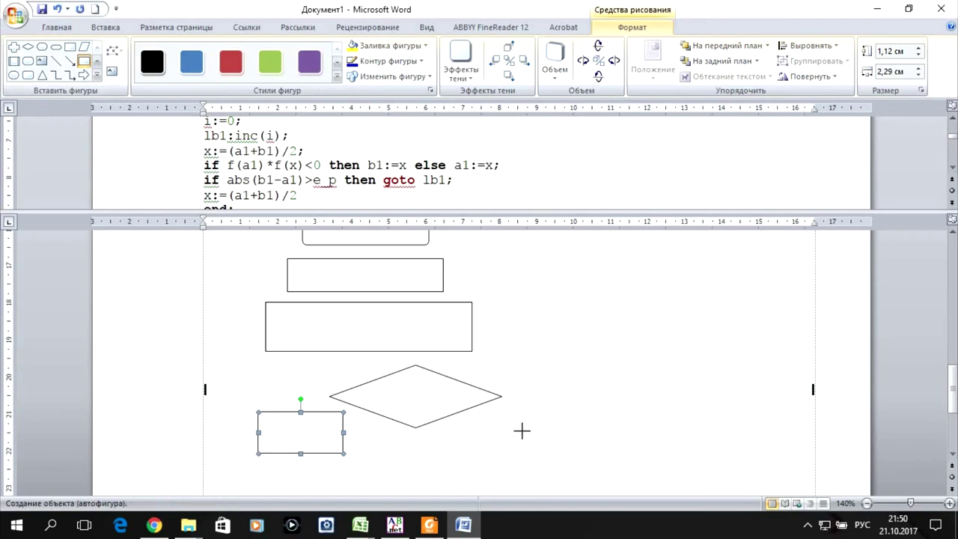
{"action": "left_click_drag", "start_coordinate": [502, 412], "coordinate": [589, 454]}
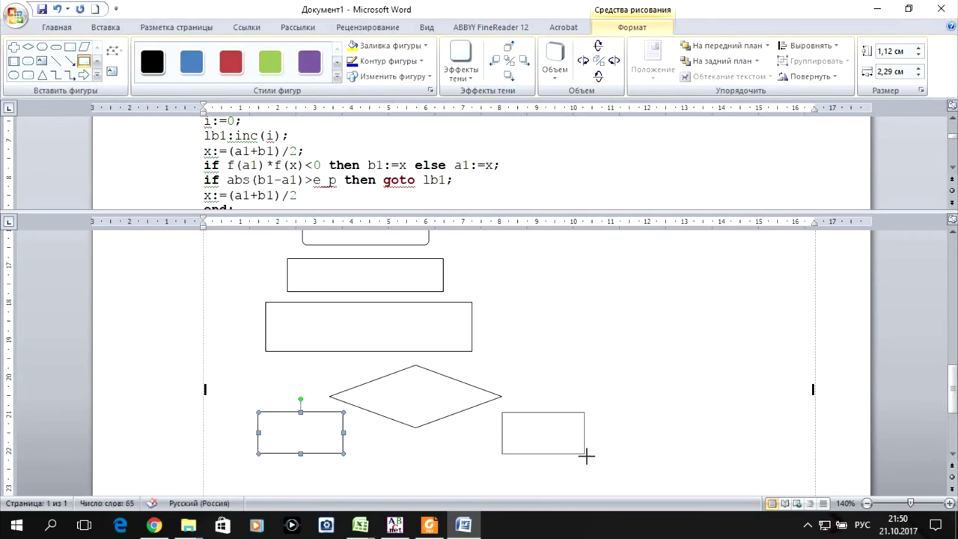
- Draw a second diamond below the first, with a rectangle to its right
{"action": "left_click", "coordinate": [27, 47]}
{"action": "scroll", "coordinate": [586, 334], "scroll_direction": "down", "scroll_amount": 1}
{"action": "scroll", "coordinate": [586, 334], "scroll_direction": "down", "scroll_amount": 1}
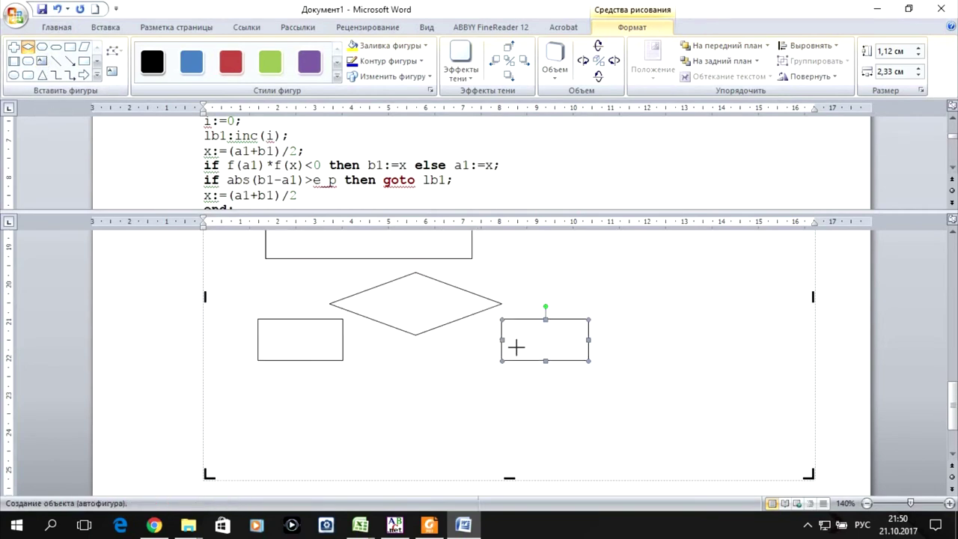
{"action": "left_click_drag", "start_coordinate": [379, 385], "coordinate": [503, 448]}
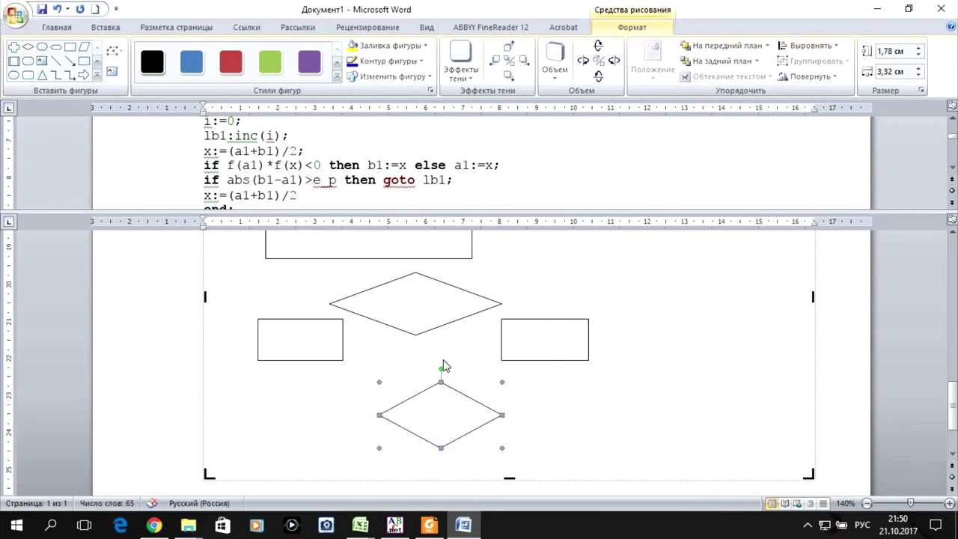
{"action": "left_click", "coordinate": [84, 60]}
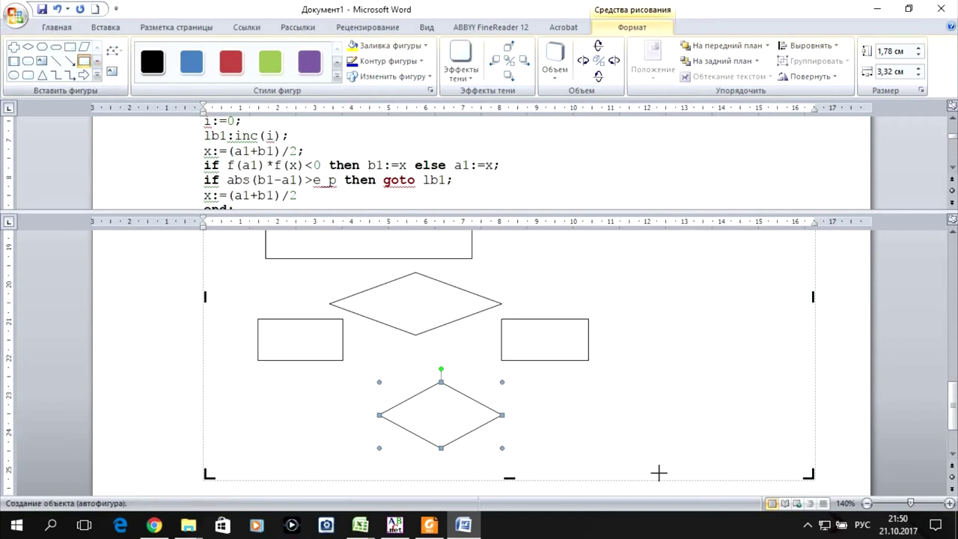
{"action": "left_click_drag", "start_coordinate": [536, 401], "coordinate": [666, 441]}
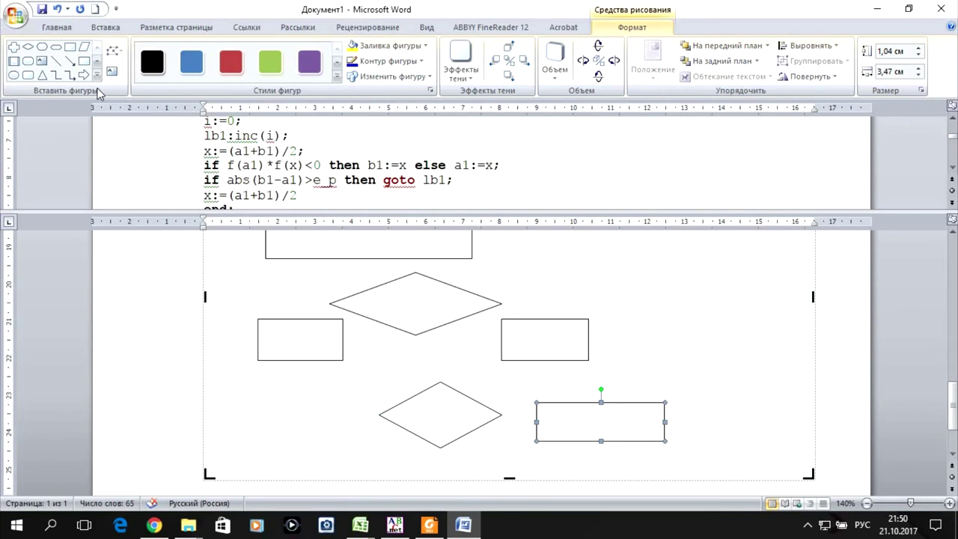
- Place a rounded rectangle beside the lower box, then delete it as a stray shape
{"action": "left_click", "coordinate": [28, 75]}
{"action": "left_click", "coordinate": [688, 411]}
{"action": "scroll", "coordinate": [656, 387], "scroll_direction": "down", "scroll_amount": 3}
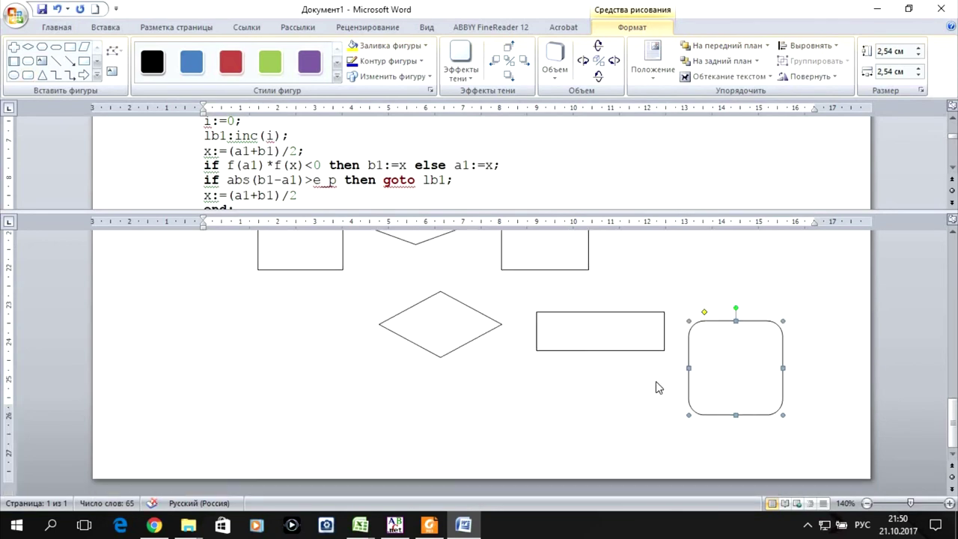
{"action": "left_click", "coordinate": [621, 345]}
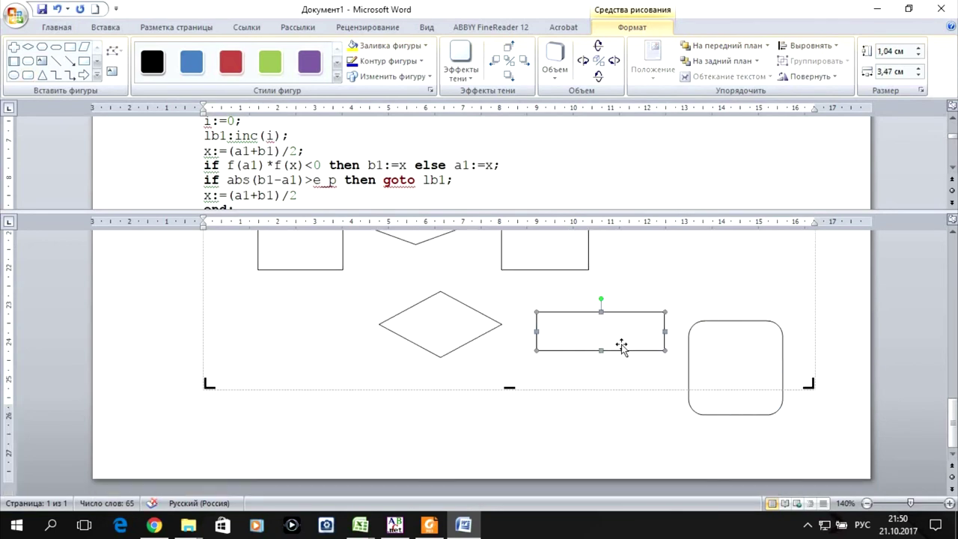
{"action": "left_click", "coordinate": [748, 328]}
{"action": "key", "text": "Delete"}
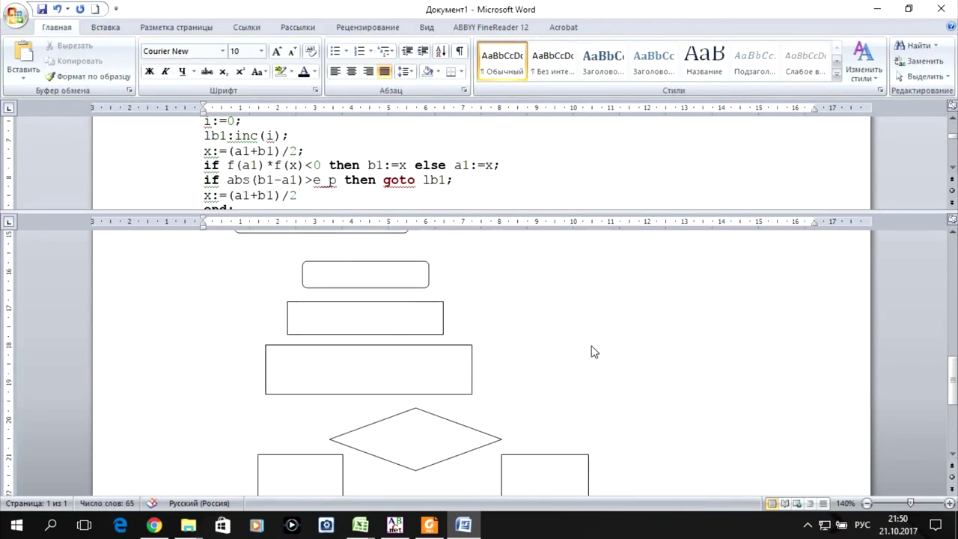
{"action": "scroll", "coordinate": [592, 350], "scroll_direction": "down", "scroll_amount": 5}
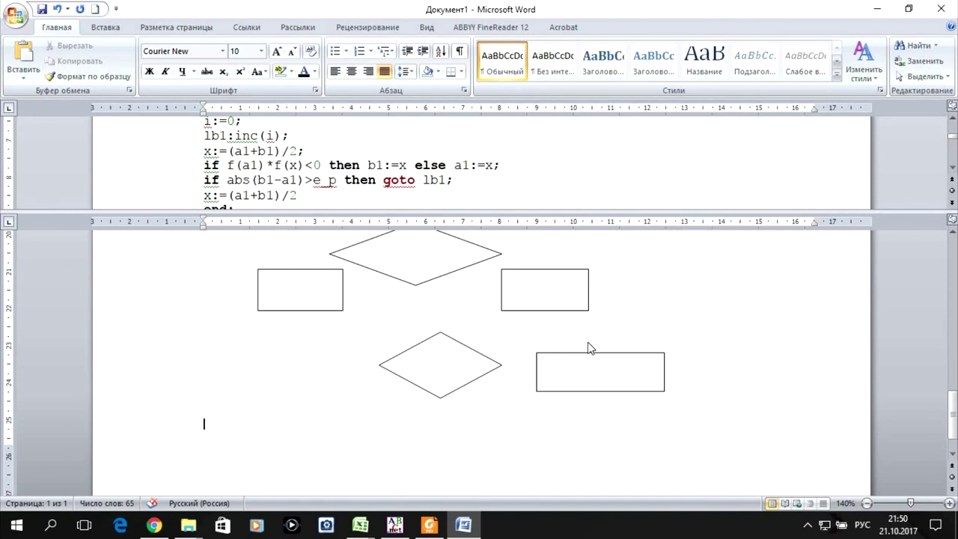
- Draw a rounded flowchart terminator shape to the right of the lower box
{"action": "left_click", "coordinate": [109, 28]}
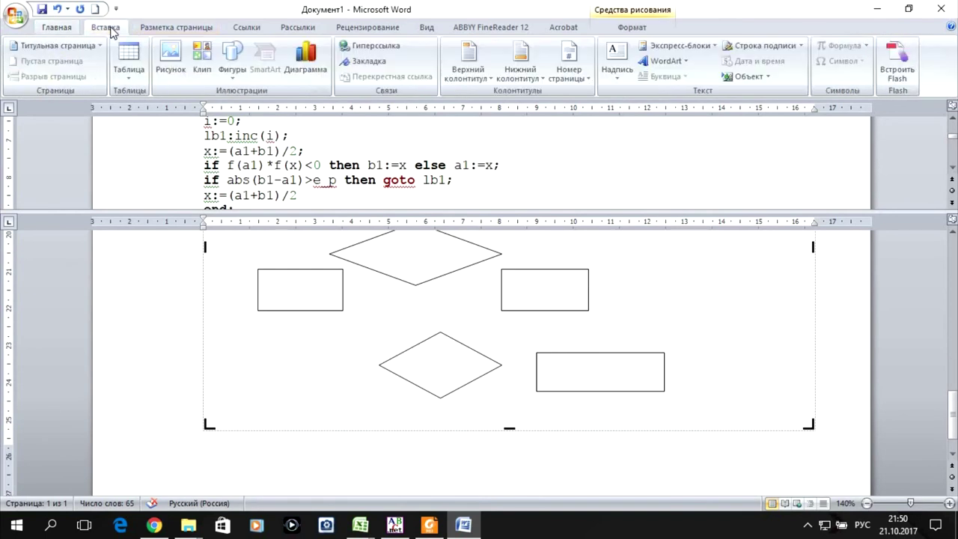
{"action": "left_click", "coordinate": [232, 67]}
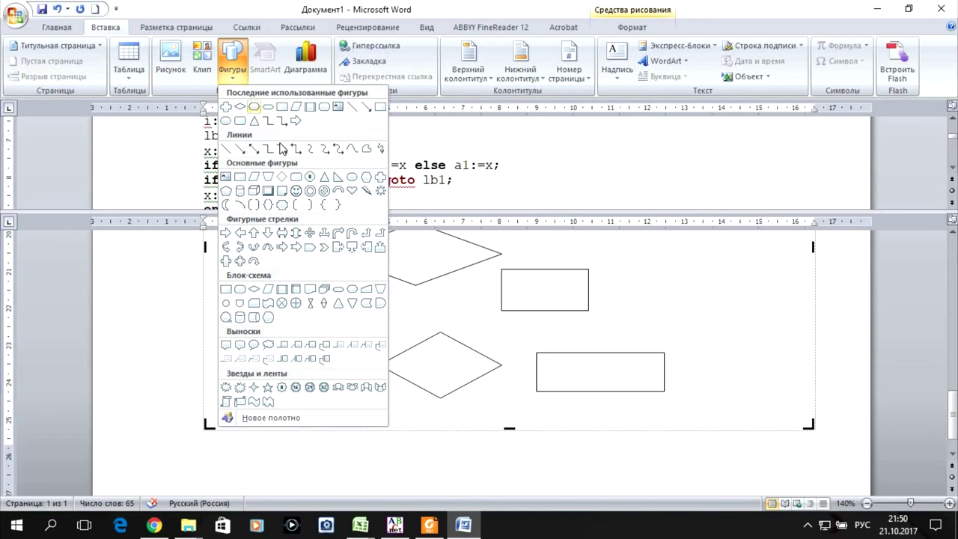
{"action": "left_click", "coordinate": [241, 289]}
{"action": "left_click_drag", "start_coordinate": [686, 361], "coordinate": [798, 390]}
{"action": "scroll", "coordinate": [682, 387], "scroll_direction": "up", "scroll_amount": 2}
{"action": "scroll", "coordinate": [682, 387], "scroll_direction": "up", "scroll_amount": 2}
{"action": "scroll", "coordinate": [682, 387], "scroll_direction": "up", "scroll_amount": 1}
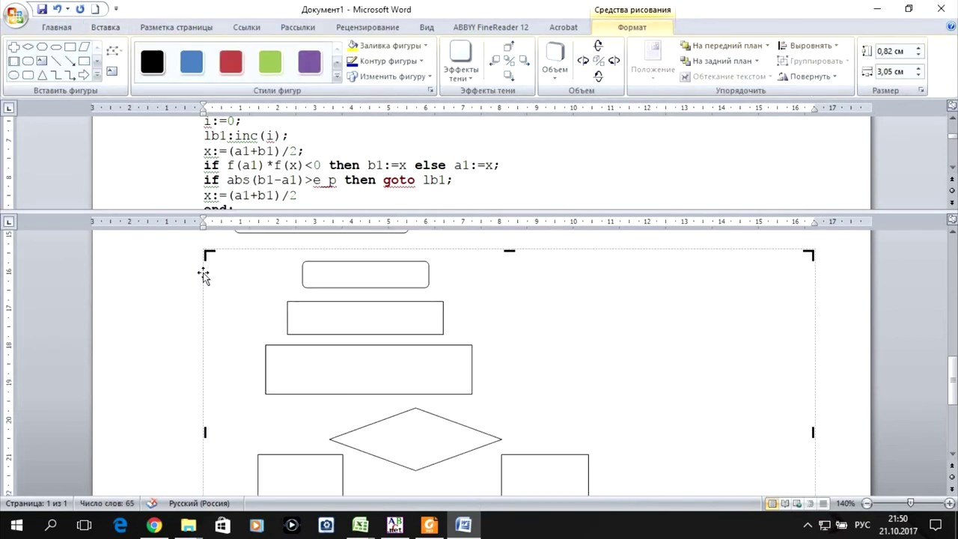
{"action": "left_click", "coordinate": [356, 276]}
- Label the top terminator 'начало'
{"action": "right_click", "coordinate": [356, 273]}
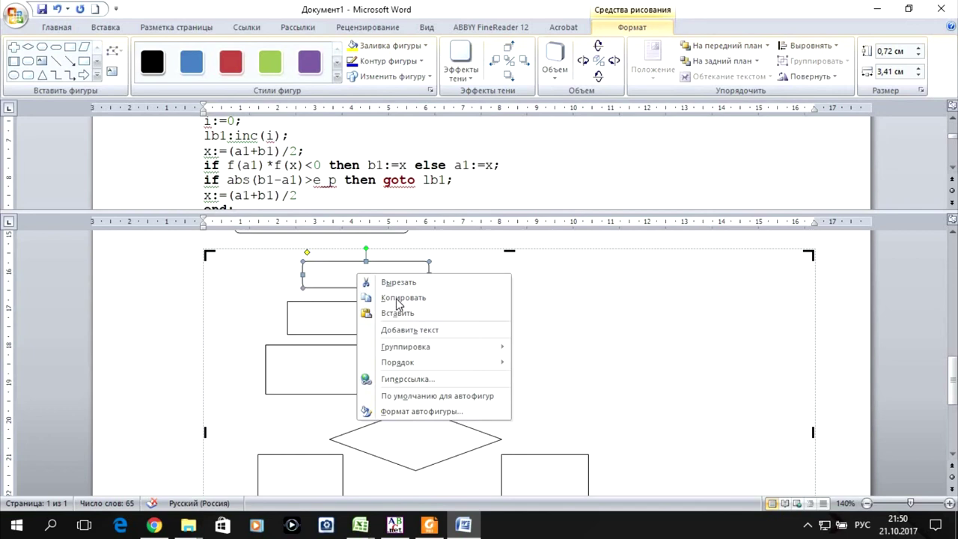
{"action": "left_click", "coordinate": [420, 332]}
{"action": "type", "text": "начало"}
{"action": "left_click", "coordinate": [251, 163]}
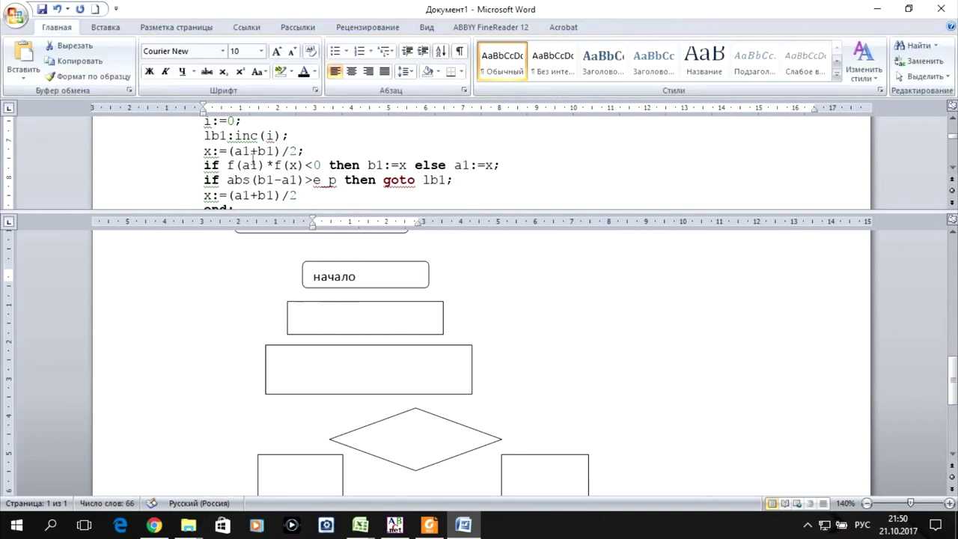
- Copy the code line i:=0; and paste it into the box below начало
{"action": "mouse_move", "coordinate": [214, 125]}
{"action": "left_mouse_down"}
{"action": "mouse_move", "coordinate": [208, 135]}
{"action": "mouse_move", "coordinate": [238, 125]}
{"action": "left_mouse_up"}
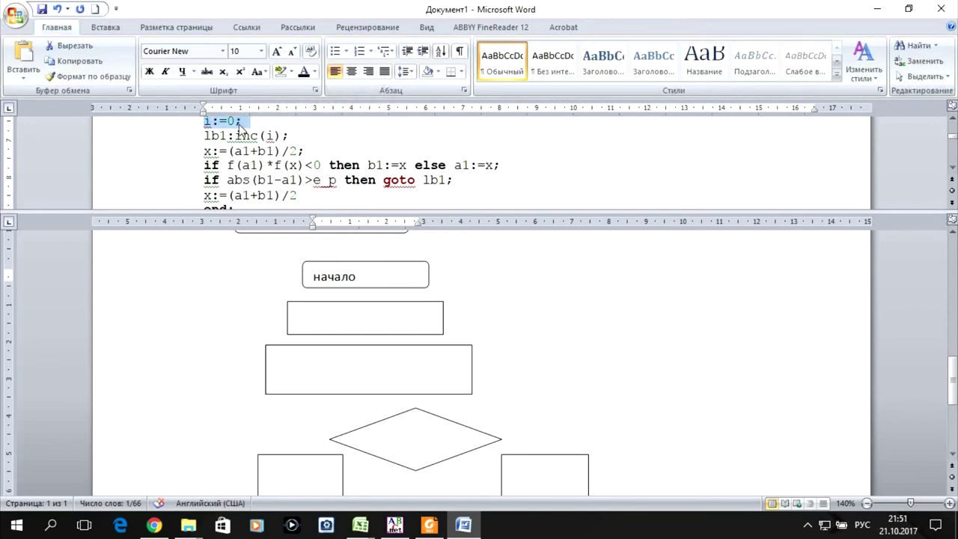
{"action": "right_click", "coordinate": [240, 129]}
{"action": "left_click", "coordinate": [315, 151]}
{"action": "left_click", "coordinate": [370, 313]}
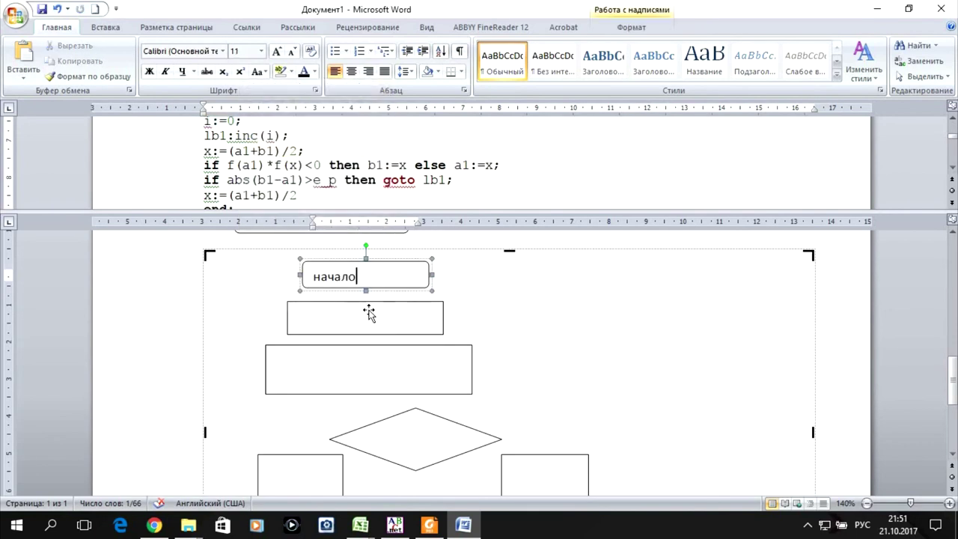
{"action": "left_click", "coordinate": [369, 313]}
{"action": "right_click", "coordinate": [369, 313]}
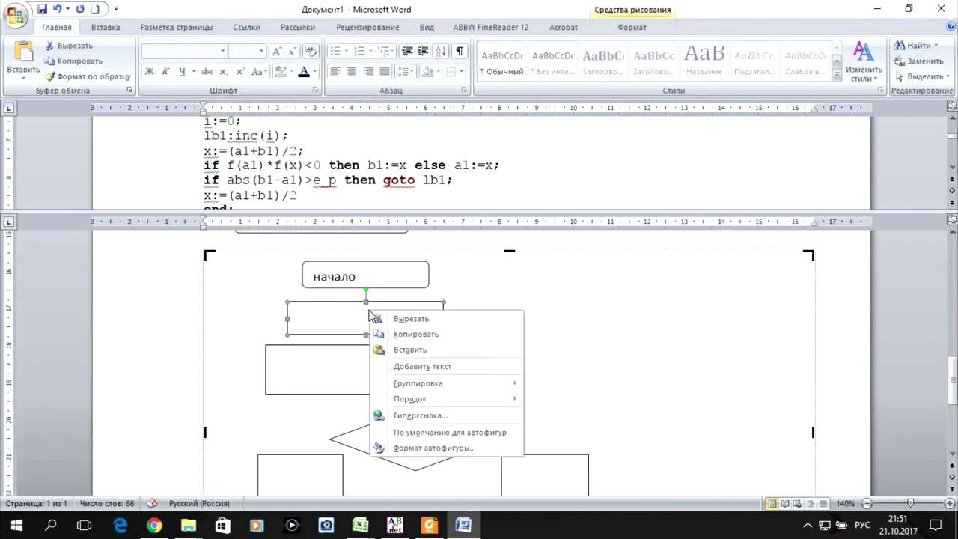
{"action": "left_click", "coordinate": [456, 367]}
{"action": "key", "text": "ctrl+v"}
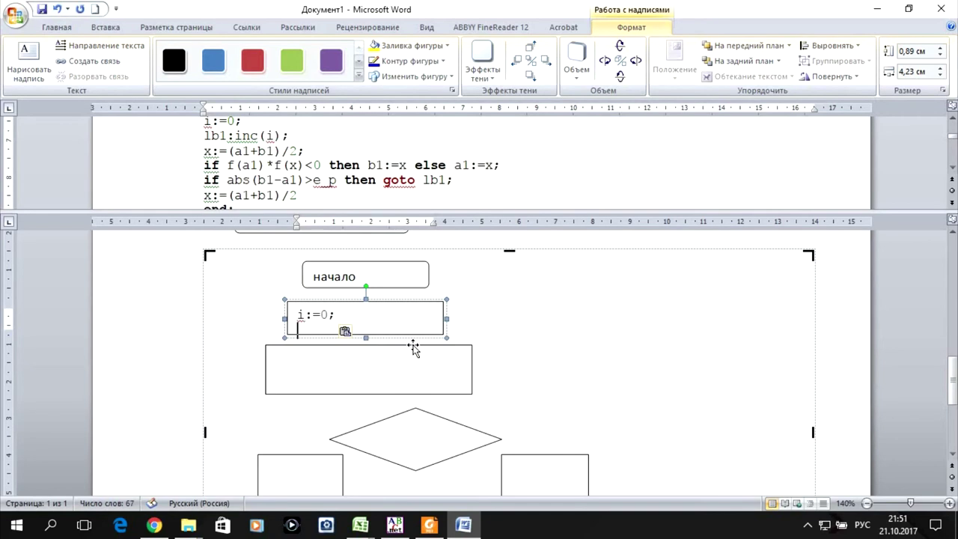
- Copy the lines inc(i); x:=(a1+b1)/2; into the wide box below i:=0
{"action": "left_click", "coordinate": [231, 139]}
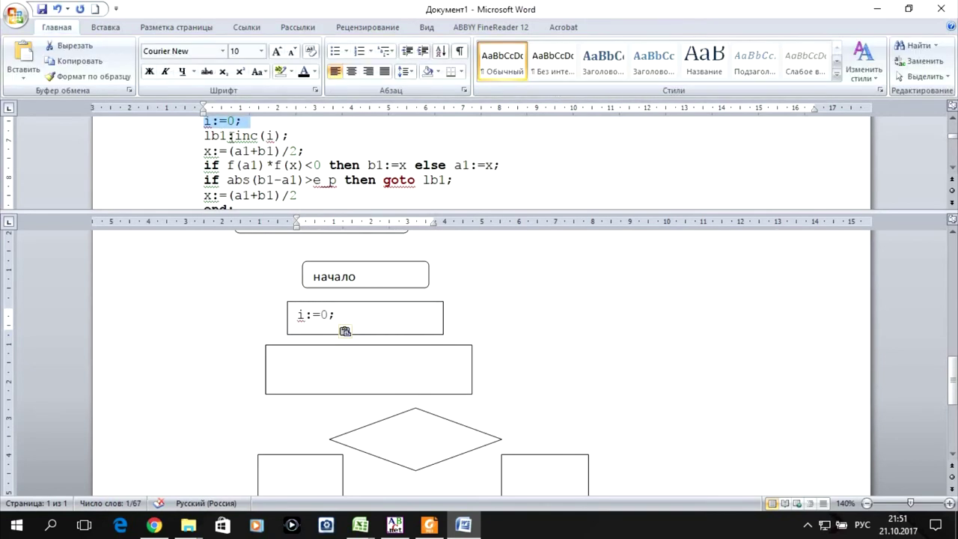
{"action": "left_click_drag", "start_coordinate": [234, 137], "coordinate": [307, 148]}
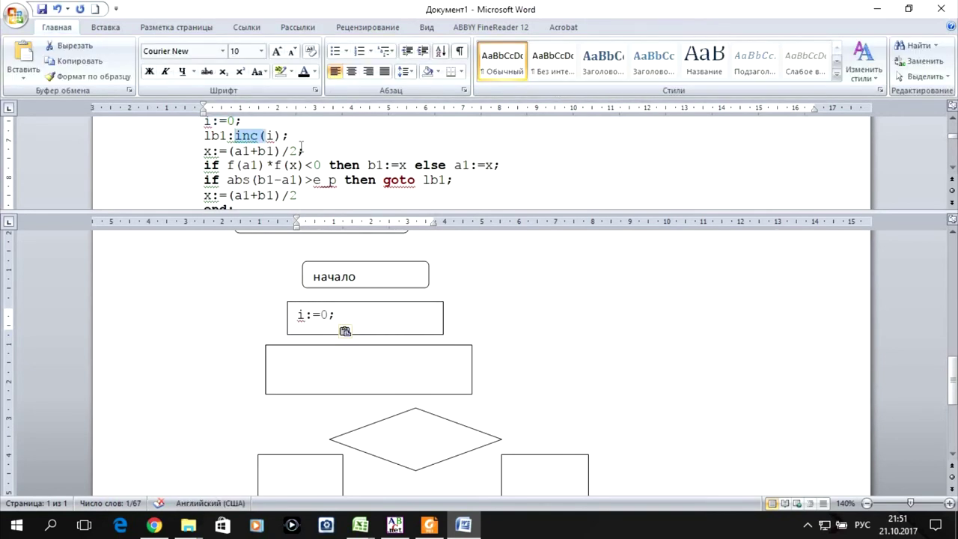
{"action": "right_click", "coordinate": [286, 148]}
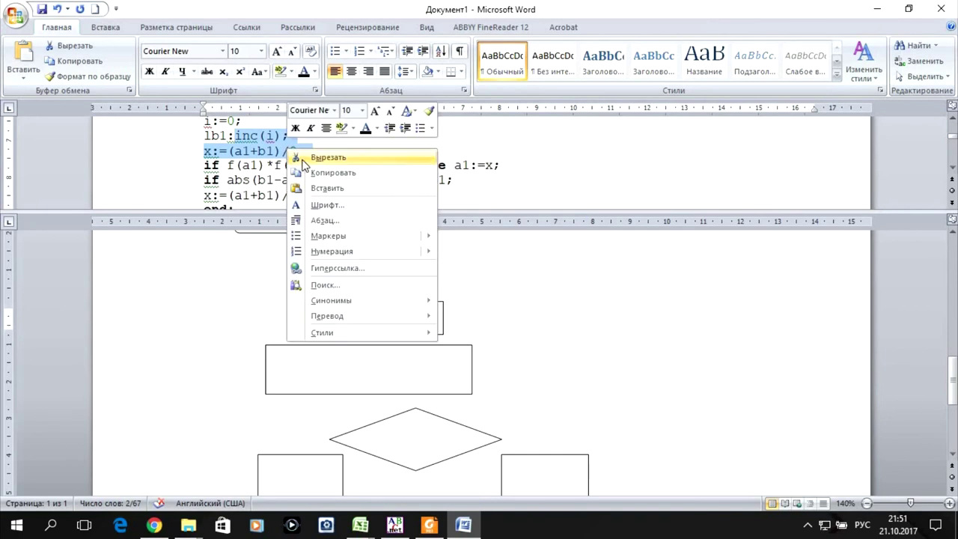
{"action": "left_click", "coordinate": [325, 173]}
{"action": "left_click", "coordinate": [346, 369]}
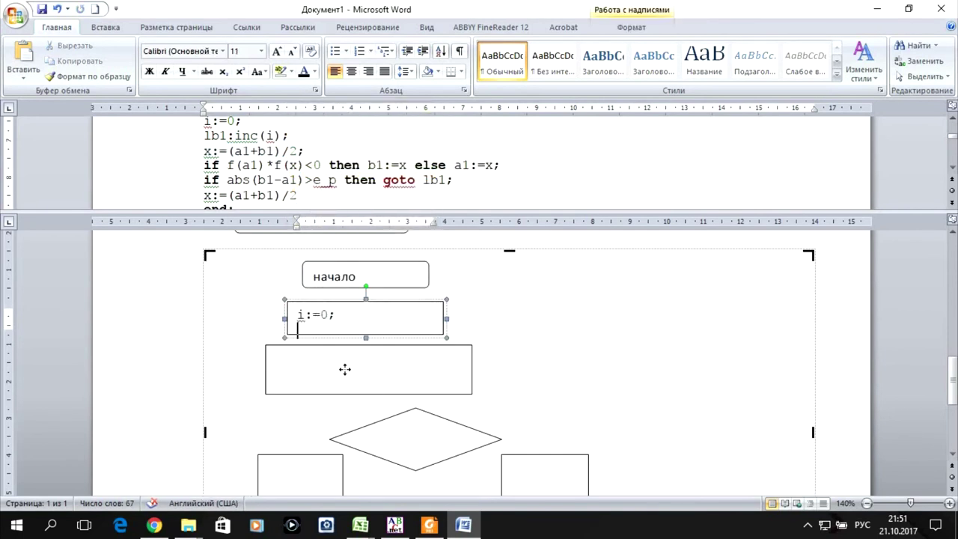
{"action": "right_click", "coordinate": [346, 371]}
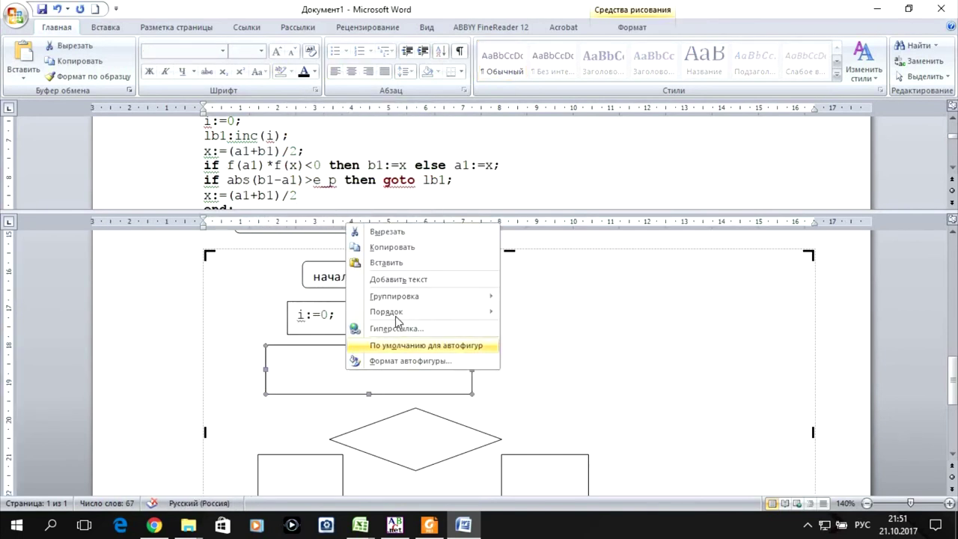
{"action": "left_click", "coordinate": [395, 280]}
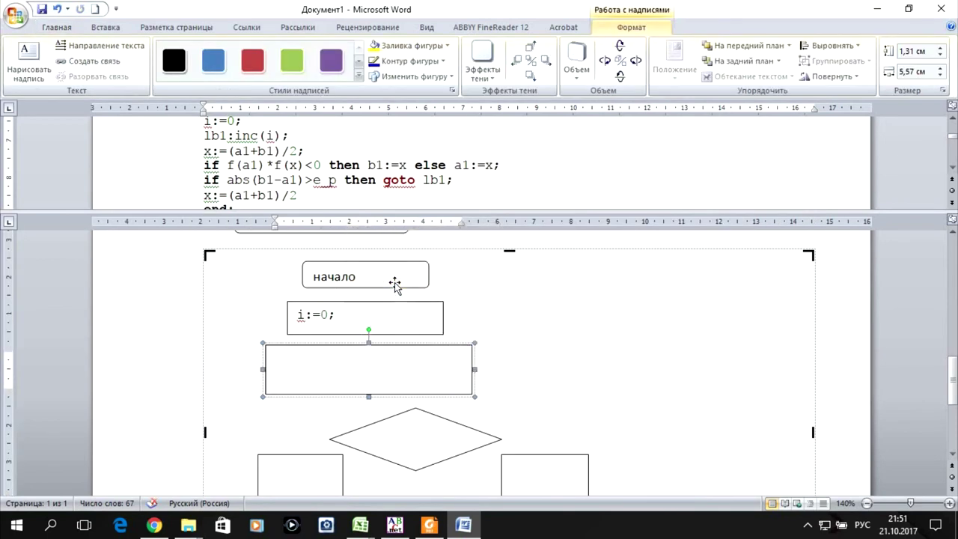
{"action": "key", "text": "ctrl+v"}
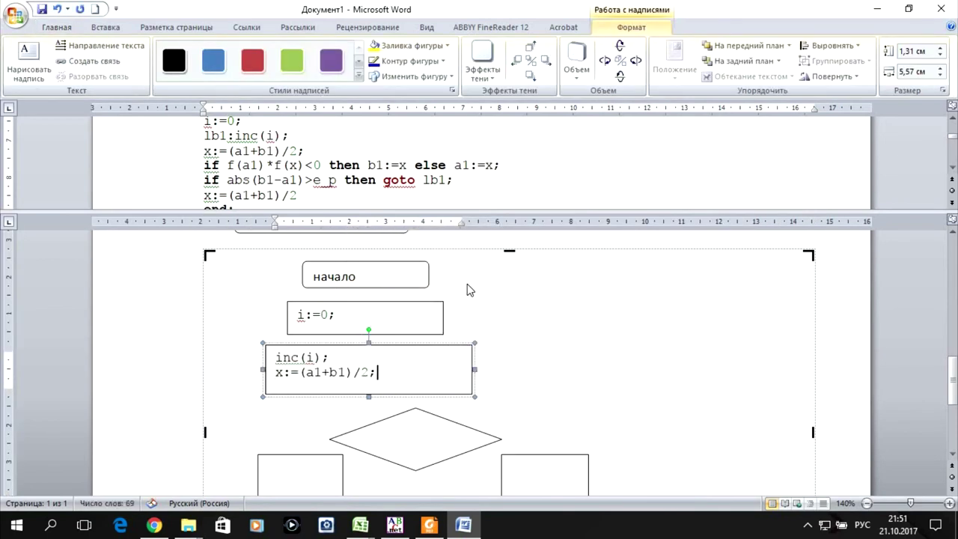
- Copy the condition f(a1)*f(x)<0 from the if line for the first diamond
{"action": "scroll", "coordinate": [441, 370], "scroll_direction": "down", "scroll_amount": 1}
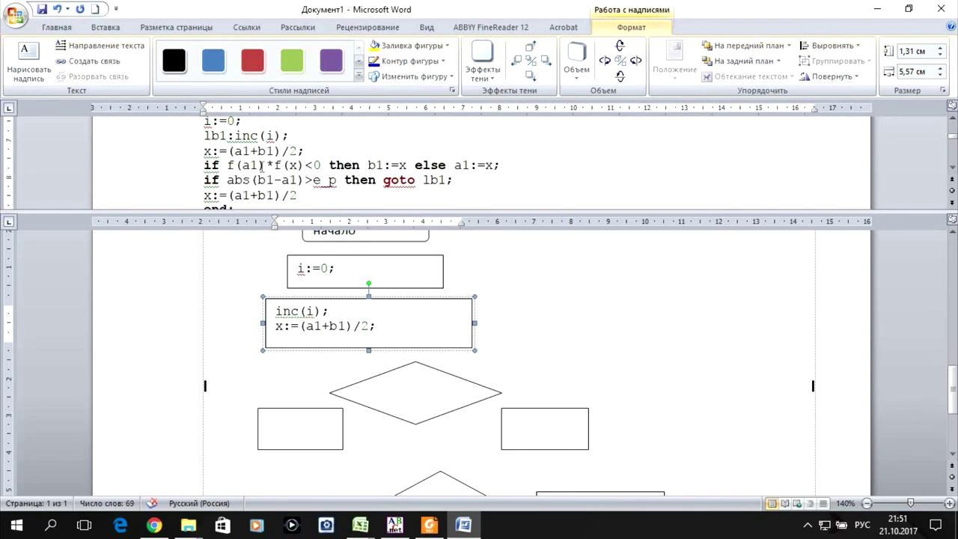
{"action": "left_click", "coordinate": [253, 168]}
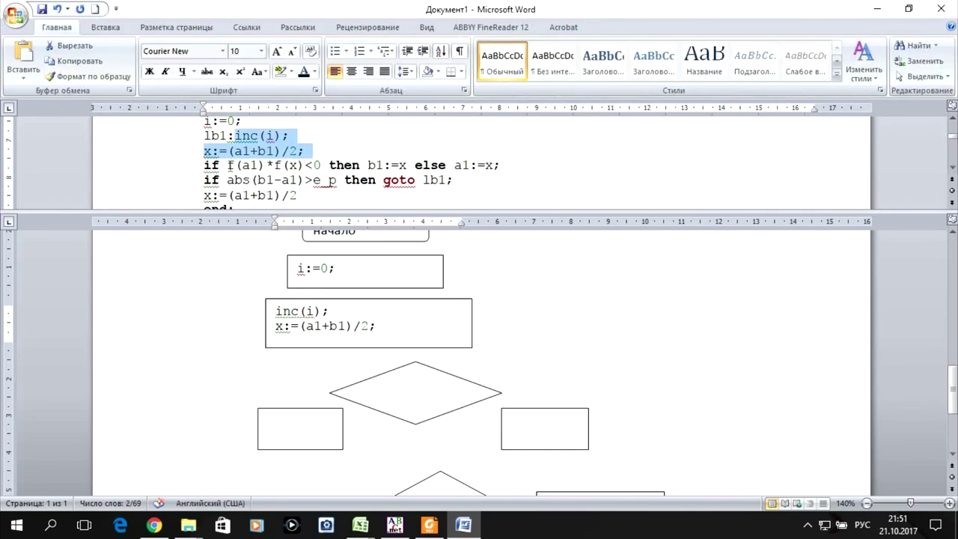
{"action": "left_click", "coordinate": [228, 165]}
{"action": "left_click", "coordinate": [320, 165], "text": "shift"}
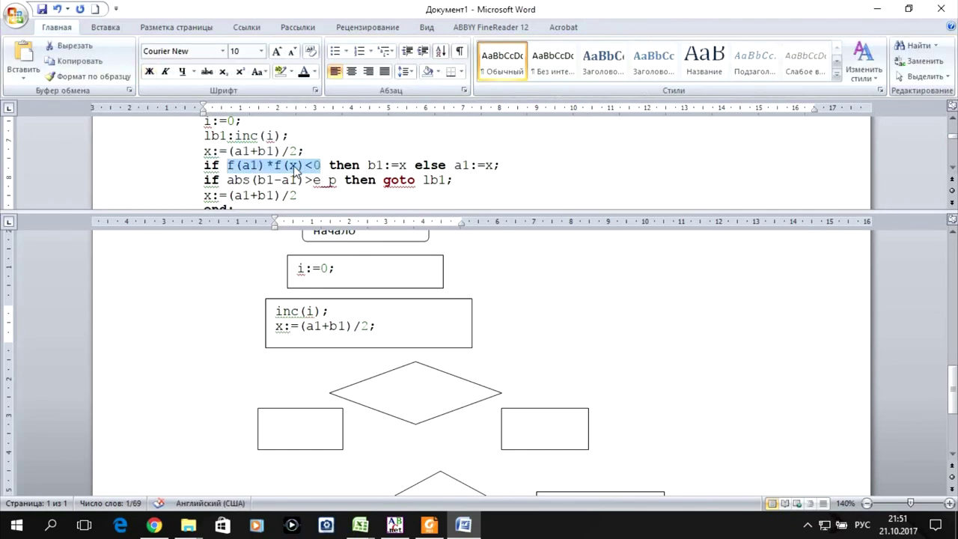
{"action": "right_click", "coordinate": [294, 171]}
{"action": "left_click", "coordinate": [348, 189]}
{"action": "left_click", "coordinate": [410, 405]}
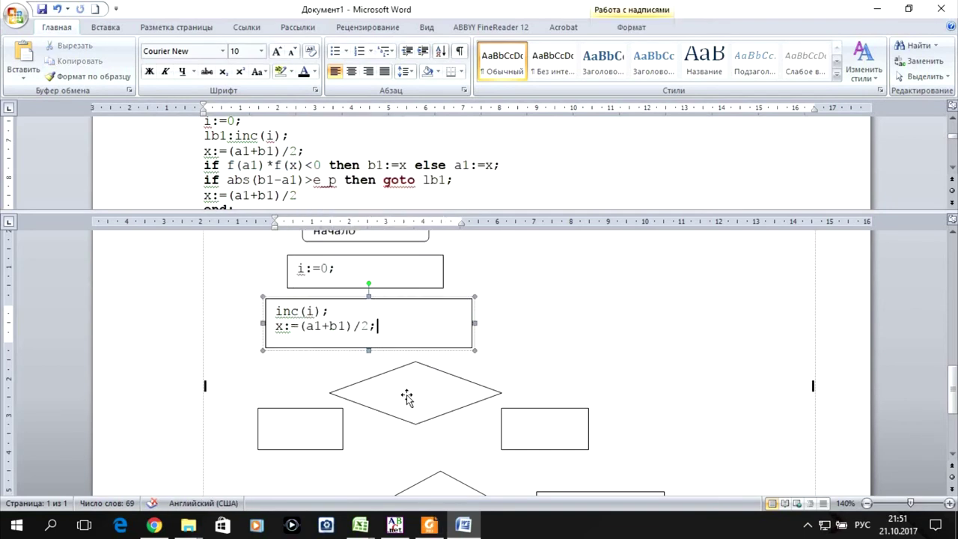
{"action": "left_click", "coordinate": [406, 396]}
{"action": "right_click", "coordinate": [407, 400]}
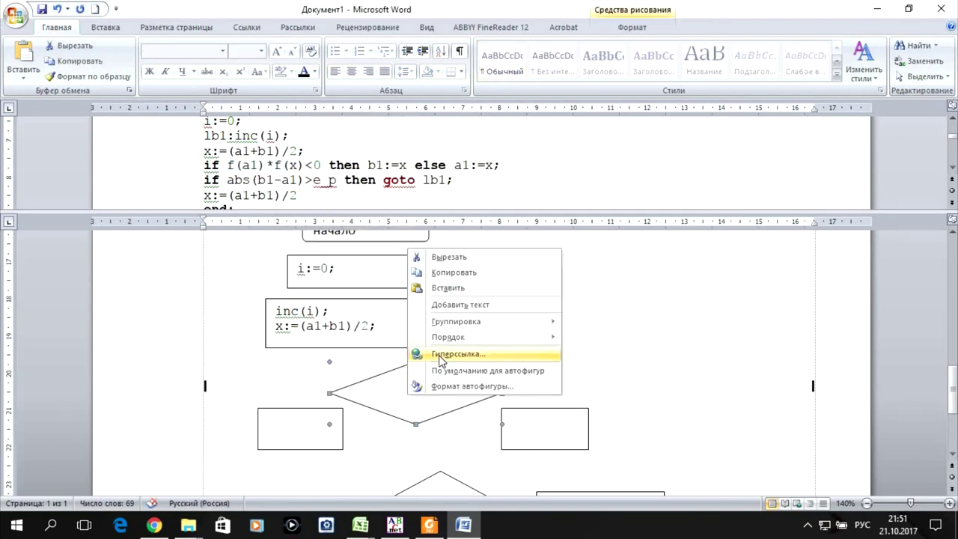
- Paste f(a1)*f(x)<0 into the diamond, widening and centring it between the boxes
{"action": "left_click", "coordinate": [458, 305]}
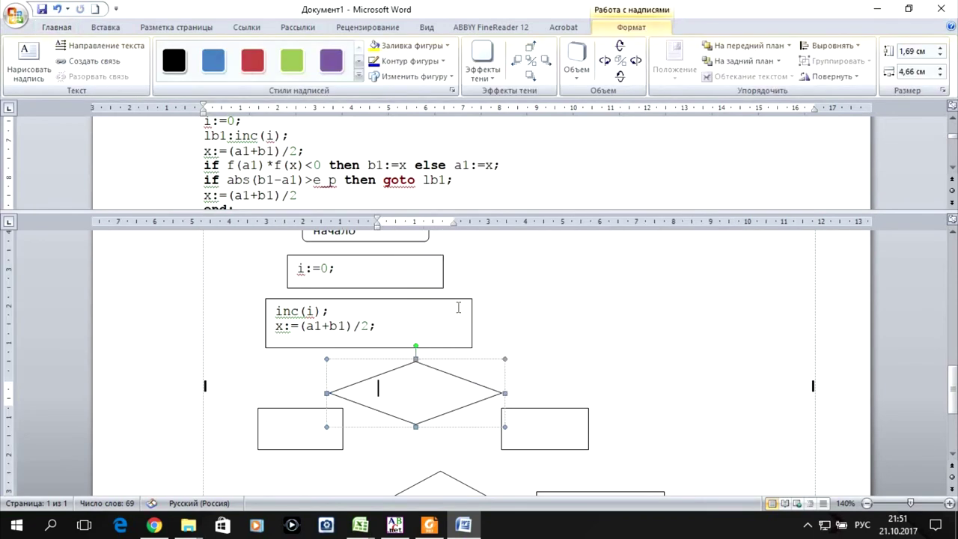
{"action": "key", "text": "ctrl+v"}
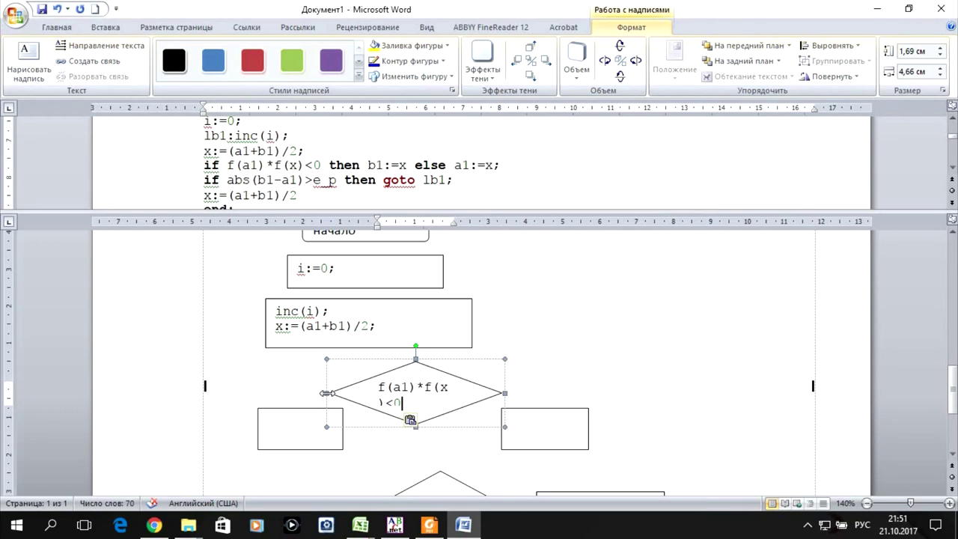
{"action": "left_click_drag", "start_coordinate": [327, 393], "coordinate": [286, 391]}
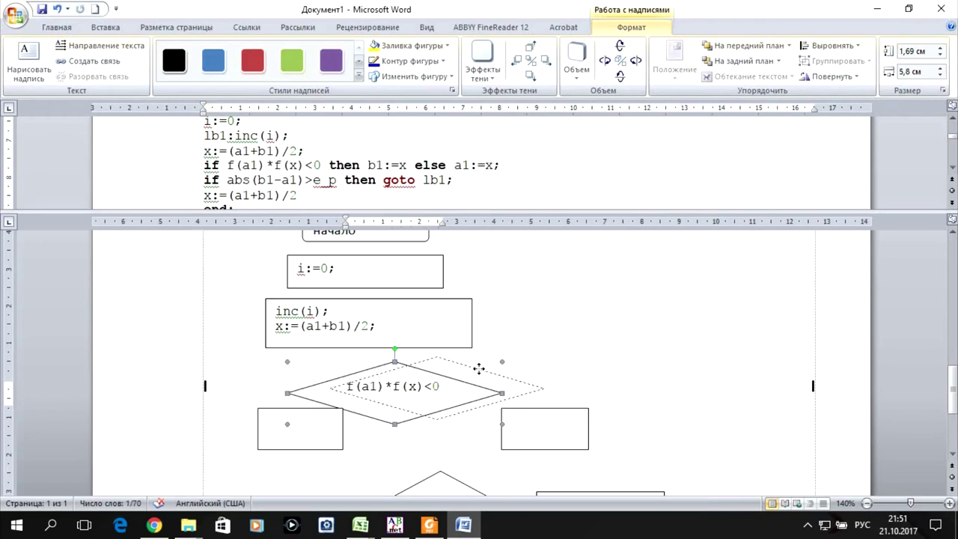
{"action": "left_click_drag", "start_coordinate": [480, 371], "coordinate": [481, 372]}
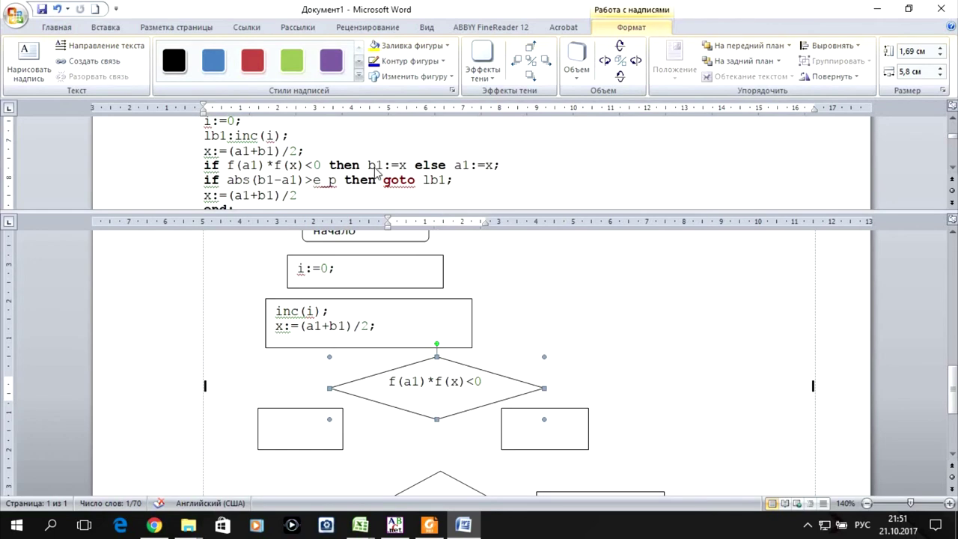
- Copy b1:=x from the code into the box at the diamond's lower left
{"action": "left_click_drag", "start_coordinate": [368, 164], "coordinate": [399, 166]}
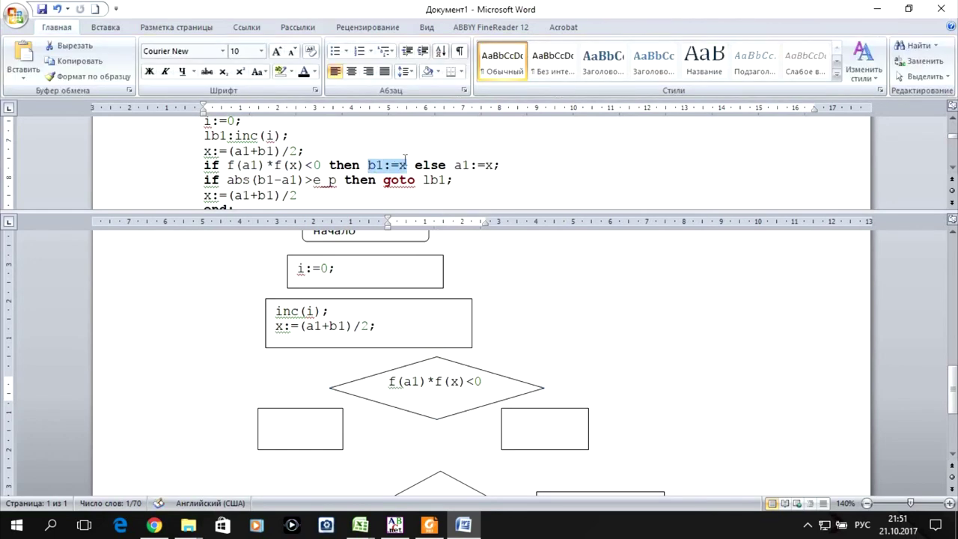
{"action": "right_click", "coordinate": [394, 169]}
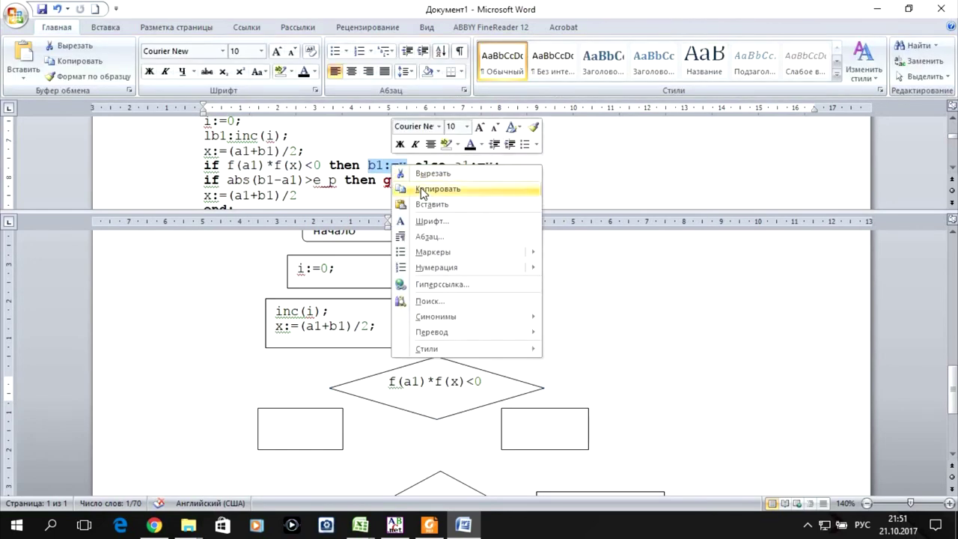
{"action": "left_click", "coordinate": [423, 188]}
{"action": "left_click", "coordinate": [318, 448]}
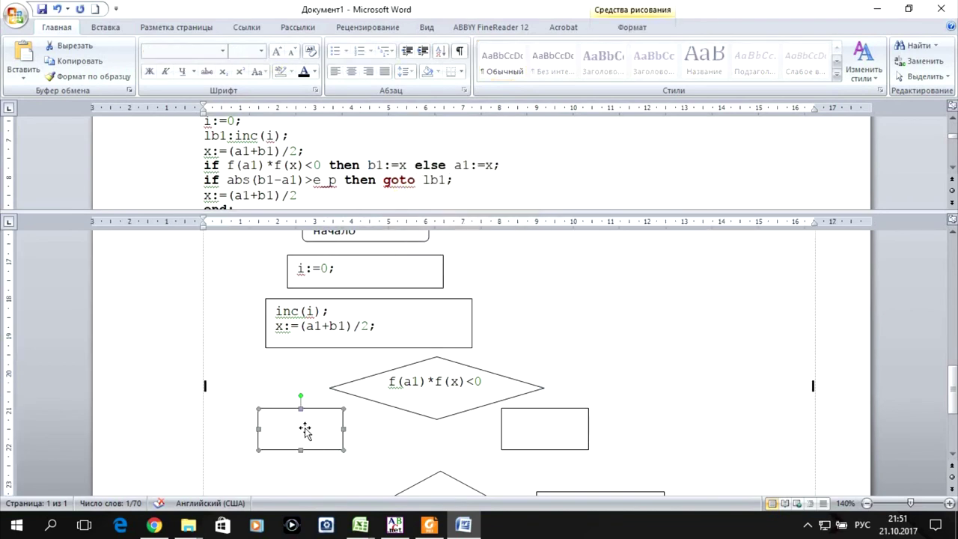
{"action": "right_click", "coordinate": [305, 432]}
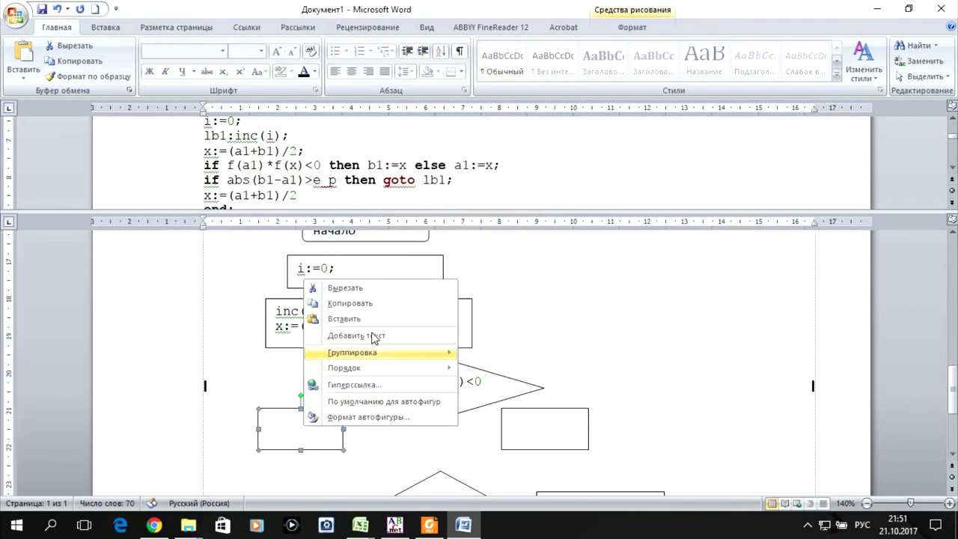
{"action": "left_click", "coordinate": [372, 334]}
{"action": "key", "text": "ctrl+v"}
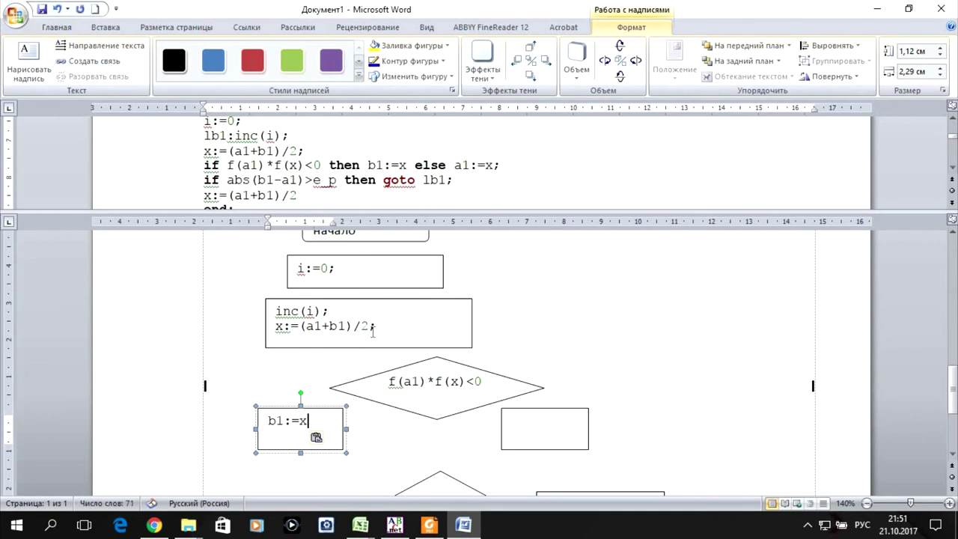
- Copy a1:=x from the code into the box at the diamond's lower right
{"action": "left_click", "coordinate": [455, 165]}
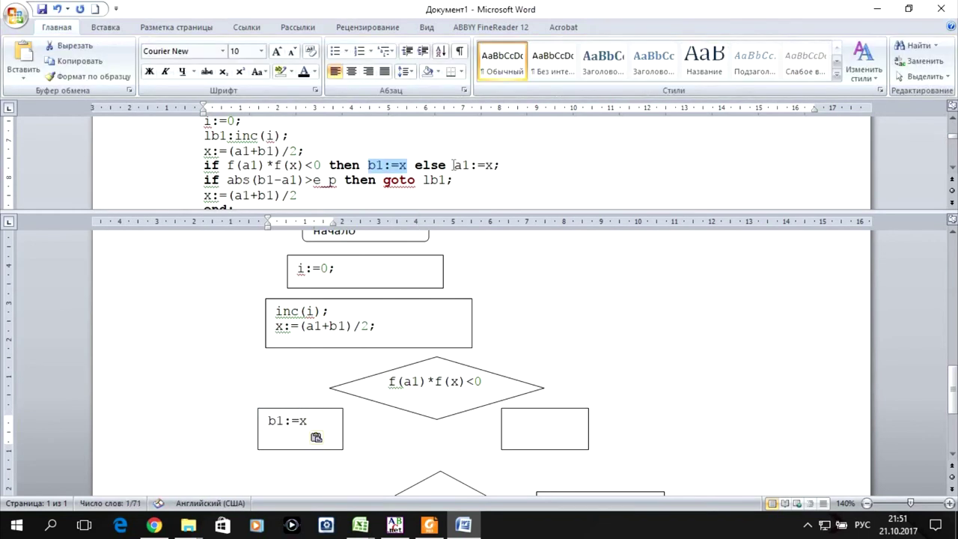
{"action": "left_click_drag", "start_coordinate": [454, 165], "coordinate": [495, 165]}
{"action": "right_click", "coordinate": [469, 166]}
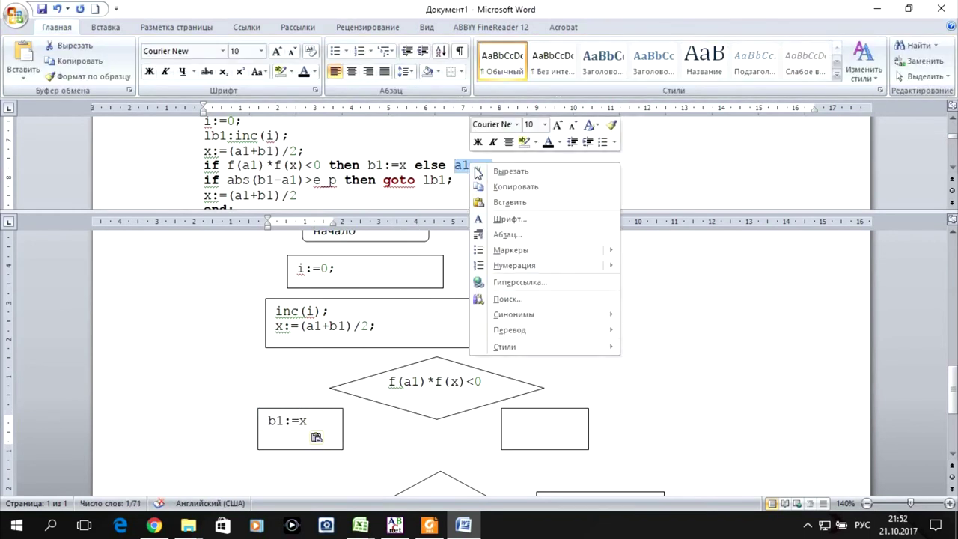
{"action": "left_click", "coordinate": [509, 187]}
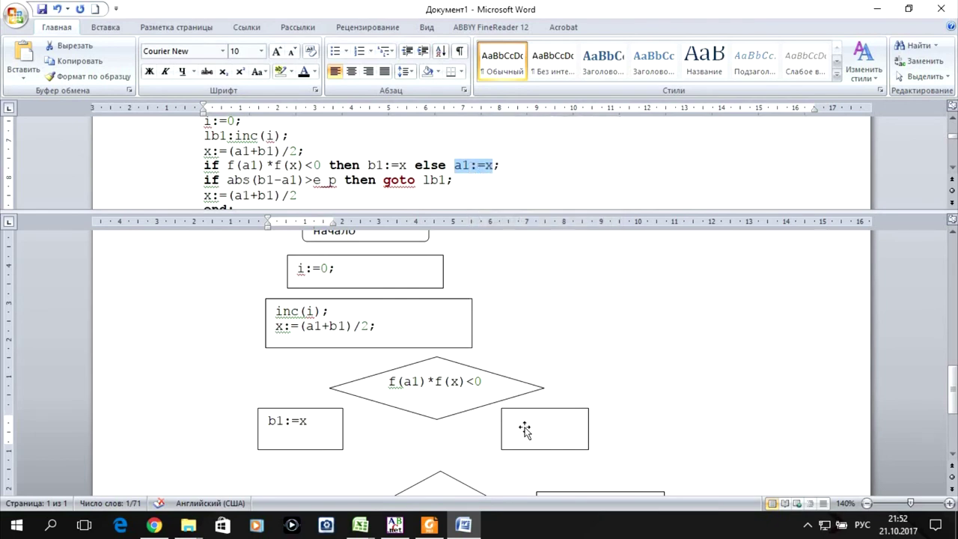
{"action": "left_click", "coordinate": [523, 429]}
{"action": "left_click", "coordinate": [528, 410]}
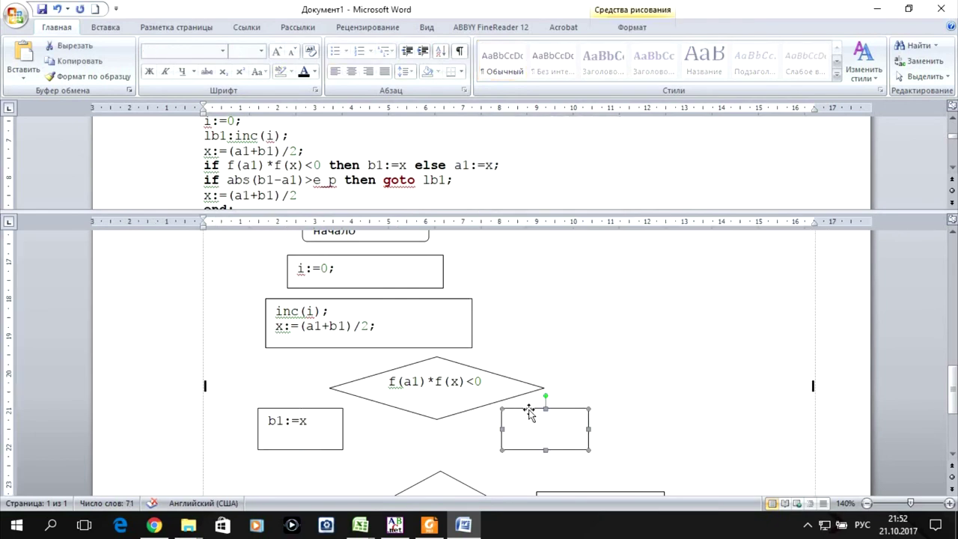
{"action": "right_click", "coordinate": [528, 411]}
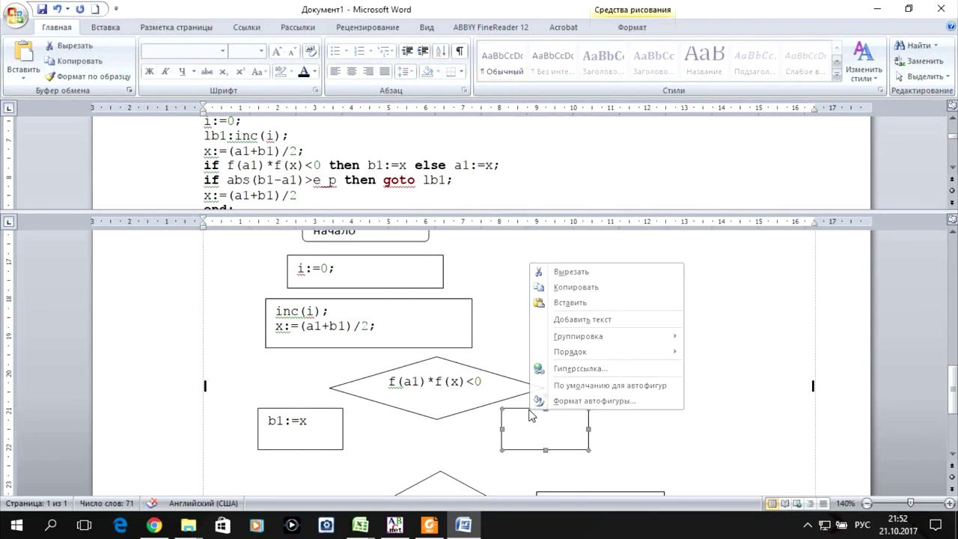
{"action": "left_click", "coordinate": [596, 322]}
{"action": "key", "text": "ctrl+v"}
- Copy the exit test abs(b1-a1)>e_p from the next code line
{"action": "scroll", "coordinate": [601, 334], "scroll_direction": "down", "scroll_amount": 1}
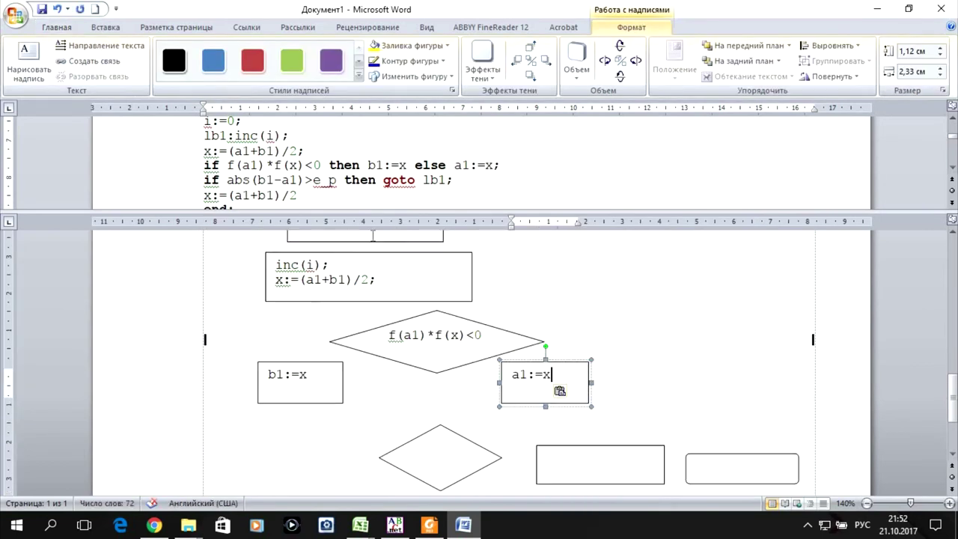
{"action": "left_click", "coordinate": [224, 179]}
{"action": "left_click_drag", "start_coordinate": [225, 179], "coordinate": [333, 180]}
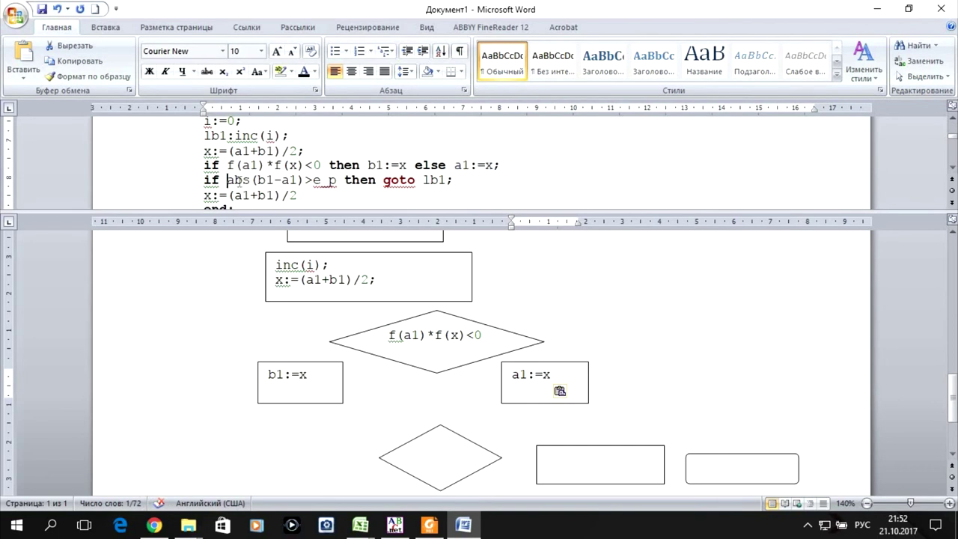
{"action": "right_click", "coordinate": [327, 186]}
{"action": "left_click", "coordinate": [366, 209]}
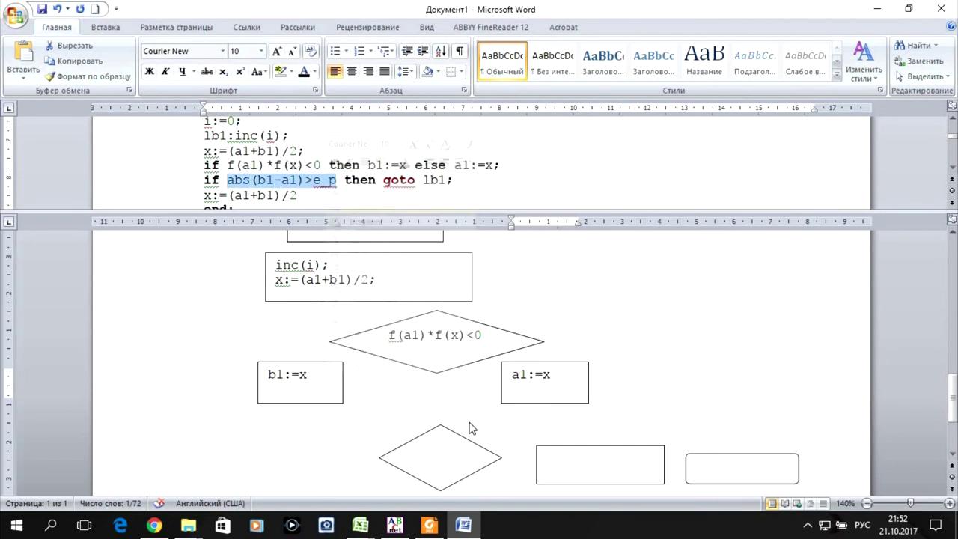
{"action": "left_click", "coordinate": [456, 458]}
{"action": "scroll", "coordinate": [442, 435], "scroll_direction": "down", "scroll_amount": 1}
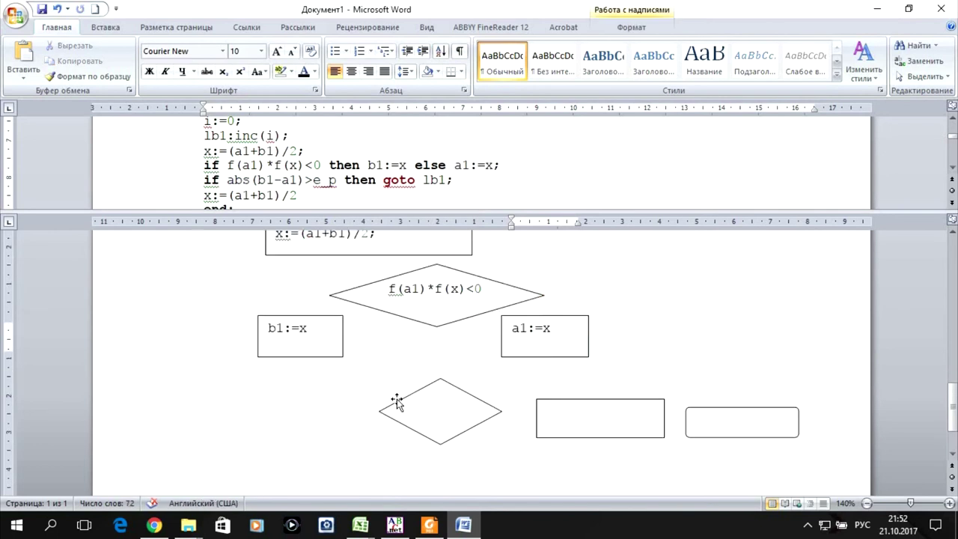
- Paste abs(b1-a1)>e_p into the lower diamond and widen it to fit one line
{"action": "left_click", "coordinate": [382, 417]}
{"action": "left_click_drag", "start_coordinate": [295, 391], "coordinate": [296, 390]}
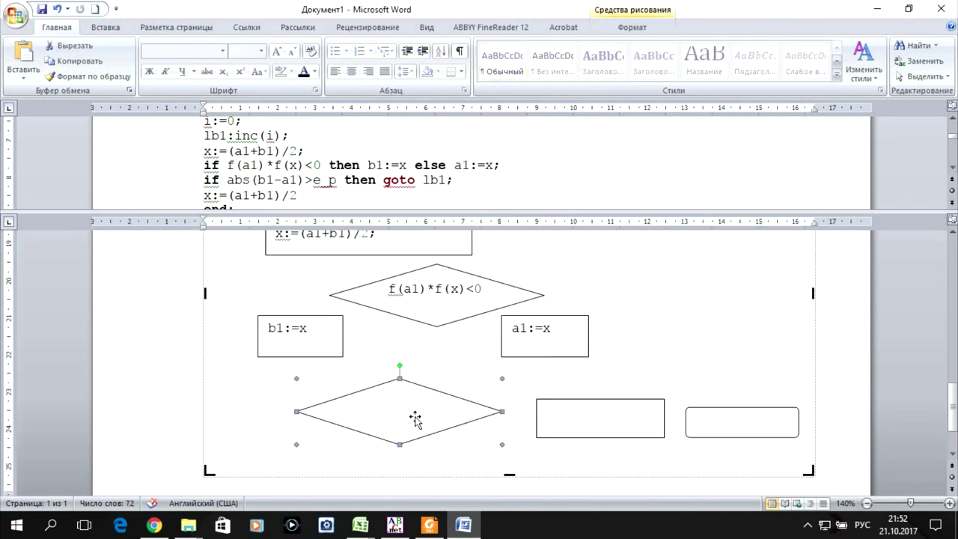
{"action": "right_click", "coordinate": [405, 417]}
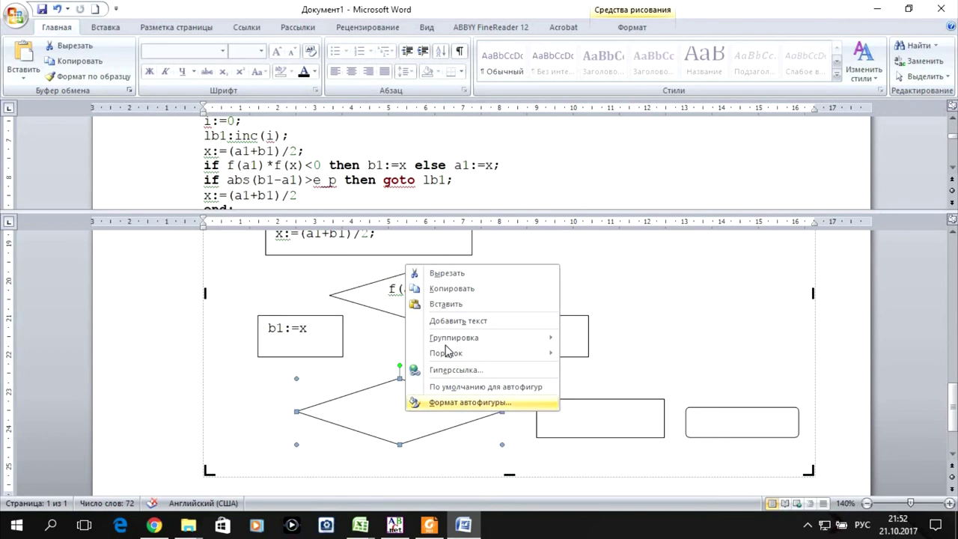
{"action": "left_click", "coordinate": [451, 322]}
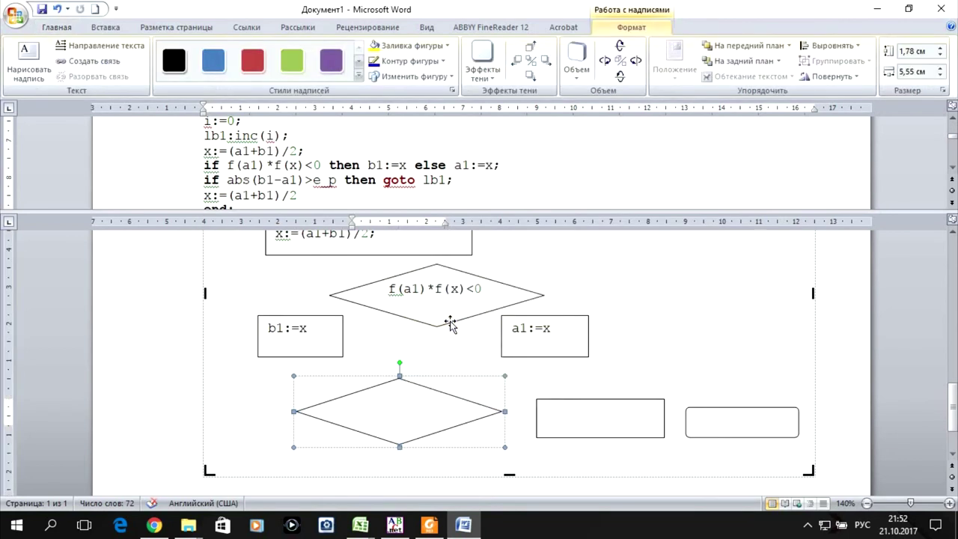
{"action": "key", "text": "ctrl+v"}
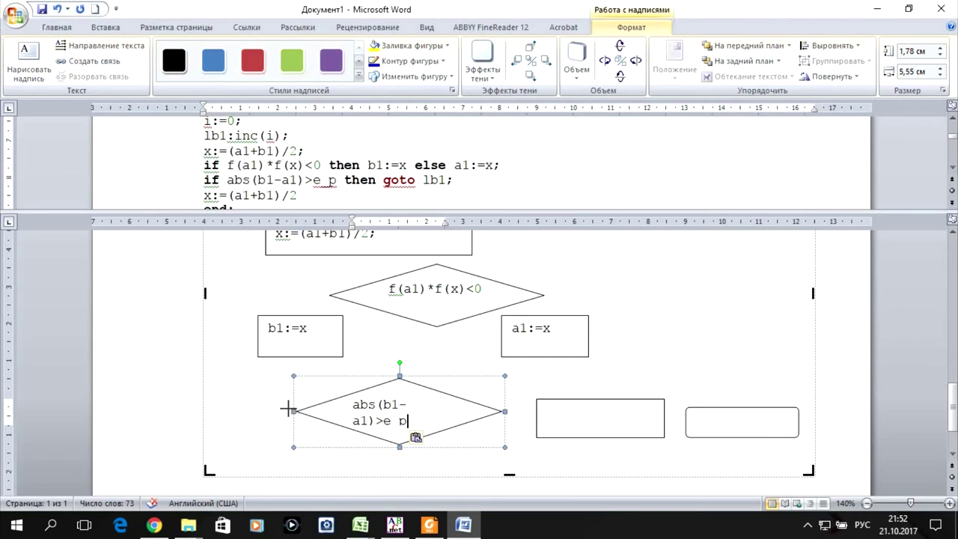
{"action": "left_click_drag", "start_coordinate": [294, 411], "coordinate": [250, 411]}
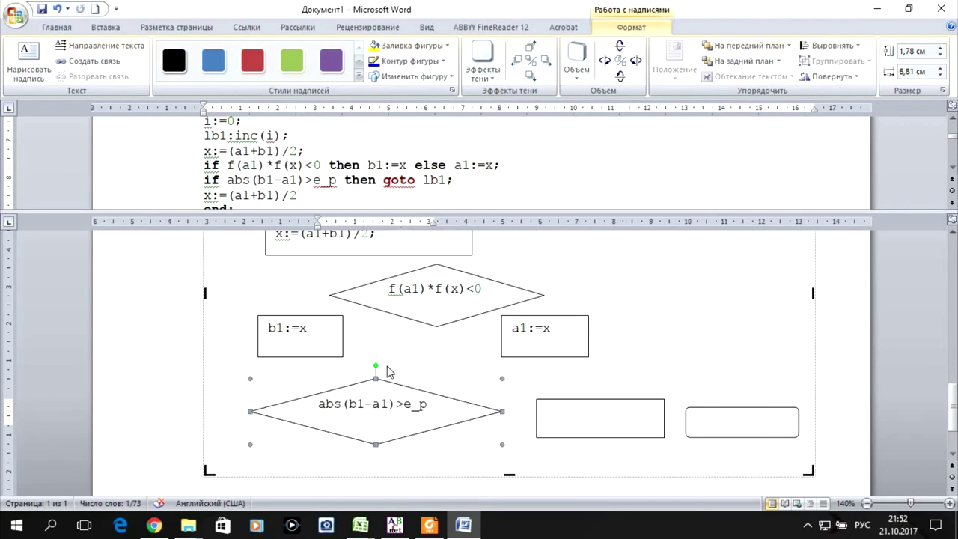
- Copy the final code line x:=(a1+b1)/2 and select the empty rectangle
{"action": "left_click_drag", "start_coordinate": [227, 181], "coordinate": [337, 181]}
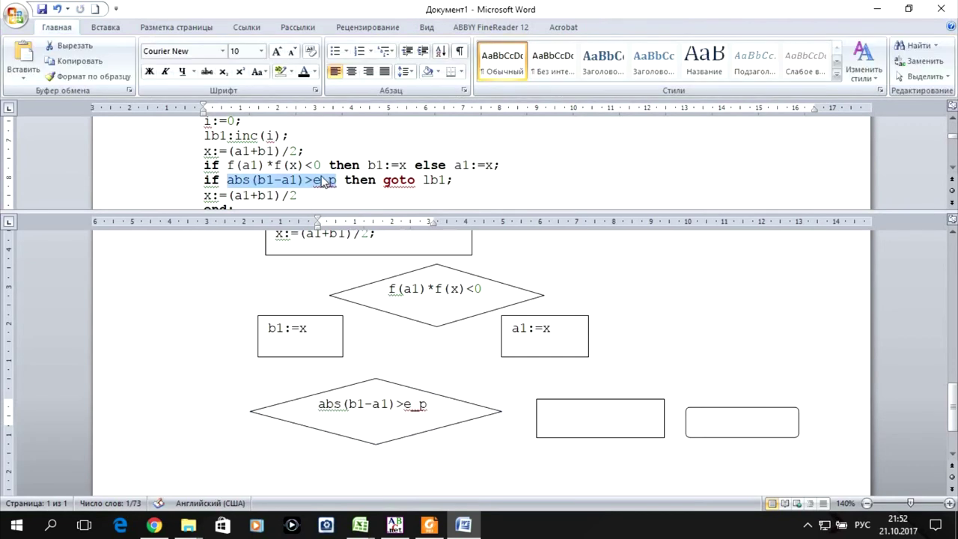
{"action": "left_click_drag", "start_coordinate": [204, 196], "coordinate": [297, 196]}
{"action": "right_click", "coordinate": [295, 202]}
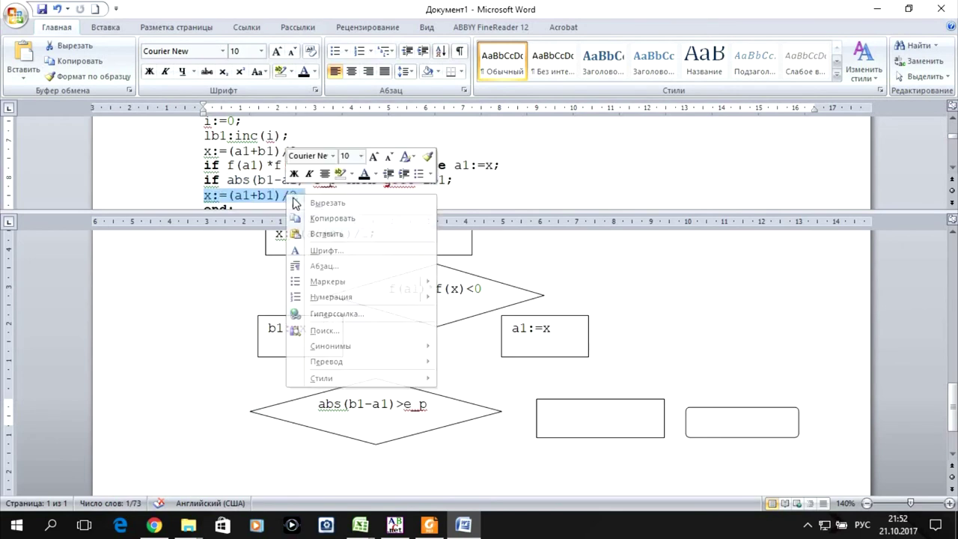
{"action": "left_click", "coordinate": [643, 401]}
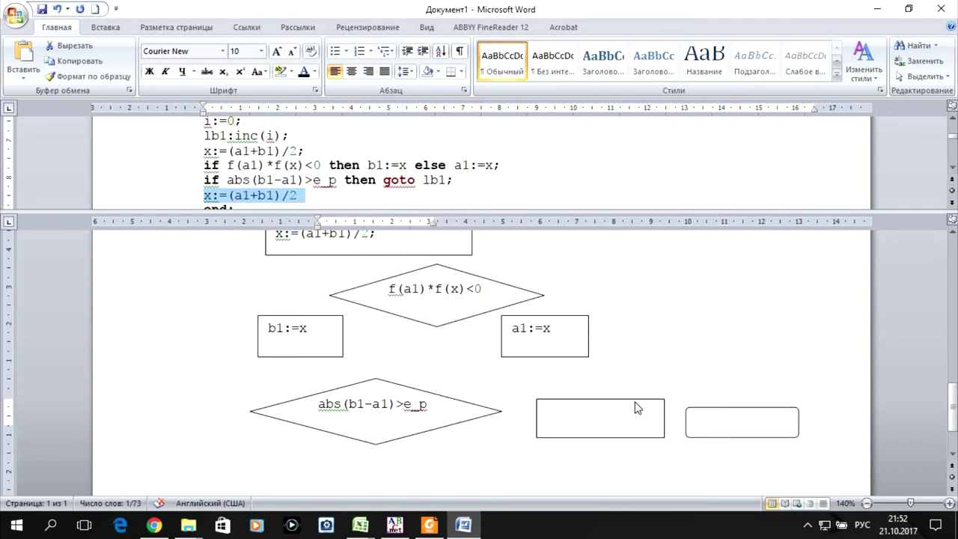
{"action": "left_click", "coordinate": [631, 402]}
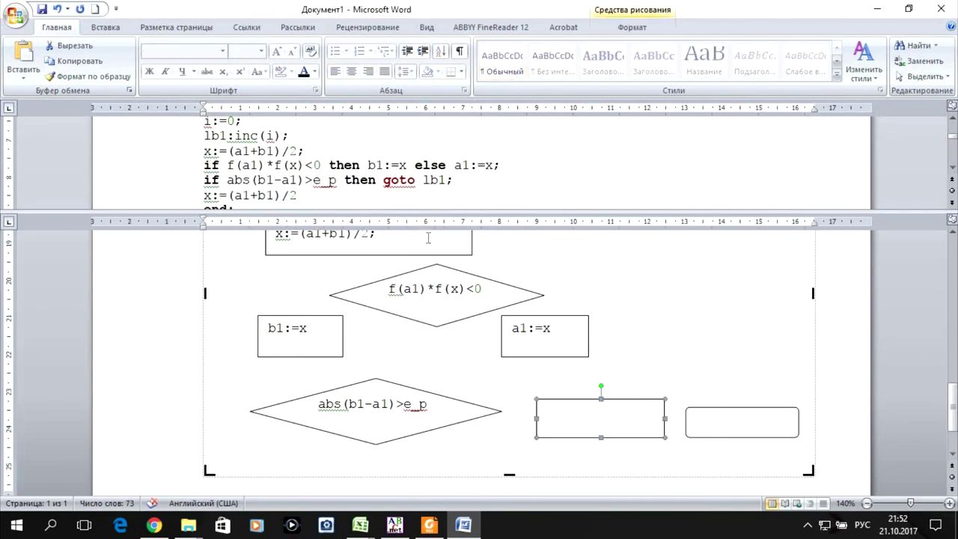
- Paste x:=(a1+b1)/2 into the rectangle beside the exit-test diamond
{"action": "right_click", "coordinate": [595, 418]}
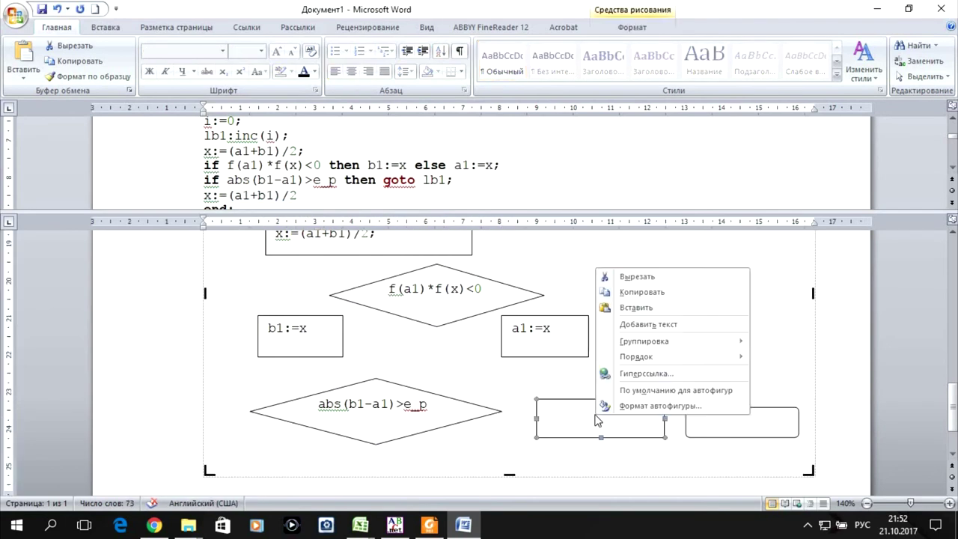
{"action": "left_click", "coordinate": [642, 328]}
{"action": "key", "text": "ctrl+v"}
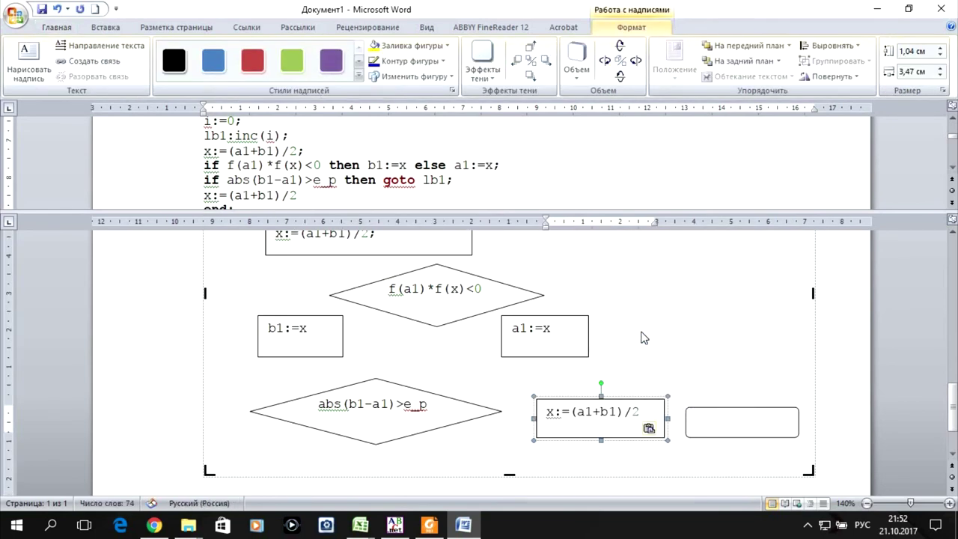
- Label the rounded end terminator 'конец'
{"action": "left_click", "coordinate": [715, 421]}
{"action": "right_click", "coordinate": [714, 421]}
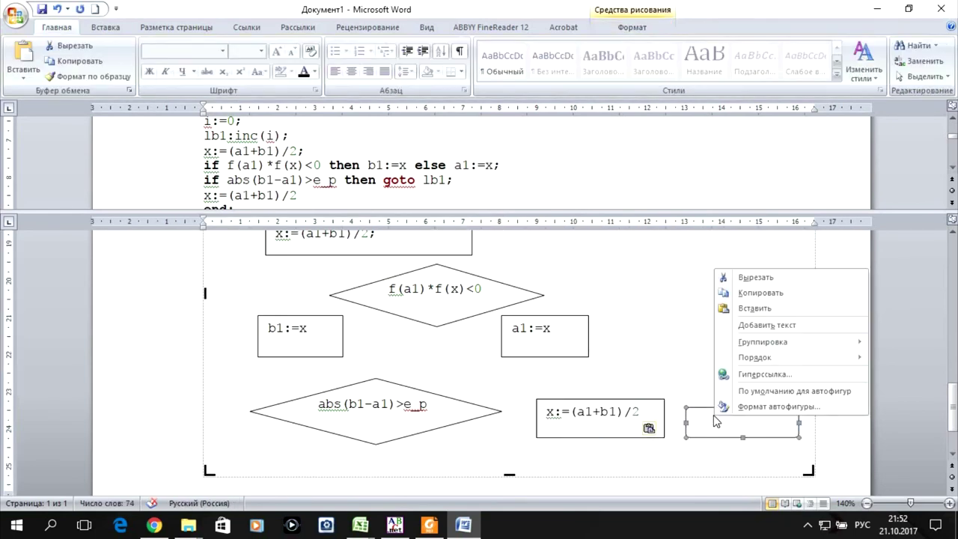
{"action": "left_click", "coordinate": [755, 327]}
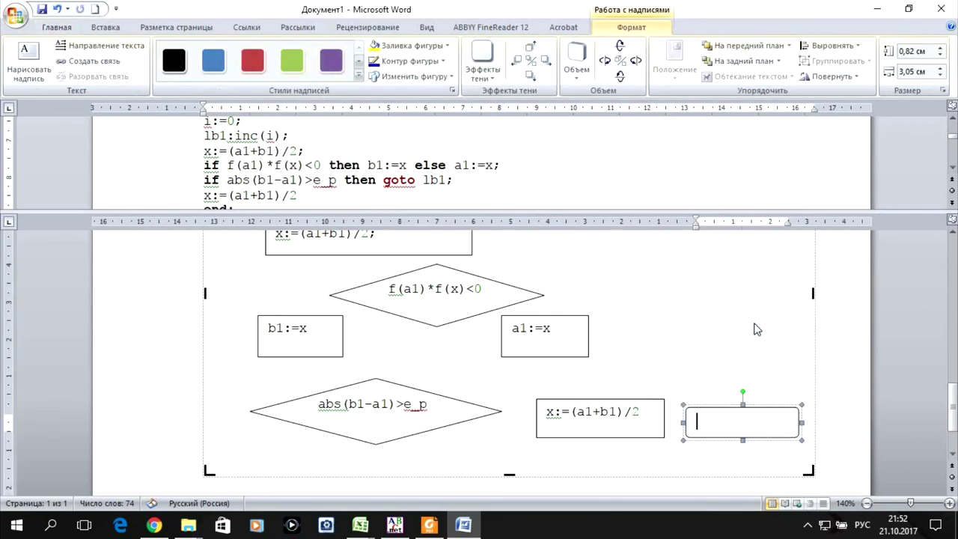
{"action": "type", "text": "конец"}
{"action": "left_click", "coordinate": [748, 315]}
{"action": "scroll", "coordinate": [567, 395], "scroll_direction": "up", "scroll_amount": 2}
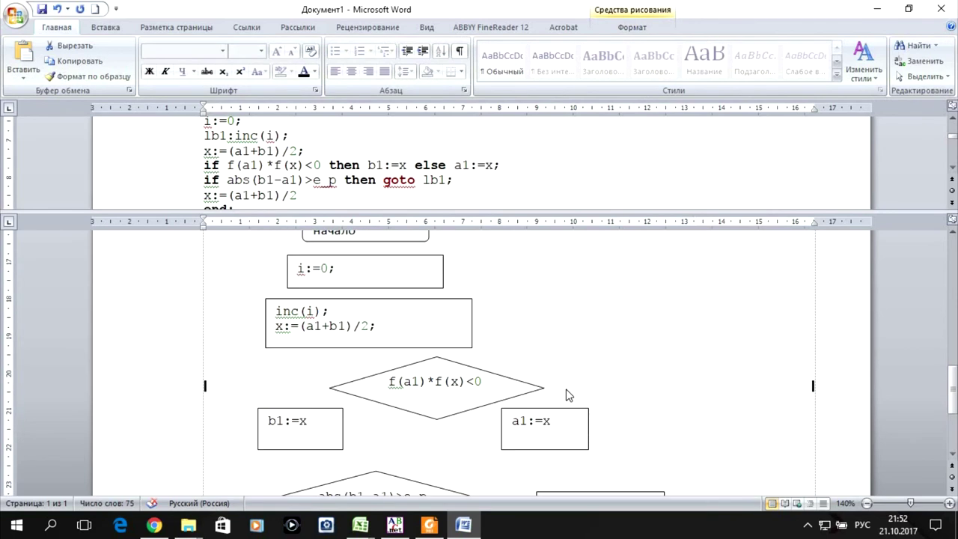
{"action": "scroll", "coordinate": [567, 395], "scroll_direction": "up", "scroll_amount": 1}
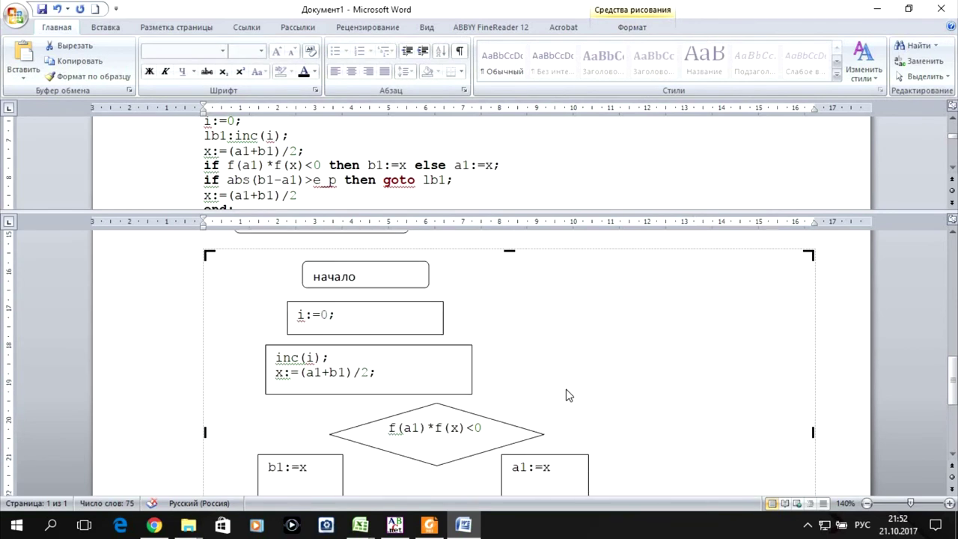
- Draw arrows from начало to i:=0; and from i:=0; to the inc(i) box
{"action": "left_click", "coordinate": [106, 27]}
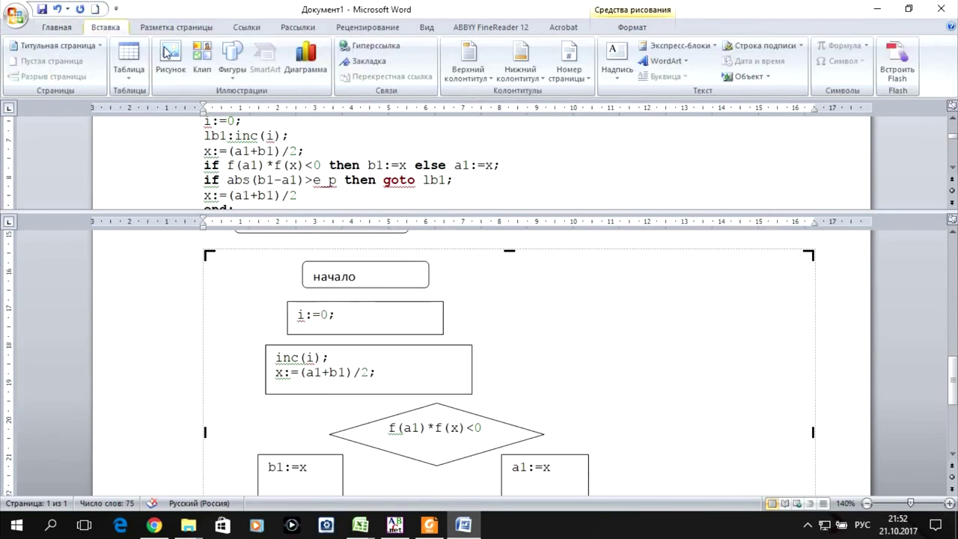
{"action": "left_click", "coordinate": [230, 59]}
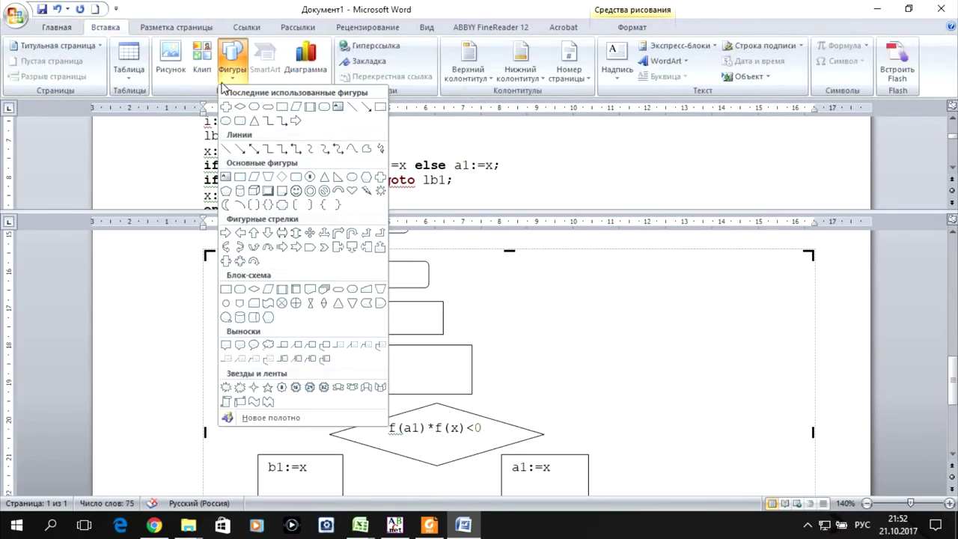
{"action": "left_click", "coordinate": [253, 150]}
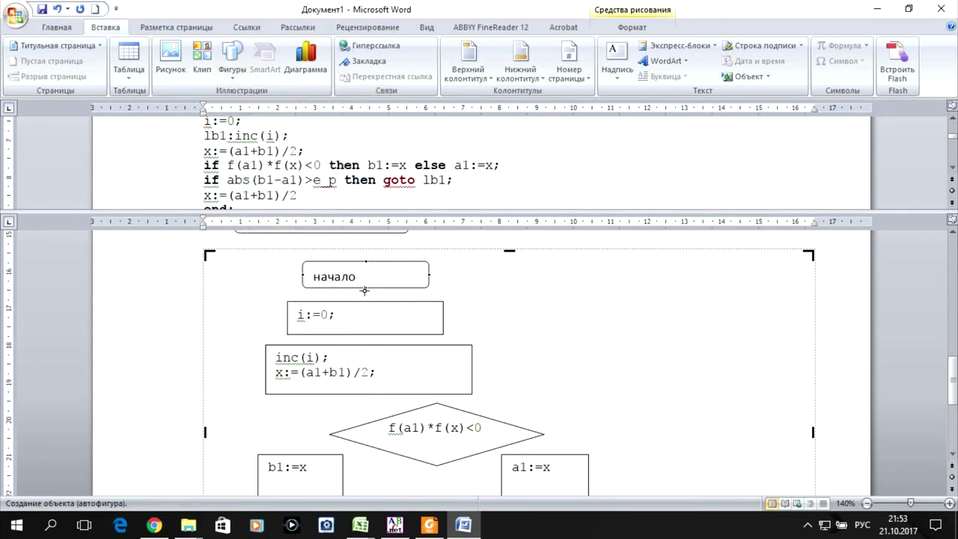
{"action": "left_click_drag", "start_coordinate": [365, 289], "coordinate": [366, 301]}
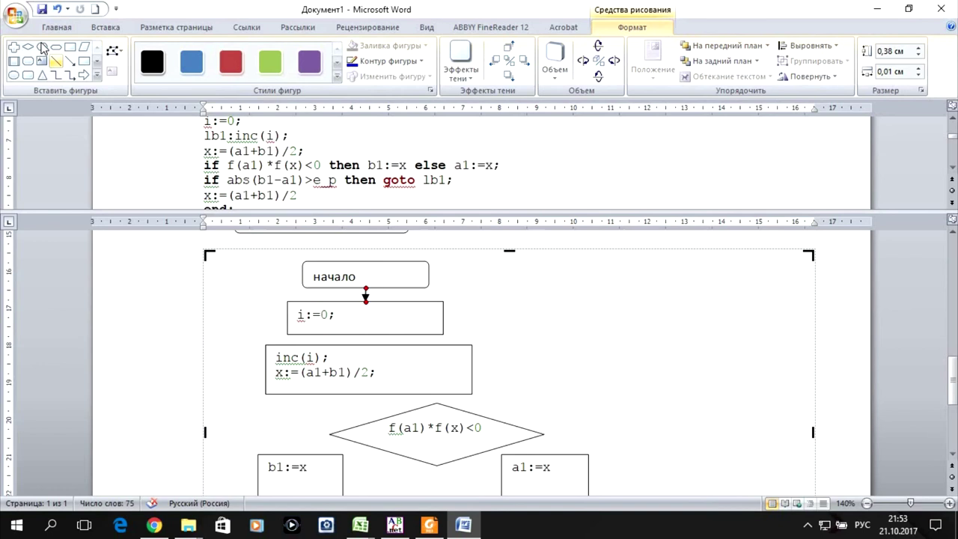
{"action": "left_click", "coordinate": [70, 61]}
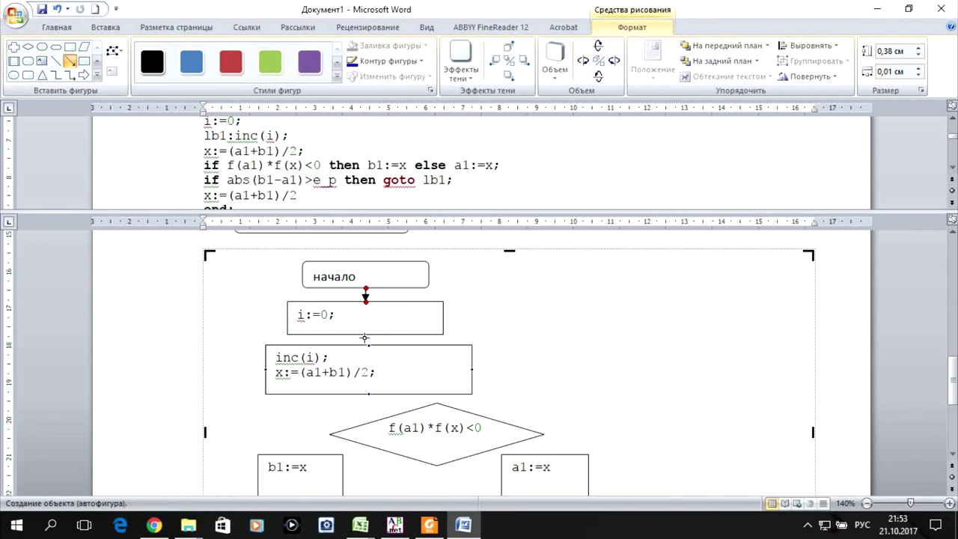
{"action": "left_click_drag", "start_coordinate": [365, 334], "coordinate": [367, 344]}
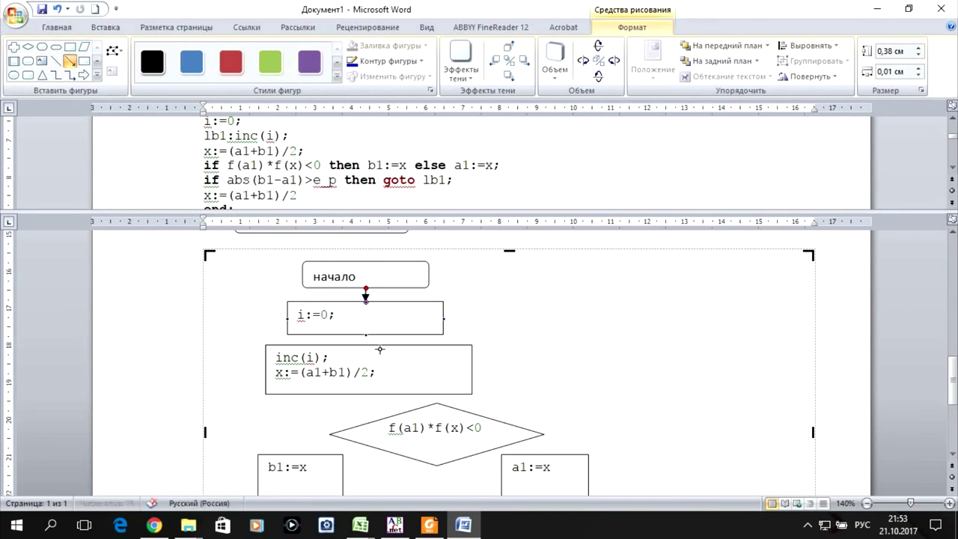
- Draw arrows from the inc(i) box to the diamond and from the diamond to b1:=x and a1:=x
{"action": "left_click", "coordinate": [70, 61]}
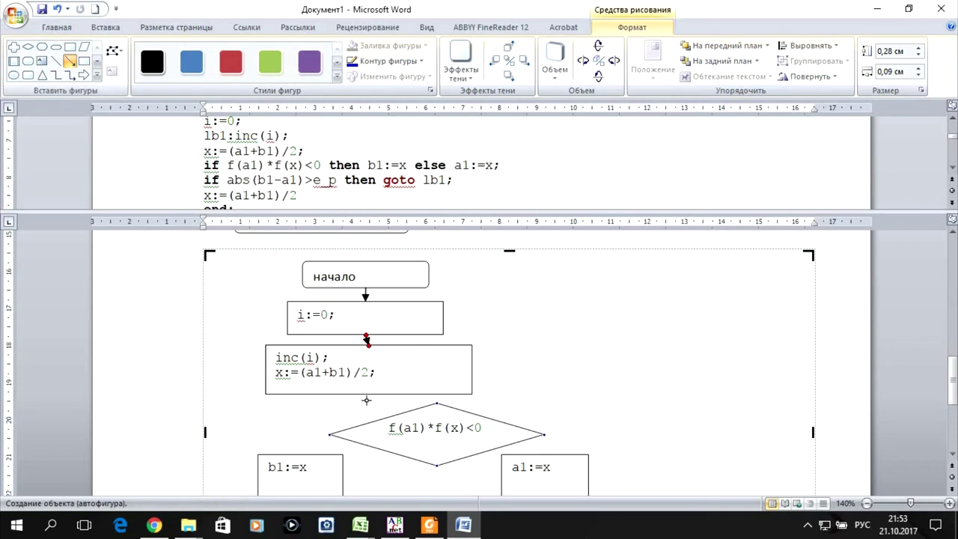
{"action": "left_click_drag", "start_coordinate": [367, 396], "coordinate": [432, 403]}
{"action": "scroll", "coordinate": [428, 403], "scroll_direction": "down", "scroll_amount": 1}
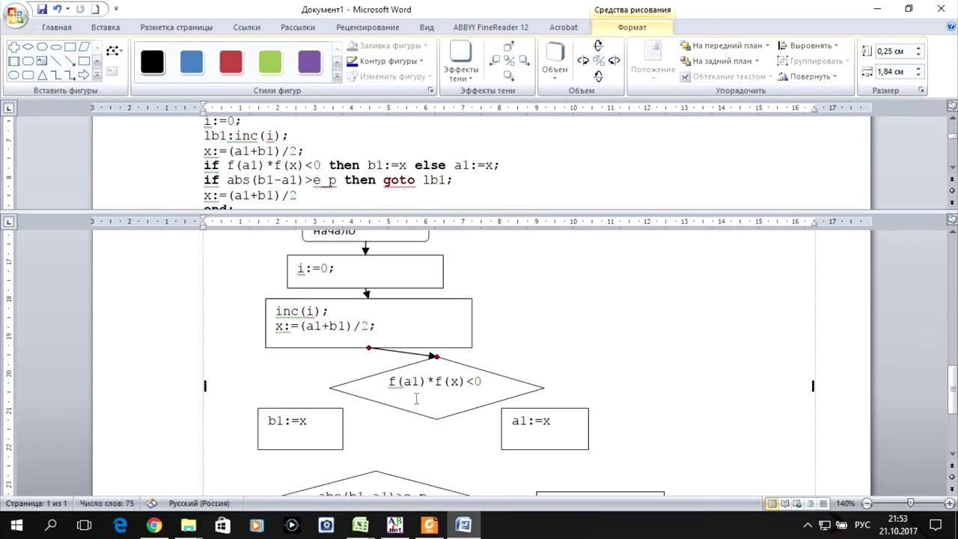
{"action": "left_click", "coordinate": [69, 61]}
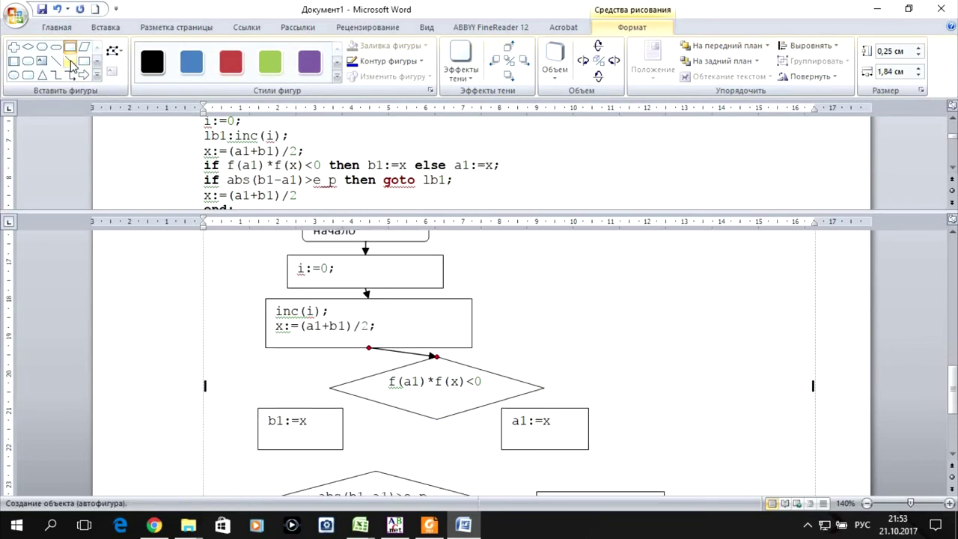
{"action": "left_click_drag", "start_coordinate": [331, 387], "coordinate": [302, 408]}
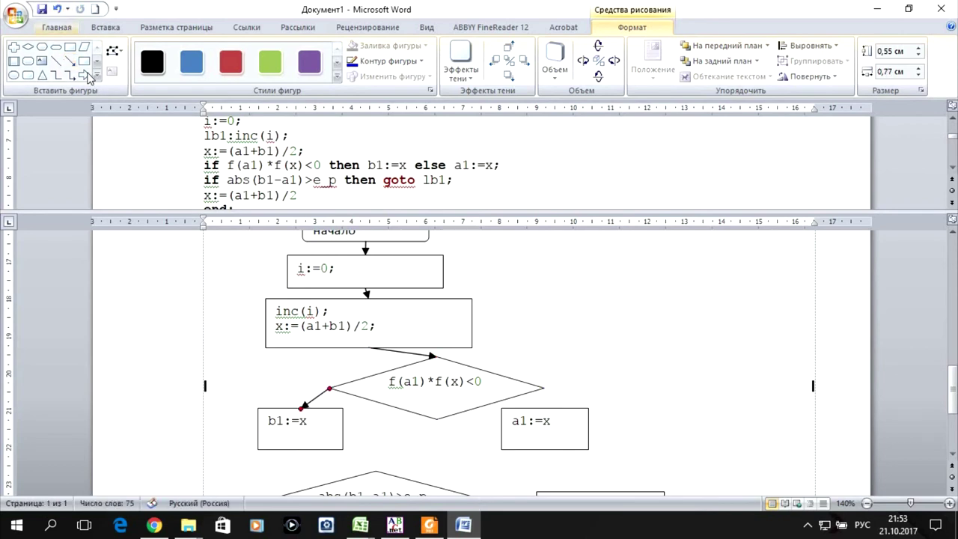
{"action": "left_click", "coordinate": [70, 60]}
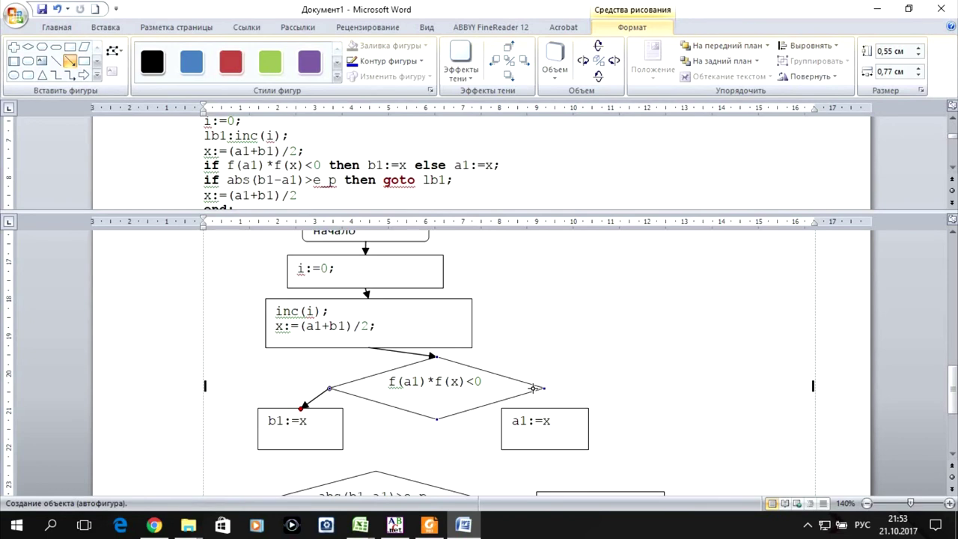
{"action": "mouse_move", "coordinate": [545, 392]}
{"action": "left_mouse_down"}
{"action": "mouse_move", "coordinate": [545, 401]}
{"action": "mouse_move", "coordinate": [562, 397]}
{"action": "left_mouse_up"}
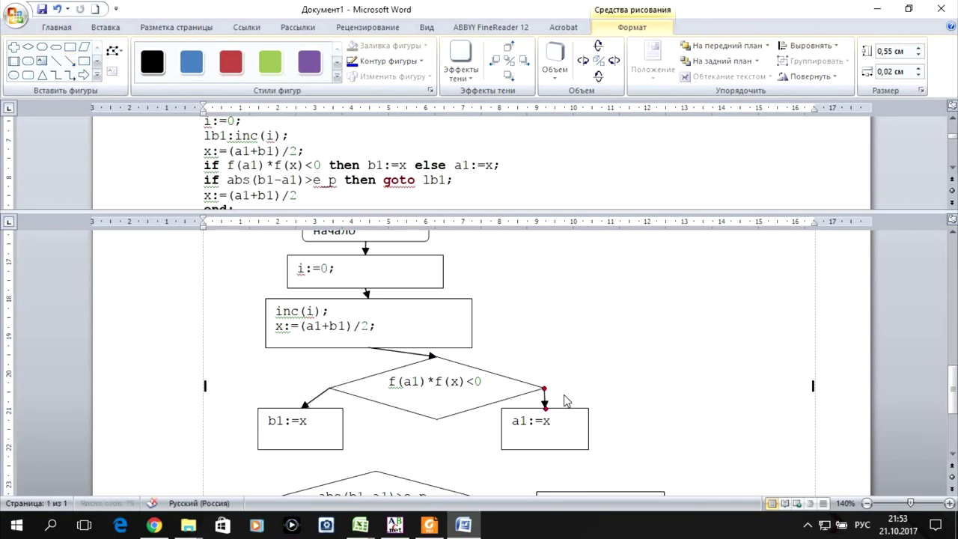
{"action": "scroll", "coordinate": [524, 360], "scroll_direction": "down", "scroll_amount": 3}
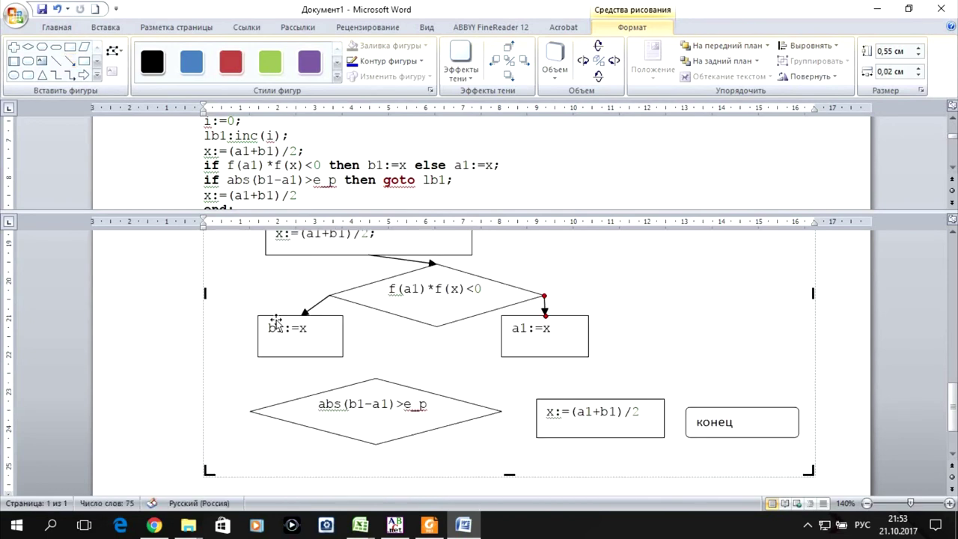
- Draw arrows from b1:=x and a1:=x into the lower diamond, then on to x:=(a1+b1)/2 and конец
{"action": "left_click", "coordinate": [69, 61]}
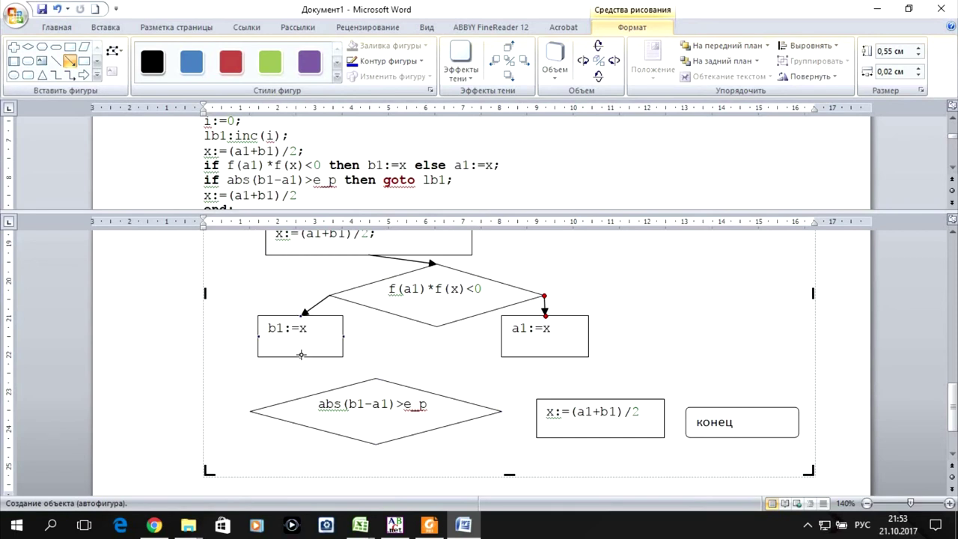
{"action": "left_click_drag", "start_coordinate": [302, 356], "coordinate": [380, 378]}
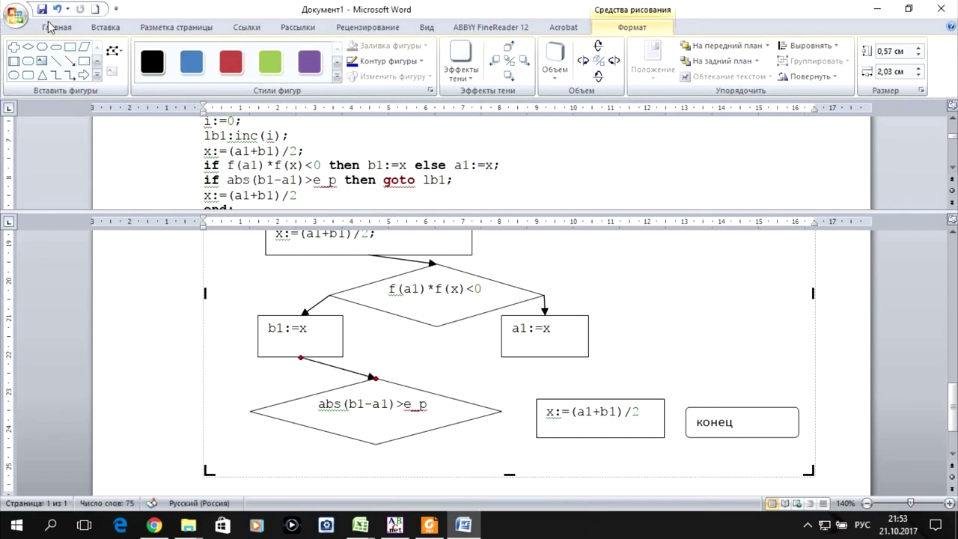
{"action": "left_click", "coordinate": [71, 63]}
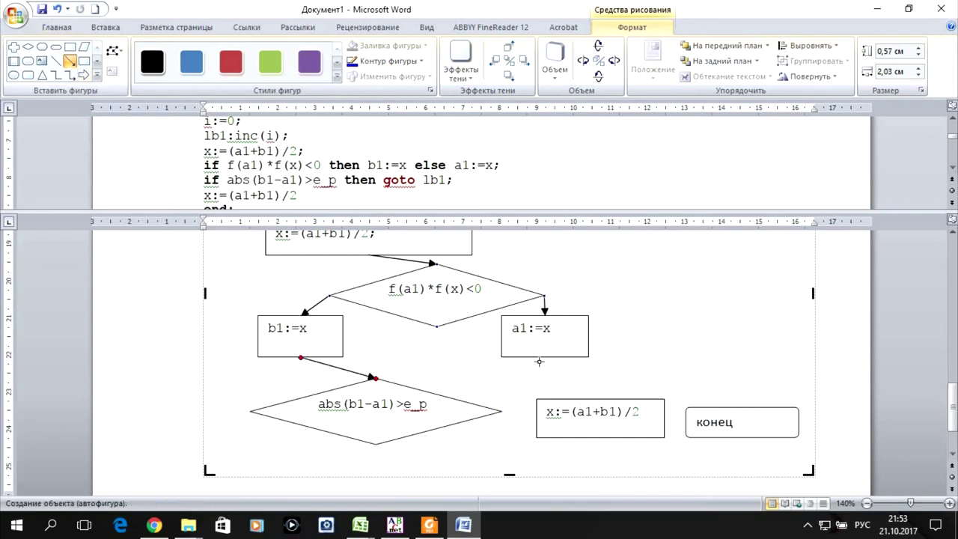
{"action": "left_click_drag", "start_coordinate": [548, 357], "coordinate": [386, 376]}
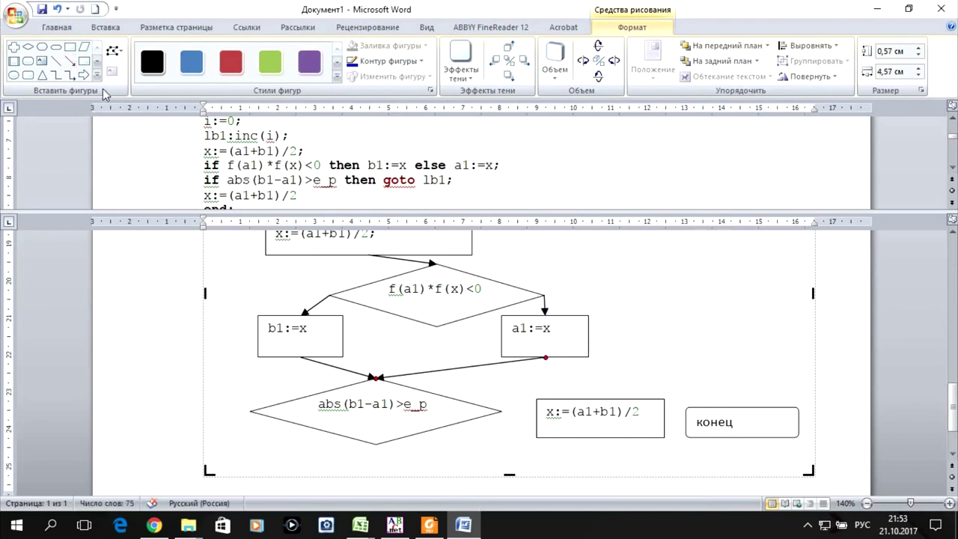
{"action": "left_click", "coordinate": [69, 62]}
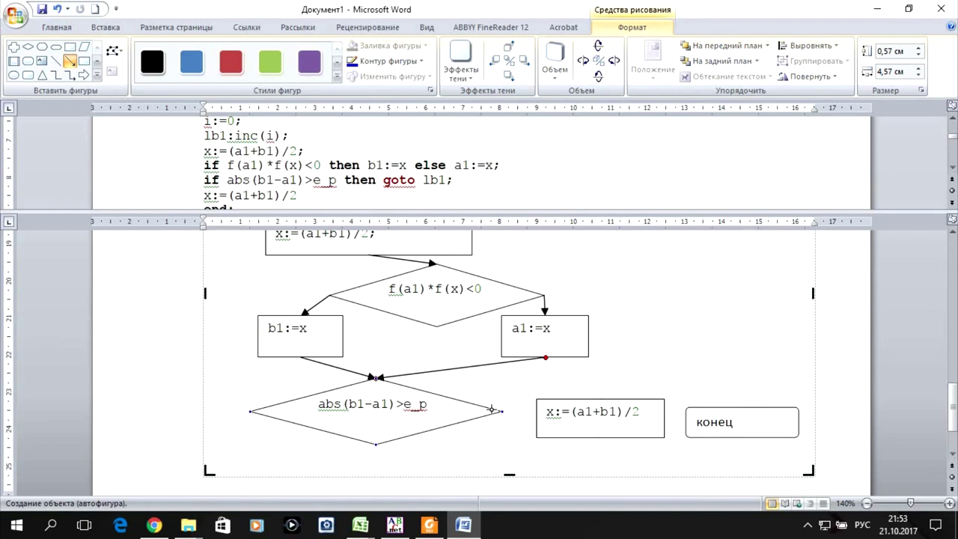
{"action": "mouse_move", "coordinate": [498, 411]}
{"action": "left_mouse_down"}
{"action": "mouse_move", "coordinate": [544, 421]}
{"action": "mouse_move", "coordinate": [536, 417]}
{"action": "left_mouse_up"}
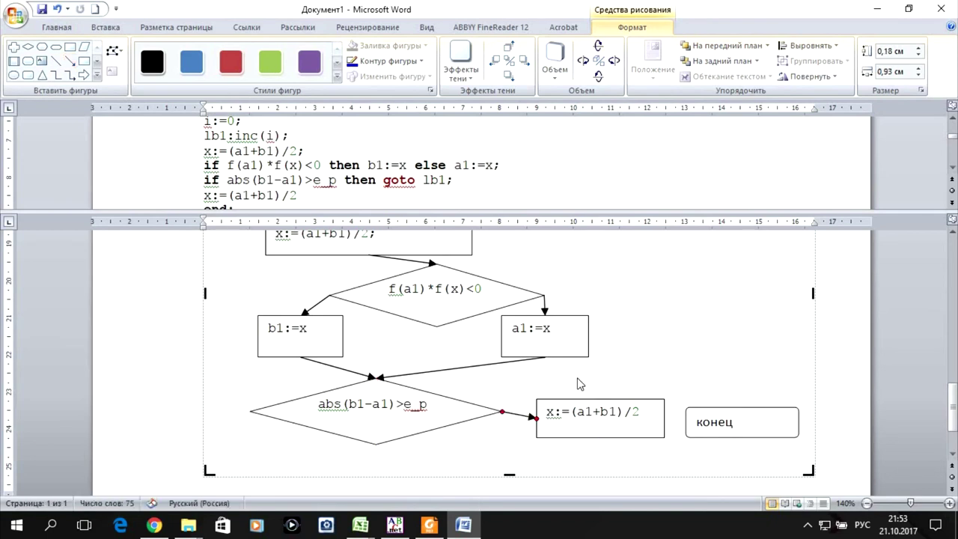
{"action": "left_click", "coordinate": [72, 65]}
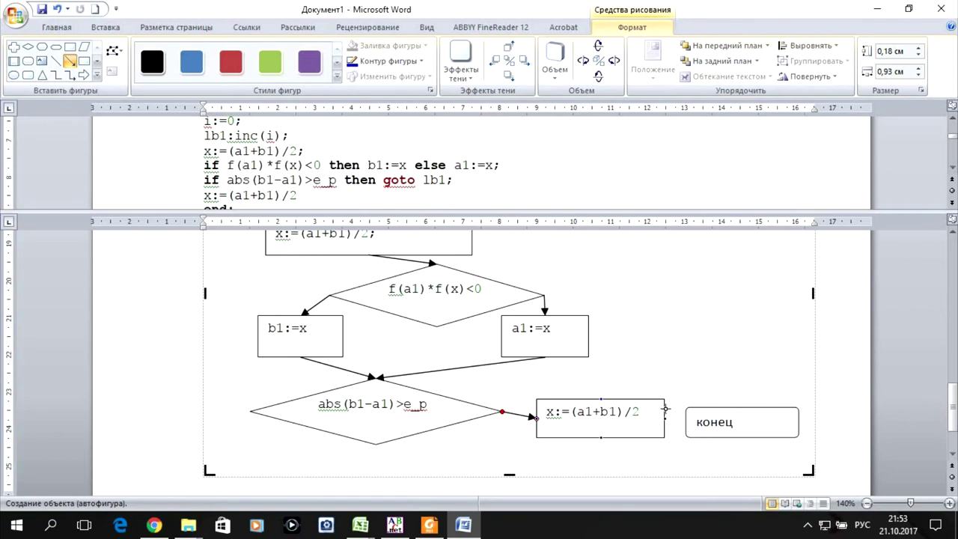
{"action": "left_click_drag", "start_coordinate": [663, 414], "coordinate": [673, 433]}
- Draw an elbow loop-back connector from the lower diamond to inc(i), plus small shapes nearby
{"action": "scroll", "coordinate": [384, 411], "scroll_direction": "up", "scroll_amount": 1}
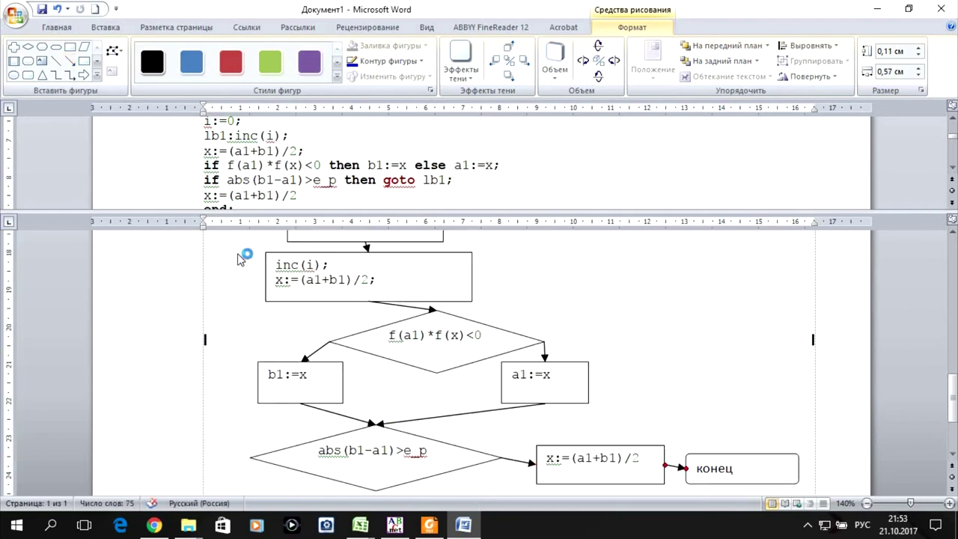
{"action": "left_click", "coordinate": [68, 75]}
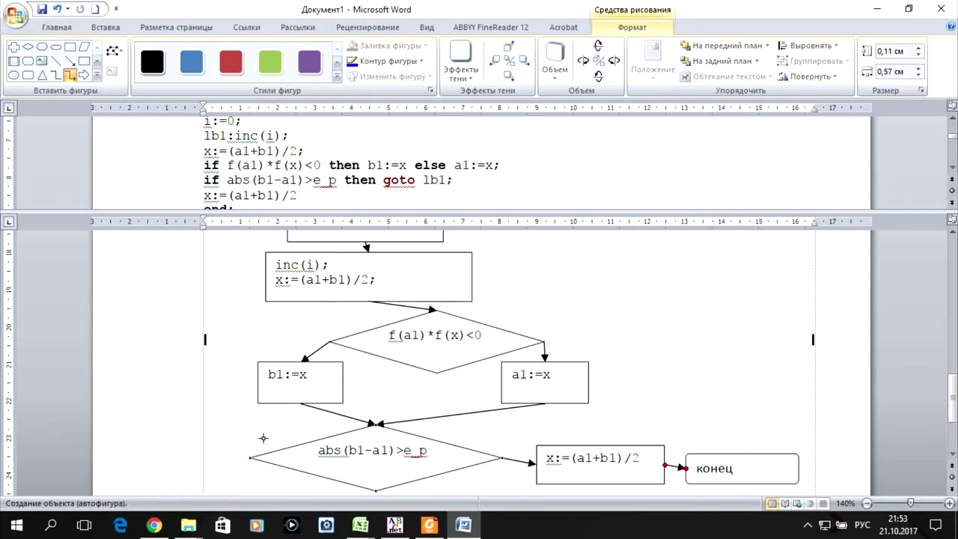
{"action": "mouse_move", "coordinate": [253, 460]}
{"action": "left_mouse_down"}
{"action": "mouse_move", "coordinate": [271, 263]}
{"action": "mouse_move", "coordinate": [267, 276]}
{"action": "left_mouse_up"}
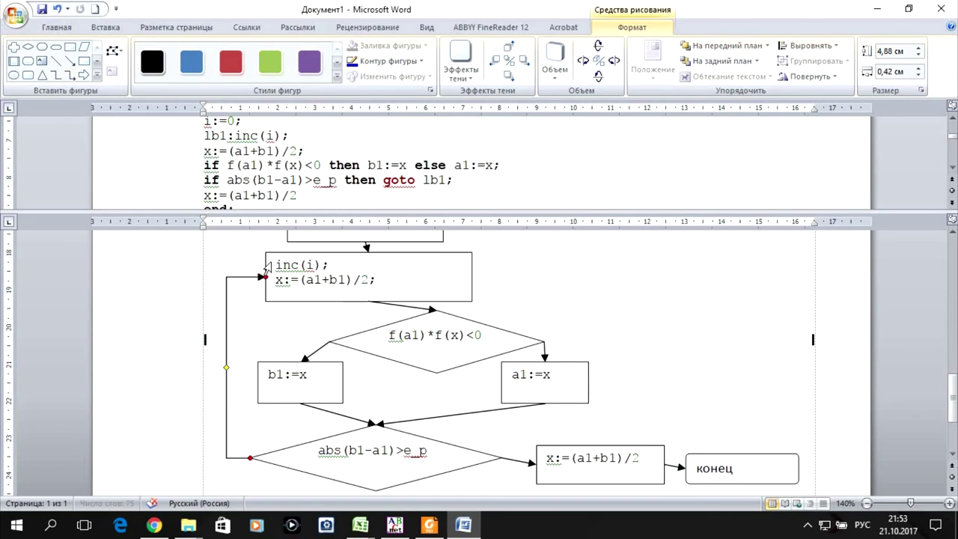
{"action": "left_click", "coordinate": [97, 75]}
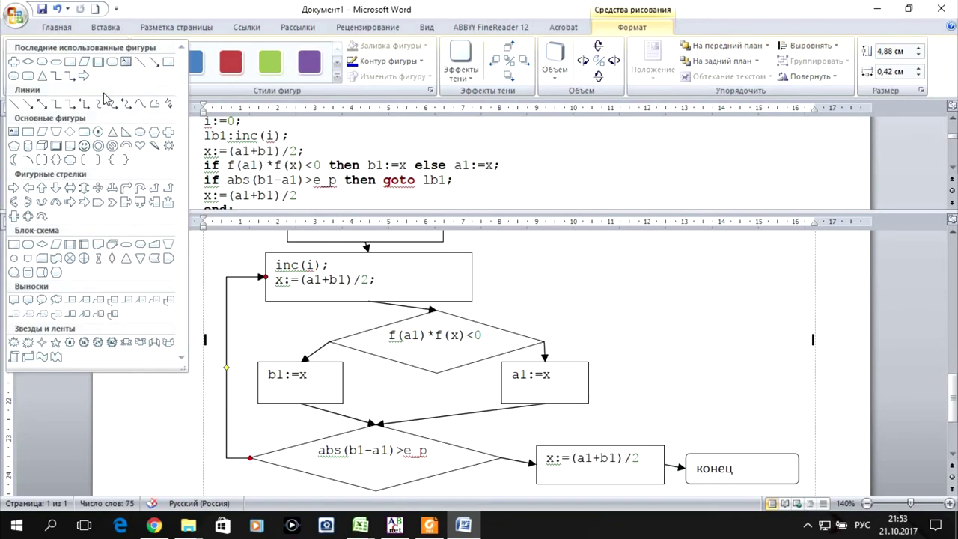
{"action": "left_click", "coordinate": [168, 131]}
{"action": "key", "text": "Escape"}
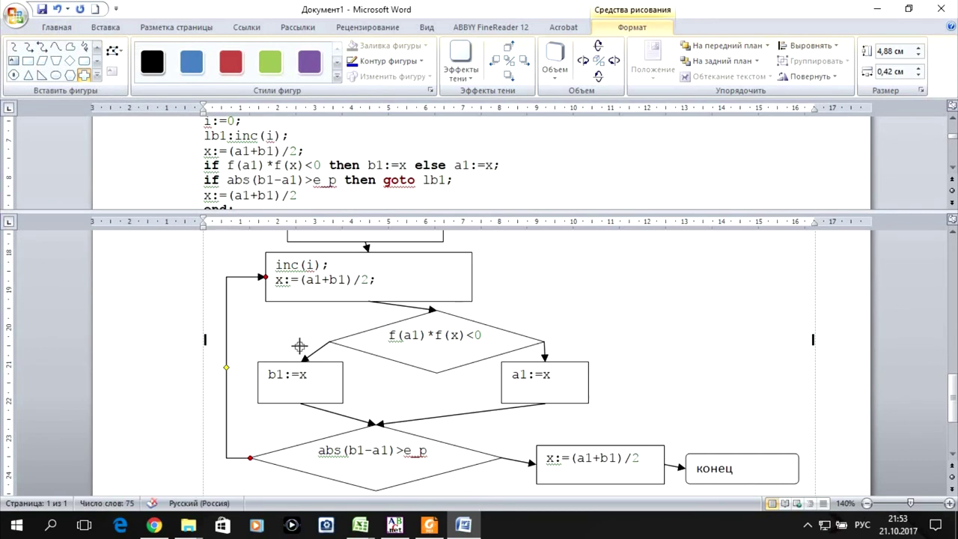
{"action": "left_click", "coordinate": [299, 347]}
{"action": "left_click", "coordinate": [84, 74]}
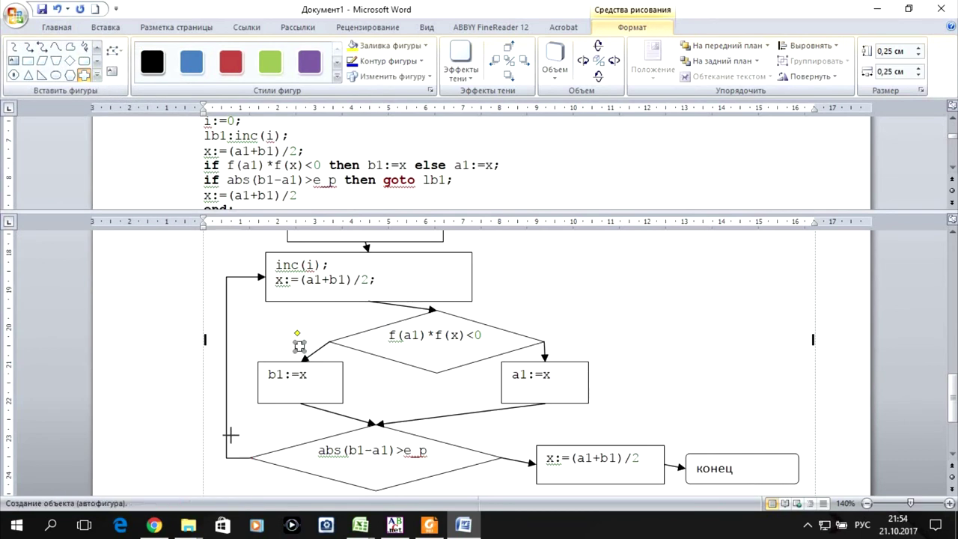
{"action": "left_click_drag", "start_coordinate": [241, 427], "coordinate": [252, 442]}
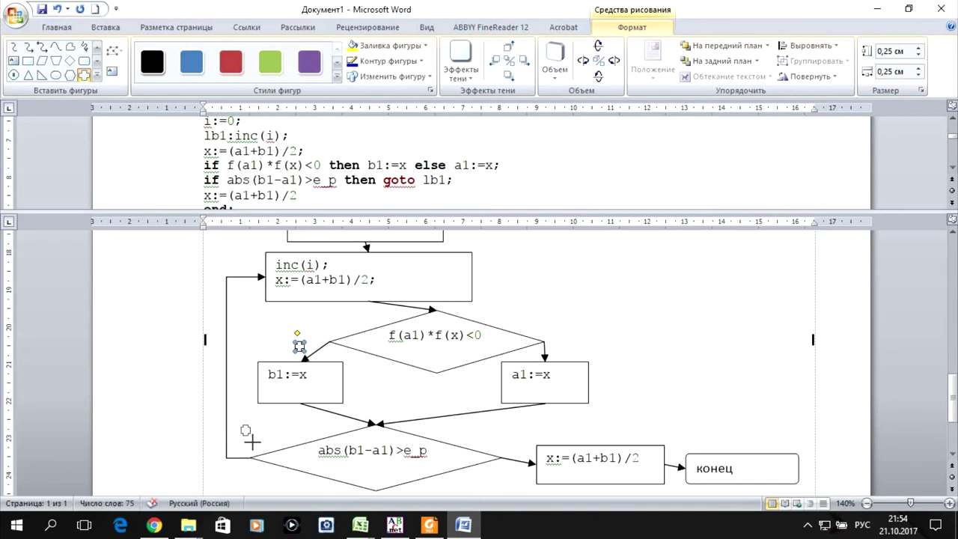
- Fit the drawing canvas tightly around the flowchart
{"action": "left_click", "coordinate": [364, 394]}
{"action": "scroll", "coordinate": [381, 372], "scroll_direction": "down", "scroll_amount": 1}
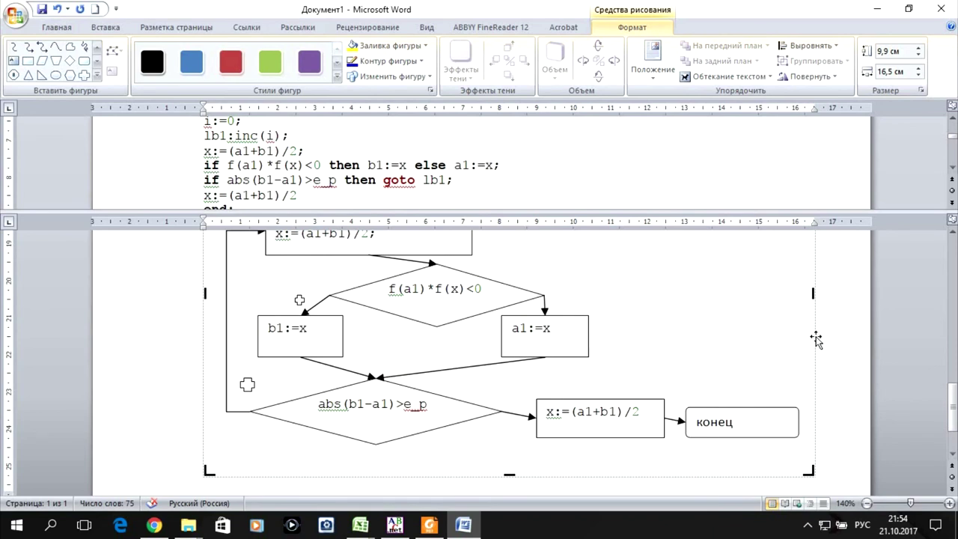
{"action": "right_click", "coordinate": [816, 339]}
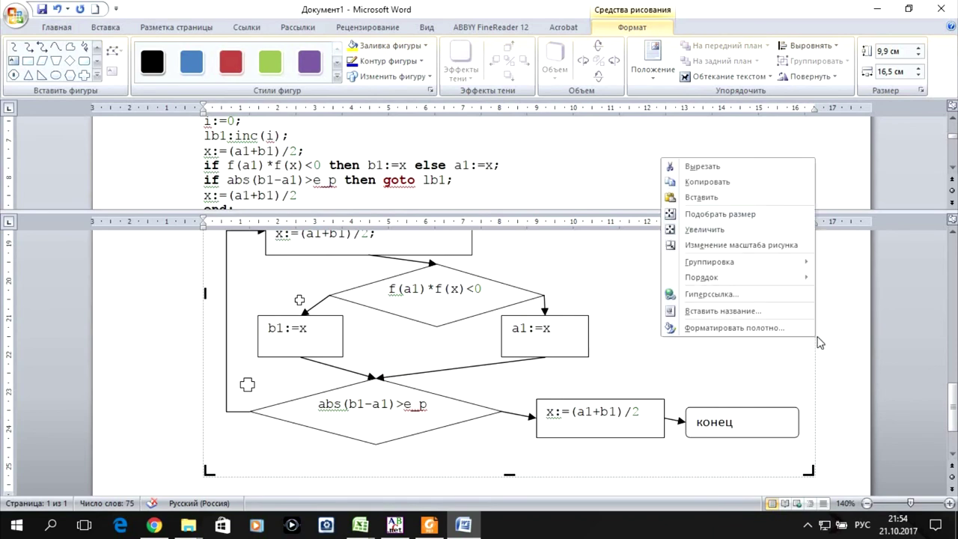
{"action": "left_click", "coordinate": [726, 214]}
{"action": "scroll", "coordinate": [610, 372], "scroll_direction": "up", "scroll_amount": 3}
{"action": "scroll", "coordinate": [611, 372], "scroll_direction": "down", "scroll_amount": 4}
{"action": "scroll", "coordinate": [610, 372], "scroll_direction": "down", "scroll_amount": 1}
{"action": "scroll", "coordinate": [610, 372], "scroll_direction": "up", "scroll_amount": 2}
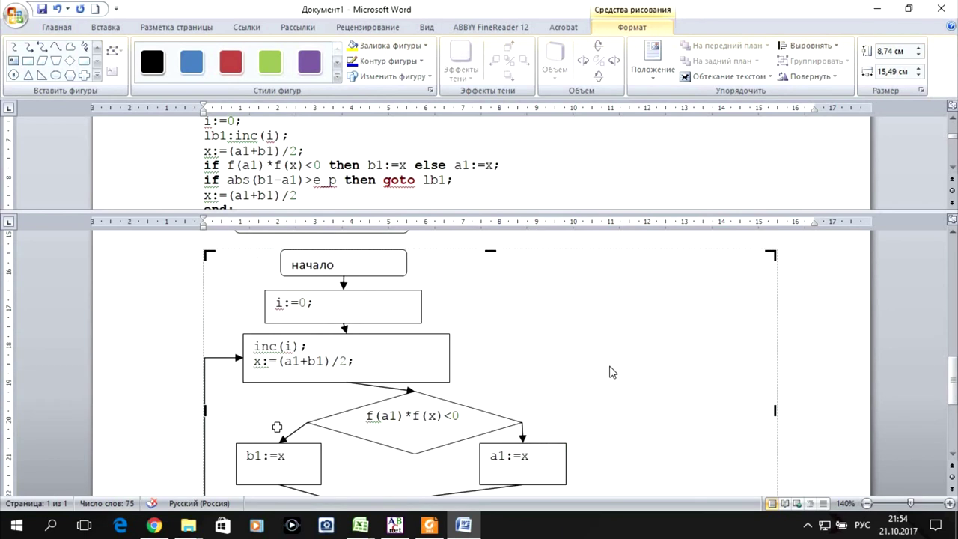
{"action": "scroll", "coordinate": [610, 372], "scroll_direction": "up", "scroll_amount": 1}
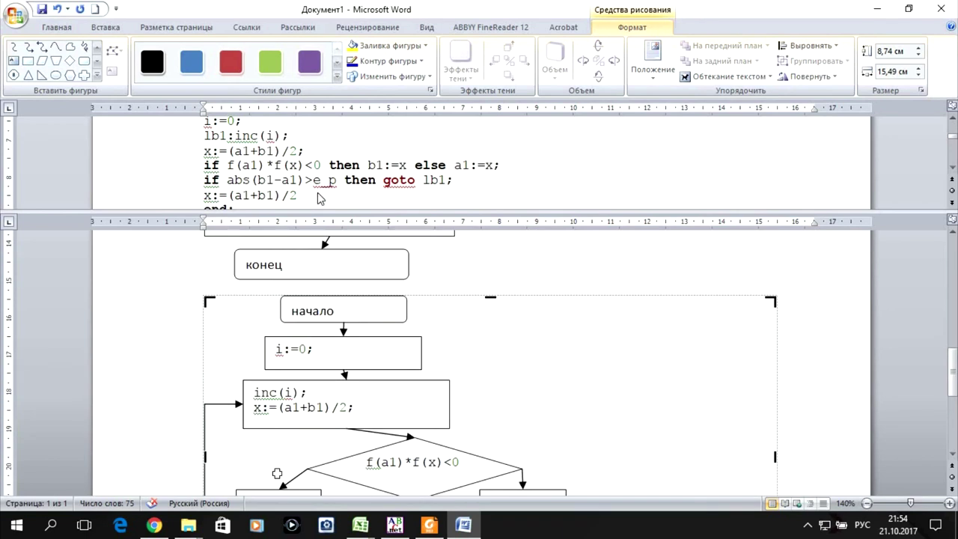
{"action": "left_click", "coordinate": [97, 75]}
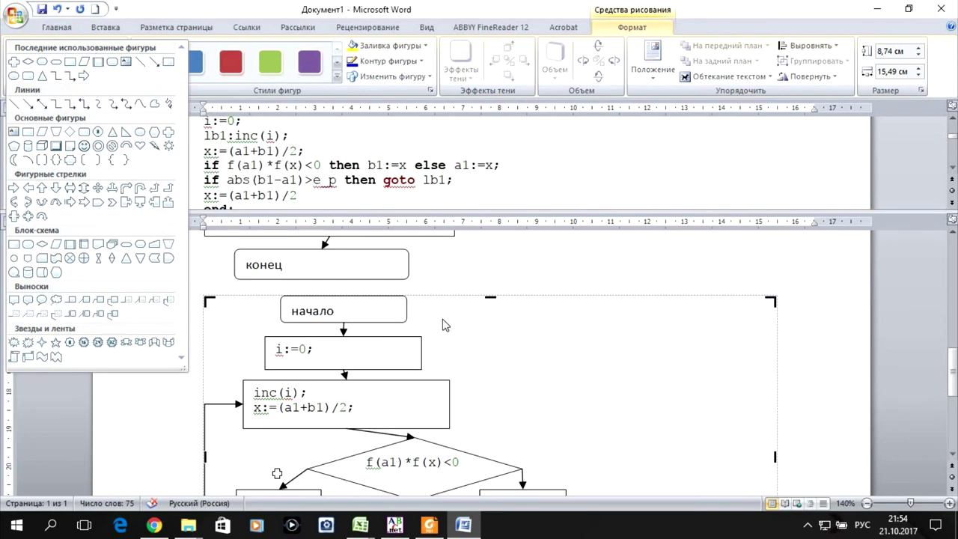
- Draw a predefined-process box beside начало, routing начало's arrow into it and onward to i:=0;
{"action": "left_click", "coordinate": [98, 63]}
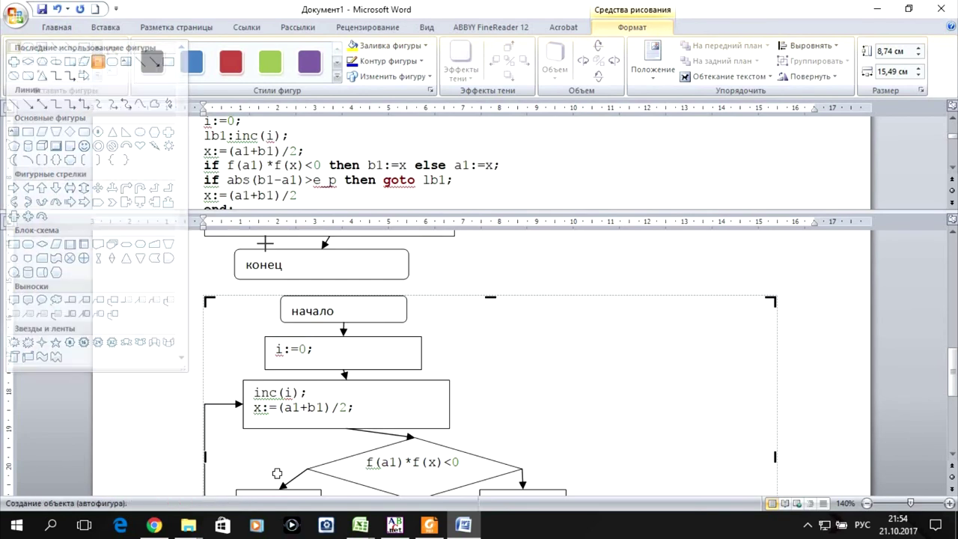
{"action": "left_click_drag", "start_coordinate": [450, 319], "coordinate": [545, 346]}
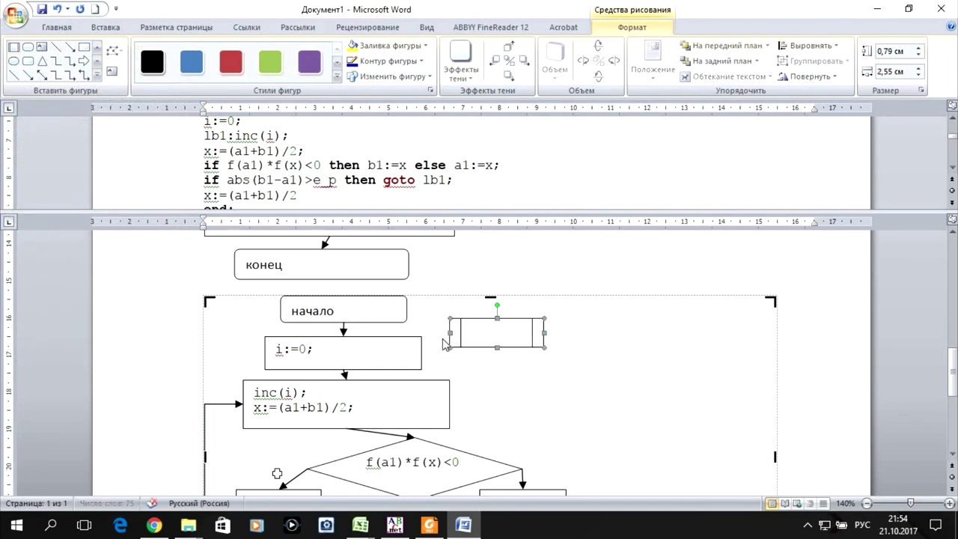
{"action": "left_click", "coordinate": [344, 330]}
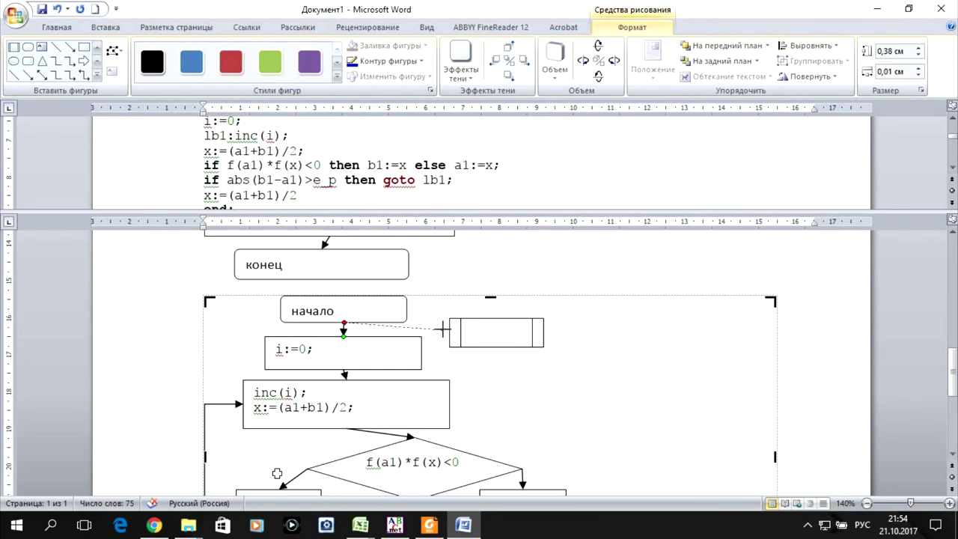
{"action": "left_click_drag", "start_coordinate": [450, 329], "coordinate": [450, 332]}
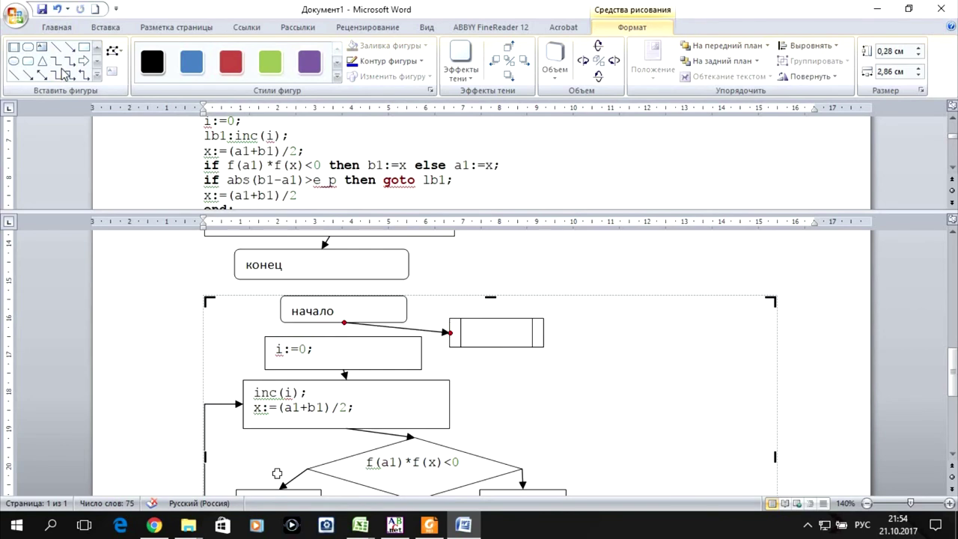
{"action": "left_click", "coordinate": [69, 46]}
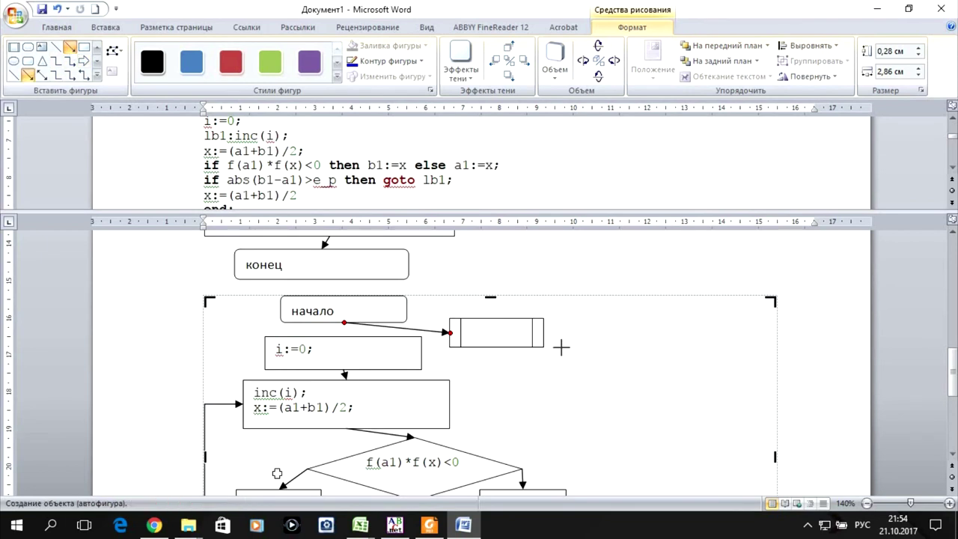
{"action": "left_click_drag", "start_coordinate": [411, 351], "coordinate": [421, 352]}
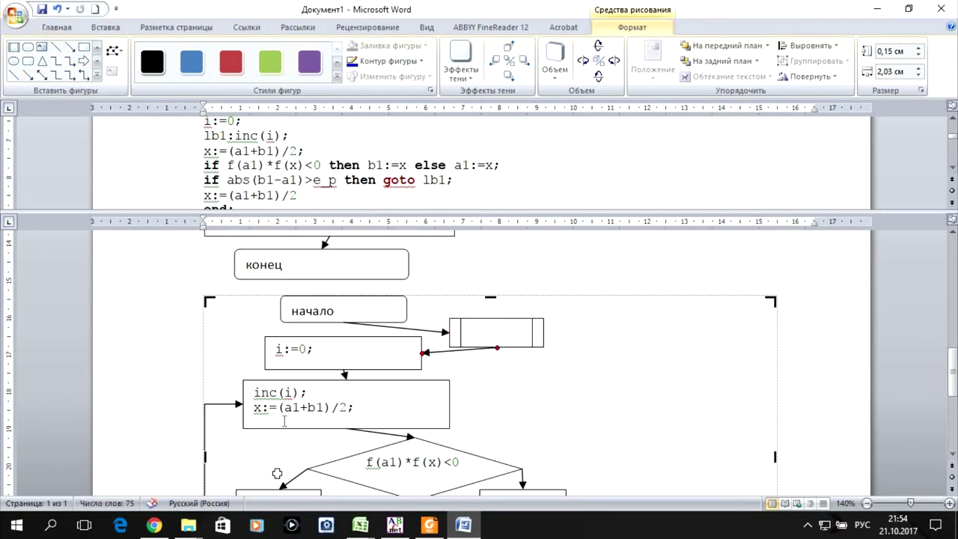
- Copy the letter f from the diamond's condition and paste it into the new box
{"action": "left_click", "coordinate": [385, 470]}
{"action": "left_click_drag", "start_coordinate": [375, 463], "coordinate": [367, 463]}
{"action": "key", "text": "ctrl+c"}
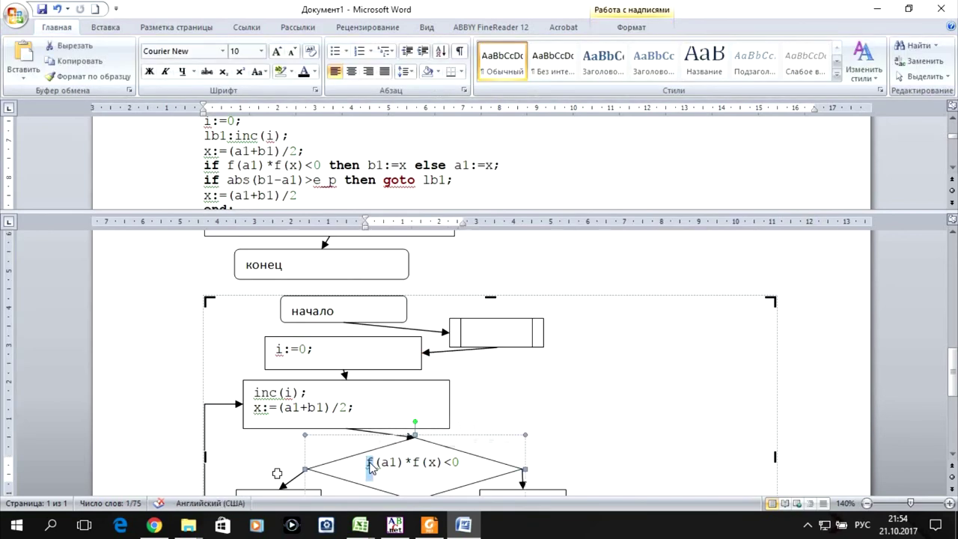
{"action": "right_click", "coordinate": [369, 464]}
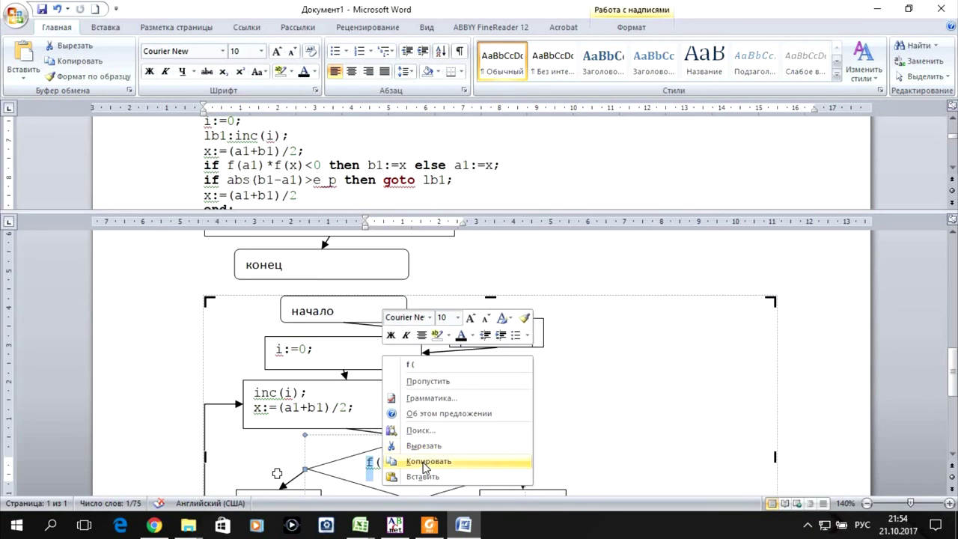
{"action": "left_click", "coordinate": [467, 383]}
{"action": "left_click", "coordinate": [493, 338]}
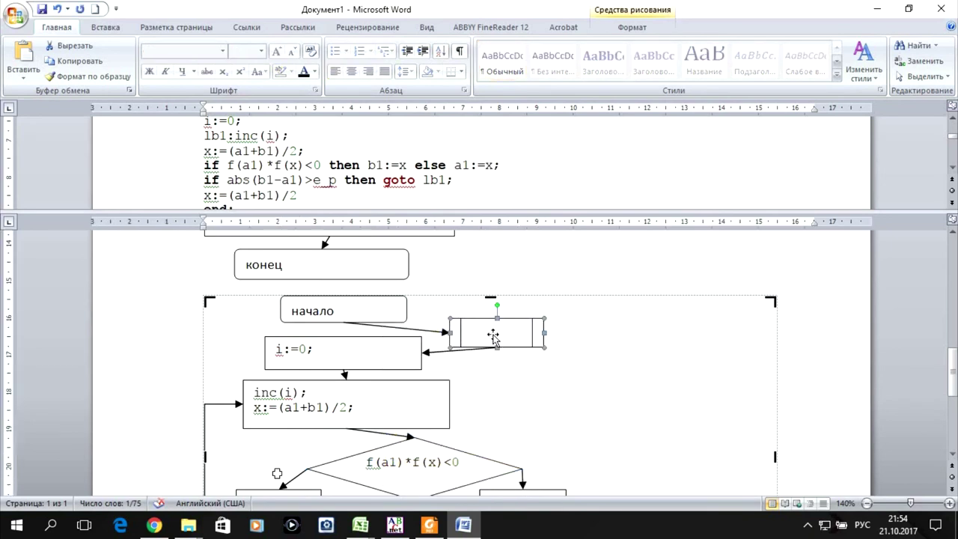
{"action": "right_click", "coordinate": [493, 341]}
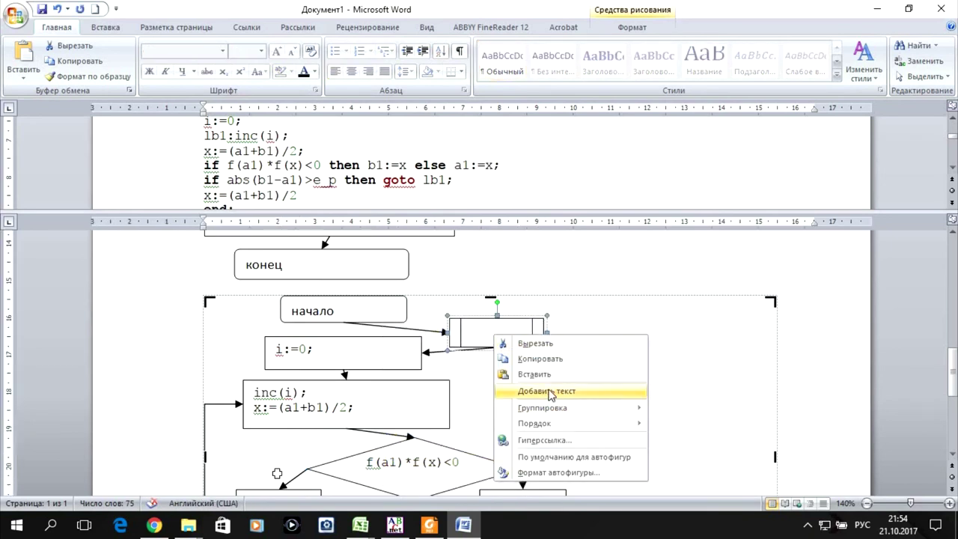
{"action": "left_click", "coordinate": [552, 391]}
{"action": "key", "text": "ctrl+v"}
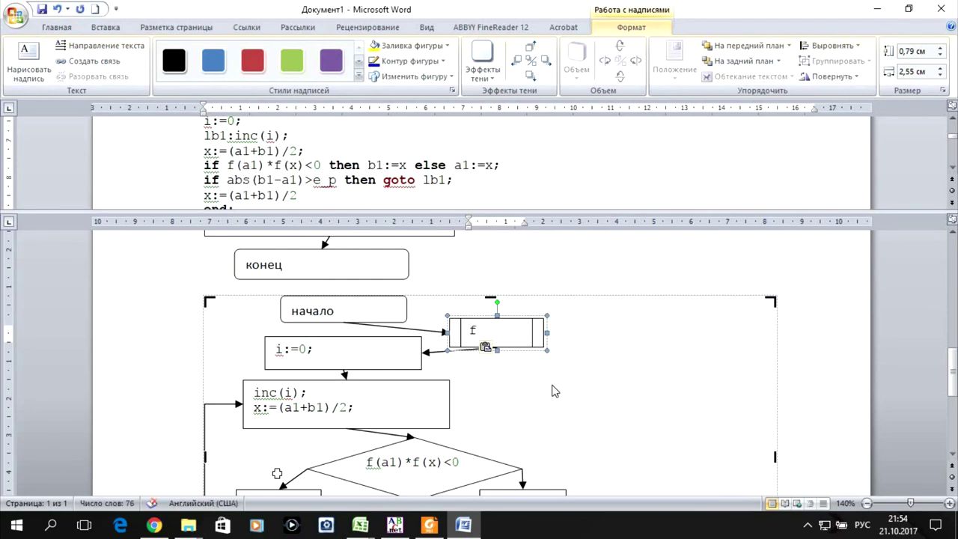
{"action": "left_click", "coordinate": [556, 390]}
{"action": "scroll", "coordinate": [577, 393], "scroll_direction": "down", "scroll_amount": 3}
{"action": "scroll", "coordinate": [578, 388], "scroll_direction": "down", "scroll_amount": 1}
- Insert a new drawing canvas below the flowchart with a rounded start block at its top
{"action": "scroll", "coordinate": [579, 383], "scroll_direction": "down", "scroll_amount": 2}
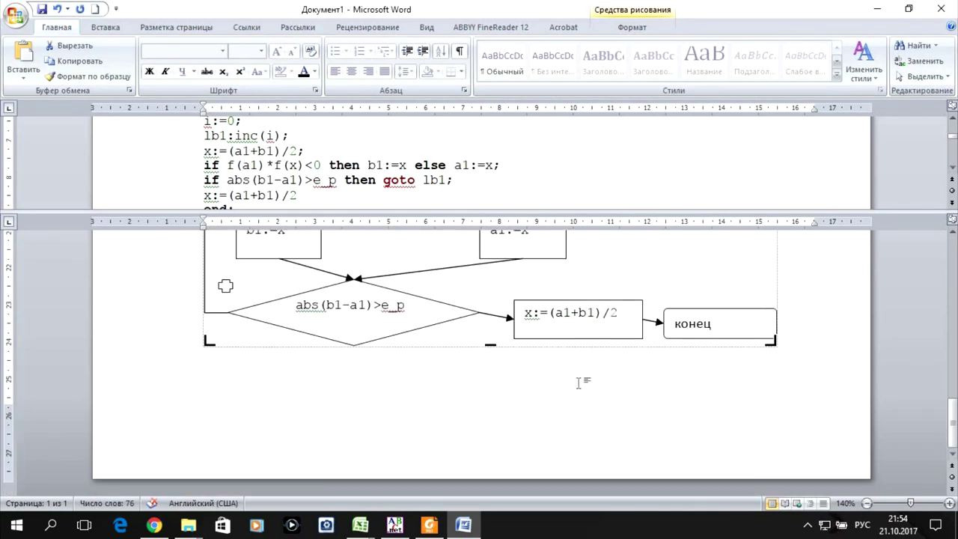
{"action": "left_click", "coordinate": [791, 330]}
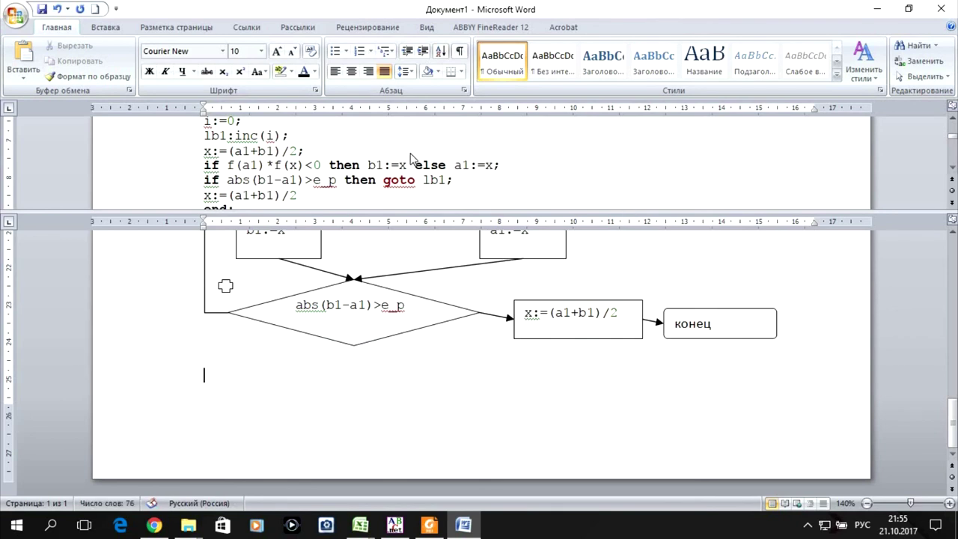
{"action": "scroll", "coordinate": [408, 159], "scroll_direction": "down", "scroll_amount": 1}
{"action": "scroll", "coordinate": [409, 160], "scroll_direction": "down", "scroll_amount": 1}
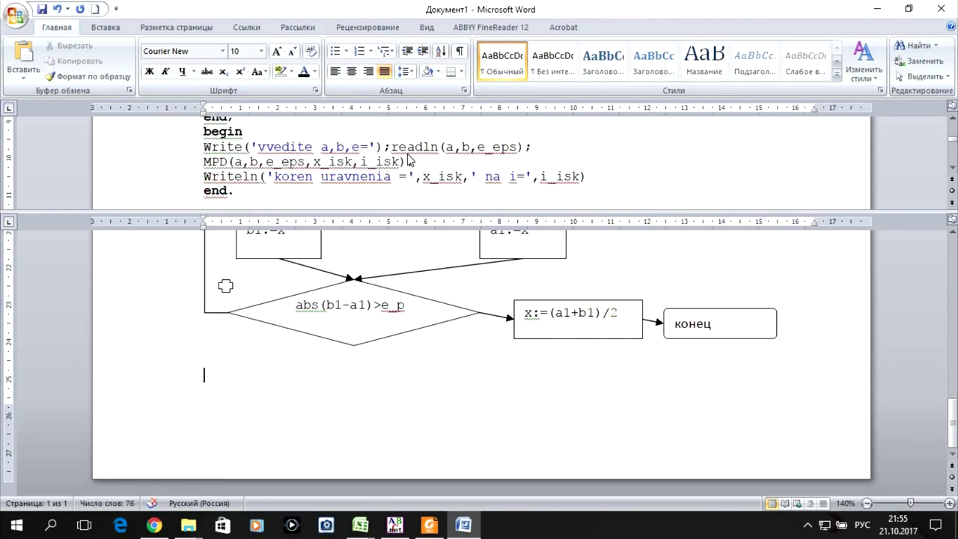
{"action": "left_click", "coordinate": [114, 30]}
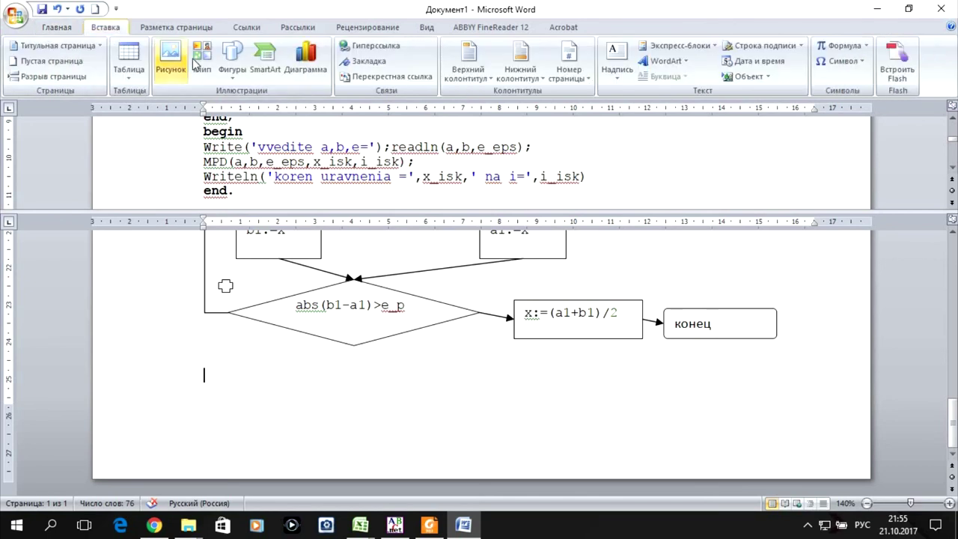
{"action": "left_click", "coordinate": [232, 59]}
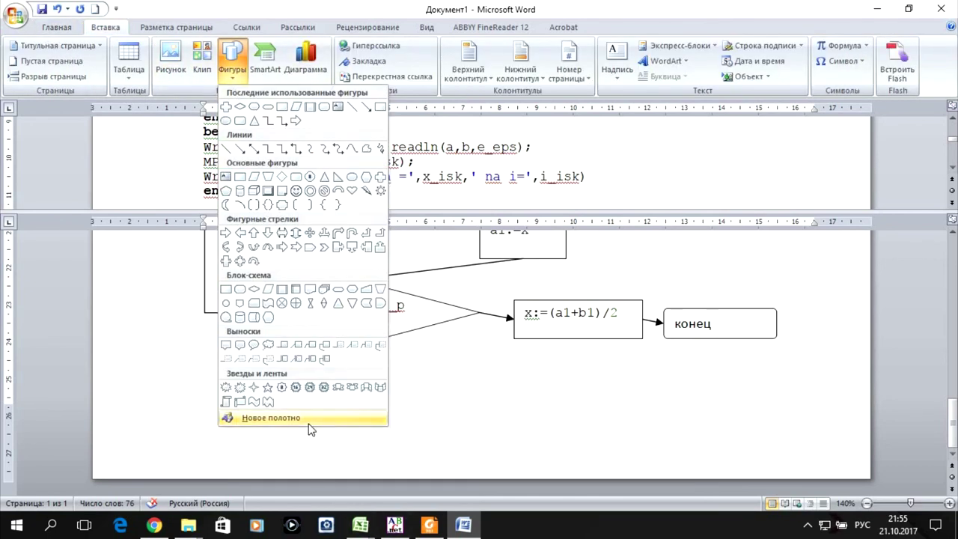
{"action": "left_click", "coordinate": [309, 420]}
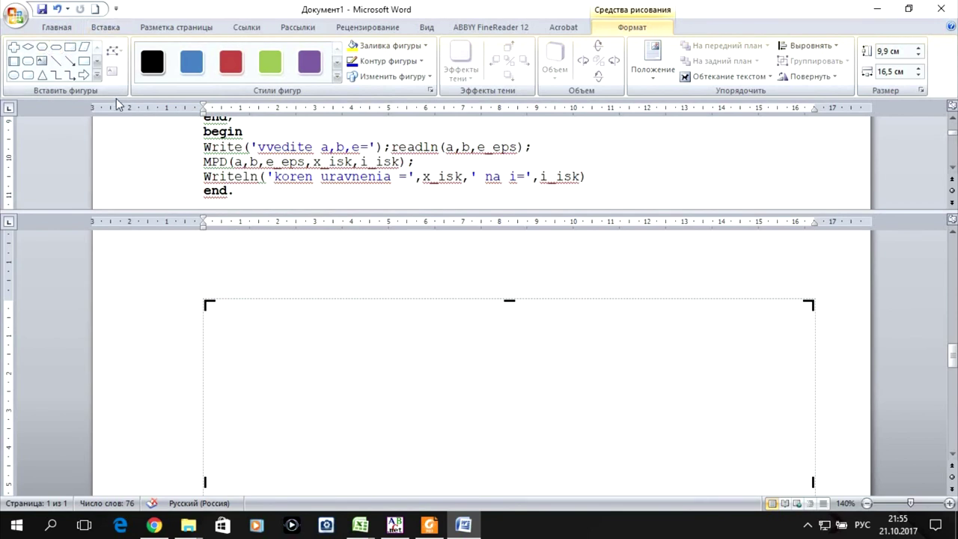
{"action": "left_click", "coordinate": [28, 74]}
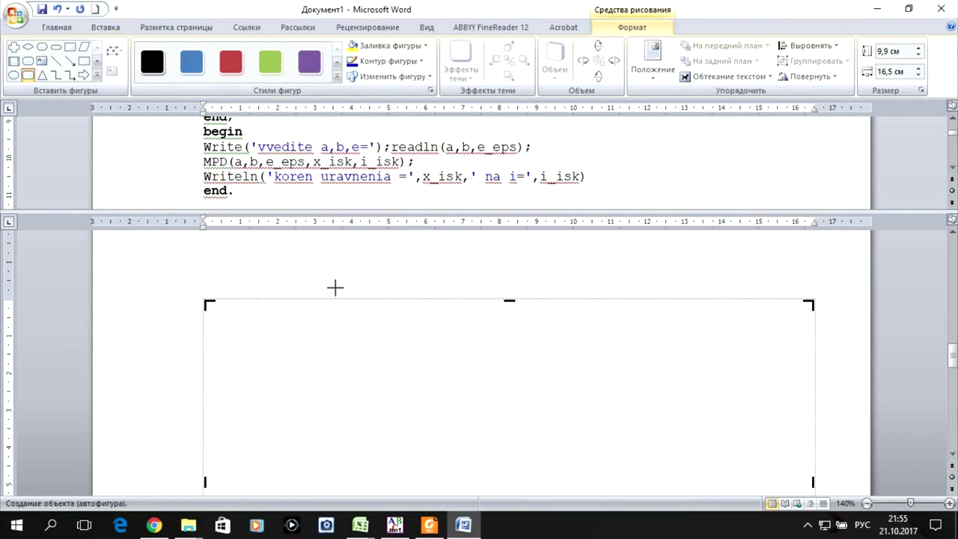
{"action": "left_click_drag", "start_coordinate": [327, 309], "coordinate": [490, 339]}
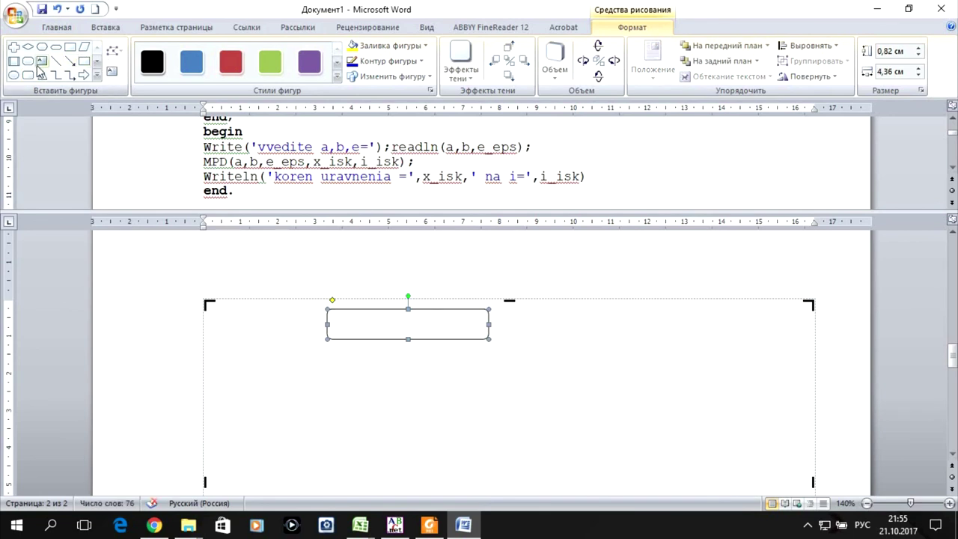
- Stack an input parallelogram, a side-barred process box, a rectangle and a second parallelogram below it
{"action": "left_click", "coordinate": [69, 48]}
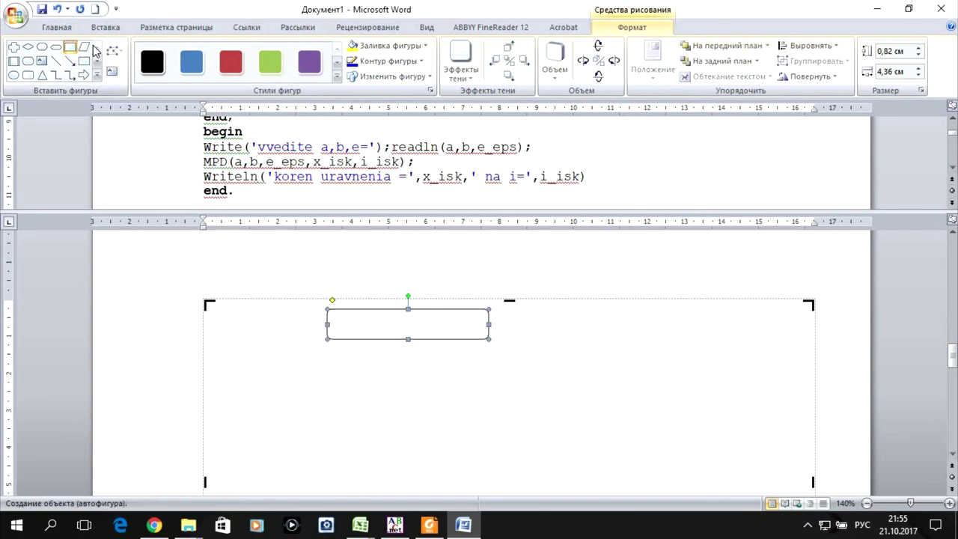
{"action": "left_click", "coordinate": [86, 46]}
{"action": "left_click_drag", "start_coordinate": [299, 345], "coordinate": [506, 384]}
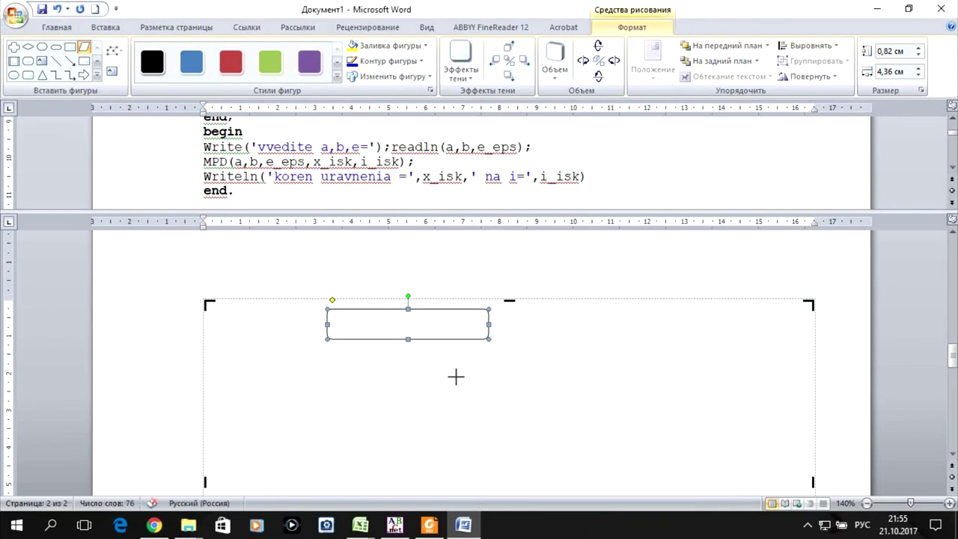
{"action": "left_click", "coordinate": [17, 63]}
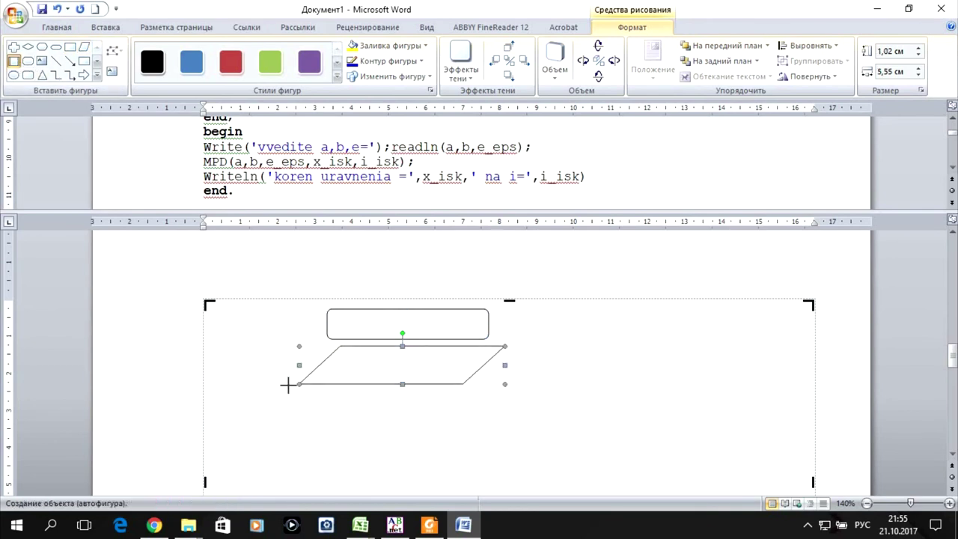
{"action": "left_click_drag", "start_coordinate": [287, 390], "coordinate": [514, 419]}
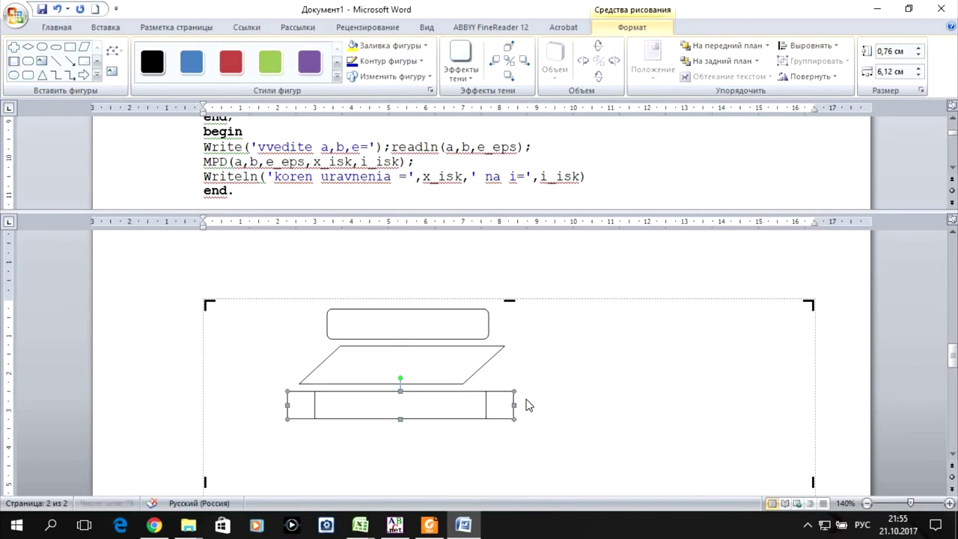
{"action": "left_click", "coordinate": [70, 47]}
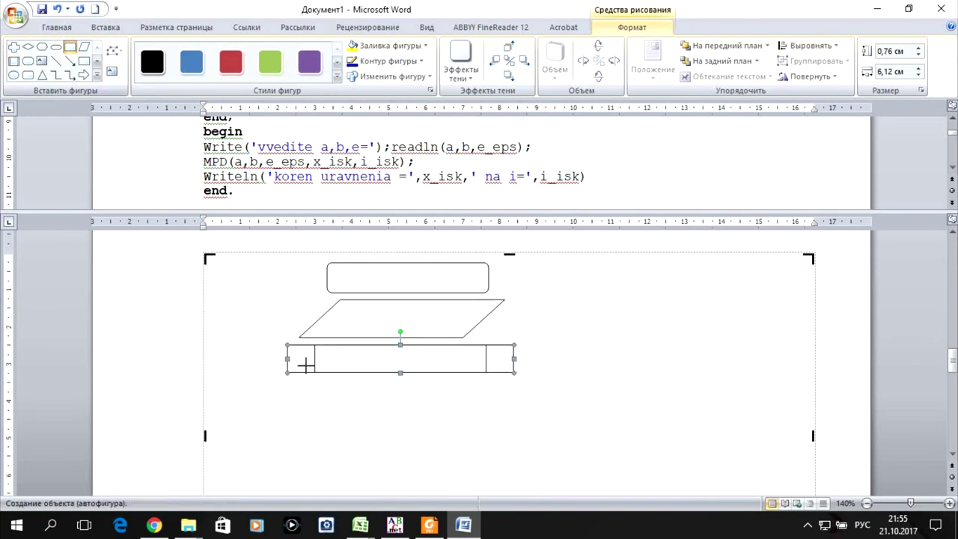
{"action": "left_click_drag", "start_coordinate": [261, 382], "coordinate": [557, 421]}
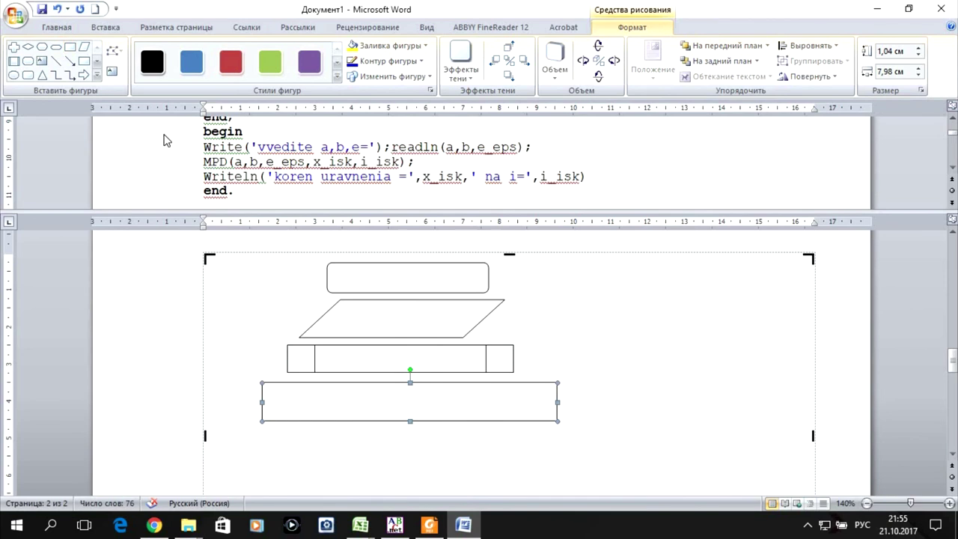
{"action": "left_click", "coordinate": [84, 47]}
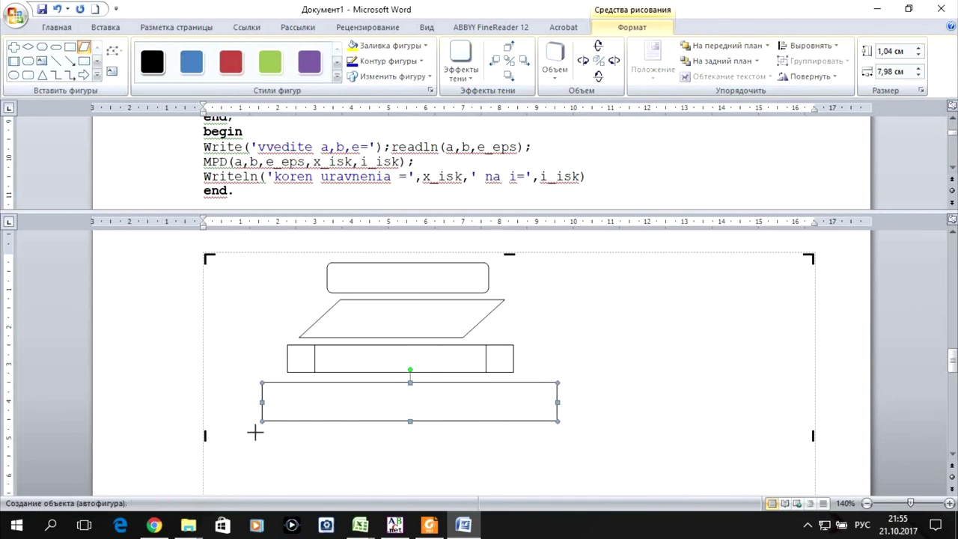
{"action": "left_click_drag", "start_coordinate": [255, 432], "coordinate": [538, 471]}
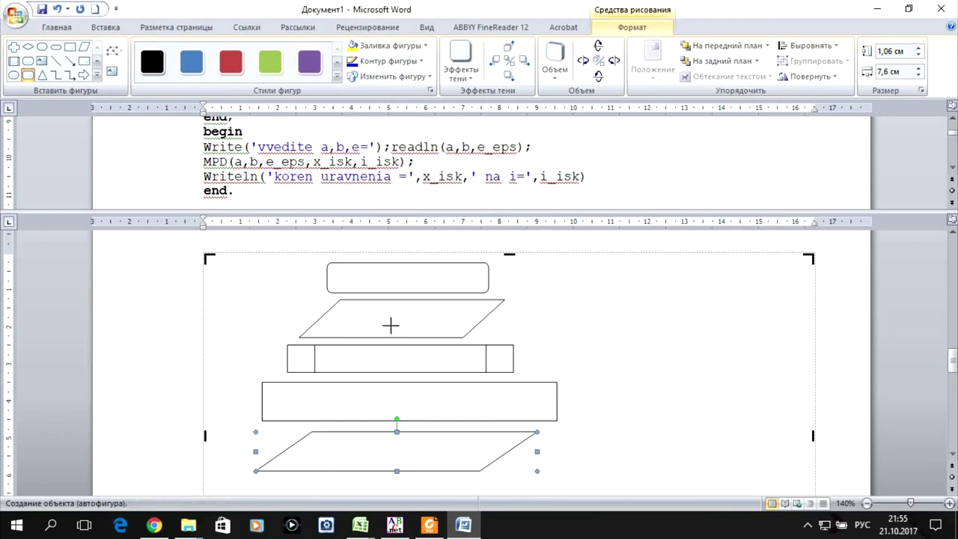
- Add a rounded end box about 8,3 cm wide, shortened and moved up under the shapes
{"action": "left_click", "coordinate": [28, 75]}
{"action": "scroll", "coordinate": [389, 329], "scroll_direction": "down", "scroll_amount": 2}
{"action": "left_click", "coordinate": [246, 395]}
{"action": "left_click_drag", "start_coordinate": [252, 400], "coordinate": [474, 425]}
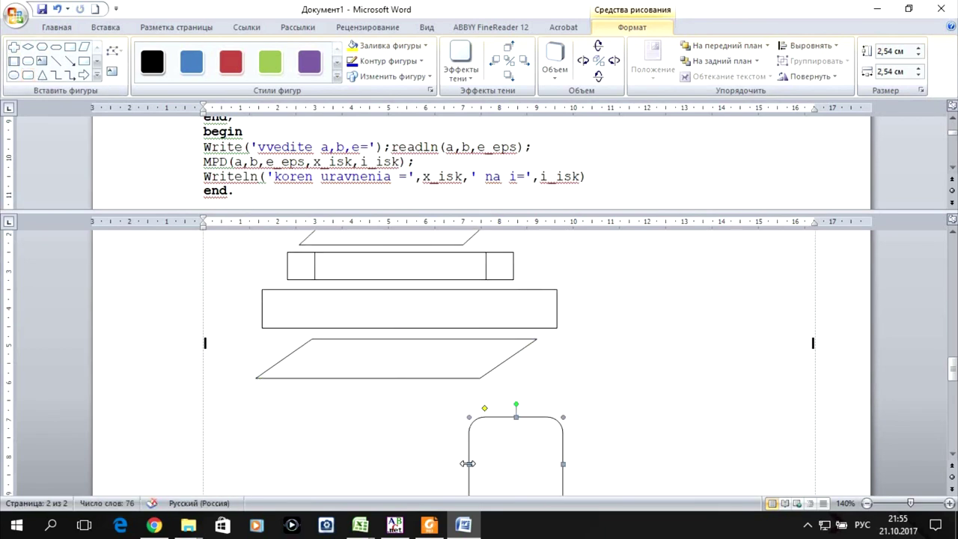
{"action": "left_click_drag", "start_coordinate": [257, 435], "coordinate": [257, 435]}
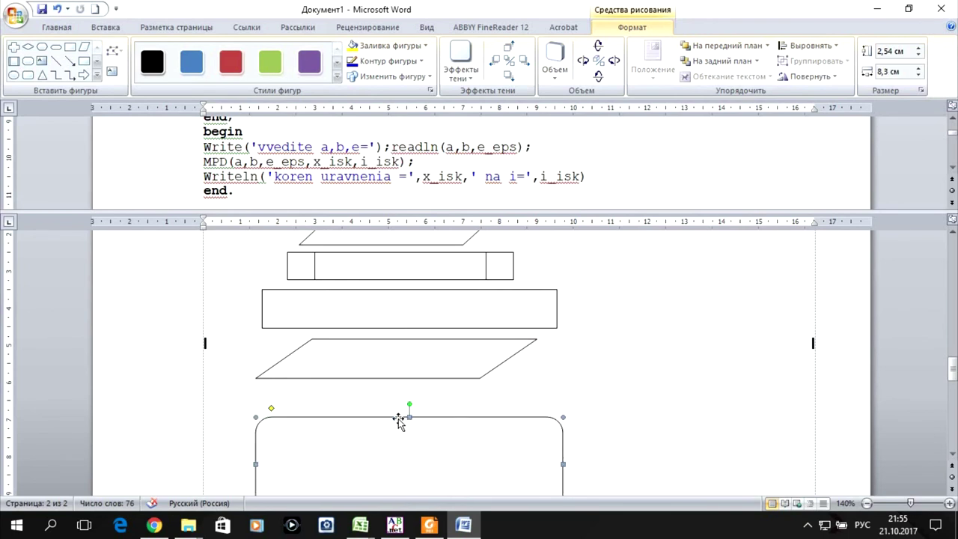
{"action": "mouse_move", "coordinate": [402, 476]}
{"action": "left_mouse_down"}
{"action": "mouse_move", "coordinate": [439, 477]}
{"action": "mouse_move", "coordinate": [431, 403]}
{"action": "mouse_move", "coordinate": [451, 400]}
{"action": "left_mouse_up"}
{"action": "scroll", "coordinate": [424, 297], "scroll_direction": "up", "scroll_amount": 3}
{"action": "left_click", "coordinate": [416, 286]}
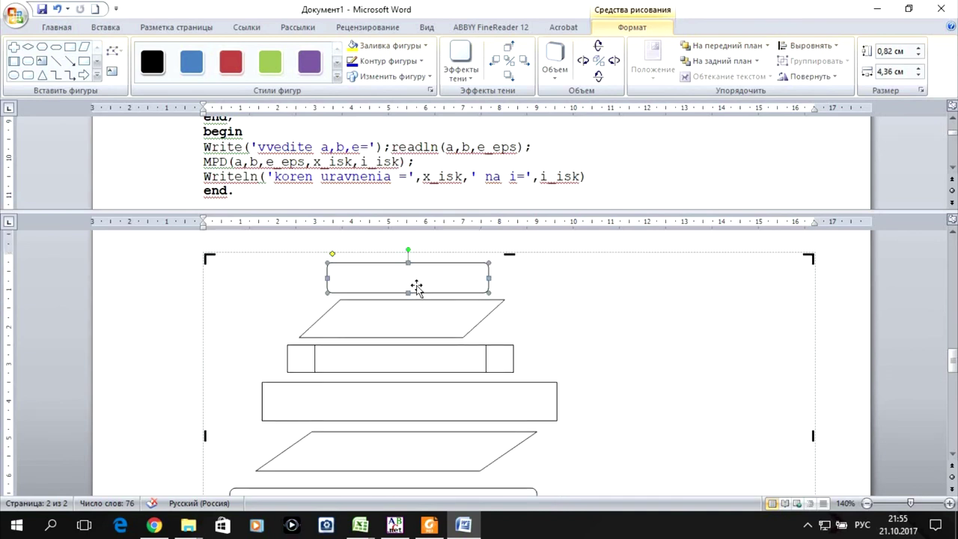
- Label the start box начало and paste a,b,e_eps from the readln line into the parallelogram
{"action": "right_click", "coordinate": [417, 285]}
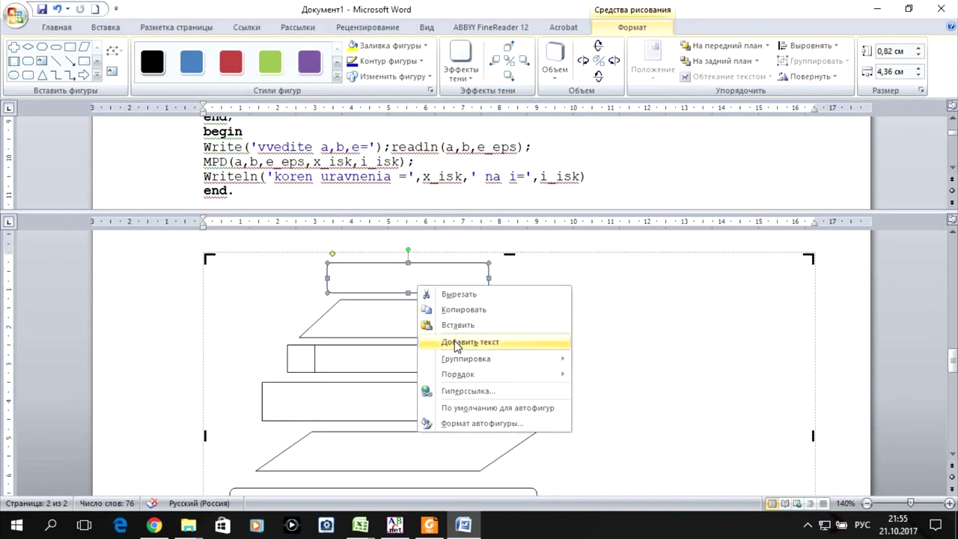
{"action": "left_click", "coordinate": [455, 342]}
{"action": "type", "text": "Нало"}
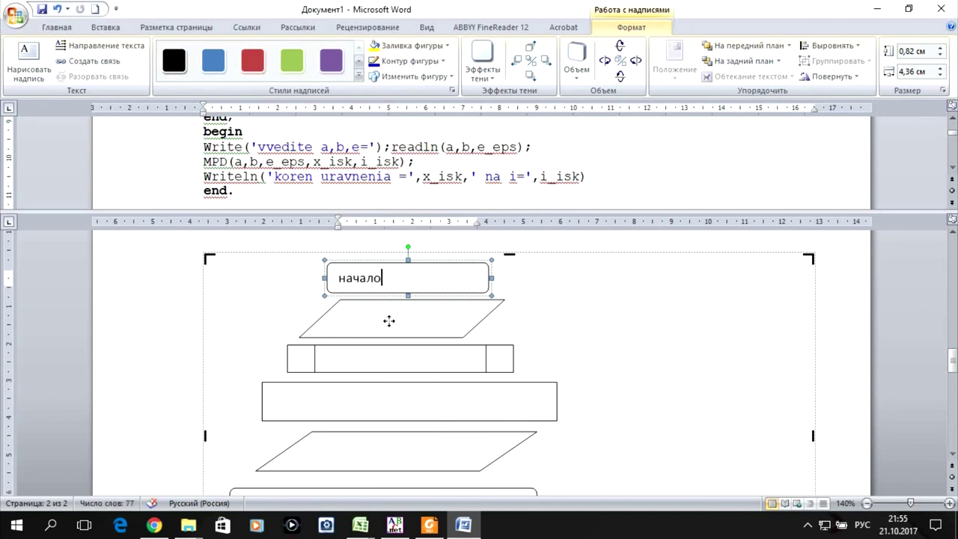
{"action": "left_click", "coordinate": [388, 320]}
{"action": "left_click", "coordinate": [452, 148]}
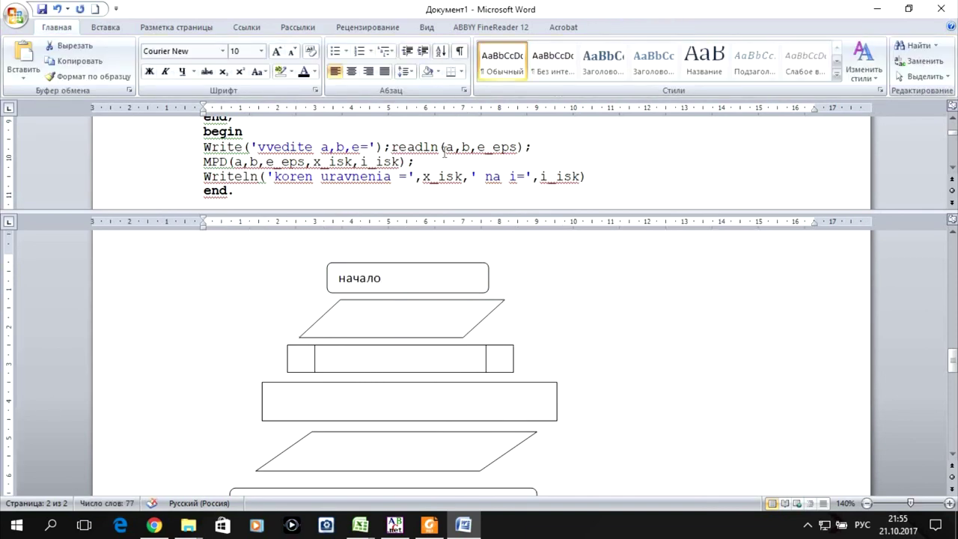
{"action": "left_click_drag", "start_coordinate": [497, 146], "coordinate": [509, 147]}
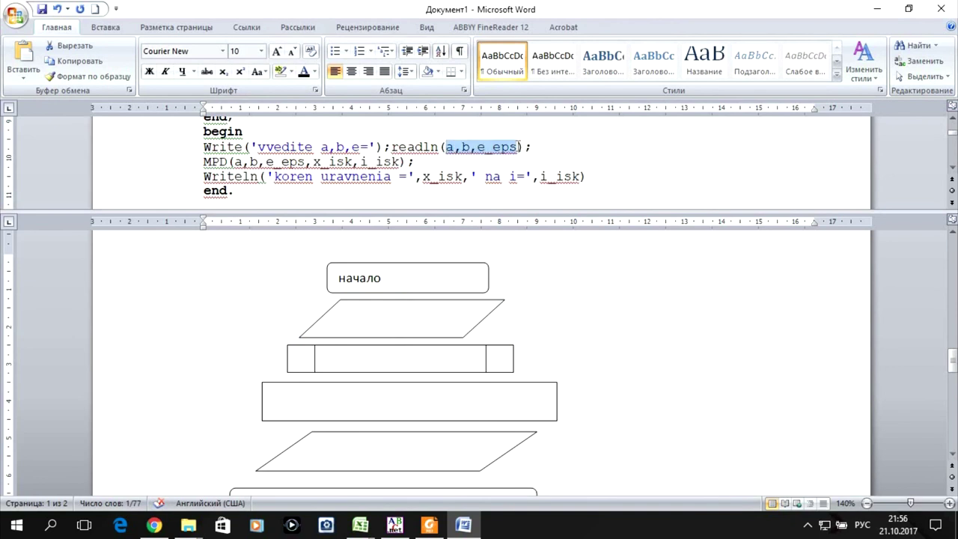
{"action": "right_click", "coordinate": [497, 153]}
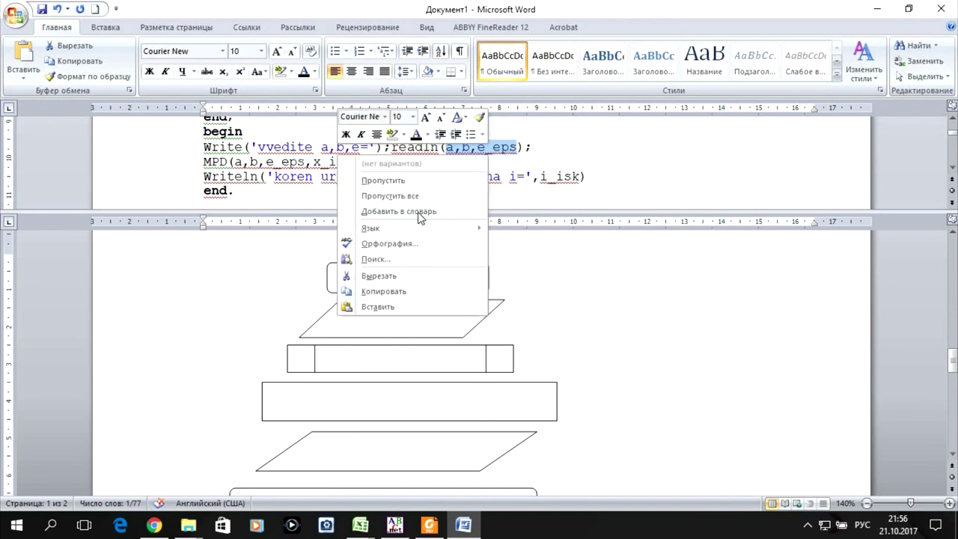
{"action": "left_click", "coordinate": [394, 291]}
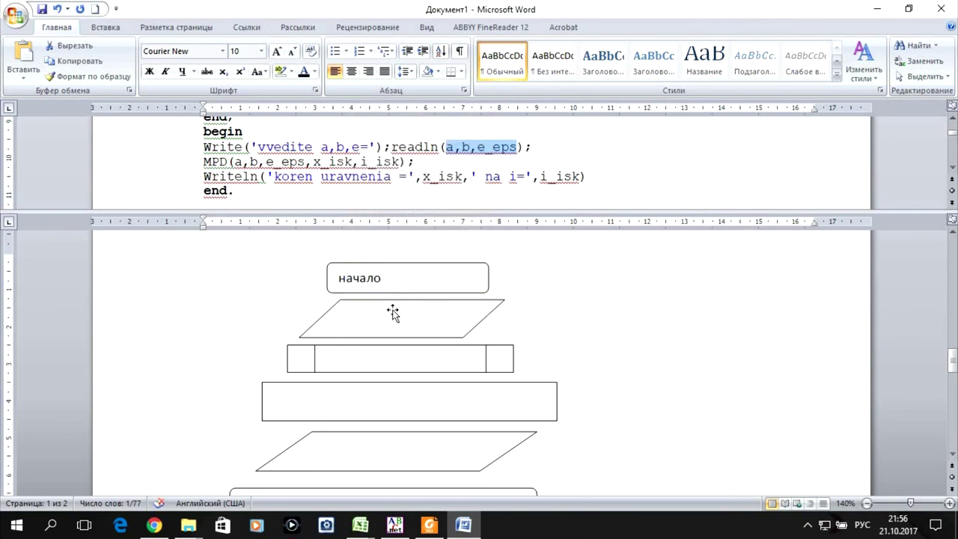
{"action": "left_click", "coordinate": [393, 313]}
{"action": "right_click", "coordinate": [396, 312]}
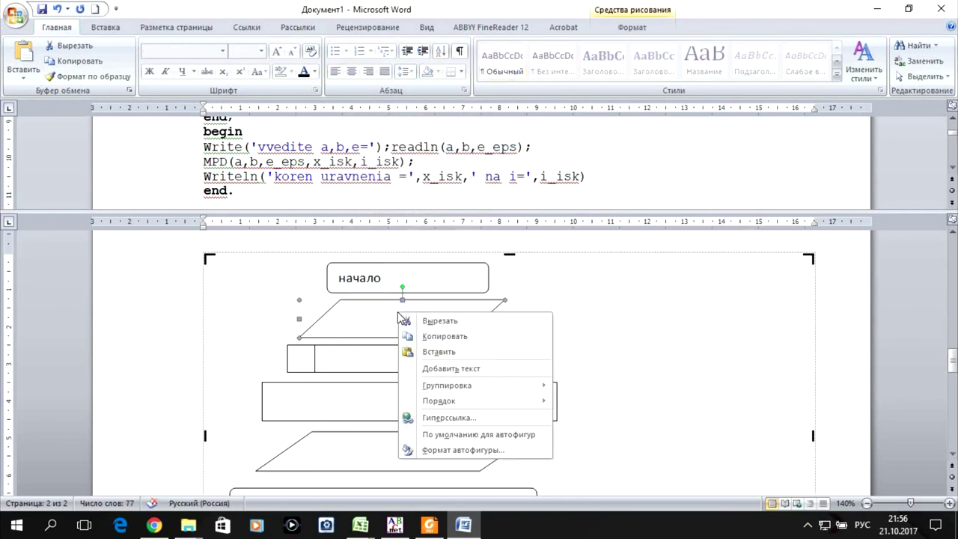
{"action": "left_click", "coordinate": [446, 369]}
{"action": "type", "text": "a,b,e_eps"}
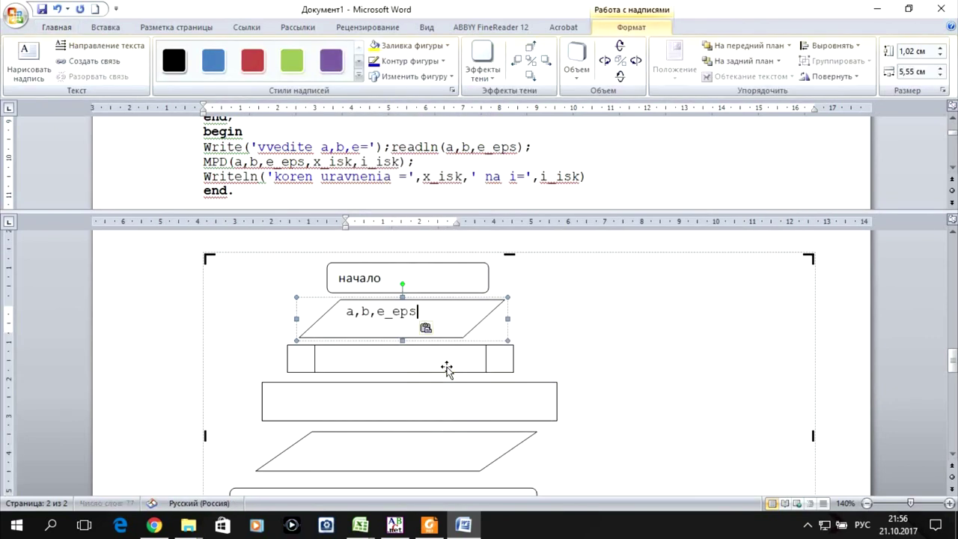
- Copy the procedure name MPD from the code into the side-barred box
{"action": "left_click", "coordinate": [431, 361]}
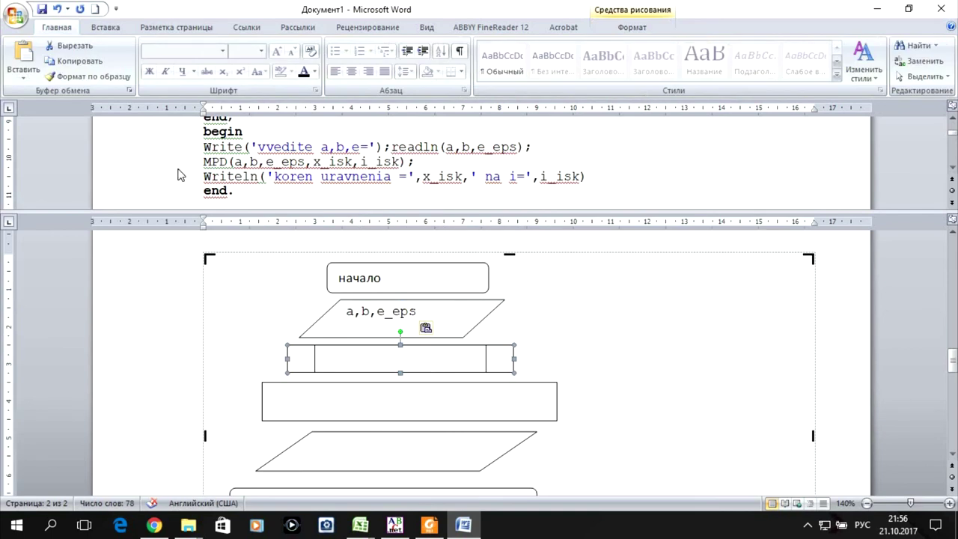
{"action": "key", "text": "Escape"}
{"action": "left_click", "coordinate": [206, 162]}
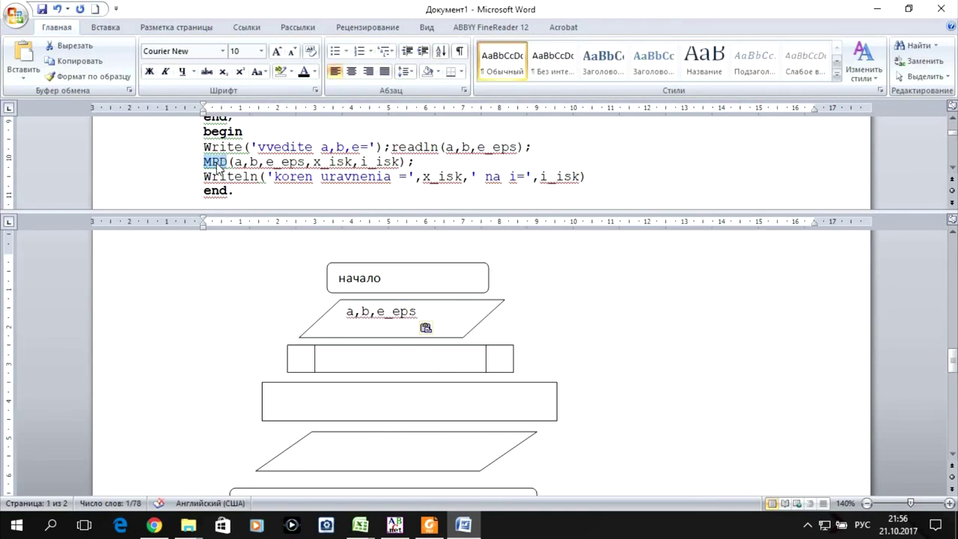
{"action": "right_click", "coordinate": [219, 166]}
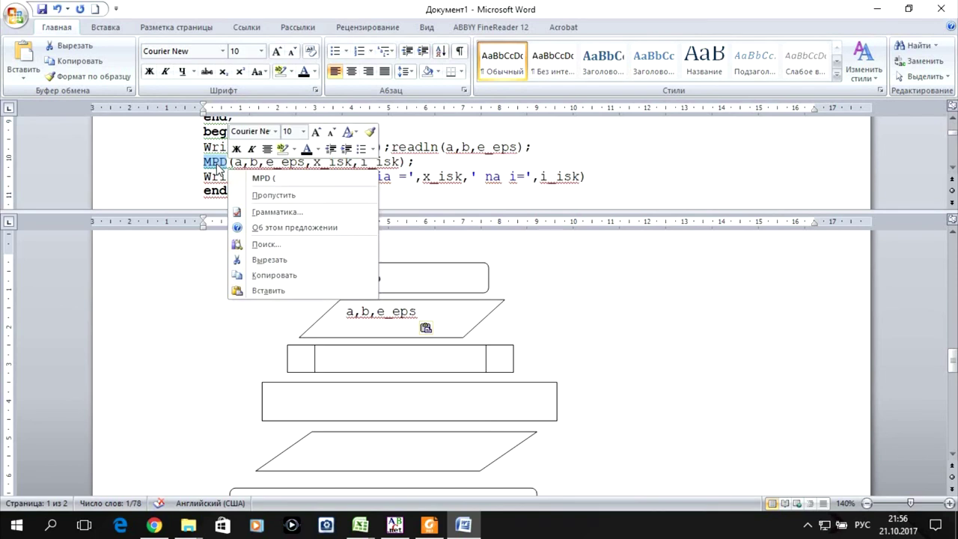
{"action": "left_click", "coordinate": [292, 277]}
{"action": "left_click", "coordinate": [381, 365]}
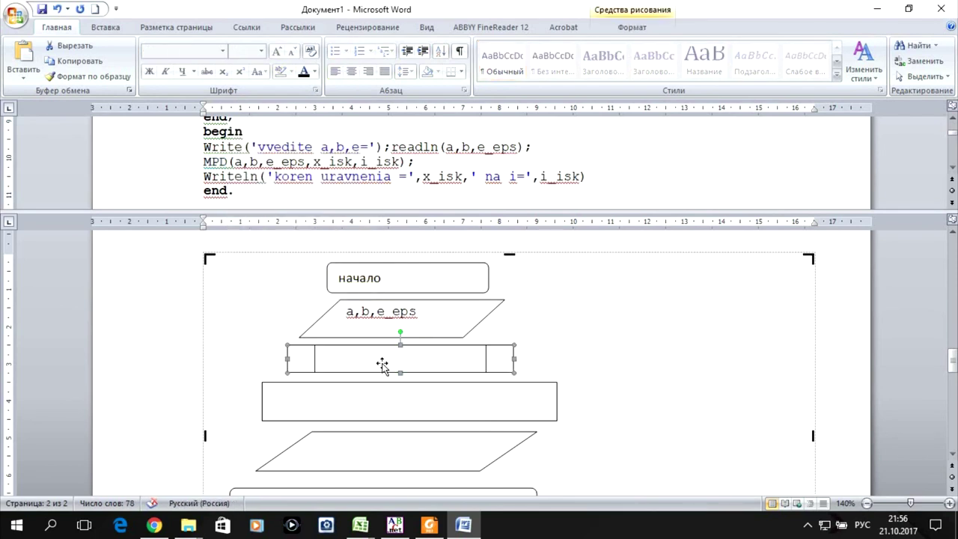
{"action": "right_click", "coordinate": [382, 364]}
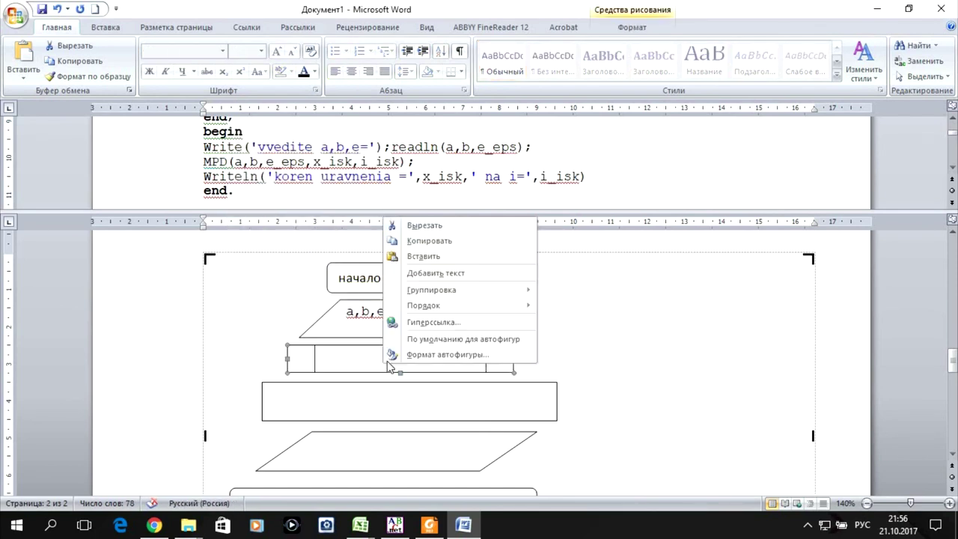
{"action": "left_click", "coordinate": [471, 271]}
{"action": "key", "text": "ctrl+v"}
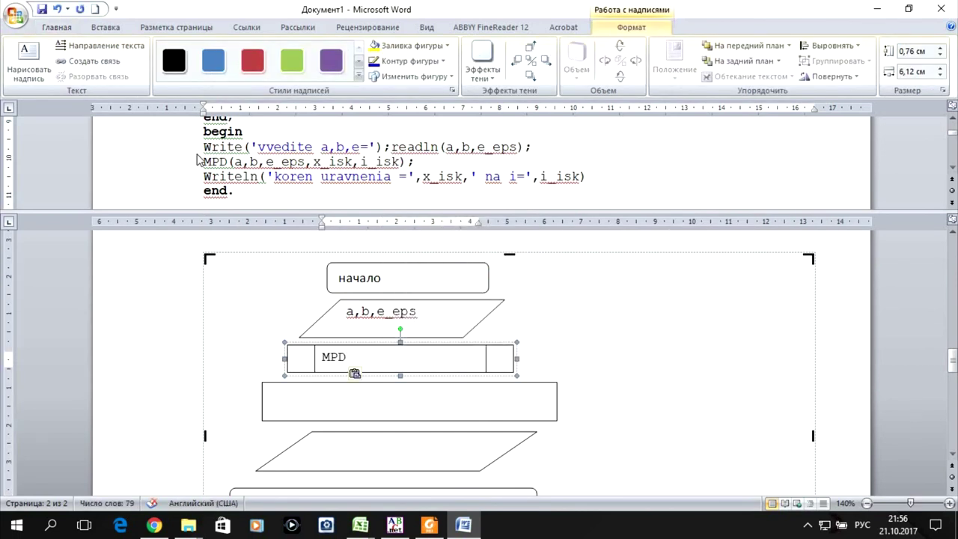
- Paste the call MPD(a,b,e_eps,x_isk,i_isk) from the code into the rectangle below MPD
{"action": "left_click", "coordinate": [244, 161]}
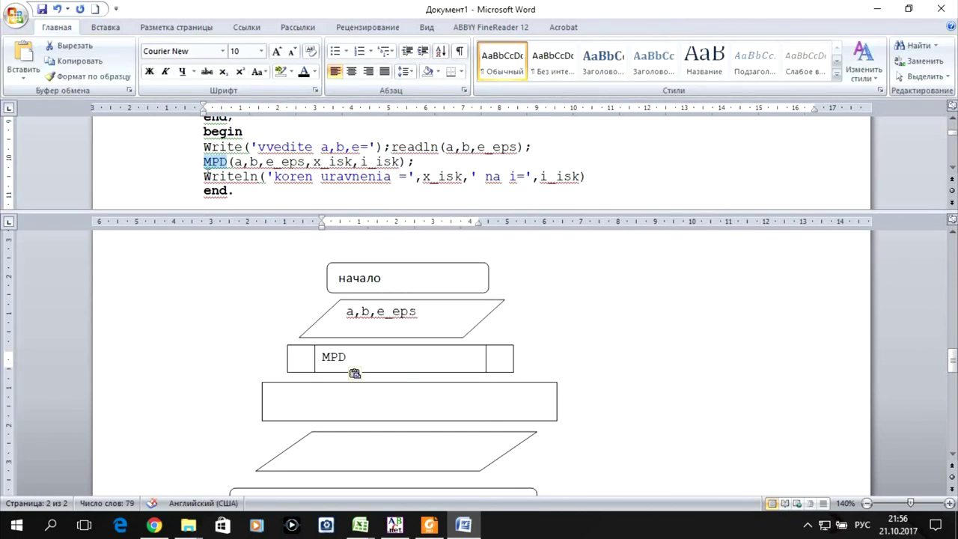
{"action": "left_click", "coordinate": [403, 161], "text": "shift"}
{"action": "left_click", "coordinate": [408, 161], "text": "shift"}
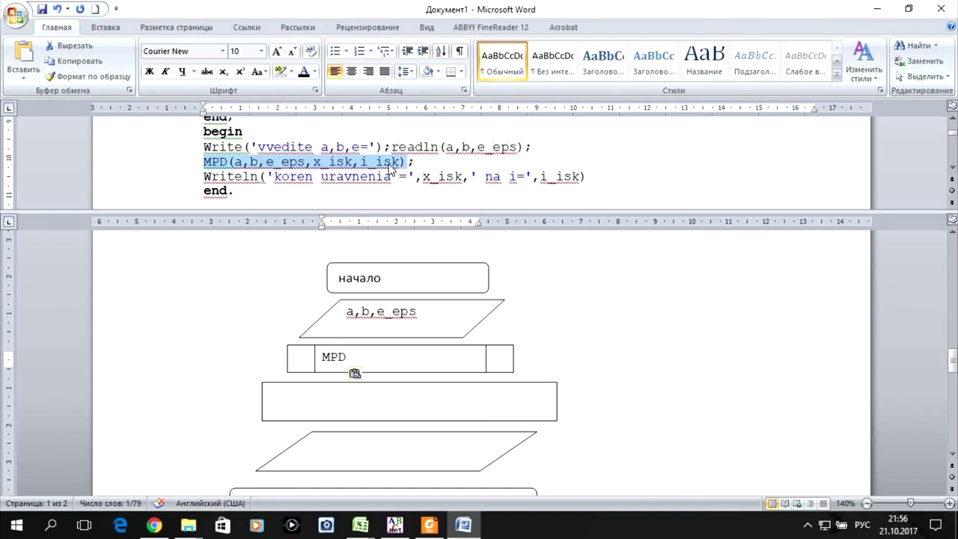
{"action": "right_click", "coordinate": [390, 170]}
{"action": "left_click", "coordinate": [434, 186]}
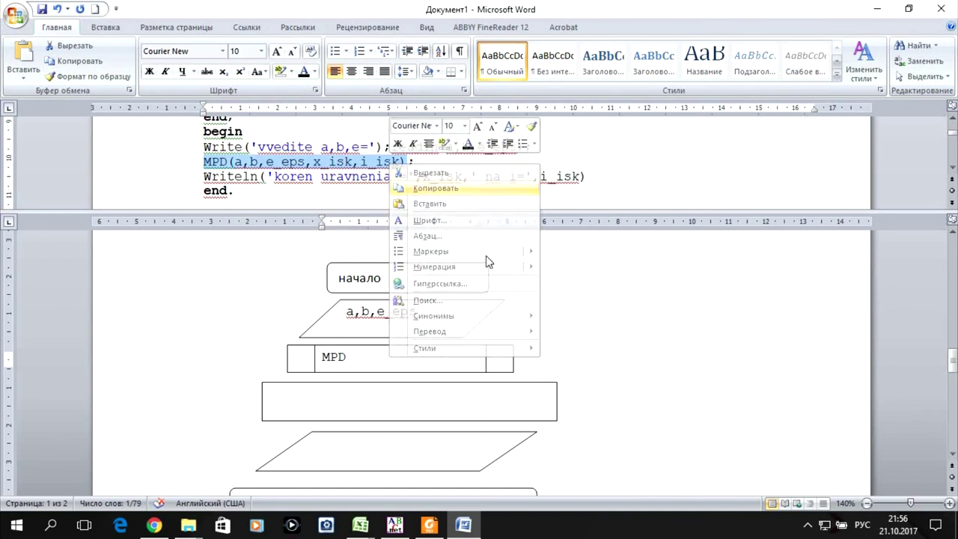
{"action": "left_click", "coordinate": [404, 403]}
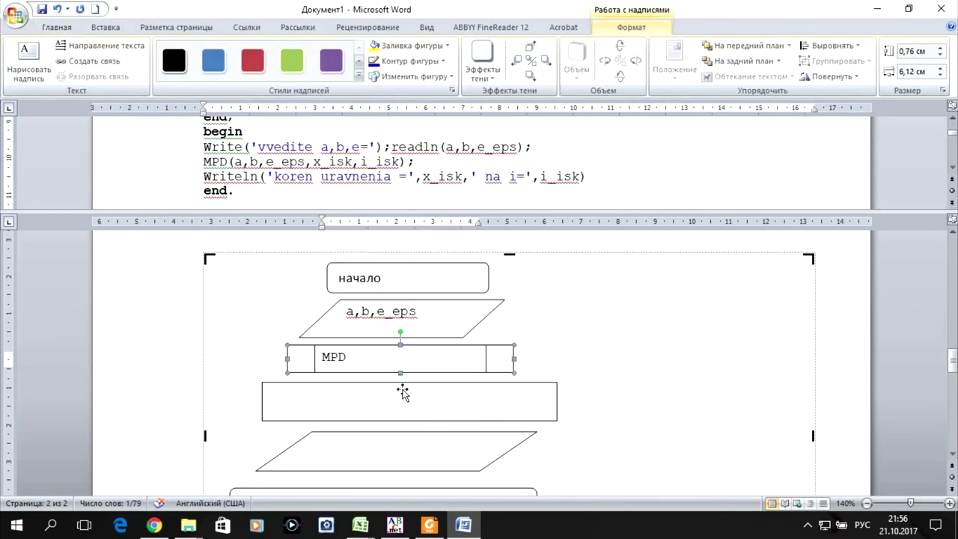
{"action": "left_click", "coordinate": [403, 390]}
{"action": "right_click", "coordinate": [403, 393]}
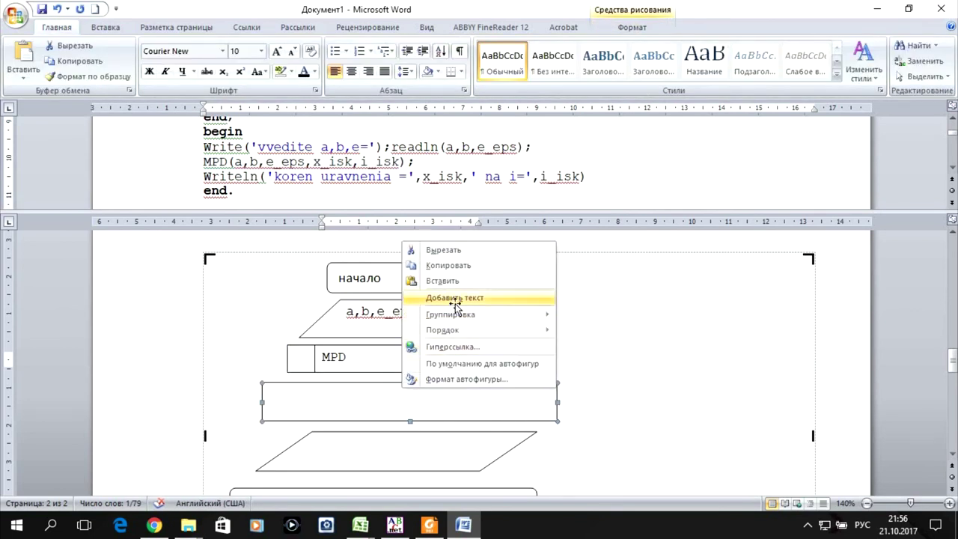
{"action": "left_click", "coordinate": [453, 298]}
{"action": "key", "text": "ctrl+v"}
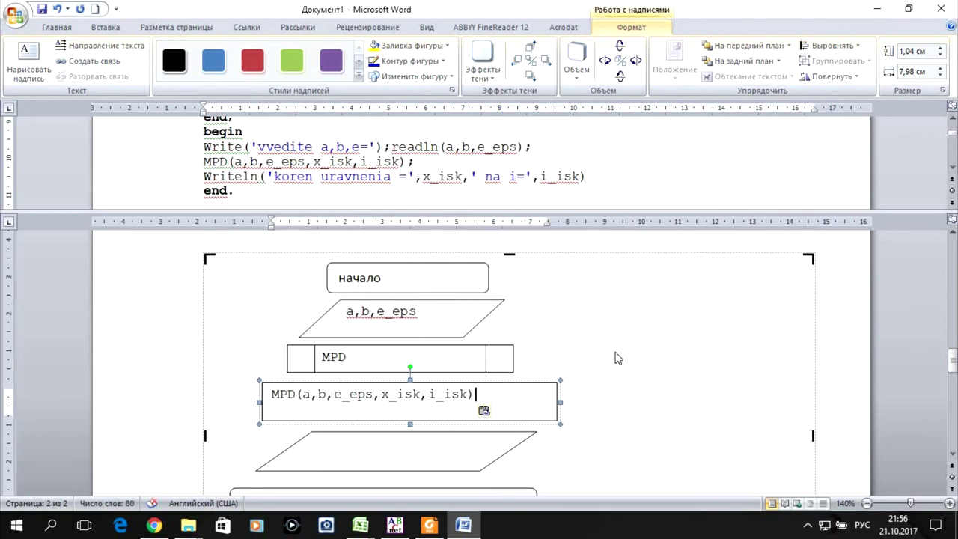
{"action": "left_click", "coordinate": [616, 358]}
{"action": "scroll", "coordinate": [604, 358], "scroll_direction": "down", "scroll_amount": 1}
{"action": "scroll", "coordinate": [605, 358], "scroll_direction": "down", "scroll_amount": 1}
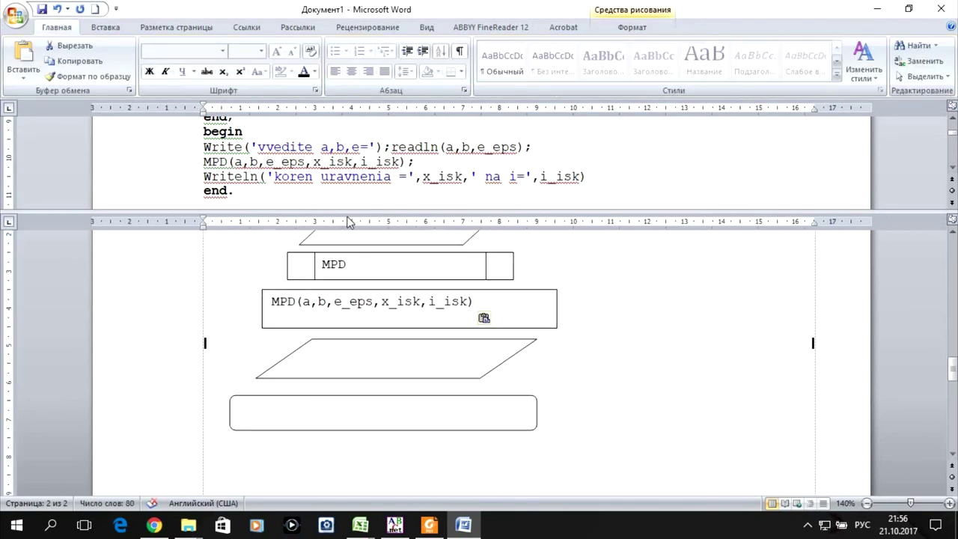
- Paste the Writeln arguments into the output parallelogram and trim them to x_isk, i_isk
{"action": "left_click_drag", "start_coordinate": [203, 162], "coordinate": [405, 162]}
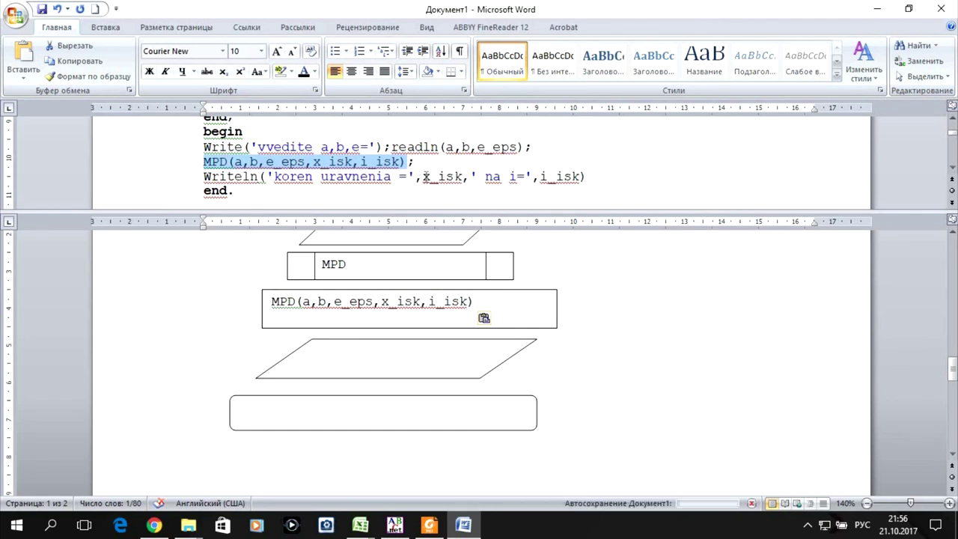
{"action": "triple_click", "coordinate": [426, 177]}
{"action": "left_click", "coordinate": [424, 177]}
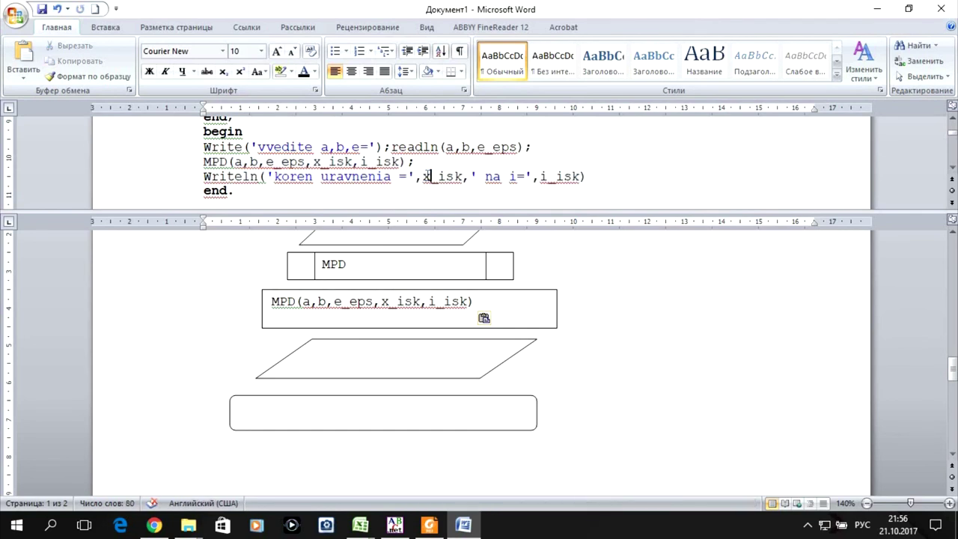
{"action": "left_click", "coordinate": [581, 176], "text": "shift"}
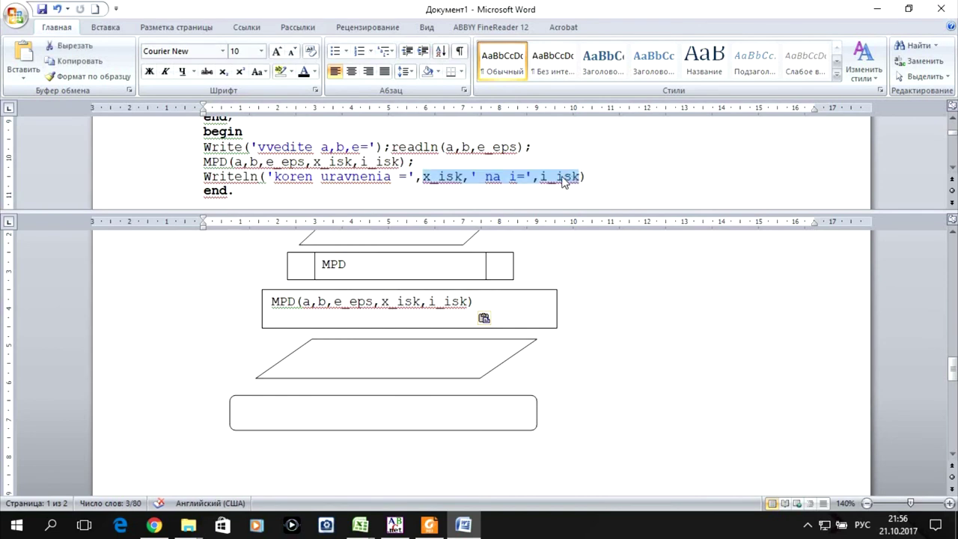
{"action": "right_click", "coordinate": [560, 182]}
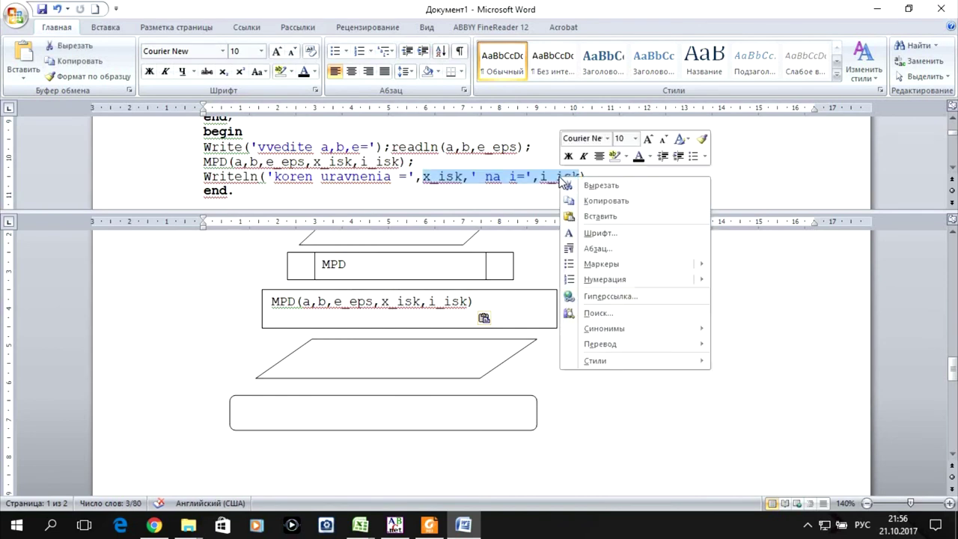
{"action": "left_click", "coordinate": [604, 200]}
{"action": "left_click", "coordinate": [400, 366]}
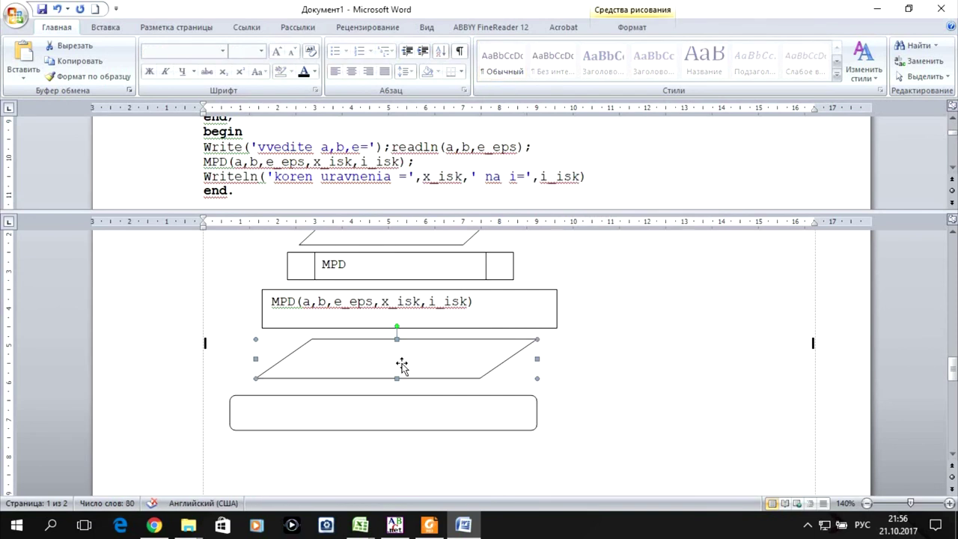
{"action": "right_click", "coordinate": [402, 365]}
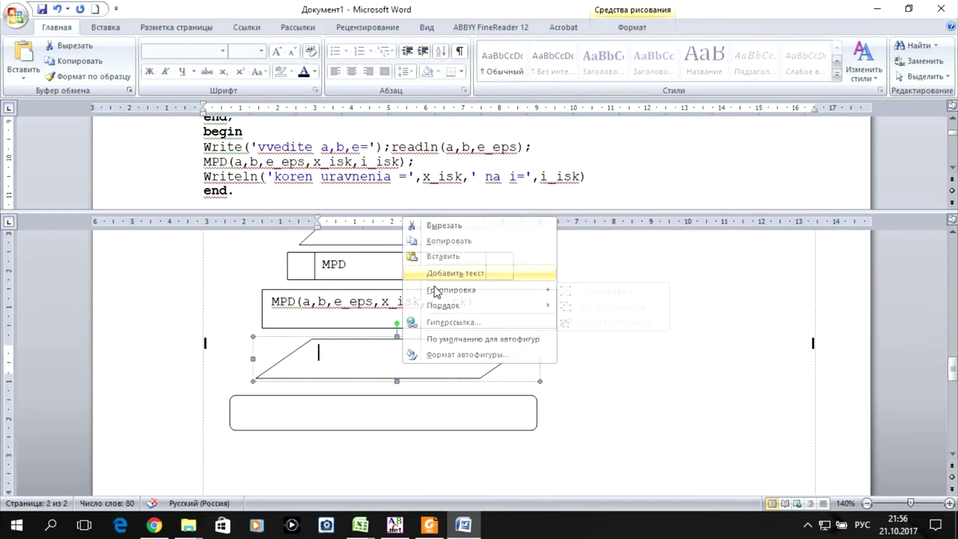
{"action": "left_click", "coordinate": [449, 274]}
{"action": "key", "text": "ctrl+v"}
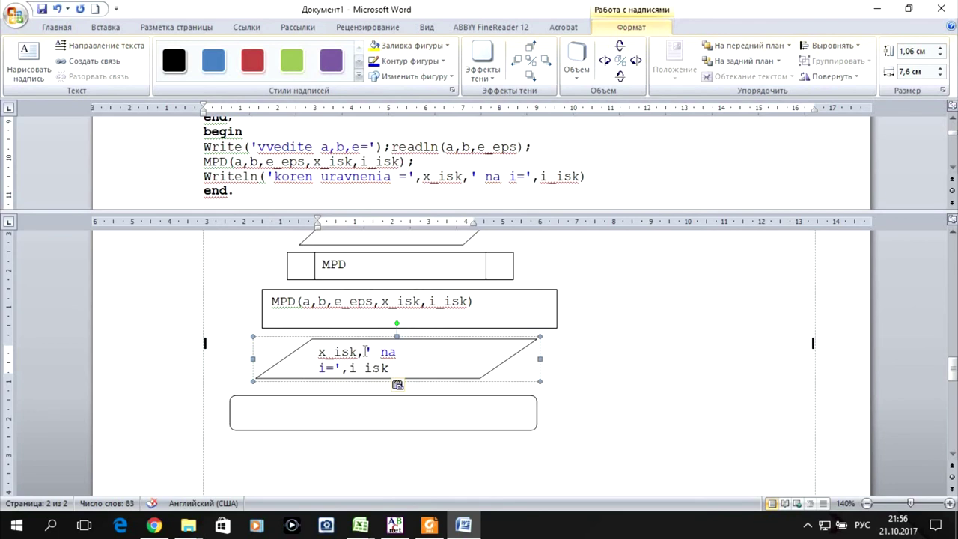
{"action": "key", "text": "shift+Down"}
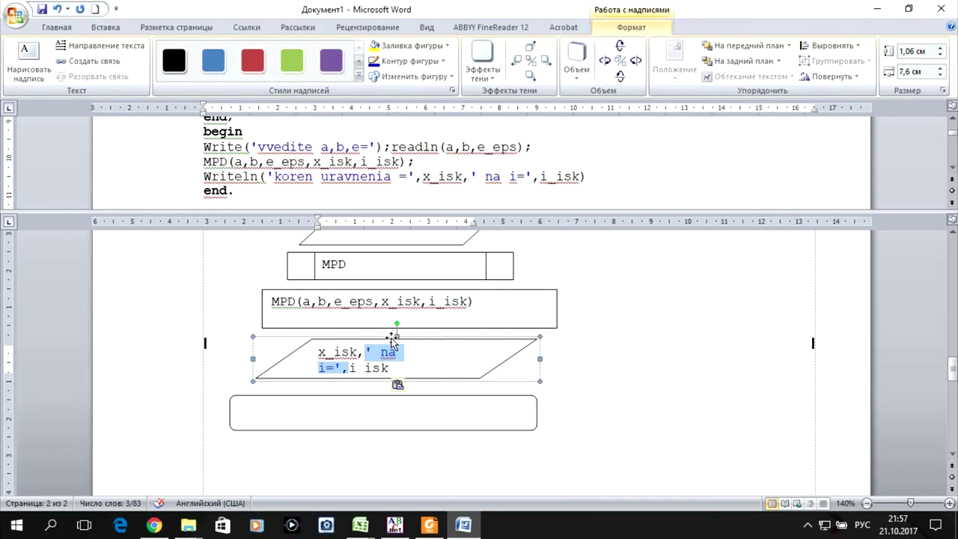
{"action": "key", "text": "Delete"}
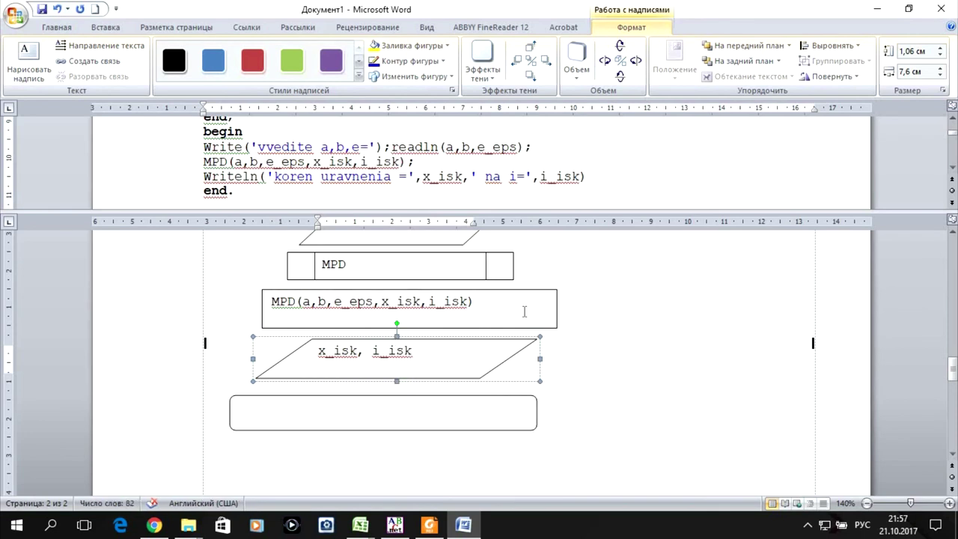
{"action": "left_click", "coordinate": [625, 327]}
- Label the rounded end box конец, narrow it to about half width and centre it
{"action": "left_click", "coordinate": [397, 404]}
{"action": "right_click", "coordinate": [397, 404]}
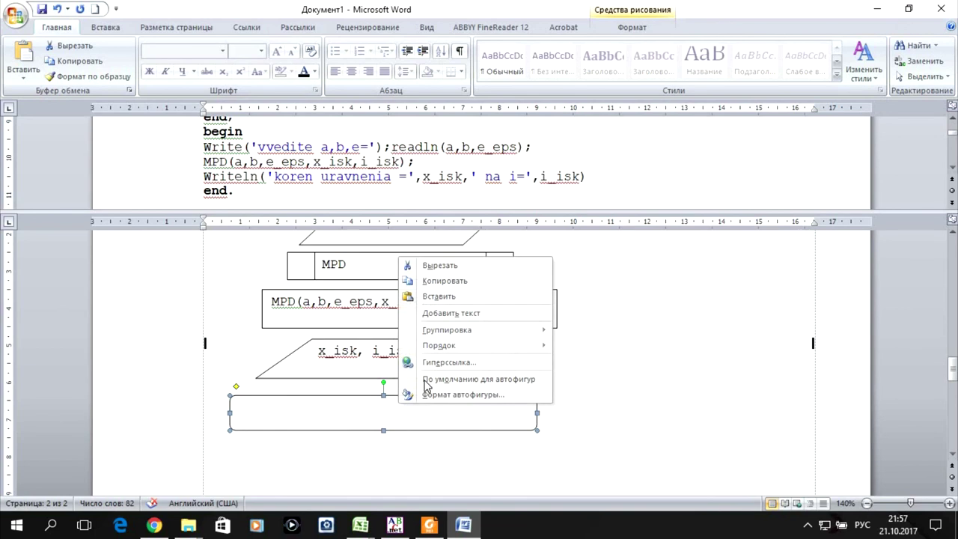
{"action": "left_click", "coordinate": [460, 314]}
{"action": "type", "text": "конец"}
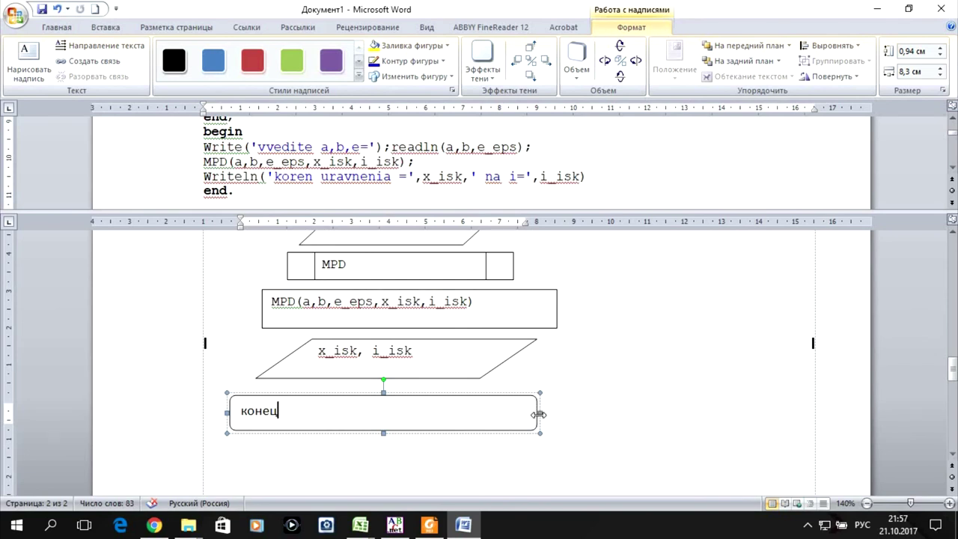
{"action": "left_click_drag", "start_coordinate": [539, 411], "coordinate": [384, 413]}
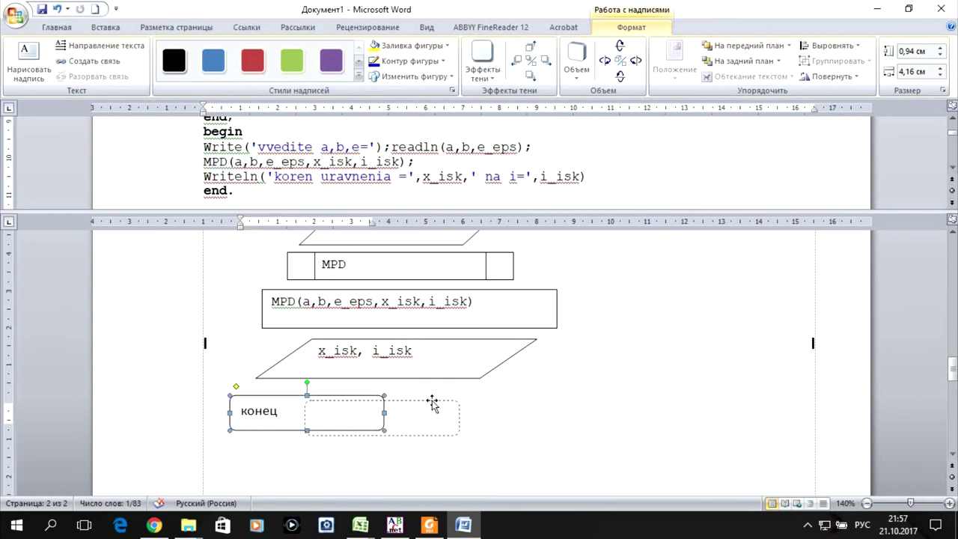
{"action": "left_click_drag", "start_coordinate": [391, 396], "coordinate": [467, 402]}
{"action": "scroll", "coordinate": [569, 374], "scroll_direction": "up", "scroll_amount": 1}
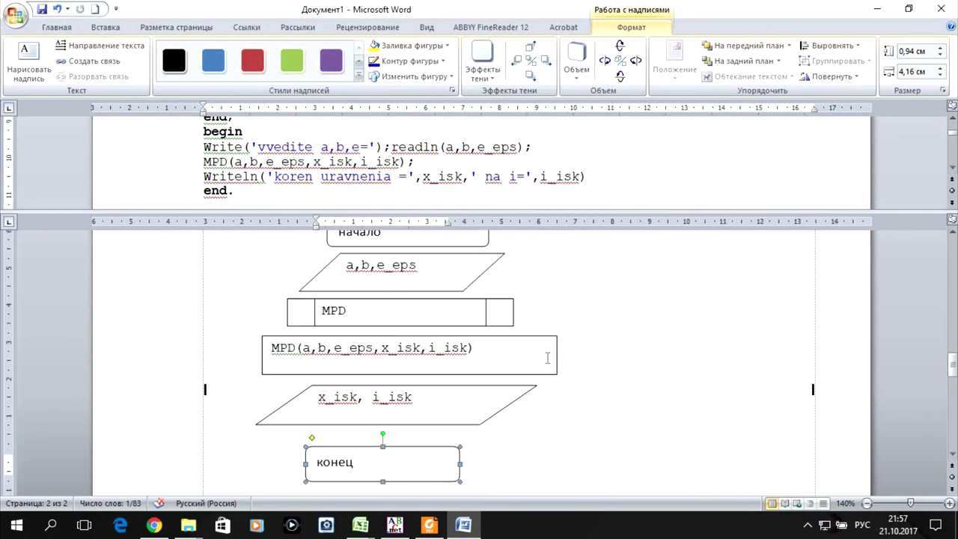
{"action": "left_click", "coordinate": [103, 28]}
- Connect начало, a,b,e_eps, MPD, the MPD call, x_isk, i_isk and конец with downward arrows
{"action": "left_click", "coordinate": [231, 71]}
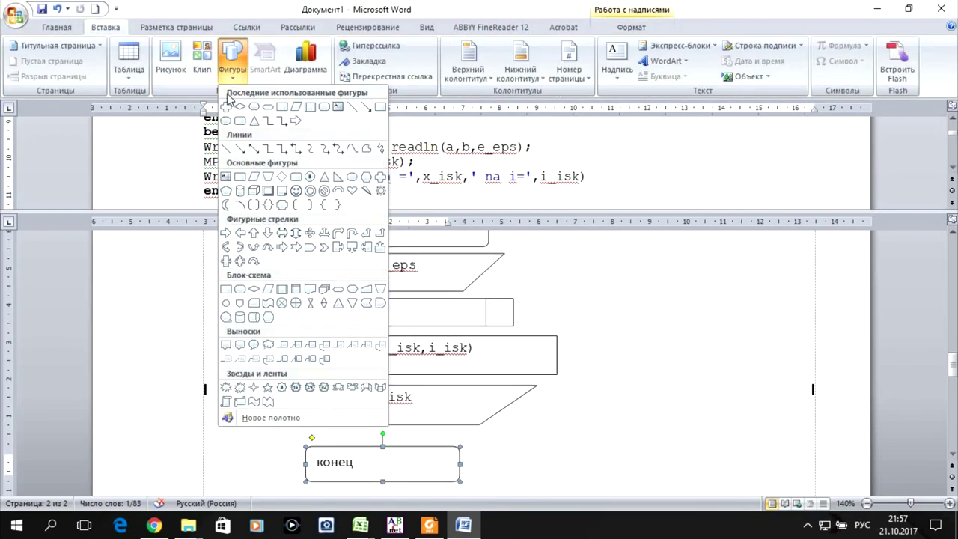
{"action": "left_click", "coordinate": [254, 149]}
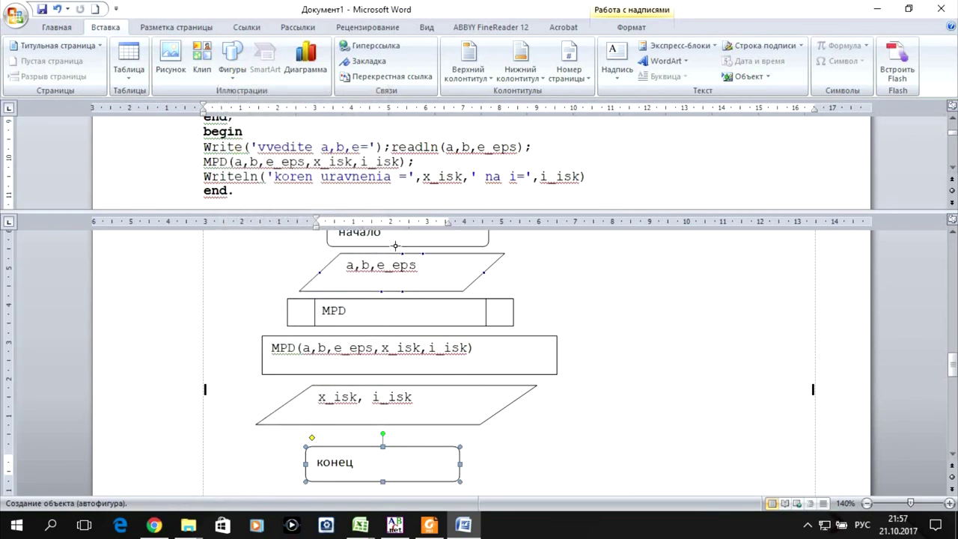
{"action": "left_click_drag", "start_coordinate": [405, 246], "coordinate": [402, 253]}
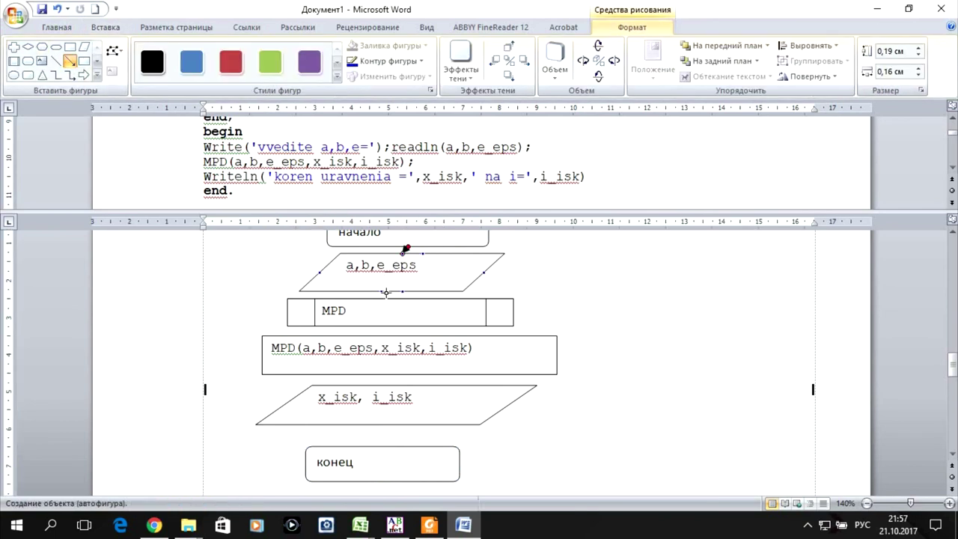
{"action": "left_click_drag", "start_coordinate": [380, 292], "coordinate": [401, 298]}
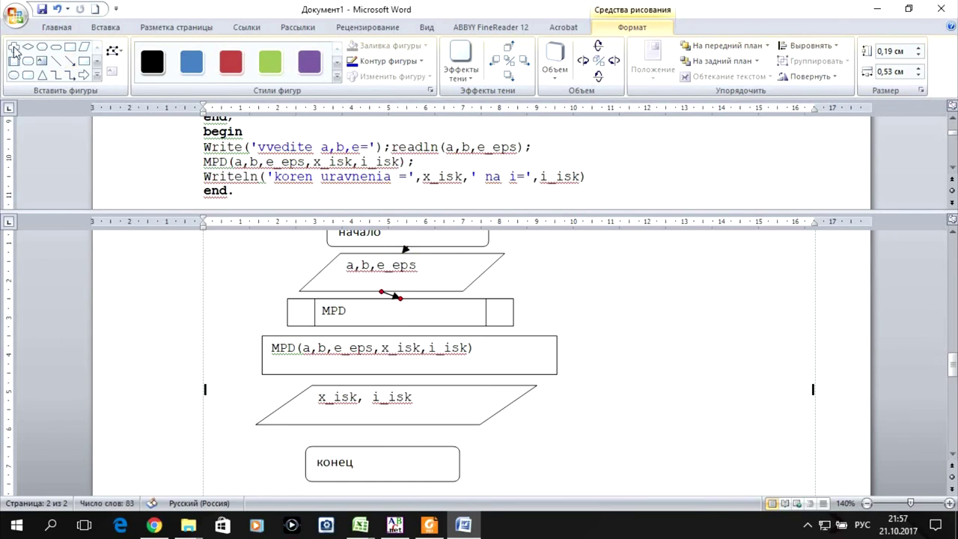
{"action": "left_click", "coordinate": [70, 61]}
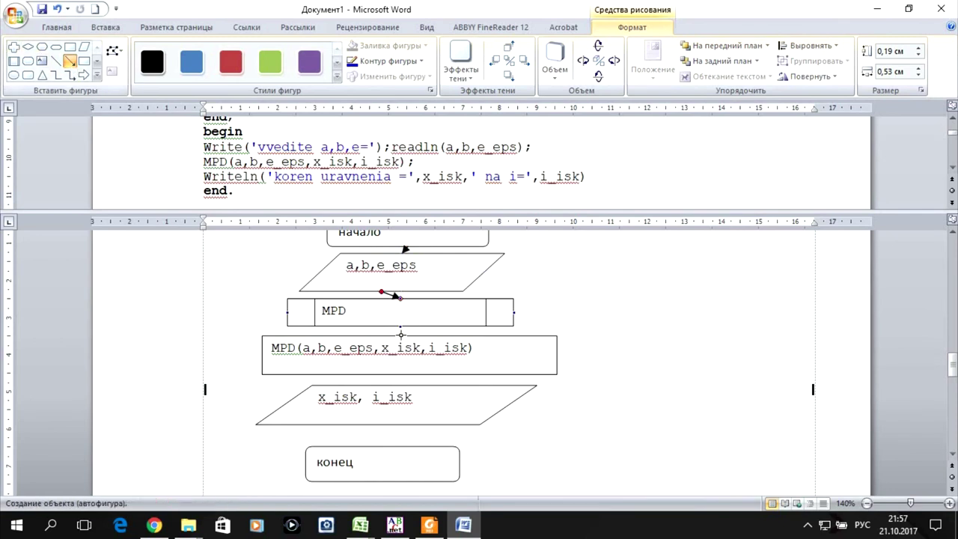
{"action": "left_click_drag", "start_coordinate": [398, 326], "coordinate": [409, 336]}
{"action": "left_click", "coordinate": [69, 63]}
{"action": "left_click_drag", "start_coordinate": [408, 374], "coordinate": [398, 385]}
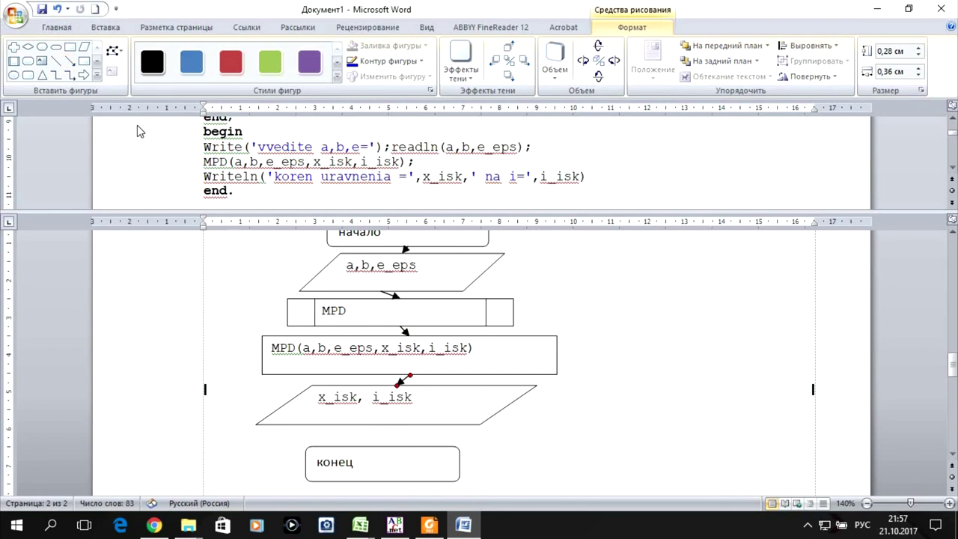
{"action": "left_click", "coordinate": [69, 60]}
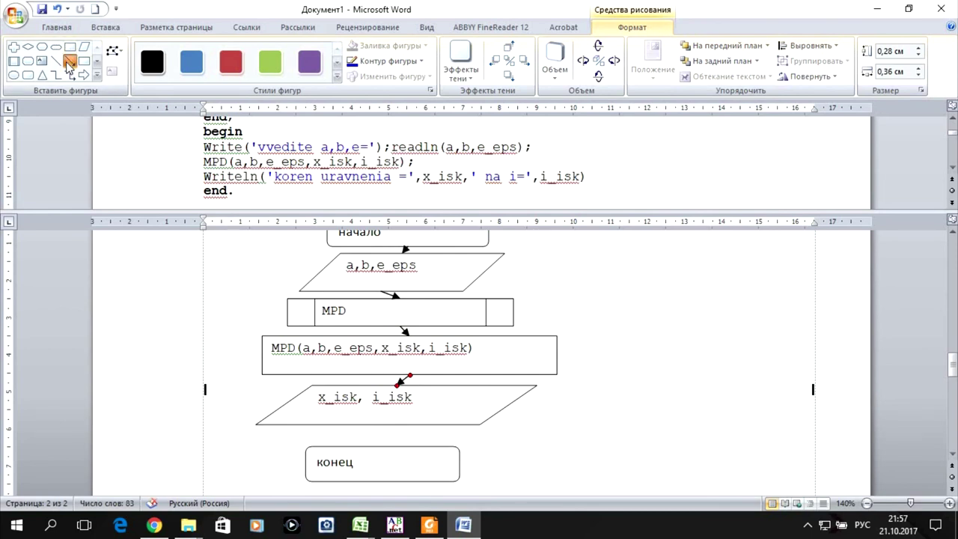
{"action": "left_click_drag", "start_coordinate": [367, 426], "coordinate": [382, 447]}
- Fit the drawing canvas to the main-program flowchart
{"action": "scroll", "coordinate": [676, 351], "scroll_direction": "up", "scroll_amount": 3}
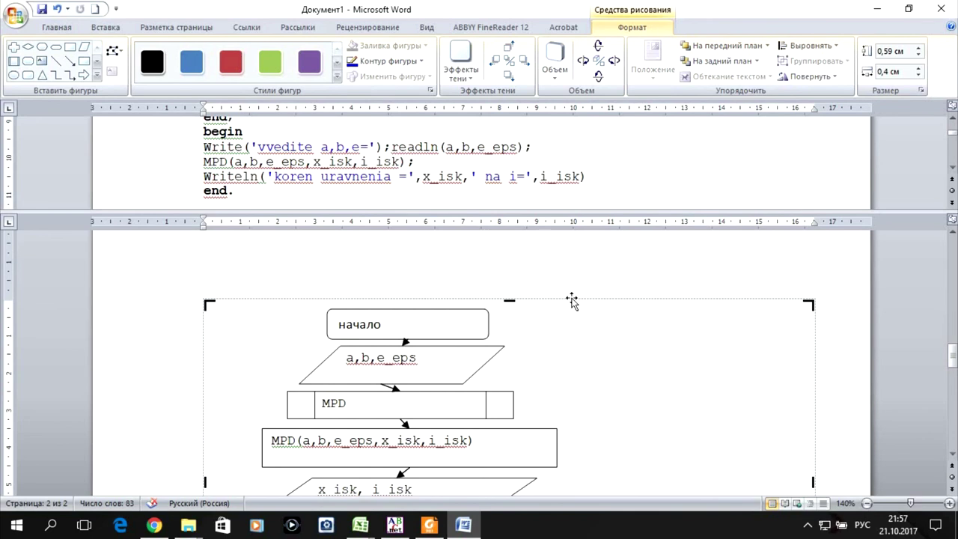
{"action": "right_click", "coordinate": [571, 301]}
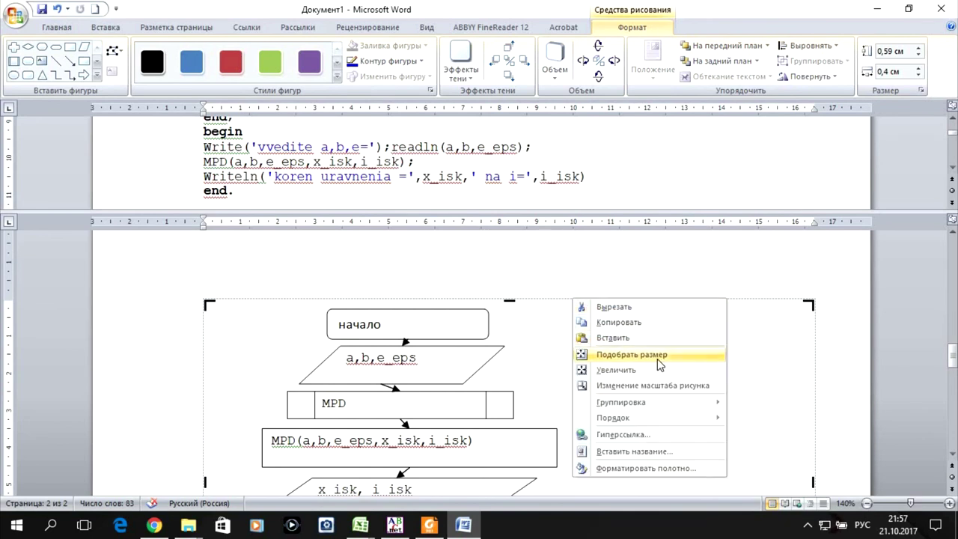
{"action": "left_click", "coordinate": [632, 355]}
{"action": "left_click", "coordinate": [656, 357]}
{"action": "left_click", "coordinate": [601, 336]}
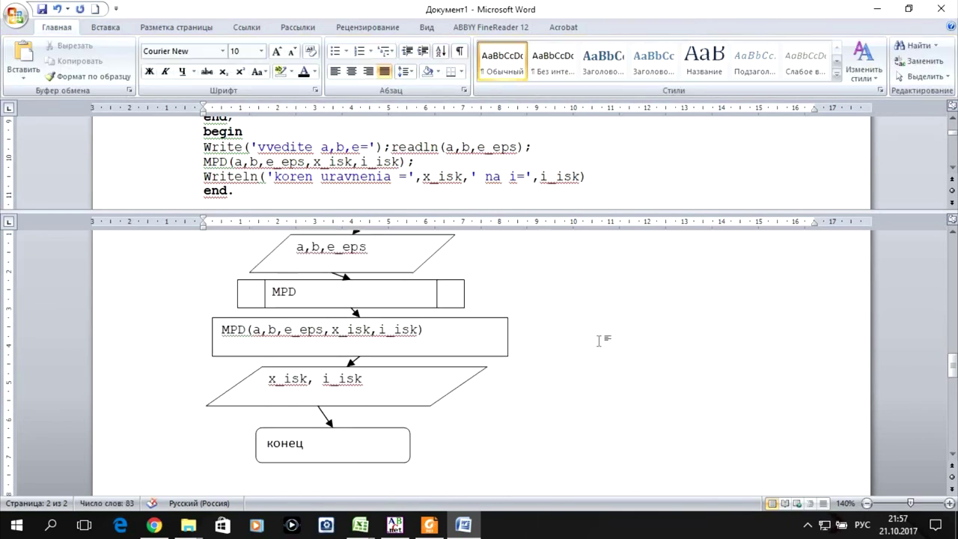
- Close the split so the document appears in a single pane
{"action": "double_click", "coordinate": [486, 213]}
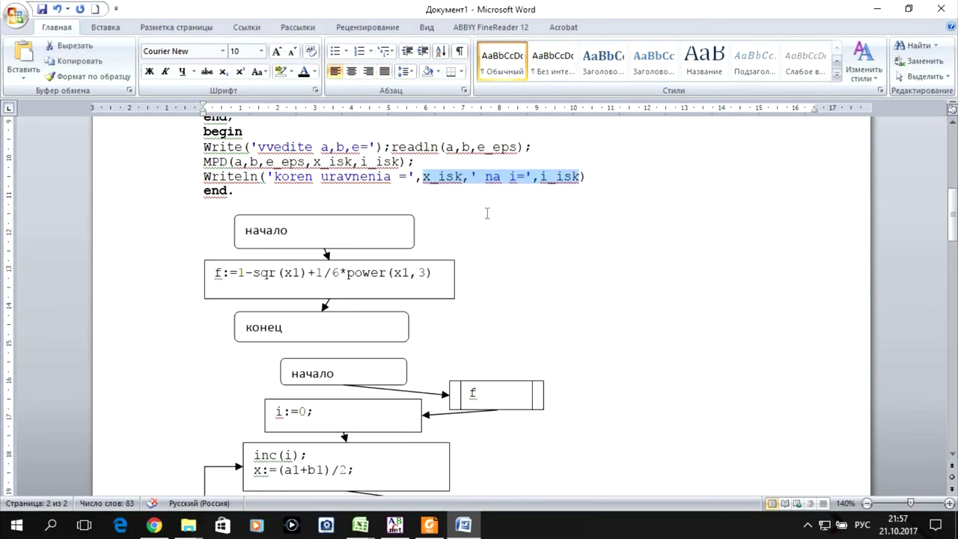
{"action": "scroll", "coordinate": [650, 290], "scroll_direction": "up", "scroll_amount": 5}
{"action": "scroll", "coordinate": [650, 291], "scroll_direction": "up", "scroll_amount": 4}
- Scroll through the three flowcharts down to конец, then back up toward the task text
{"action": "scroll", "coordinate": [646, 294], "scroll_direction": "down", "scroll_amount": 4}
{"action": "scroll", "coordinate": [646, 294], "scroll_direction": "down", "scroll_amount": 4}
{"action": "scroll", "coordinate": [647, 298], "scroll_direction": "down", "scroll_amount": 4}
{"action": "scroll", "coordinate": [648, 300], "scroll_direction": "down", "scroll_amount": 5}
{"action": "scroll", "coordinate": [650, 301], "scroll_direction": "down", "scroll_amount": 2}
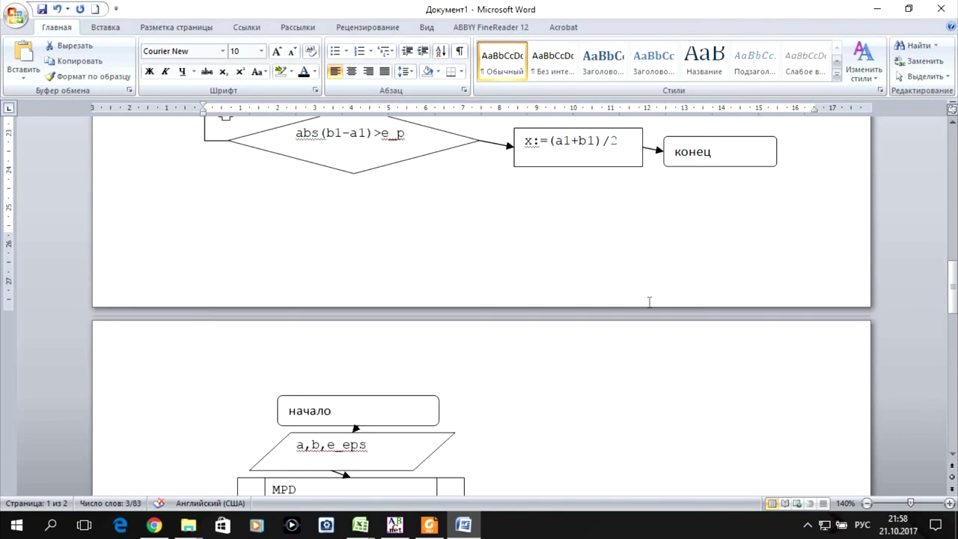
{"action": "scroll", "coordinate": [650, 302], "scroll_direction": "down", "scroll_amount": 3}
{"action": "scroll", "coordinate": [650, 302], "scroll_direction": "up", "scroll_amount": 2}
{"action": "scroll", "coordinate": [650, 301], "scroll_direction": "up", "scroll_amount": 3}
{"action": "scroll", "coordinate": [650, 302], "scroll_direction": "up", "scroll_amount": 5}
{"action": "scroll", "coordinate": [650, 303], "scroll_direction": "up", "scroll_amount": 7}
{"action": "scroll", "coordinate": [650, 302], "scroll_direction": "up", "scroll_amount": 1}
{"action": "scroll", "coordinate": [650, 302], "scroll_direction": "down", "scroll_amount": 4}
{"action": "scroll", "coordinate": [649, 303], "scroll_direction": "down", "scroll_amount": 1}
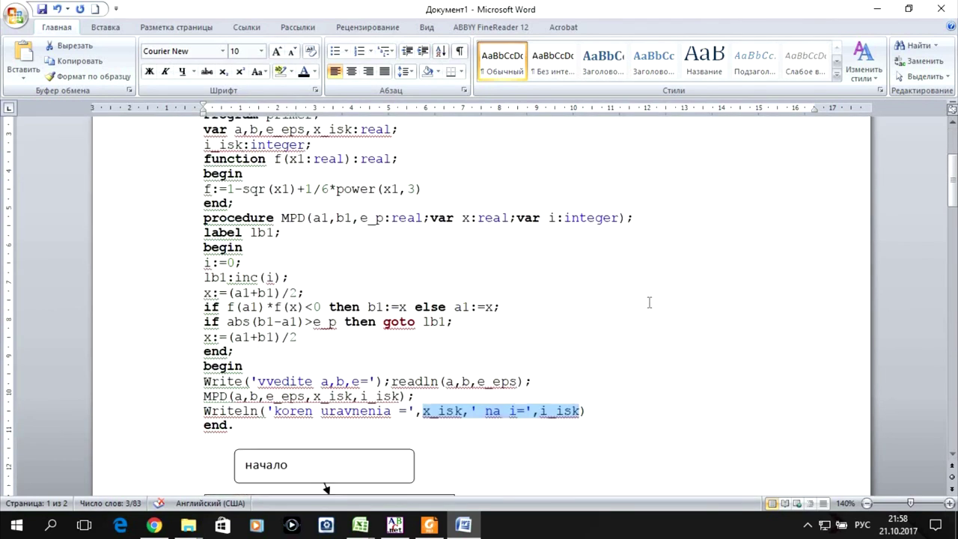
{"action": "scroll", "coordinate": [650, 302], "scroll_direction": "down", "scroll_amount": 3}
{"action": "scroll", "coordinate": [650, 303], "scroll_direction": "down", "scroll_amount": 3}
{"action": "scroll", "coordinate": [649, 302], "scroll_direction": "up", "scroll_amount": 3}
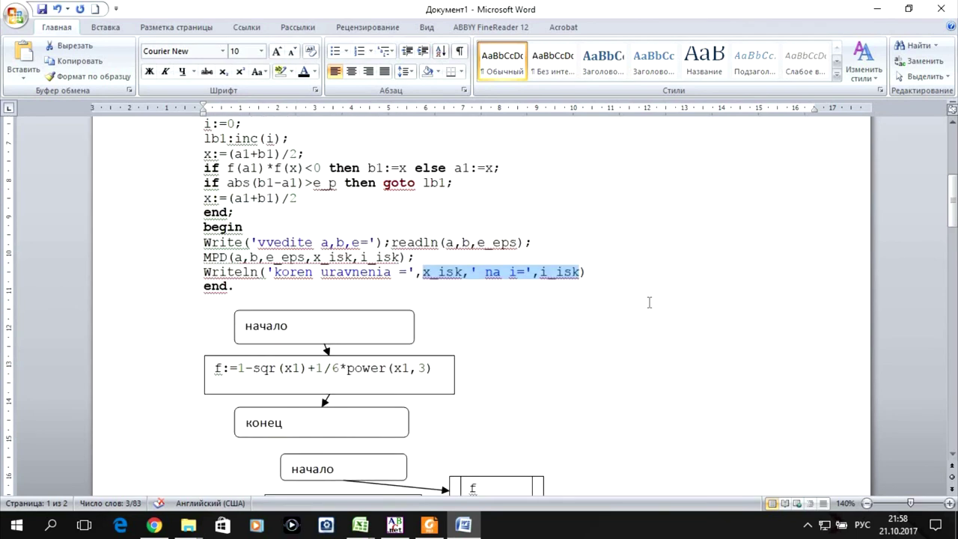
{"action": "scroll", "coordinate": [650, 303], "scroll_direction": "down", "scroll_amount": 2}
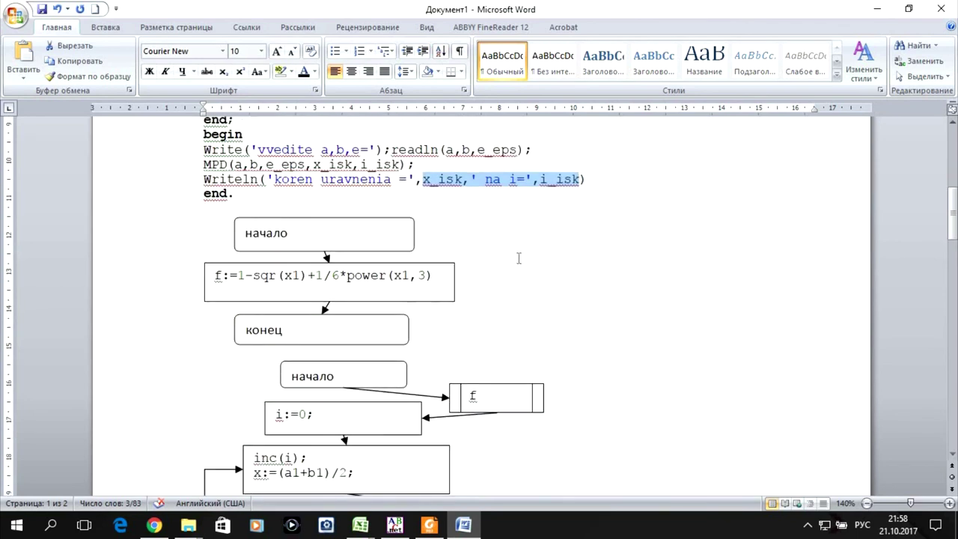
{"action": "scroll", "coordinate": [434, 231], "scroll_direction": "down", "scroll_amount": 1}
{"action": "scroll", "coordinate": [467, 247], "scroll_direction": "down", "scroll_amount": 1}
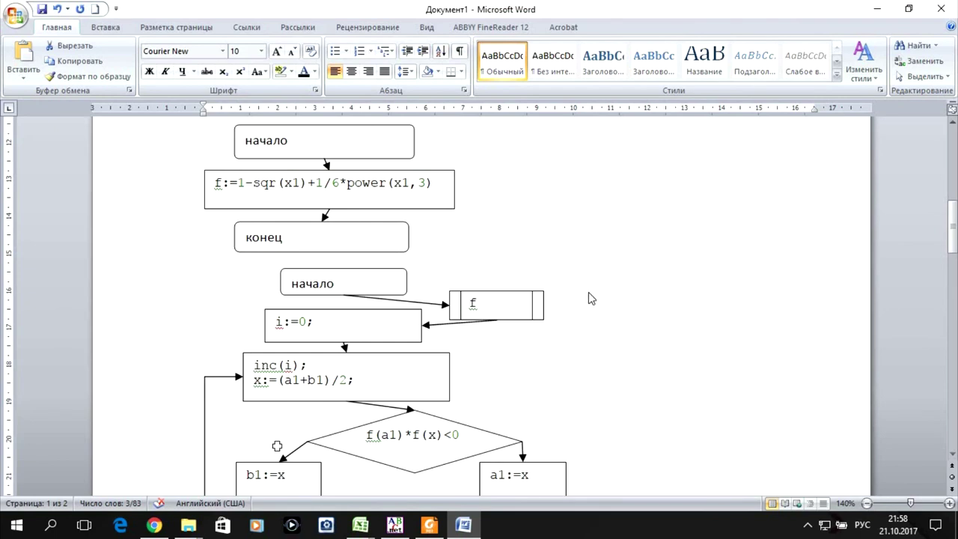
{"action": "scroll", "coordinate": [588, 292], "scroll_direction": "down", "scroll_amount": 5}
{"action": "scroll", "coordinate": [586, 287], "scroll_direction": "down", "scroll_amount": 2}
{"action": "scroll", "coordinate": [524, 289], "scroll_direction": "down", "scroll_amount": 5}
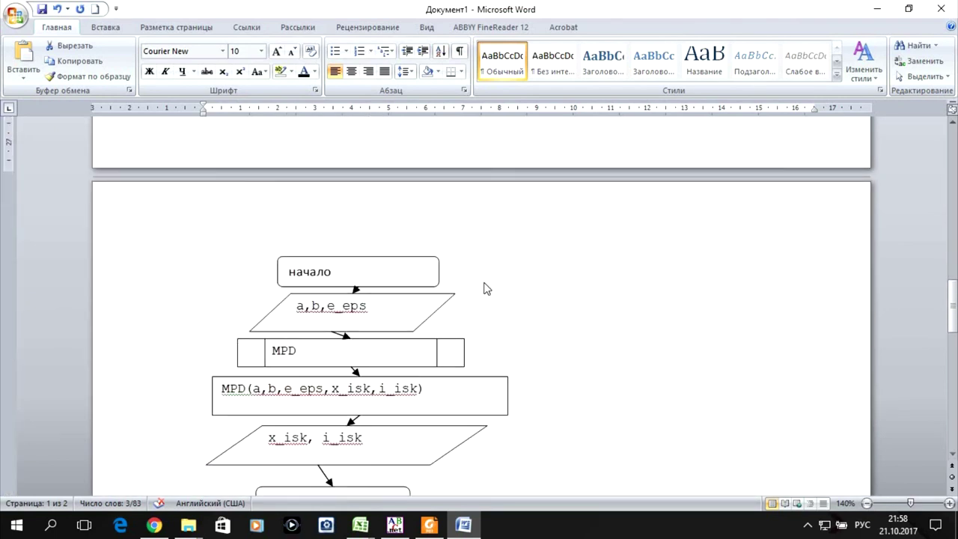
{"action": "scroll", "coordinate": [632, 302], "scroll_direction": "down", "scroll_amount": 3}
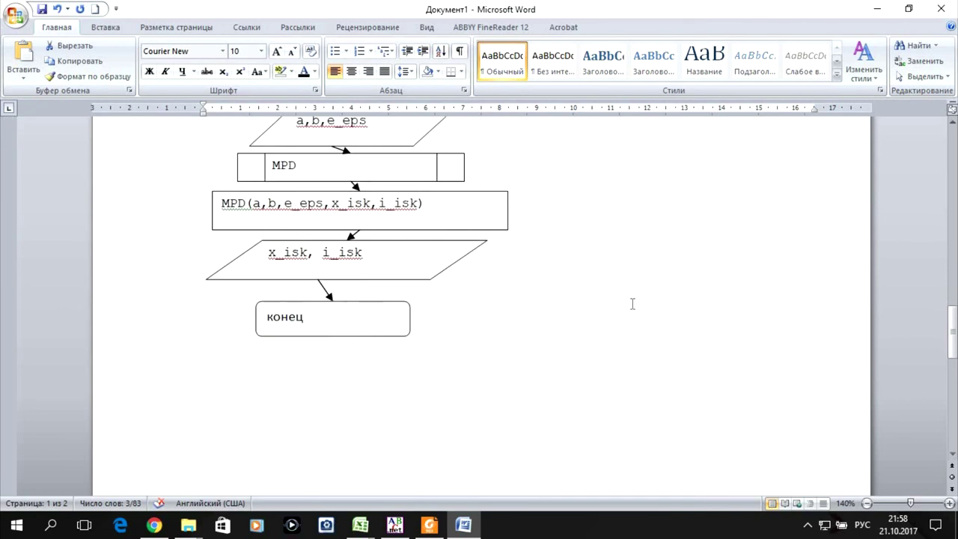
{"action": "scroll", "coordinate": [633, 303], "scroll_direction": "up", "scroll_amount": 5}
{"action": "scroll", "coordinate": [632, 303], "scroll_direction": "up", "scroll_amount": 5}
{"action": "scroll", "coordinate": [632, 303], "scroll_direction": "up", "scroll_amount": 5}
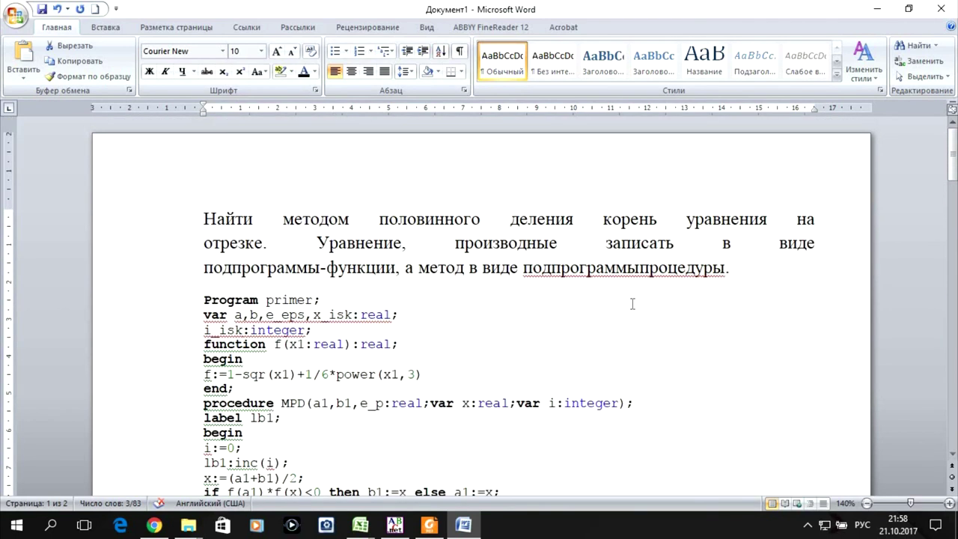